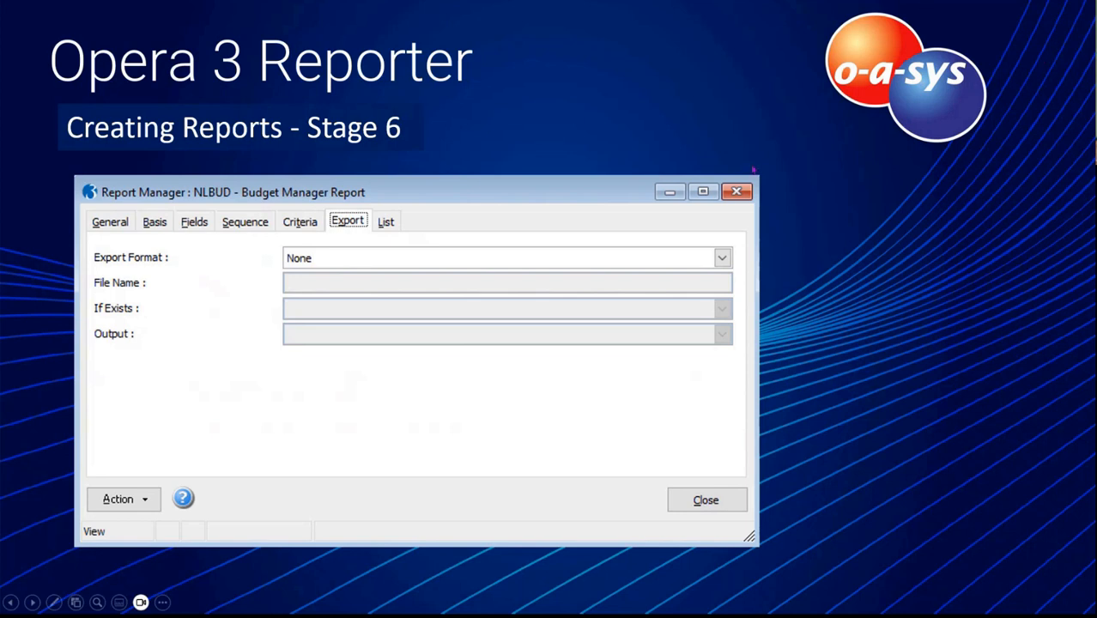
{"action": "left_click", "coordinate": [438, 252]}
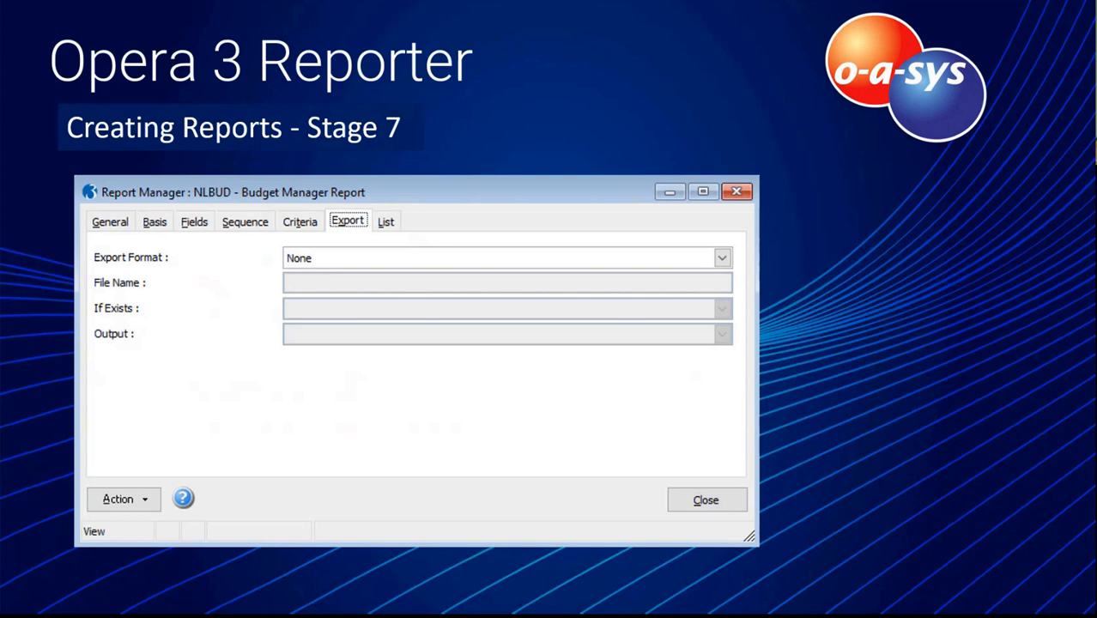
{"action": "key", "text": "Right"}
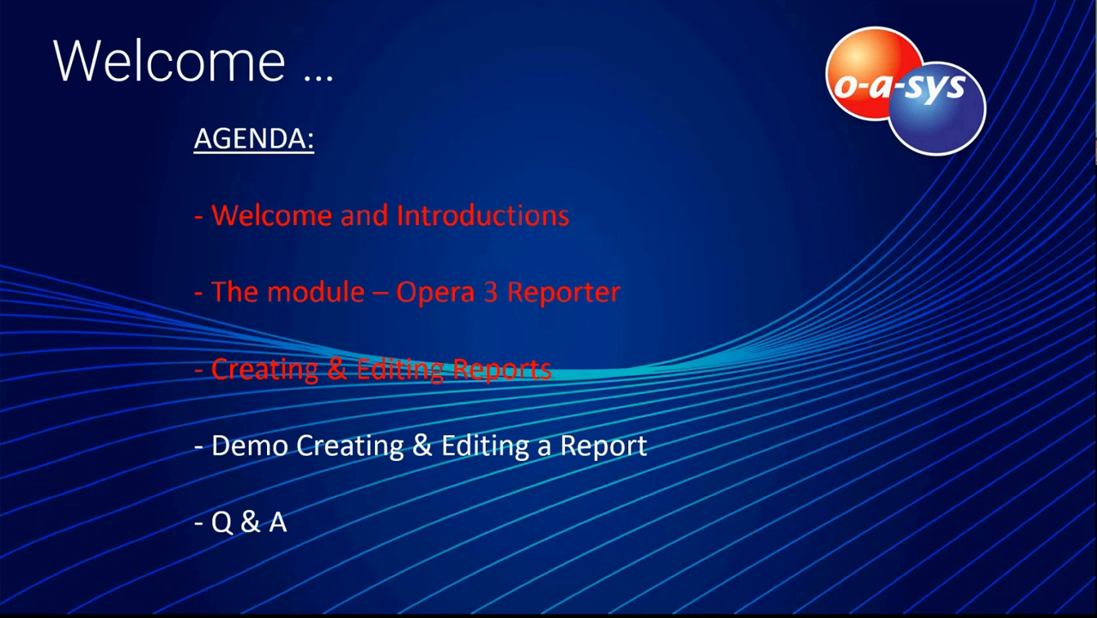
{"action": "left_click", "coordinate": [678, 304]}
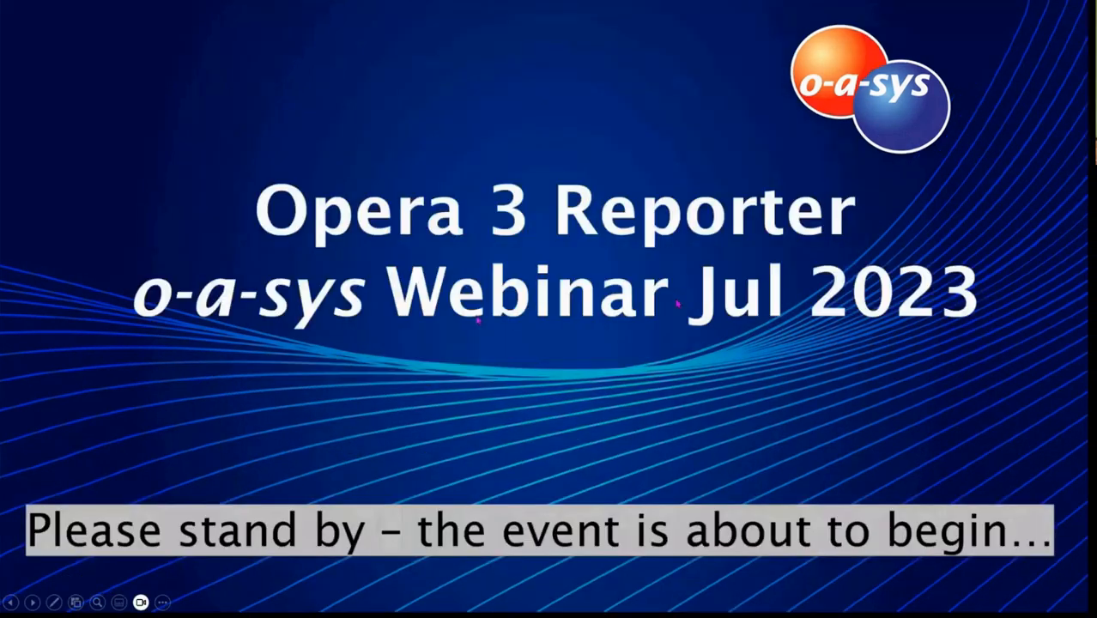
{"action": "left_click", "coordinate": [676, 305]}
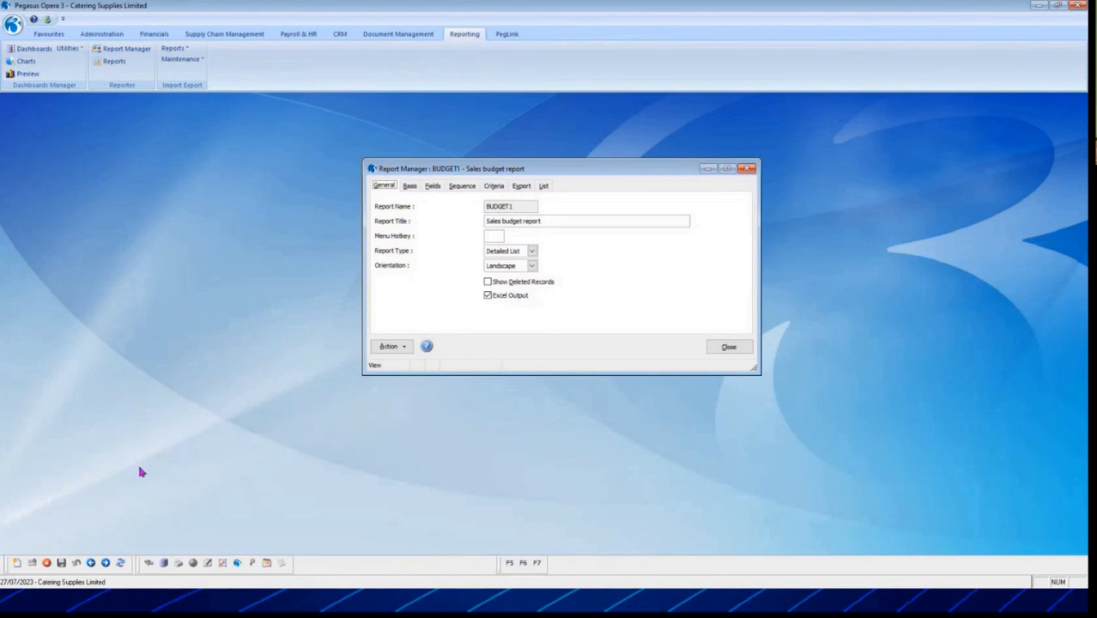
Create a new report named PAYROLL1 with the title "Current Employees List"
{"action": "left_click", "coordinate": [18, 565]}
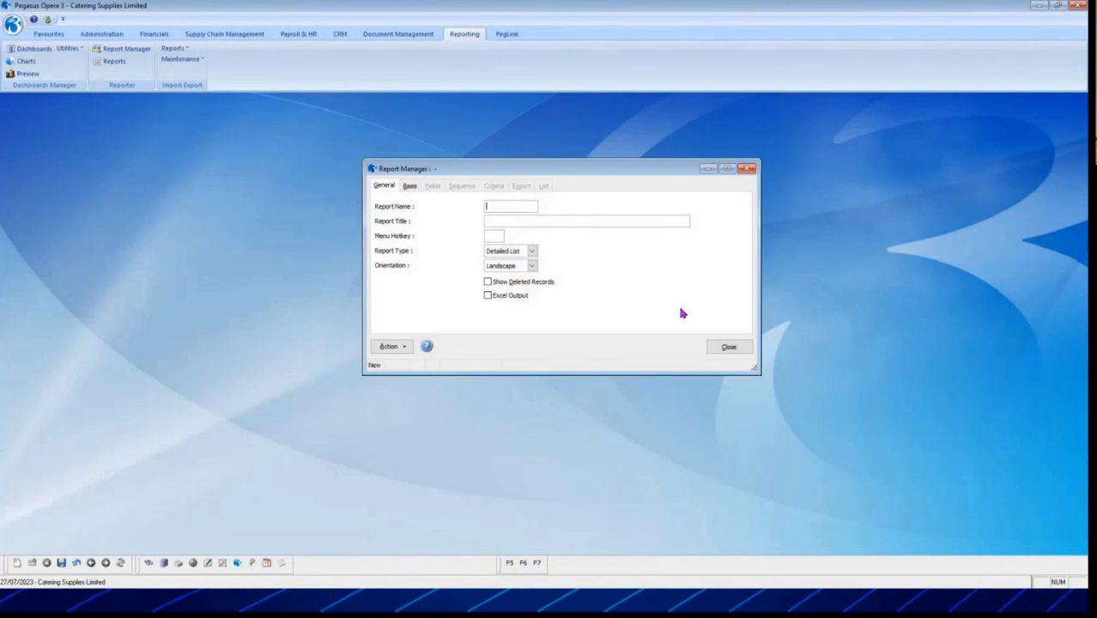
{"action": "type", "text": "PAYROLL1"}
{"action": "key", "text": "Tab"}
{"action": "type", "text": "Current Employees List"}
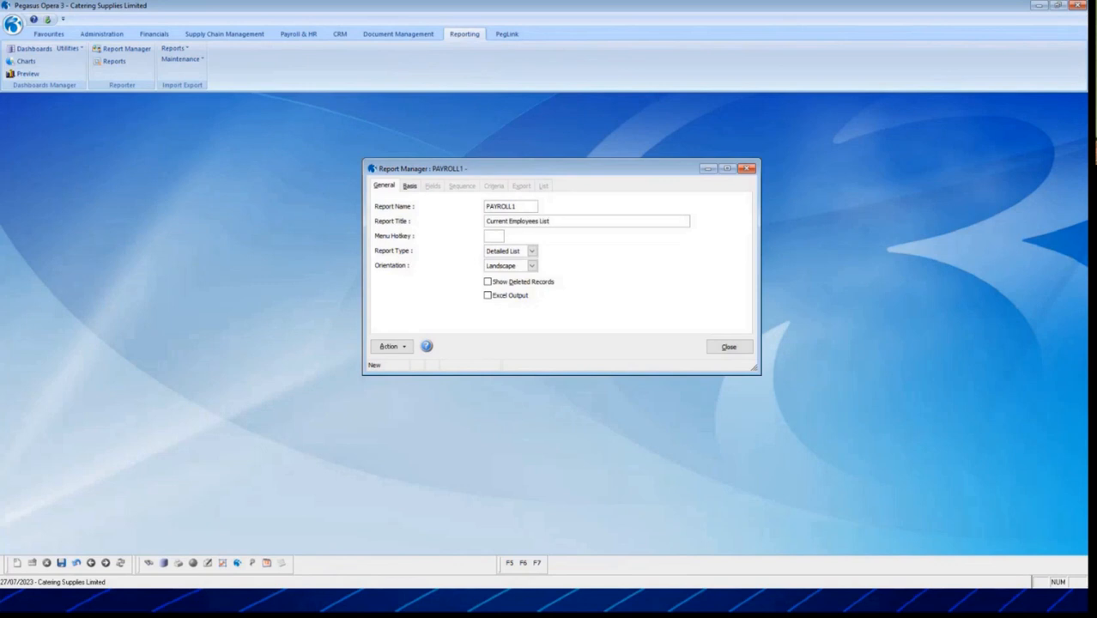
{"action": "key", "text": "Tab"}
Try Summary List as the report type and switch back to Detailed List
{"action": "left_click", "coordinate": [533, 252]}
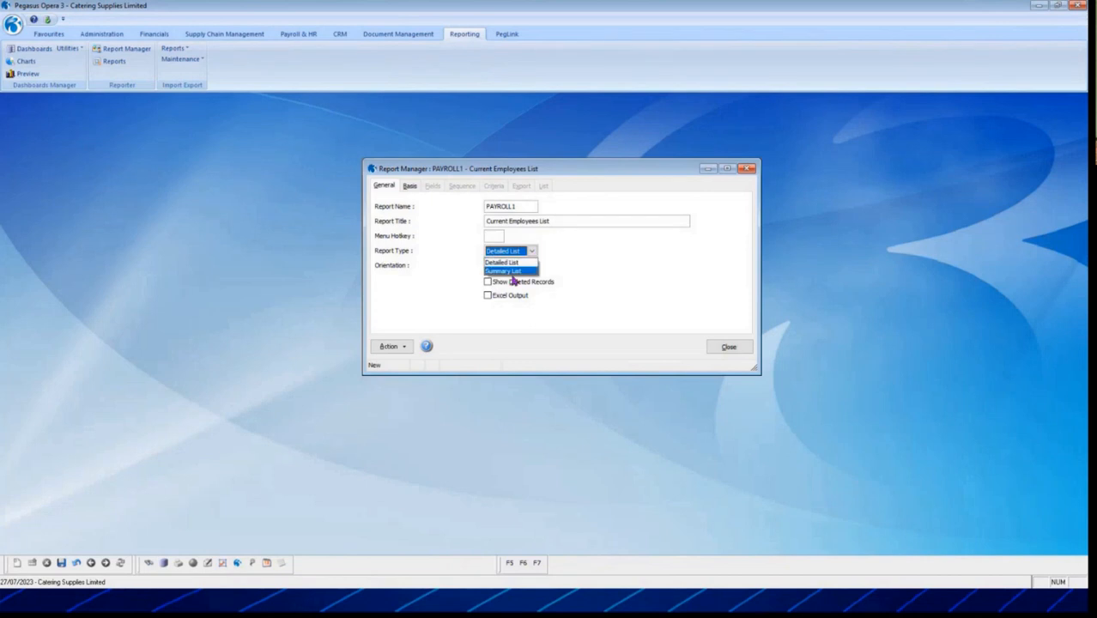
{"action": "left_click", "coordinate": [505, 262]}
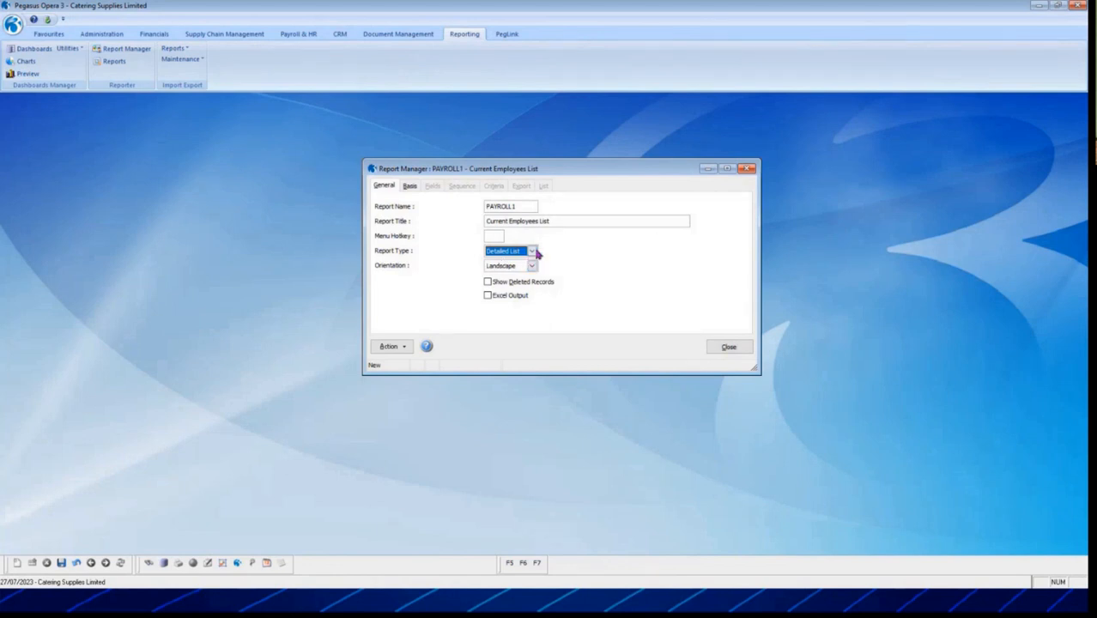
{"action": "left_click", "coordinate": [534, 250]}
{"action": "left_click", "coordinate": [523, 270]}
{"action": "left_click", "coordinate": [532, 251]}
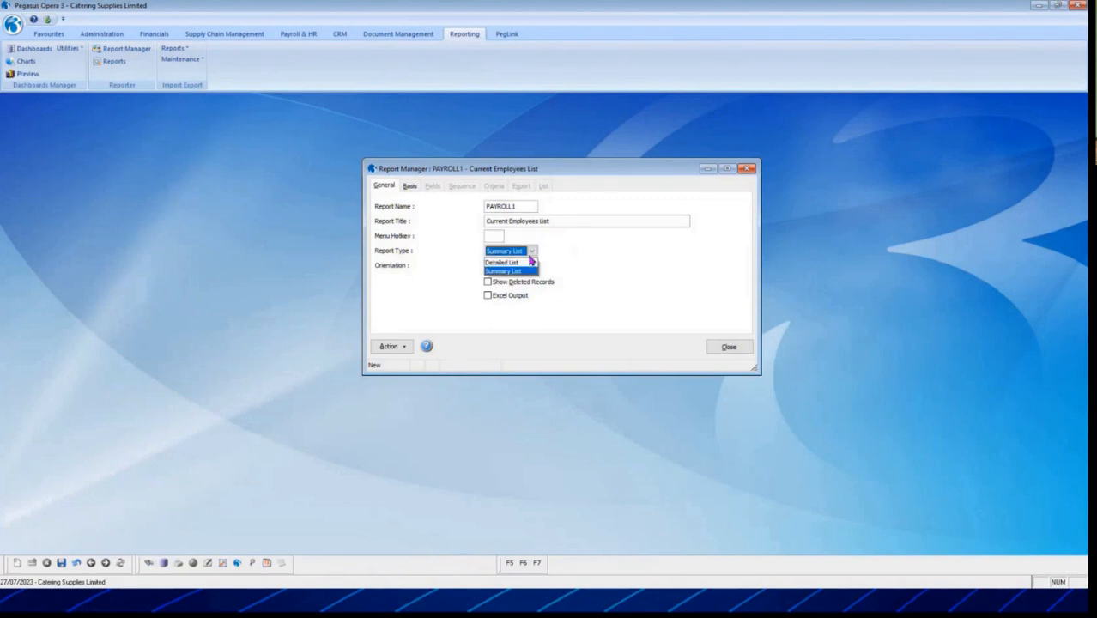
{"action": "left_click", "coordinate": [523, 262]}
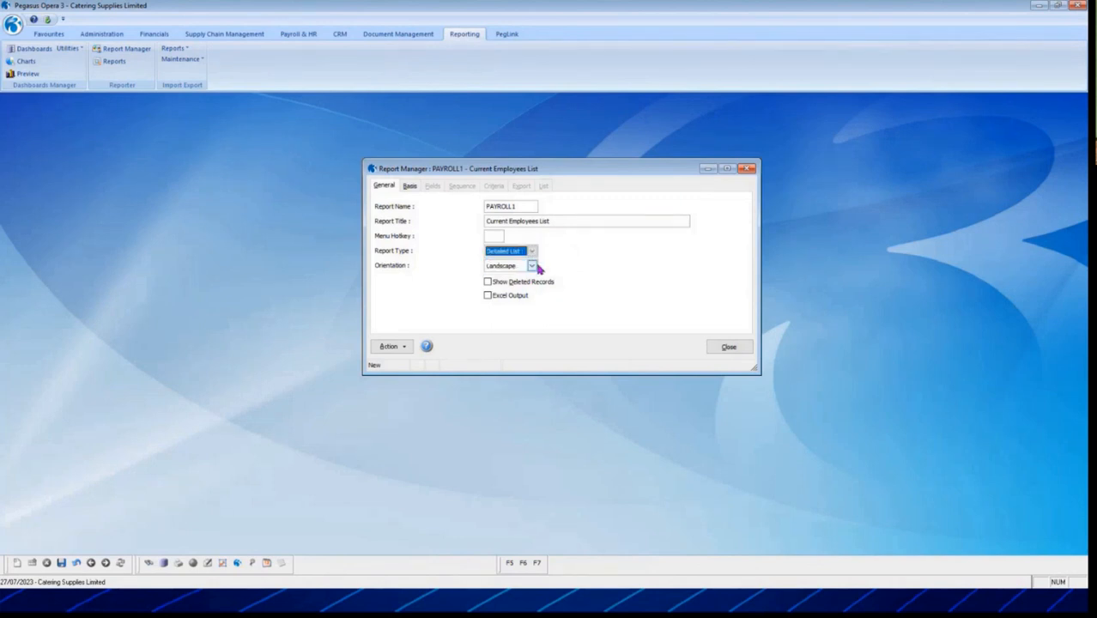
Choose Landscape as the report's orientation and enable Excel Output
{"action": "left_click", "coordinate": [532, 268]}
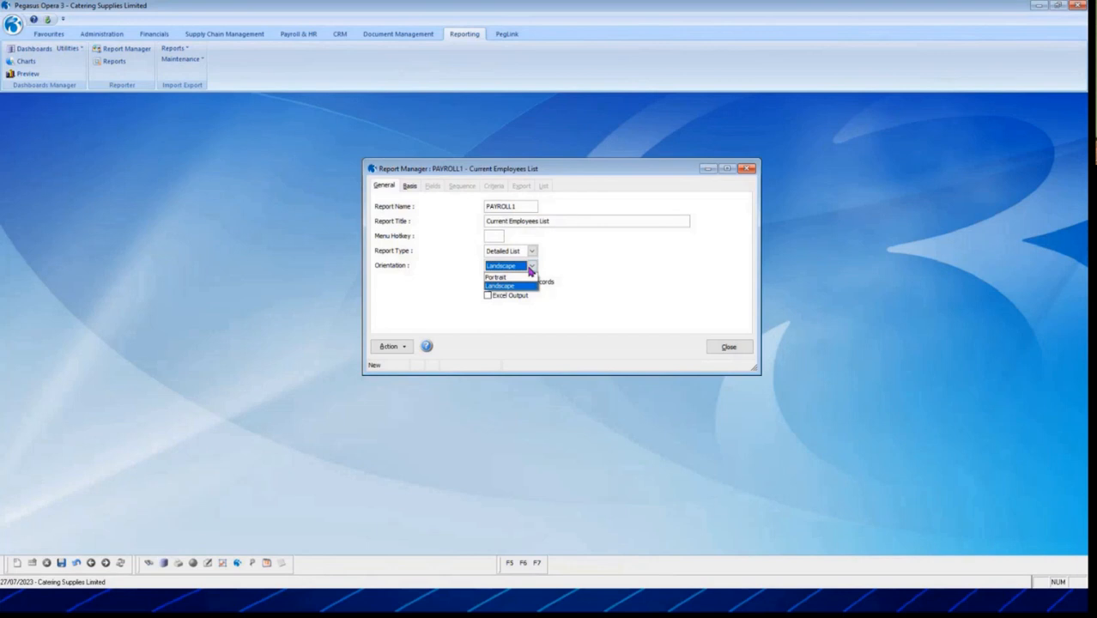
{"action": "left_click", "coordinate": [518, 286]}
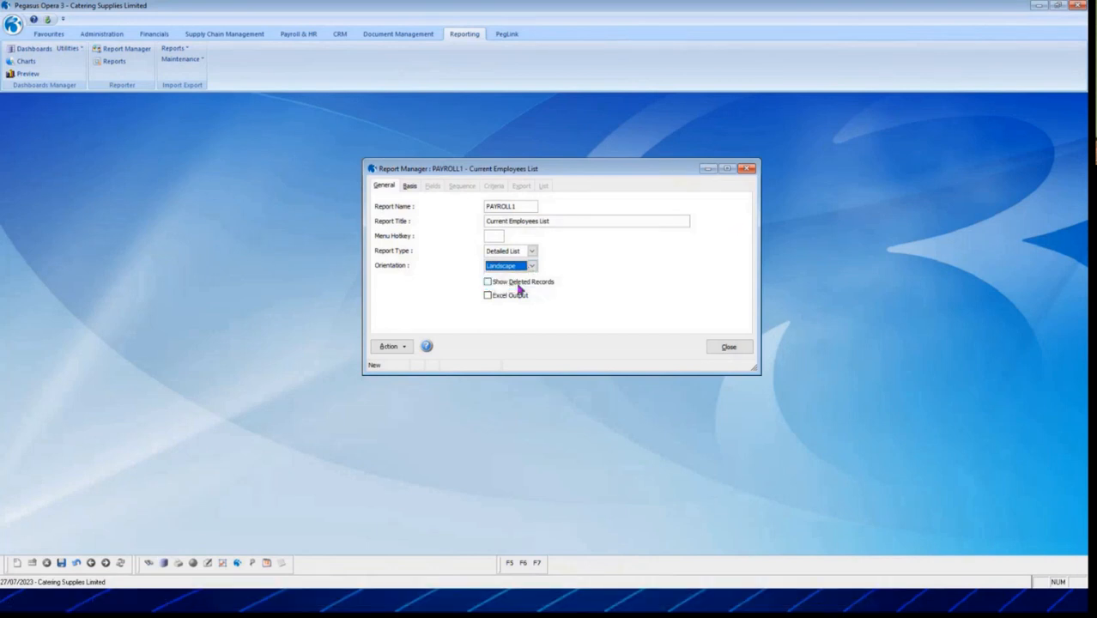
{"action": "key", "text": "Tab"}
{"action": "key", "text": "Tab"}
{"action": "left_click", "coordinate": [487, 295]}
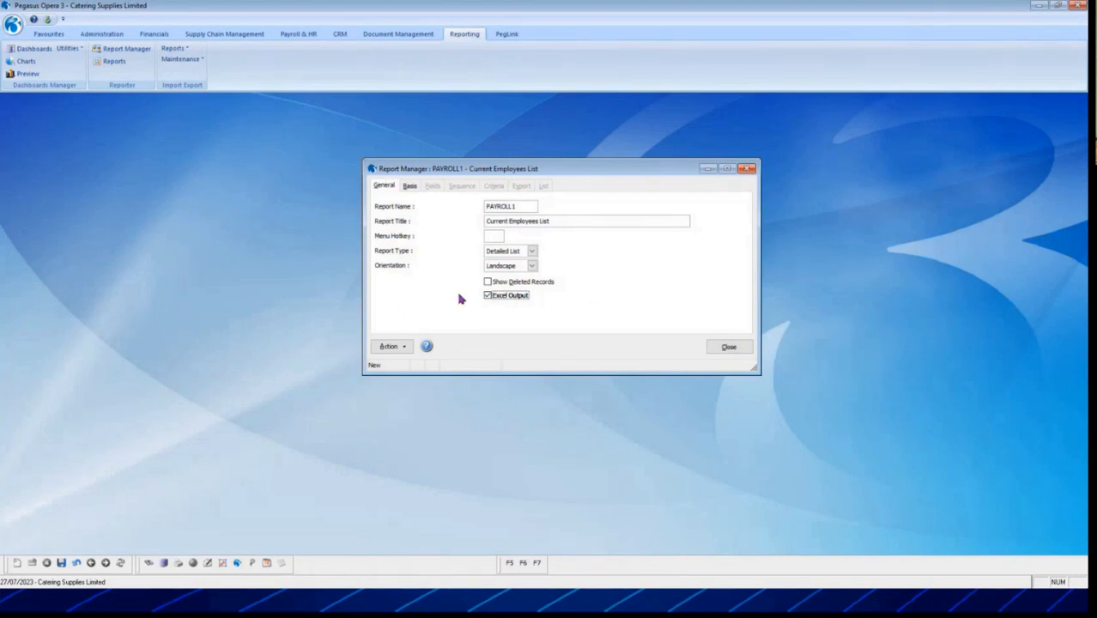
Set the report base of the PAYROLL1 report to Payroll - WNAME
{"action": "left_click", "coordinate": [410, 187]}
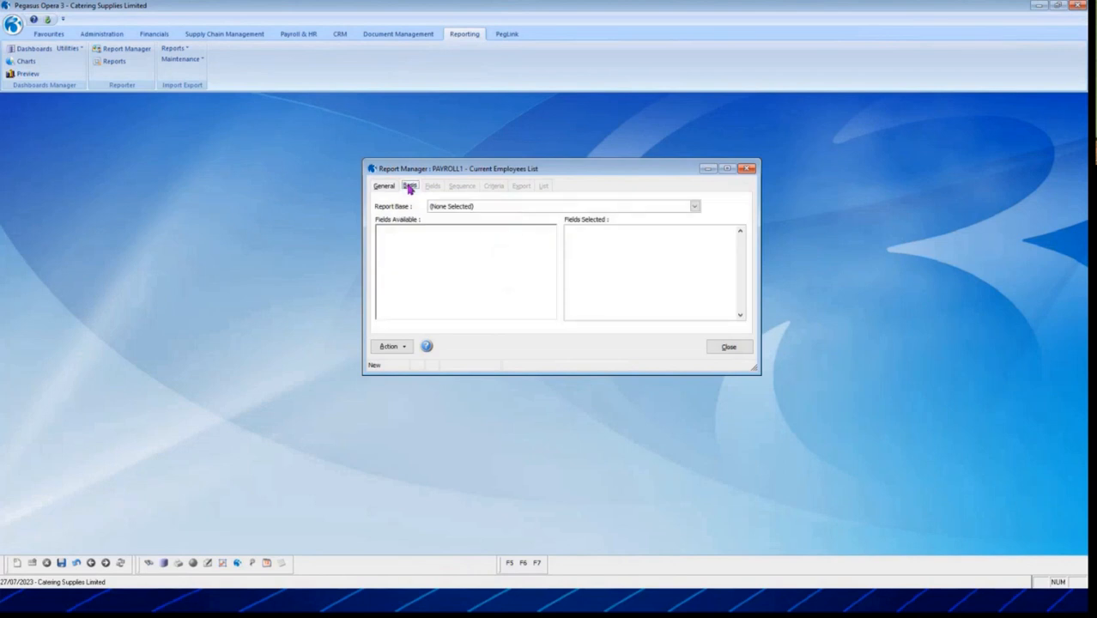
{"action": "left_click", "coordinate": [574, 210]}
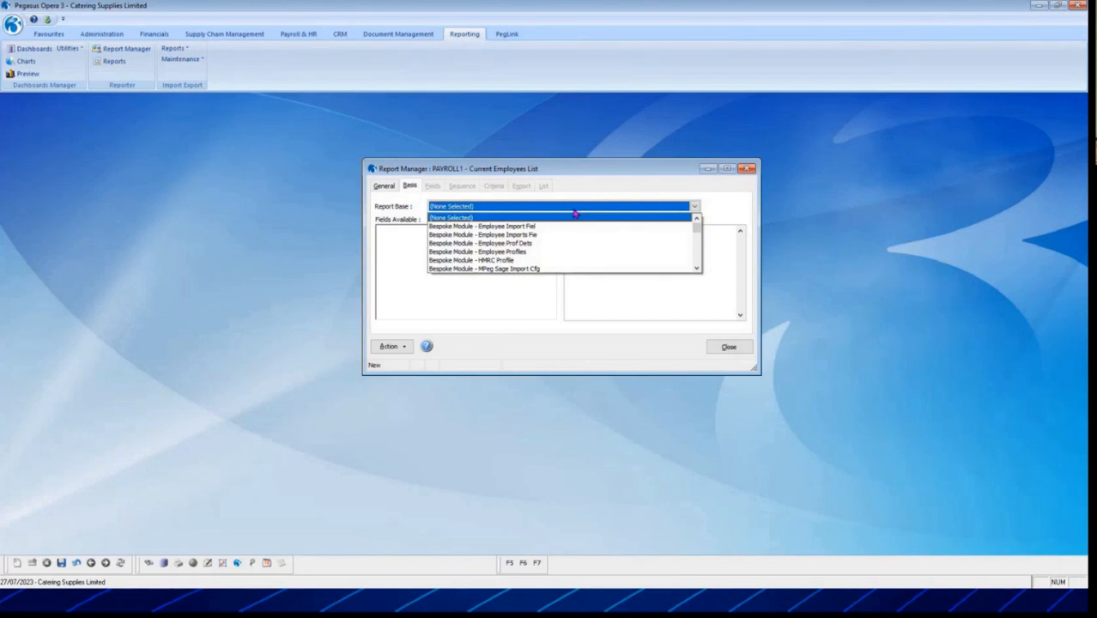
{"action": "key", "text": "p"}
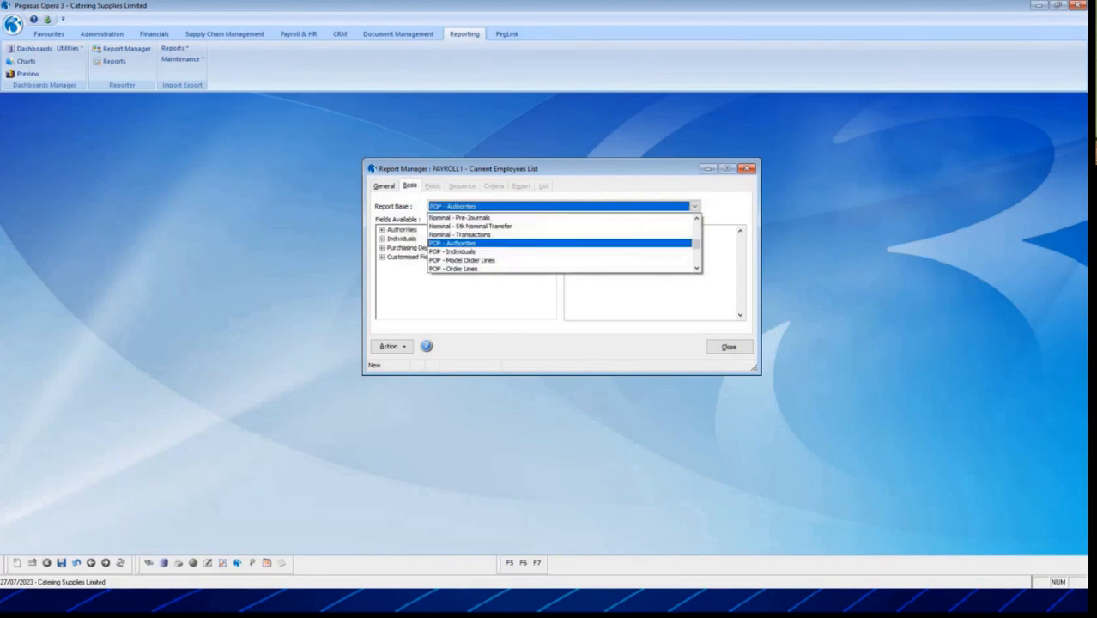
{"action": "key", "text": "p"}
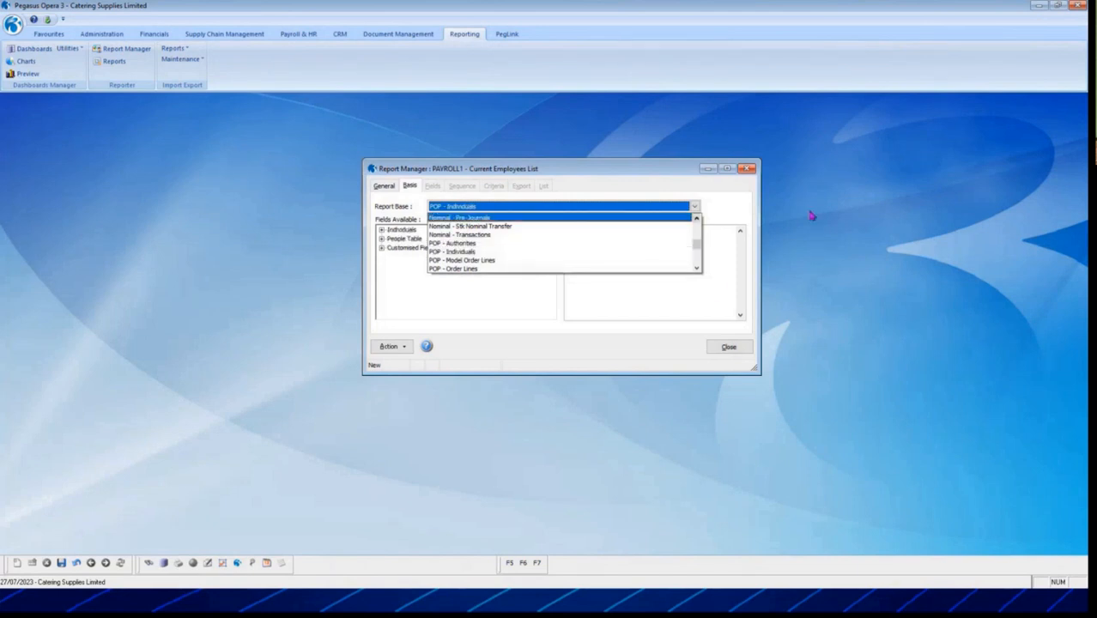
{"action": "left_click", "coordinate": [697, 270]}
{"action": "left_click", "coordinate": [697, 270]}
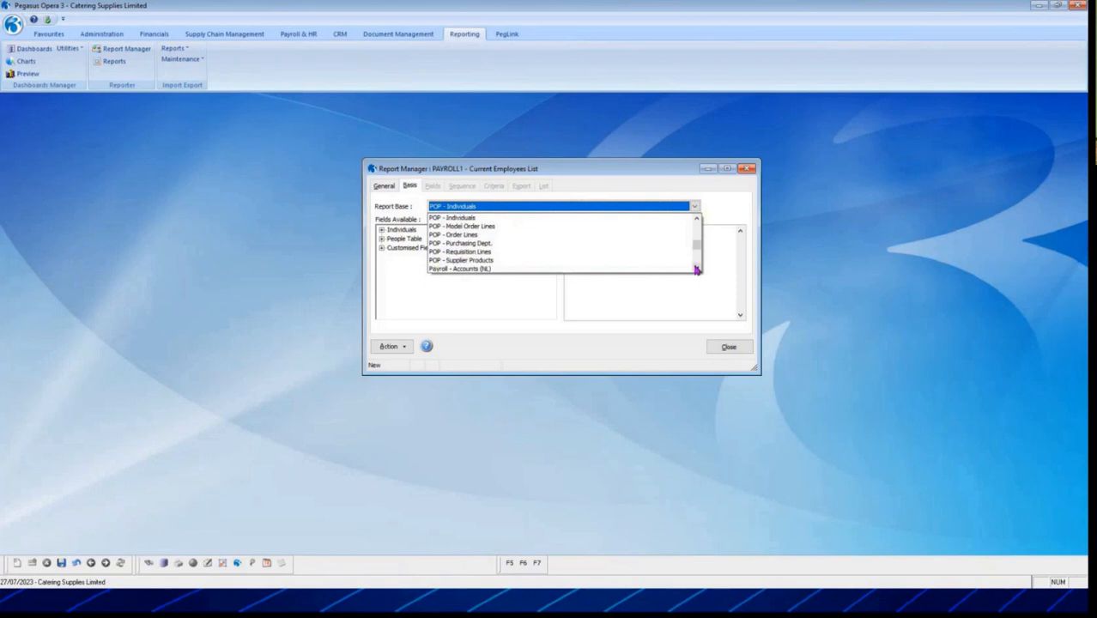
{"action": "left_click", "coordinate": [697, 269]}
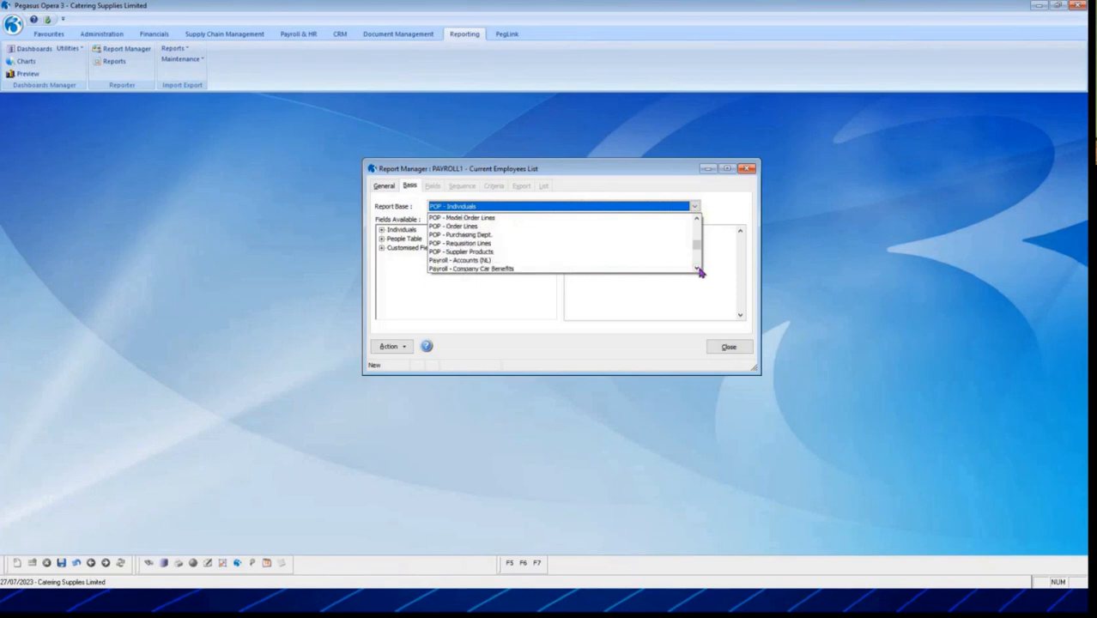
{"action": "left_click", "coordinate": [697, 269]}
{"action": "left_click", "coordinate": [698, 269]}
{"action": "left_click", "coordinate": [697, 269]}
{"action": "left_click", "coordinate": [697, 269]}
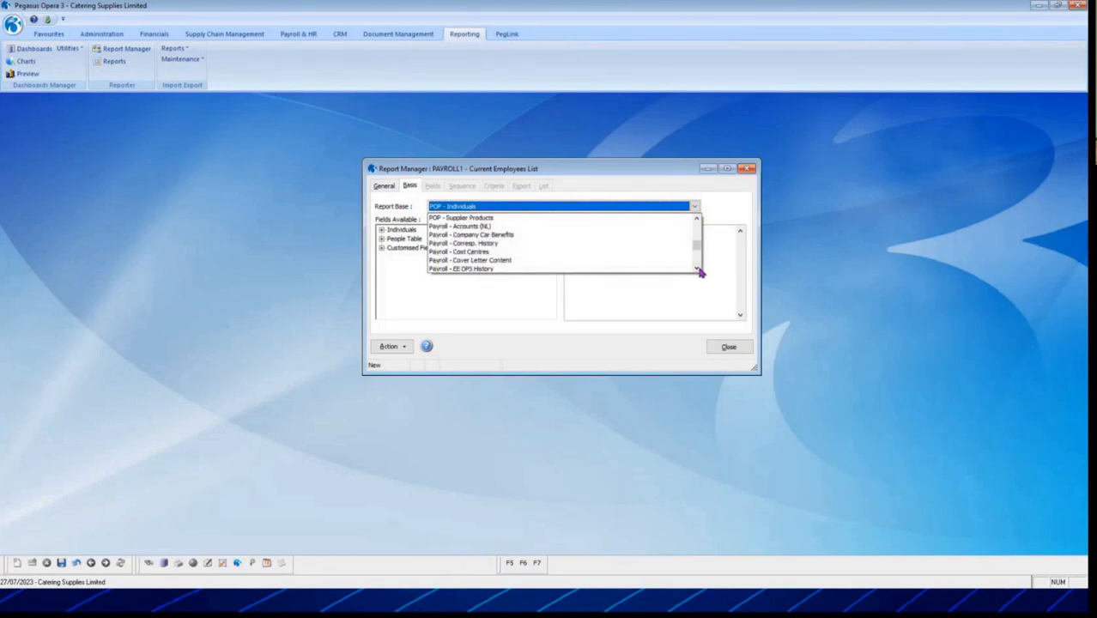
{"action": "left_click", "coordinate": [697, 269]}
{"action": "left_click", "coordinate": [697, 269]}
{"action": "left_click", "coordinate": [698, 269]}
{"action": "left_click", "coordinate": [697, 269]}
{"action": "left_click", "coordinate": [697, 269]}
{"action": "left_click", "coordinate": [697, 268]}
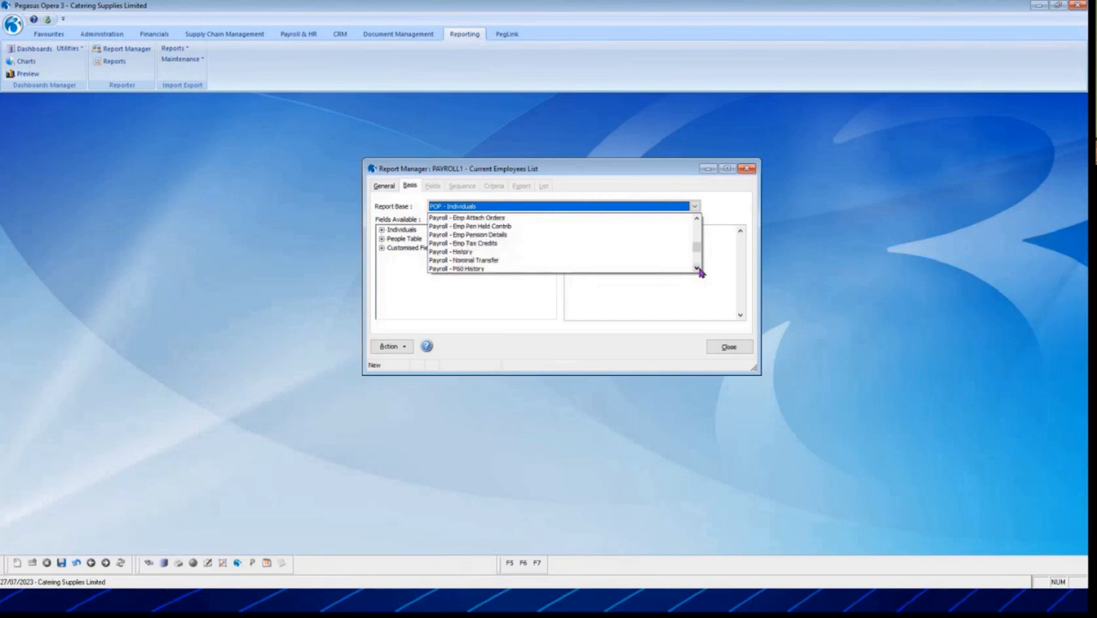
{"action": "left_click", "coordinate": [697, 269]}
{"action": "left_click", "coordinate": [697, 268]}
{"action": "left_click", "coordinate": [698, 269]}
{"action": "left_click", "coordinate": [697, 269]}
{"action": "left_click", "coordinate": [697, 269]}
{"action": "left_click", "coordinate": [698, 268]}
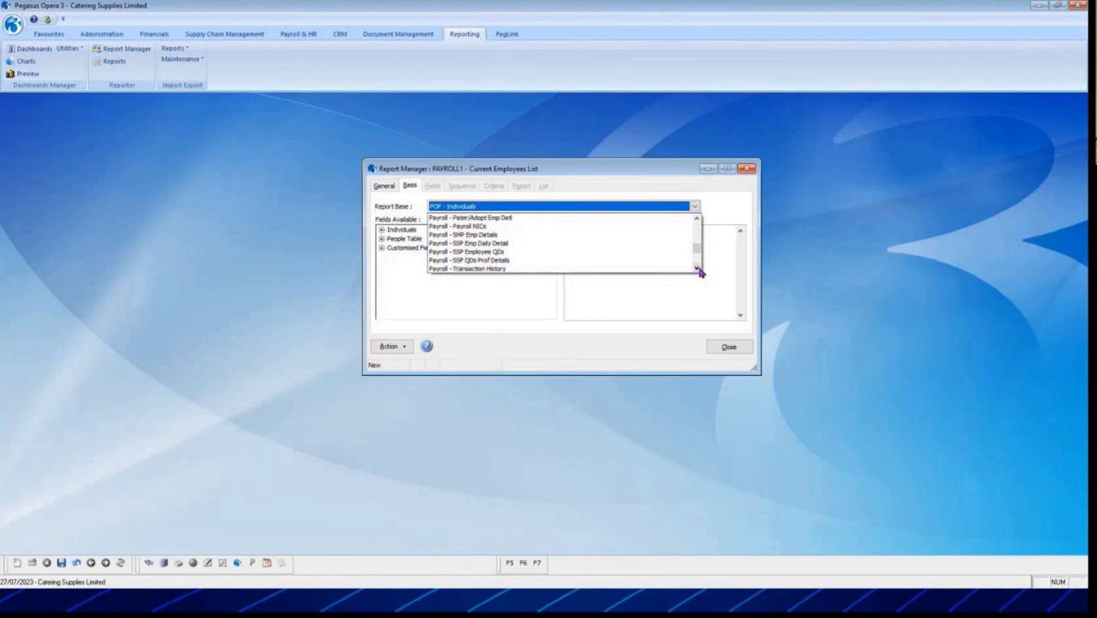
{"action": "left_click", "coordinate": [697, 269]}
{"action": "left_click", "coordinate": [698, 269]}
{"action": "left_click", "coordinate": [697, 269]}
{"action": "left_click", "coordinate": [698, 269]}
{"action": "left_click", "coordinate": [699, 269]}
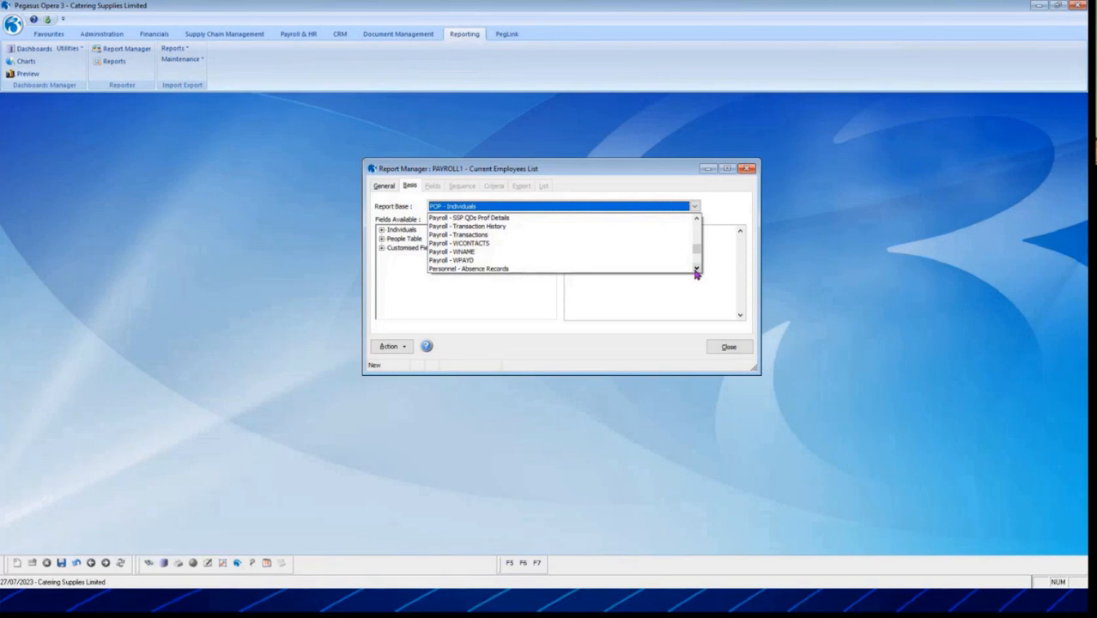
{"action": "left_click", "coordinate": [490, 252]}
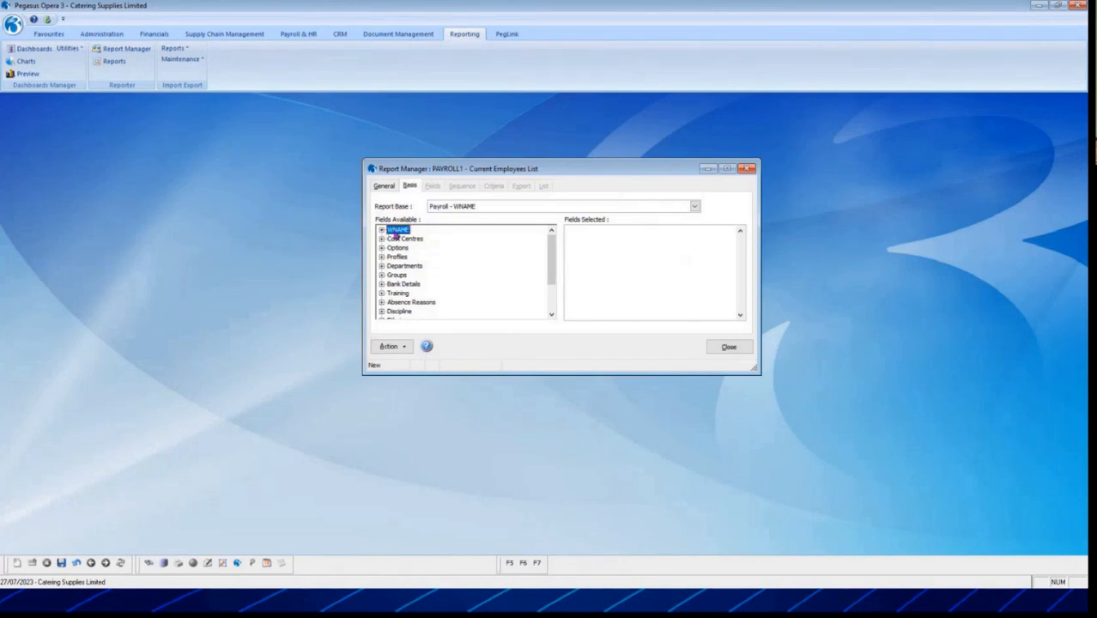
Examine the available field groups of the report base, looking inside WNAME, Options and Profiles
{"action": "left_click", "coordinate": [383, 230]}
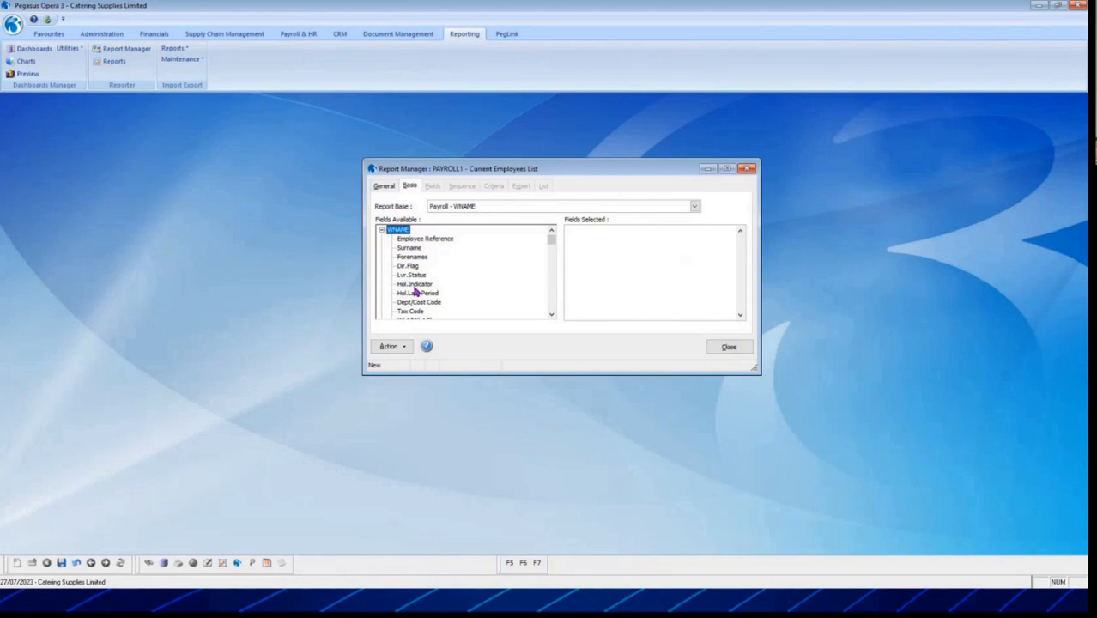
{"action": "left_click", "coordinate": [382, 230]}
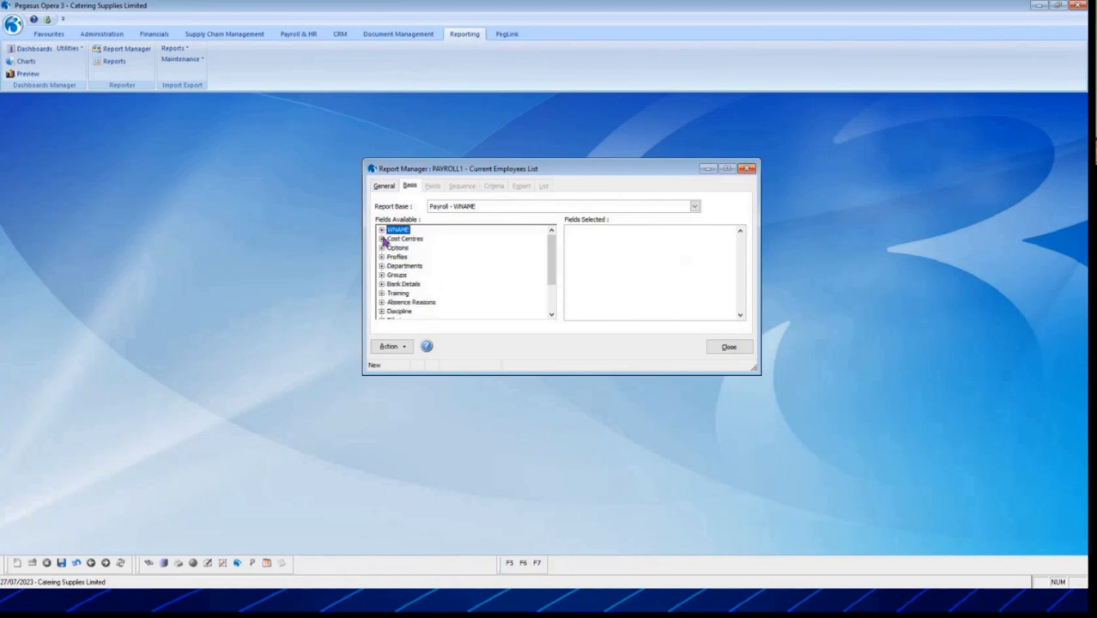
{"action": "left_click", "coordinate": [391, 249]}
{"action": "left_click", "coordinate": [382, 248]}
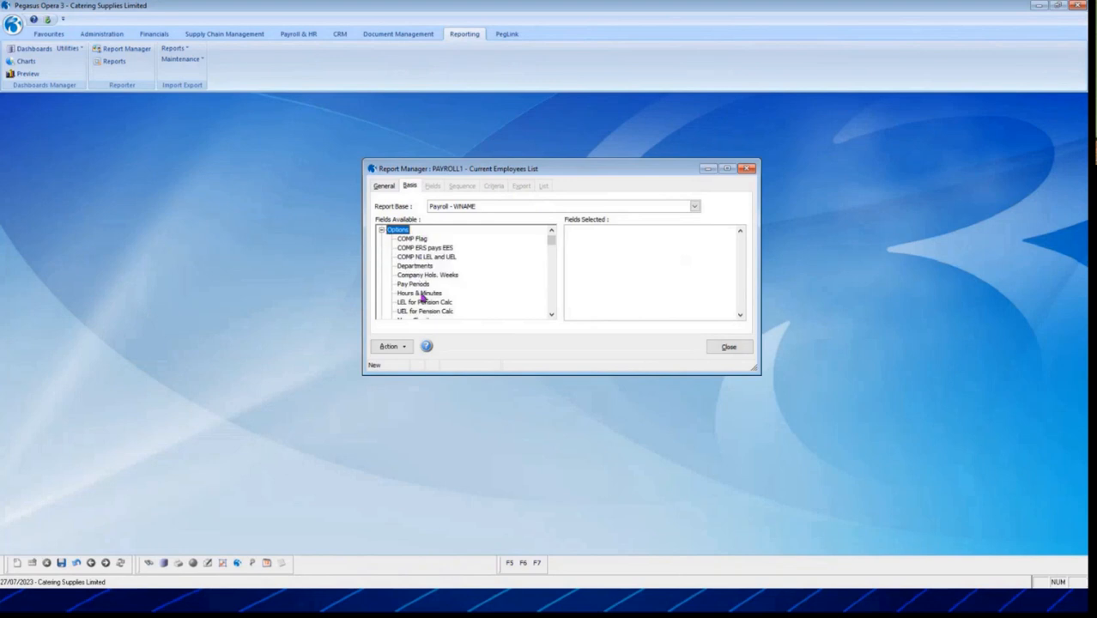
{"action": "scroll", "coordinate": [412, 294], "scroll_direction": "up", "scroll_amount": 1}
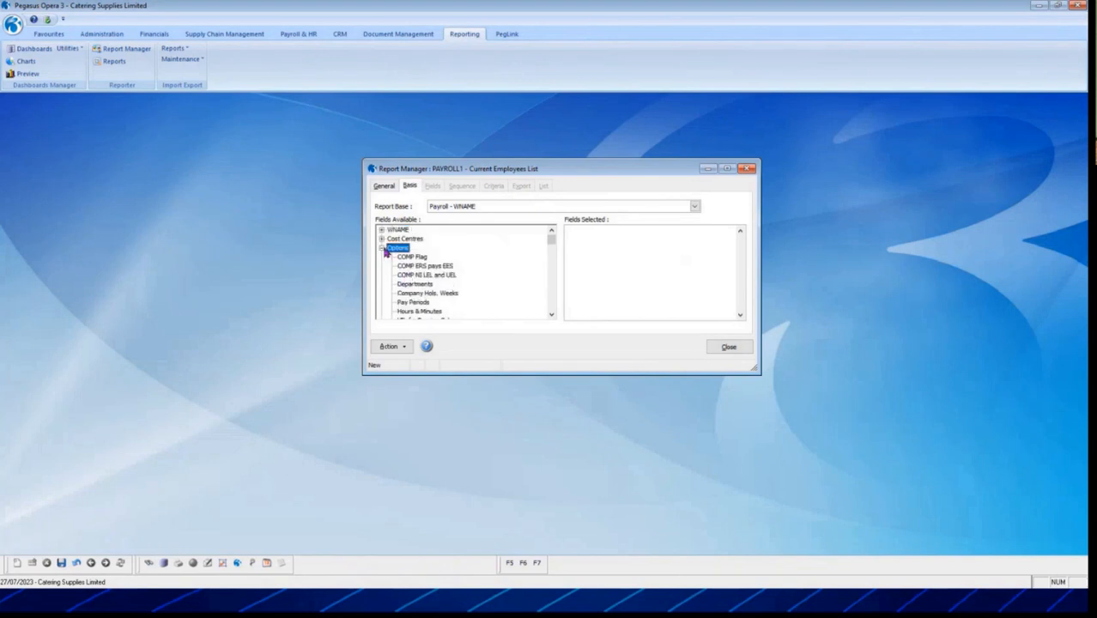
{"action": "left_click", "coordinate": [382, 248]}
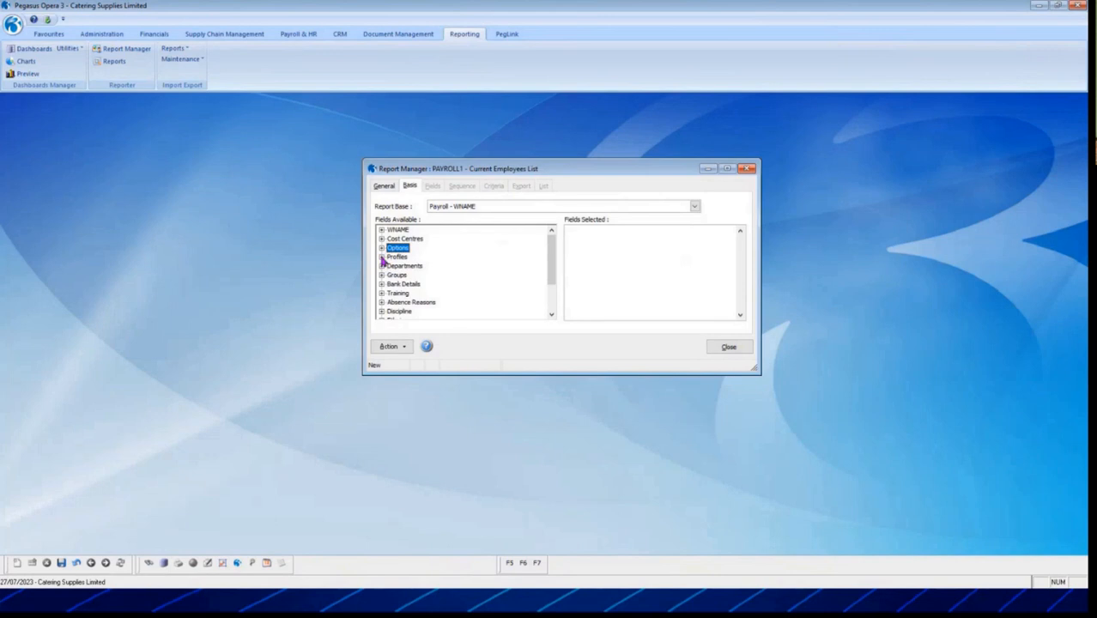
{"action": "left_click", "coordinate": [383, 256]}
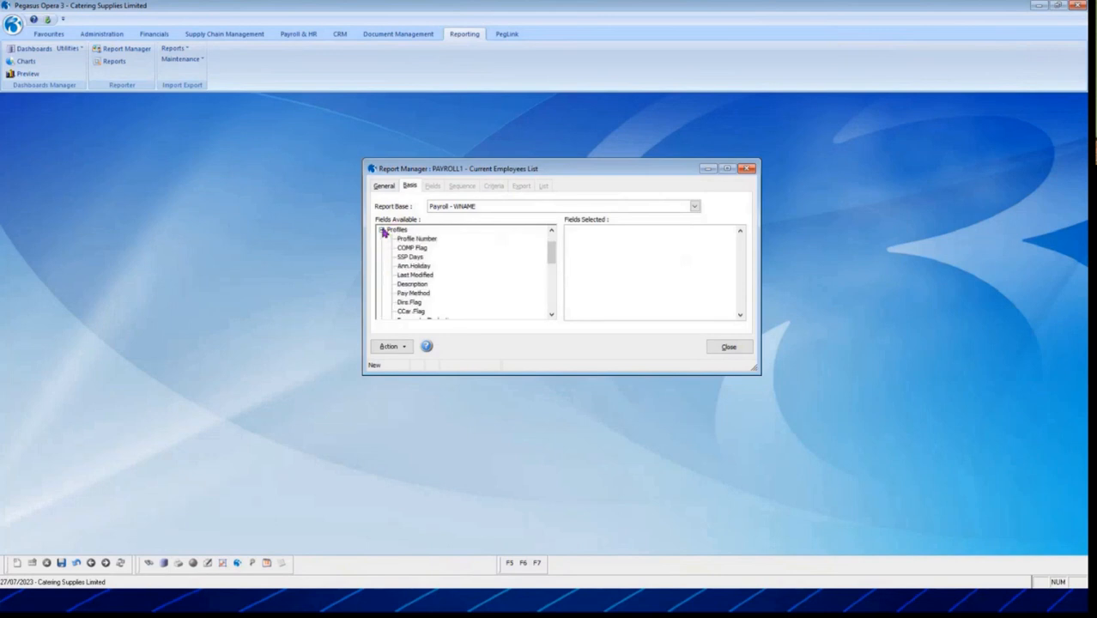
{"action": "left_click", "coordinate": [382, 230]}
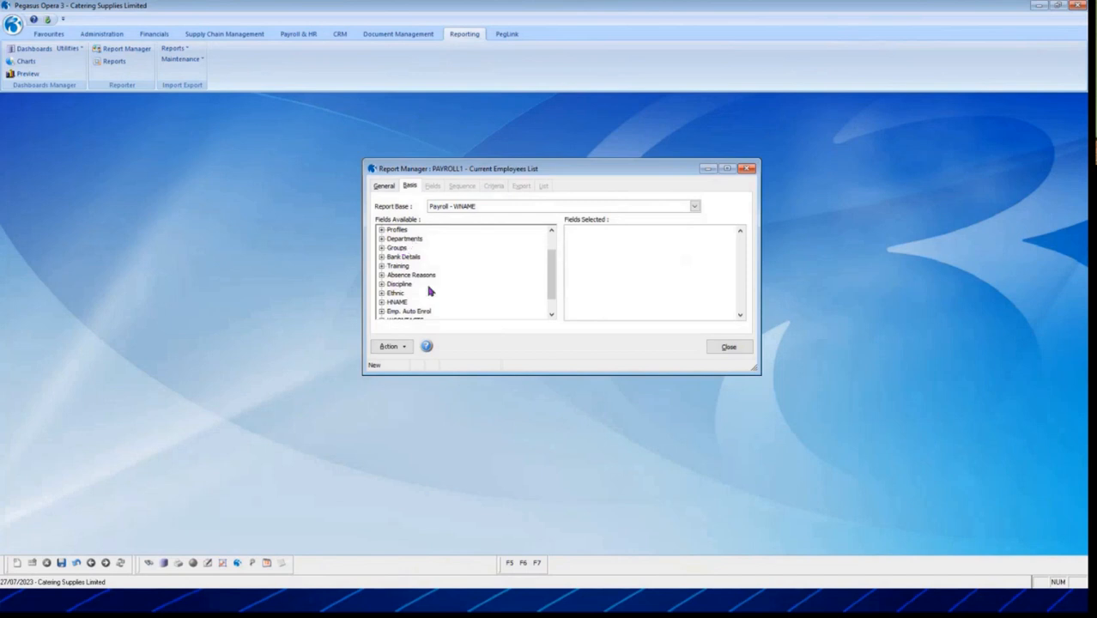
{"action": "scroll", "coordinate": [413, 265], "scroll_direction": "down", "scroll_amount": 1}
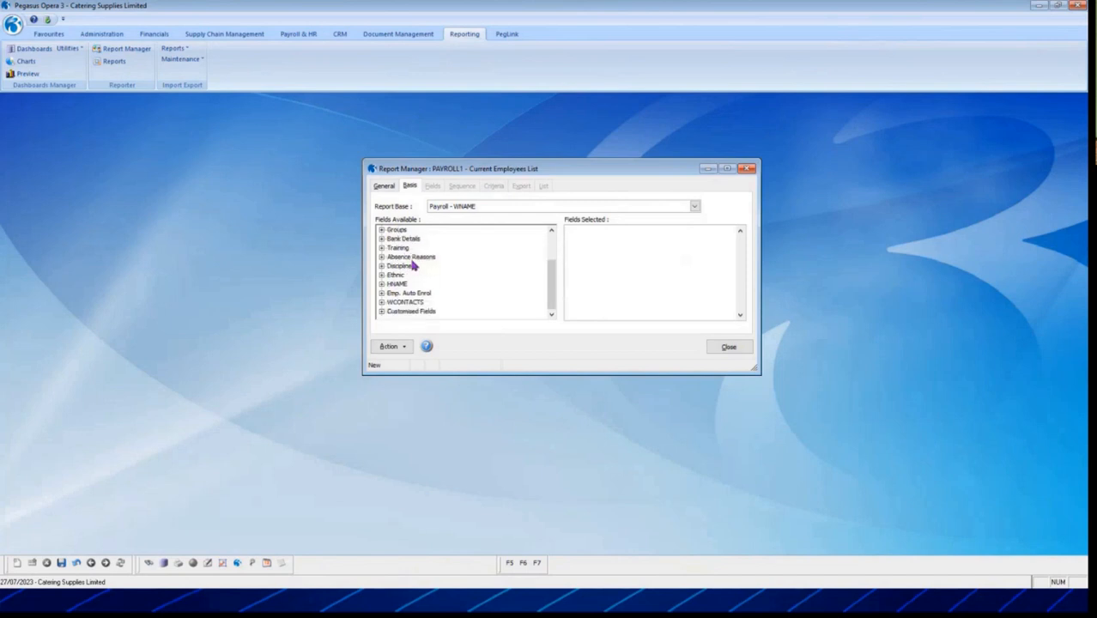
{"action": "scroll", "coordinate": [429, 313], "scroll_direction": "up", "scroll_amount": 2}
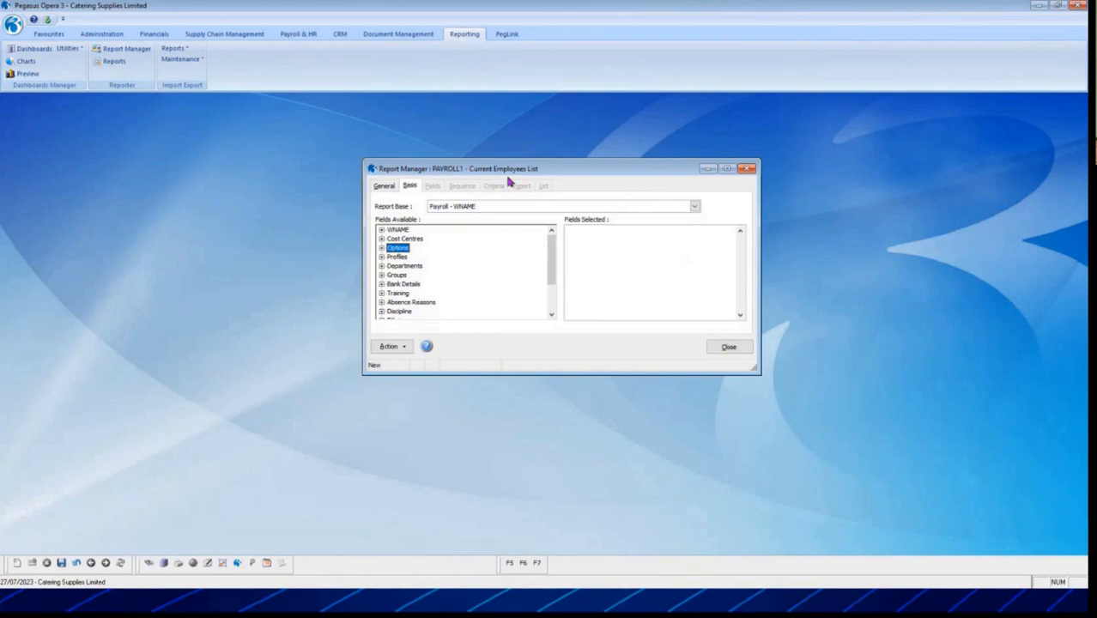
Add the Employee Reference, Surname and Forenames fields from the WNAME group to the report
{"action": "left_click", "coordinate": [381, 230]}
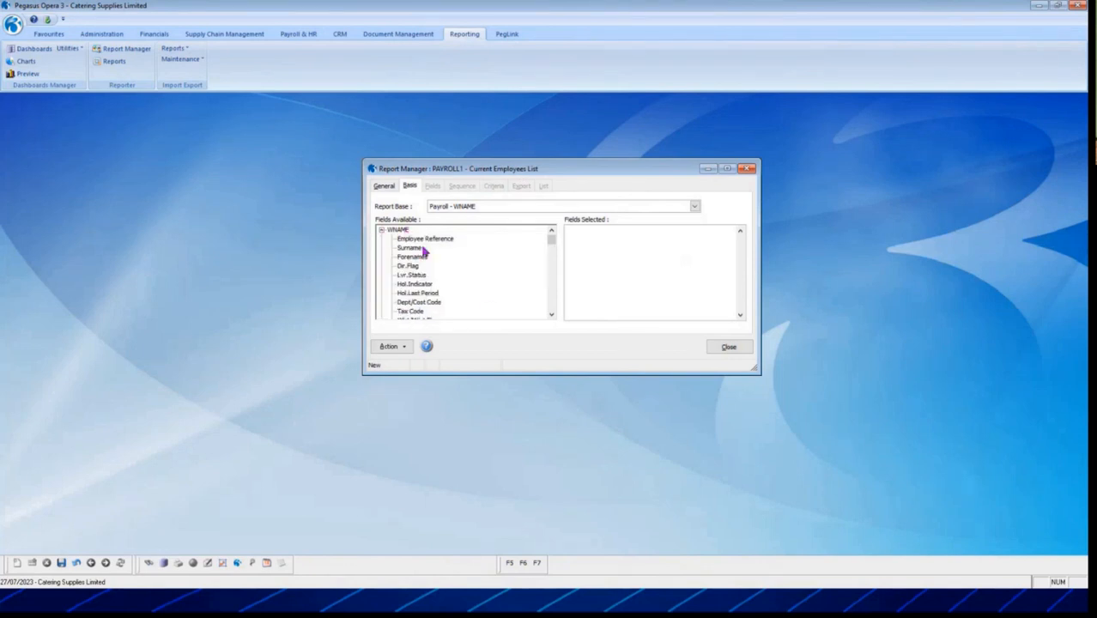
{"action": "double_click", "coordinate": [423, 239]}
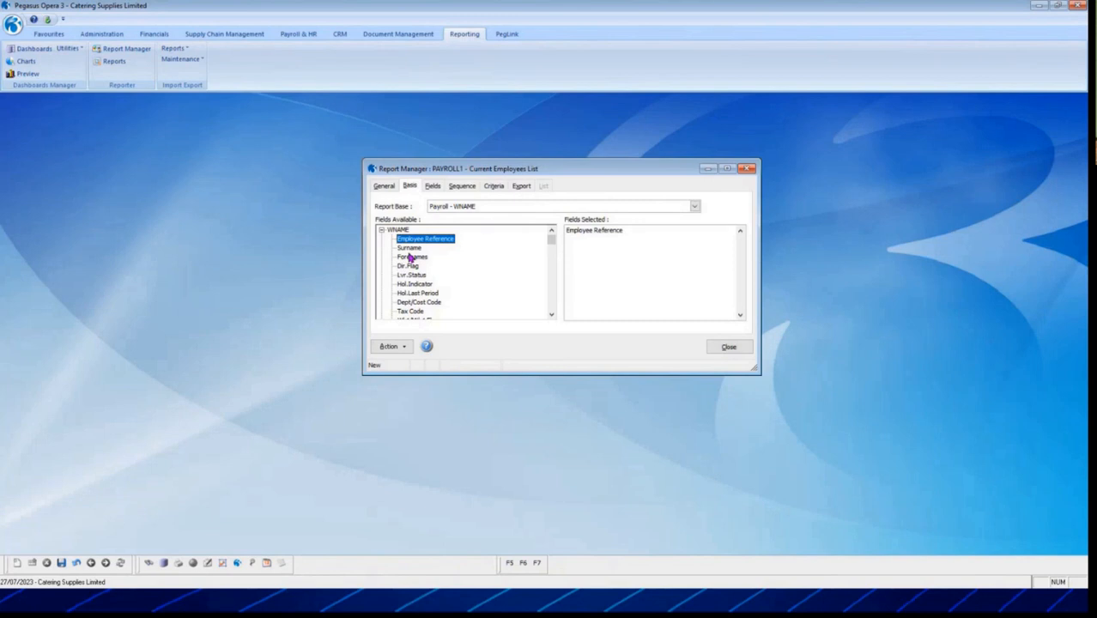
{"action": "double_click", "coordinate": [409, 248]}
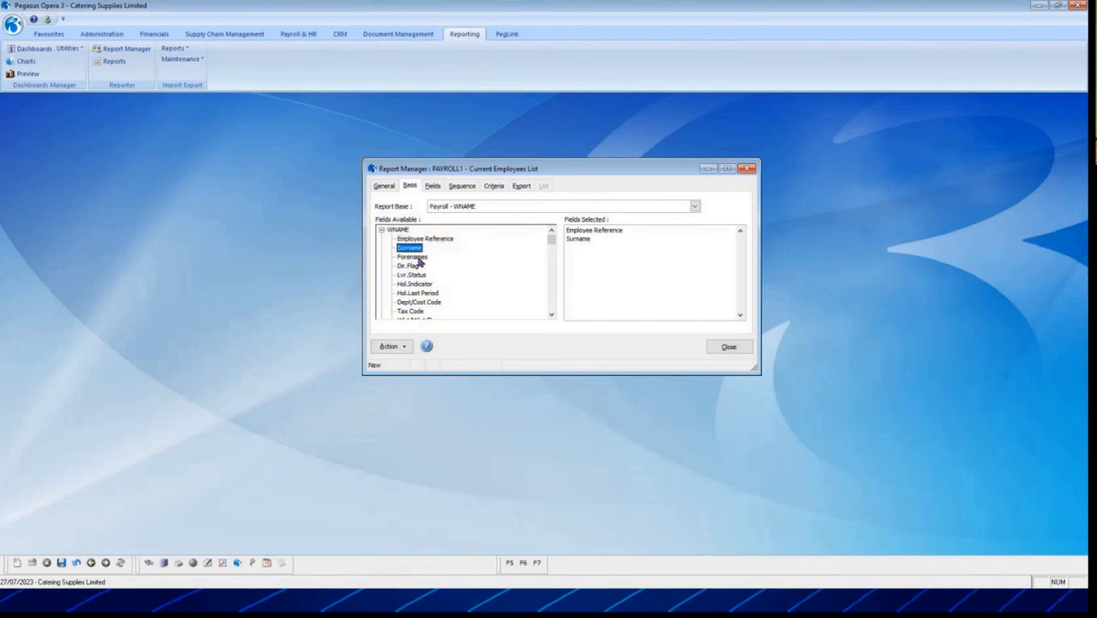
{"action": "double_click", "coordinate": [412, 258]}
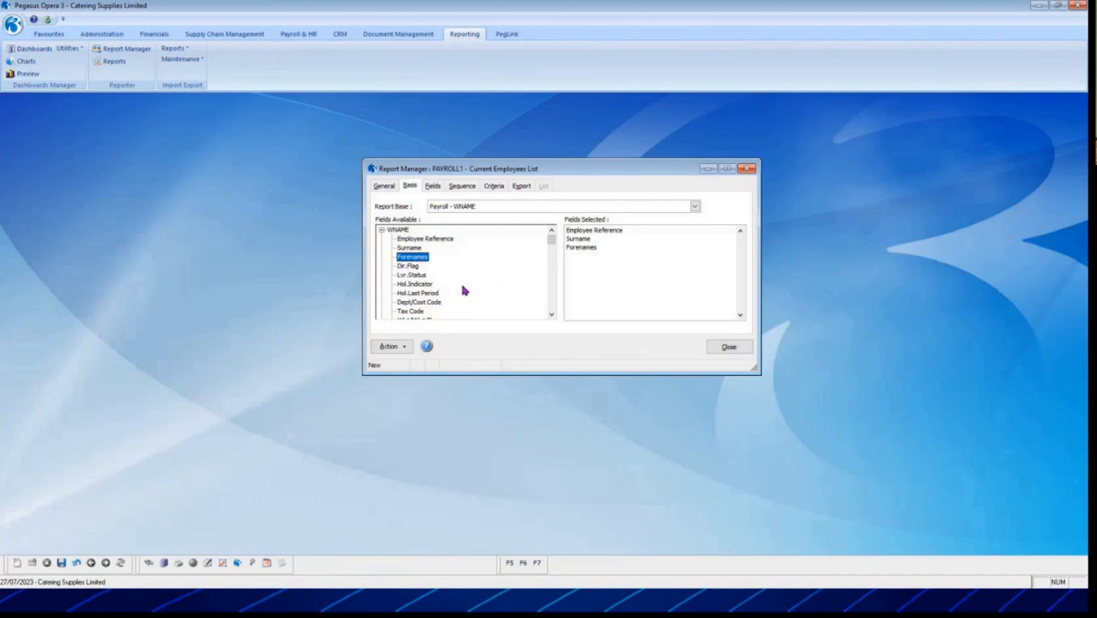
Add the Tax Code and Wk1/Mth1 Flag fields from WNAME to the selected fields
{"action": "scroll", "coordinate": [455, 290], "scroll_direction": "down", "scroll_amount": 1}
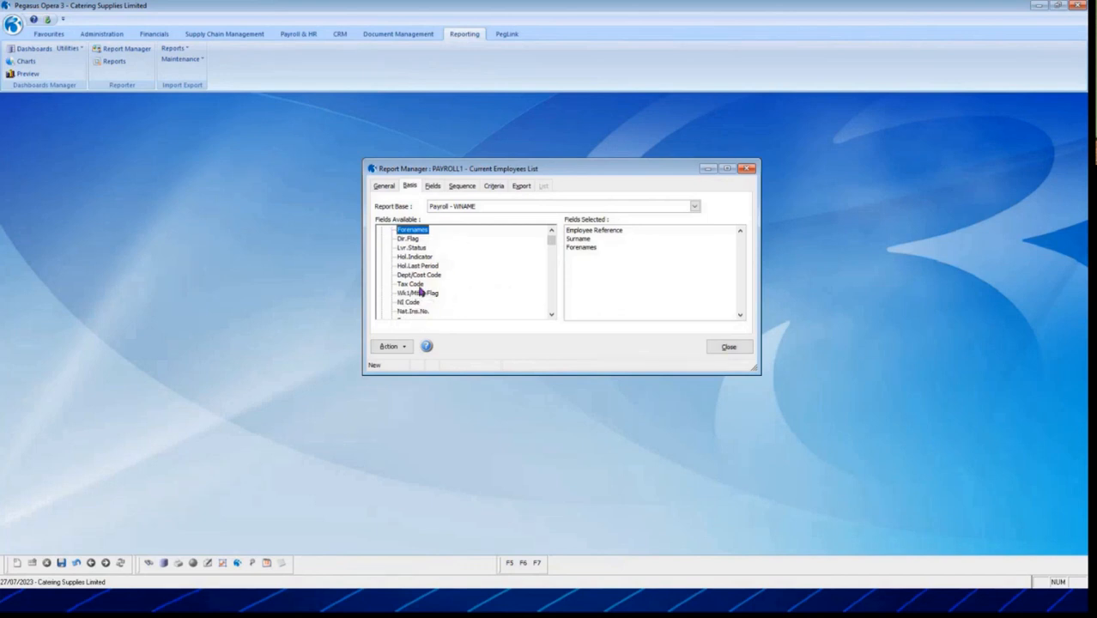
{"action": "double_click", "coordinate": [411, 284]}
{"action": "left_click", "coordinate": [423, 294]}
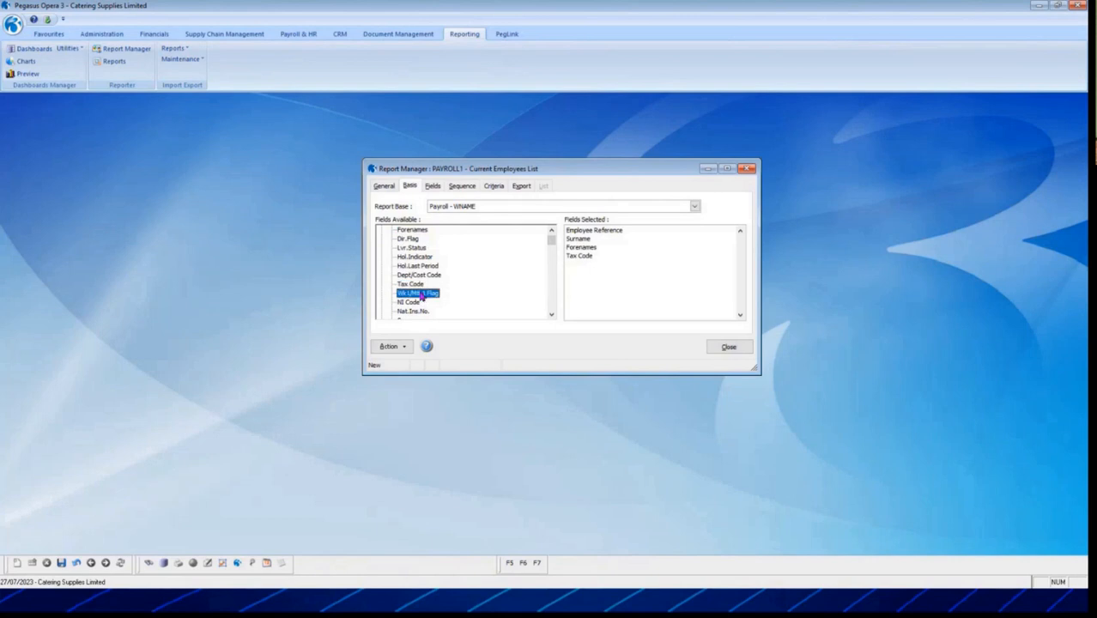
{"action": "double_click", "coordinate": [422, 296]}
Add the NI Code and Nat.Ins.No. fields to the report, and remove NI Code from the selected fields again
{"action": "scroll", "coordinate": [459, 298], "scroll_direction": "down", "scroll_amount": 2}
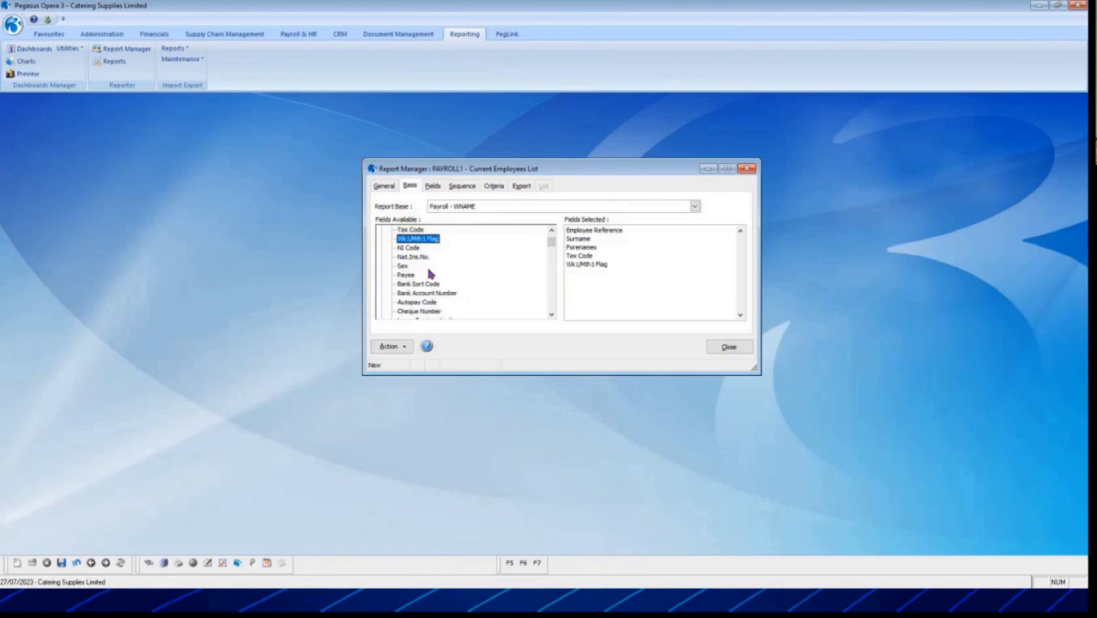
{"action": "left_click", "coordinate": [411, 249]}
{"action": "double_click", "coordinate": [411, 249]}
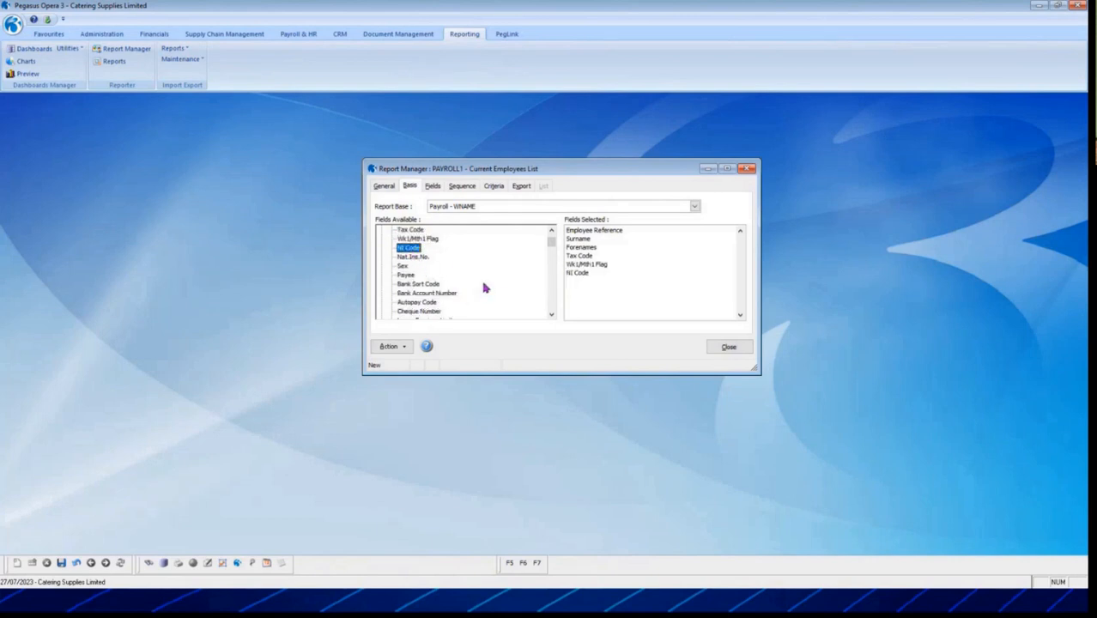
{"action": "double_click", "coordinate": [412, 258]}
{"action": "left_click", "coordinate": [573, 274]}
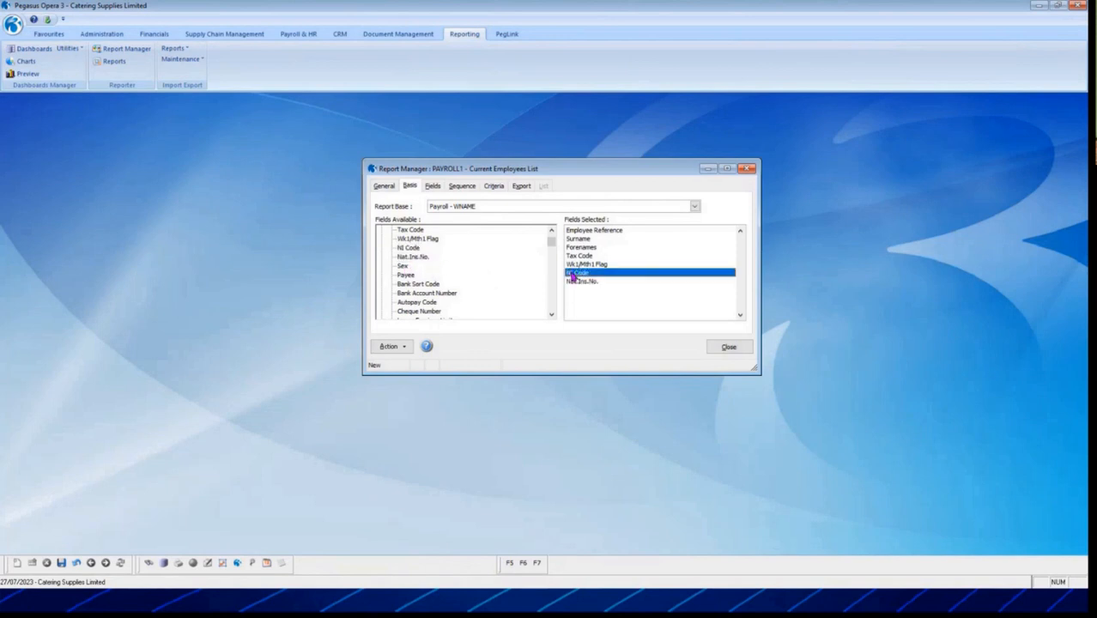
{"action": "double_click", "coordinate": [572, 274]}
Look through the available WNAME fields that begin with L and return to the start of the list
{"action": "left_click", "coordinate": [419, 248]}
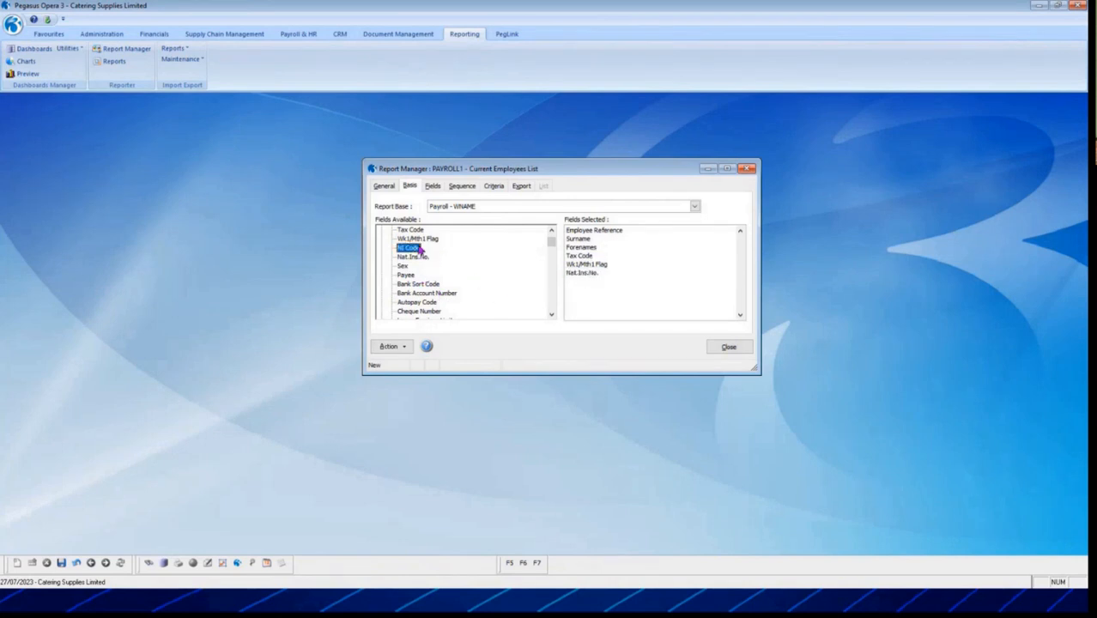
{"action": "key", "text": "l"}
{"action": "key", "text": "l"}
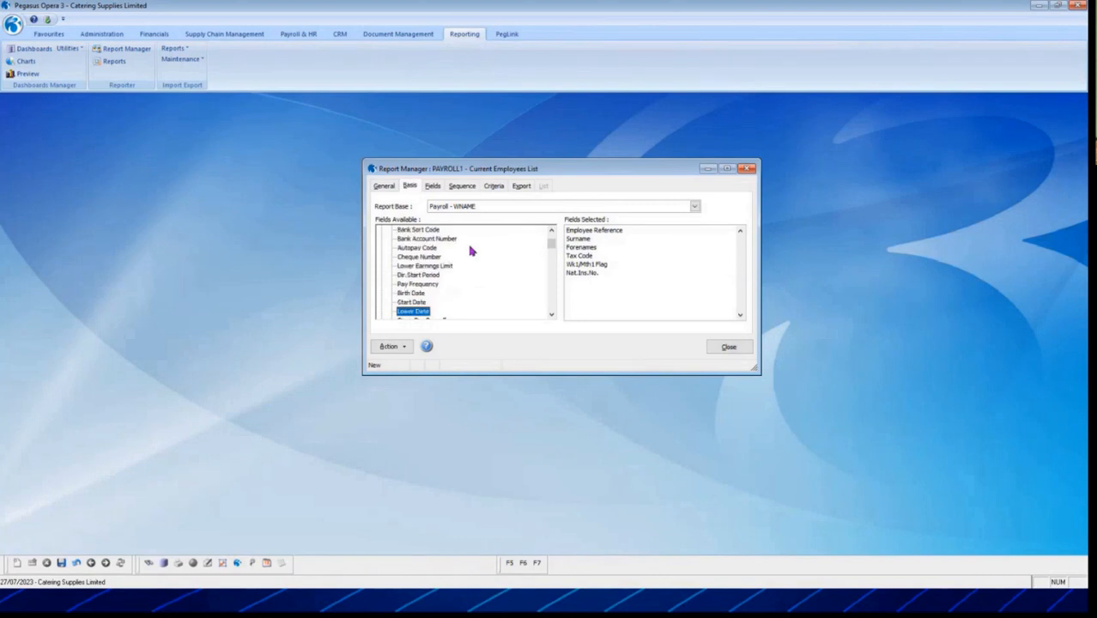
{"action": "key", "text": "l"}
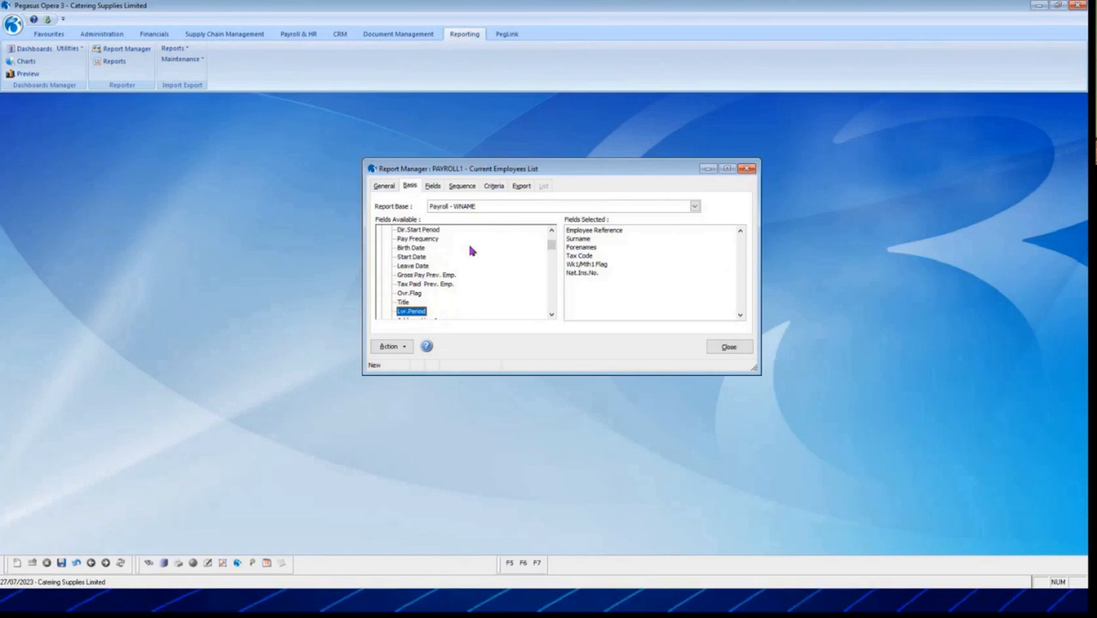
{"action": "key", "text": "l"}
{"action": "key", "text": "l"}
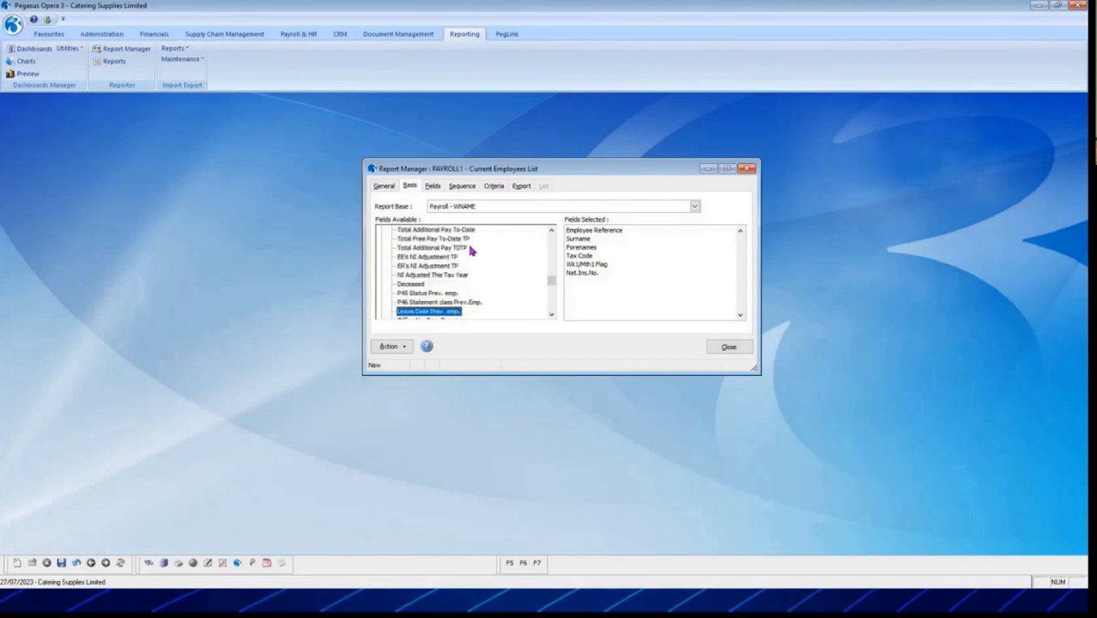
{"action": "key", "text": "l"}
{"action": "key", "text": "l"}
{"action": "key", "text": "l"}
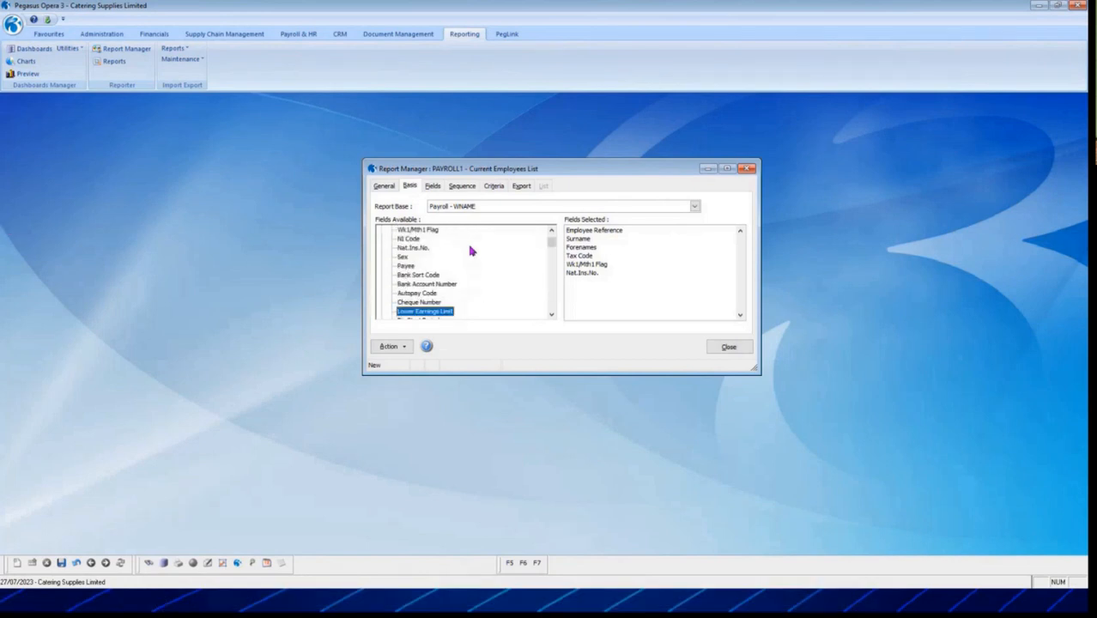
{"action": "left_click_drag", "start_coordinate": [551, 249], "coordinate": [553, 233]}
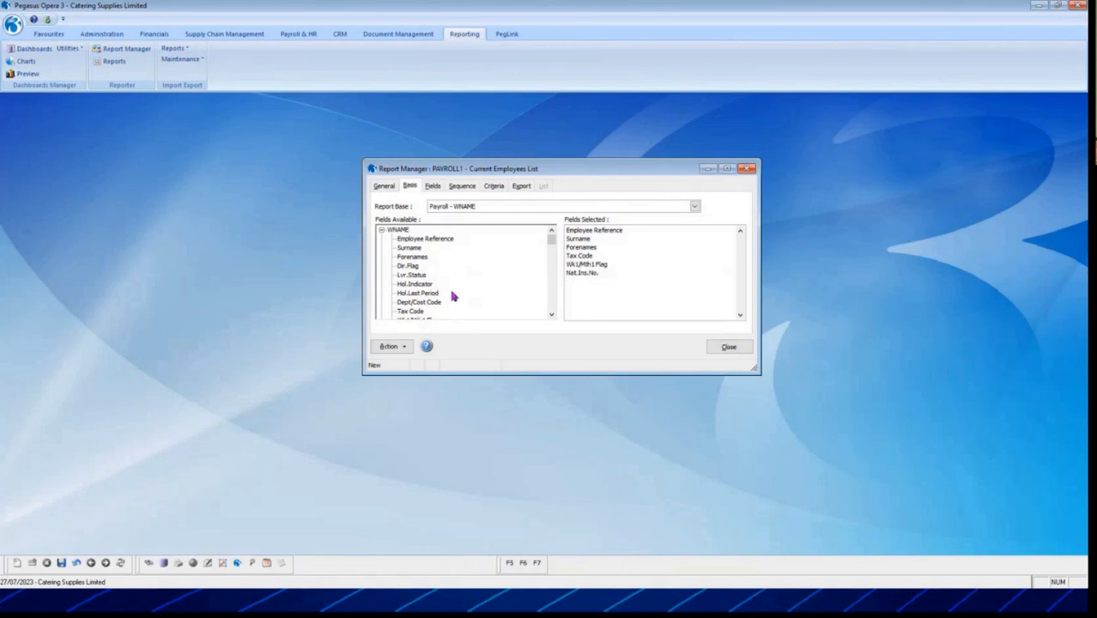
Retitle the report's Employee Reference field as "Pay ref"
{"action": "left_click", "coordinate": [433, 189]}
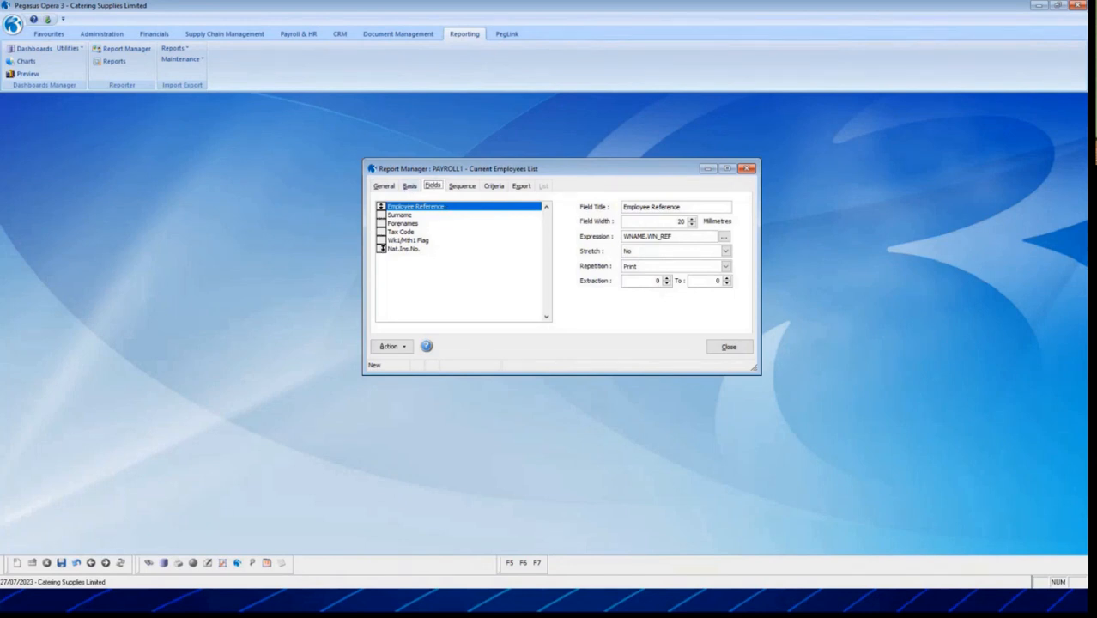
{"action": "left_click_drag", "start_coordinate": [381, 215], "coordinate": [381, 249]}
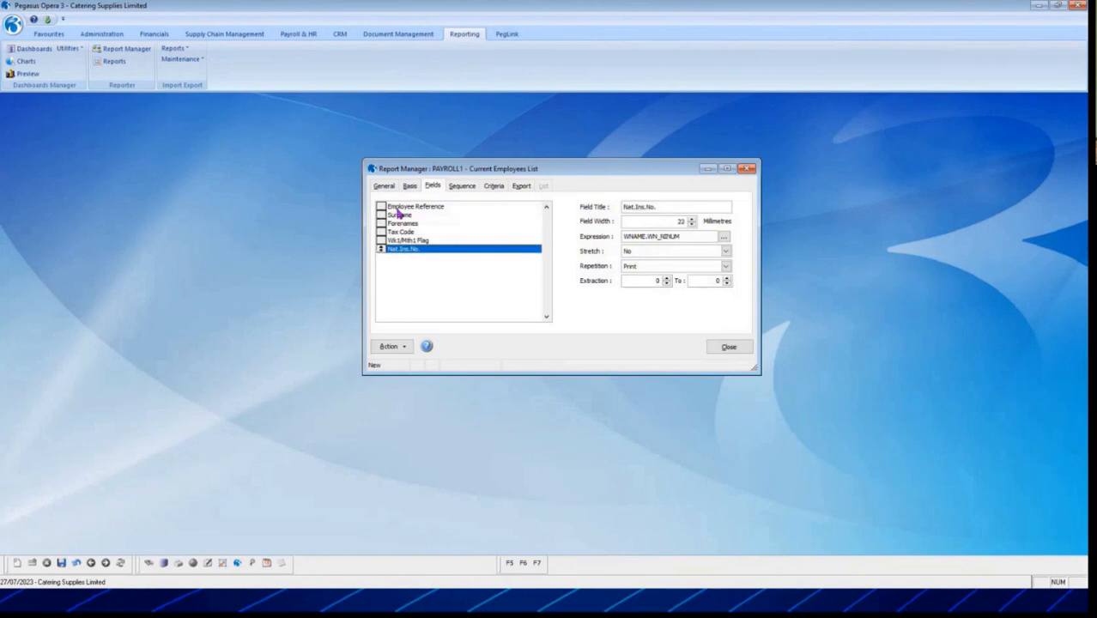
{"action": "left_click", "coordinate": [401, 207]}
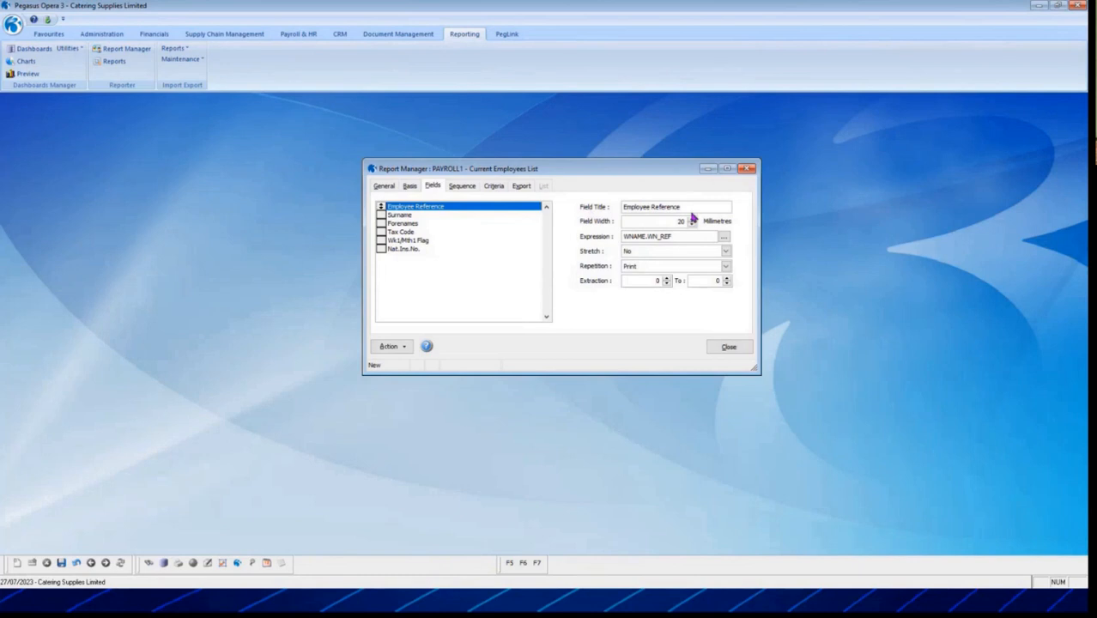
{"action": "double_click", "coordinate": [652, 208]}
{"action": "type", "text": "Pay"}
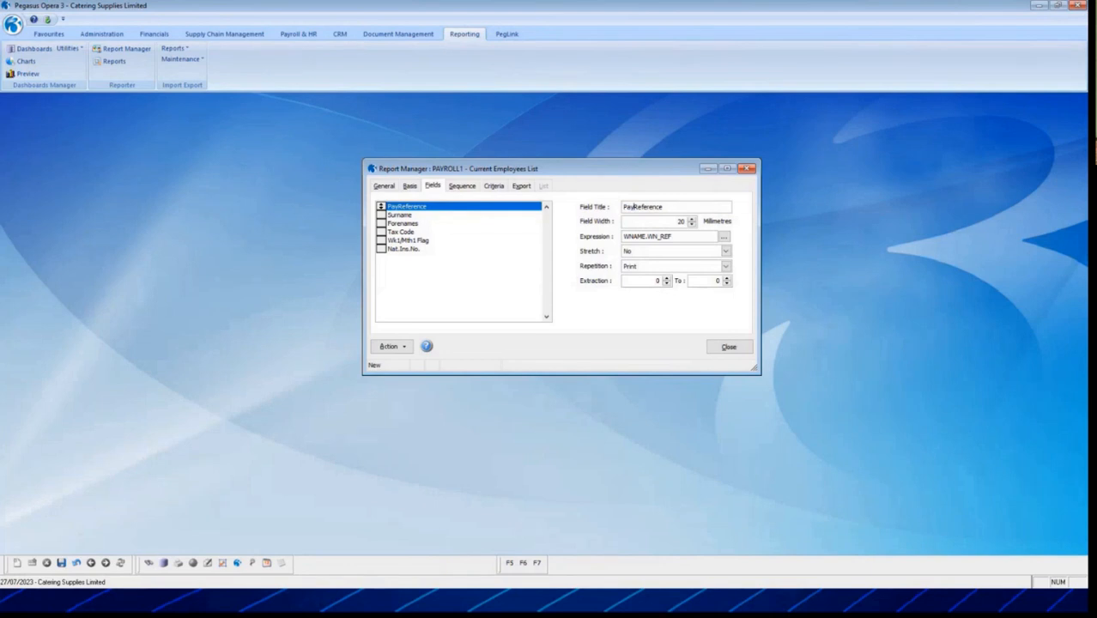
{"action": "type", "text": " ref"}
{"action": "key", "text": "Delete"}
{"action": "key", "text": "Delete"}
{"action": "key", "text": "Delete"}
{"action": "key", "text": "Delete"}
{"action": "key", "text": "Delete"}
{"action": "key", "text": "Delete"}
{"action": "key", "text": "Delete"}
{"action": "key", "text": "Delete"}
{"action": "key", "text": "Delete"}
{"action": "key", "text": "Tab"}
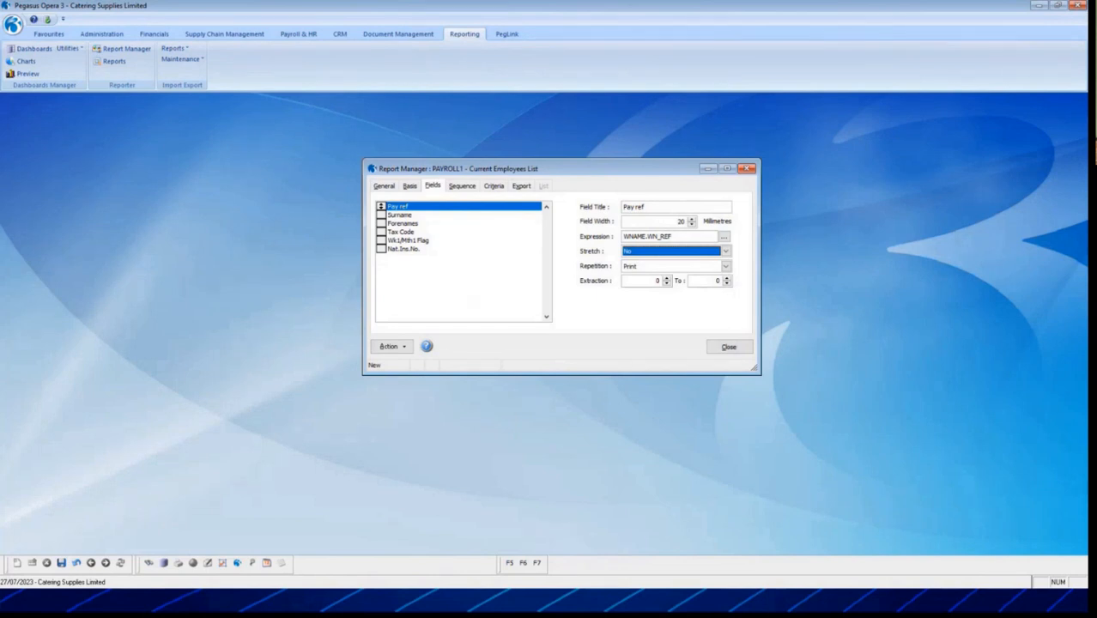
Set Stretch to Yes for the Pay ref field and choose Print for its repetition
{"action": "left_click", "coordinate": [728, 253]}
{"action": "left_click", "coordinate": [715, 268]}
{"action": "left_click", "coordinate": [692, 269]}
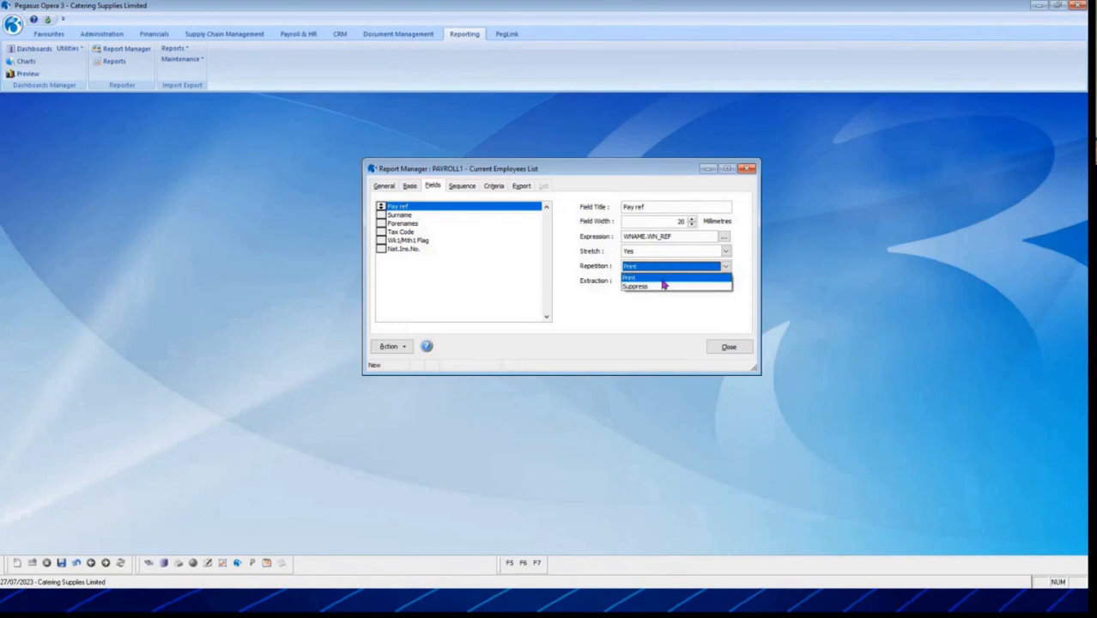
{"action": "left_click", "coordinate": [663, 278]}
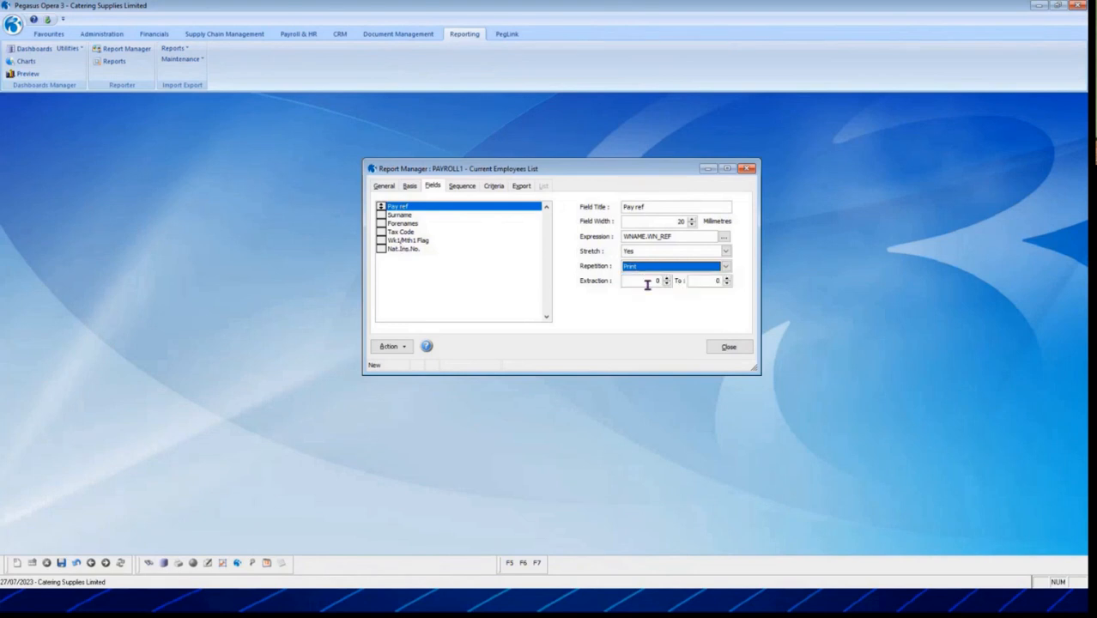
{"action": "left_click", "coordinate": [639, 280]}
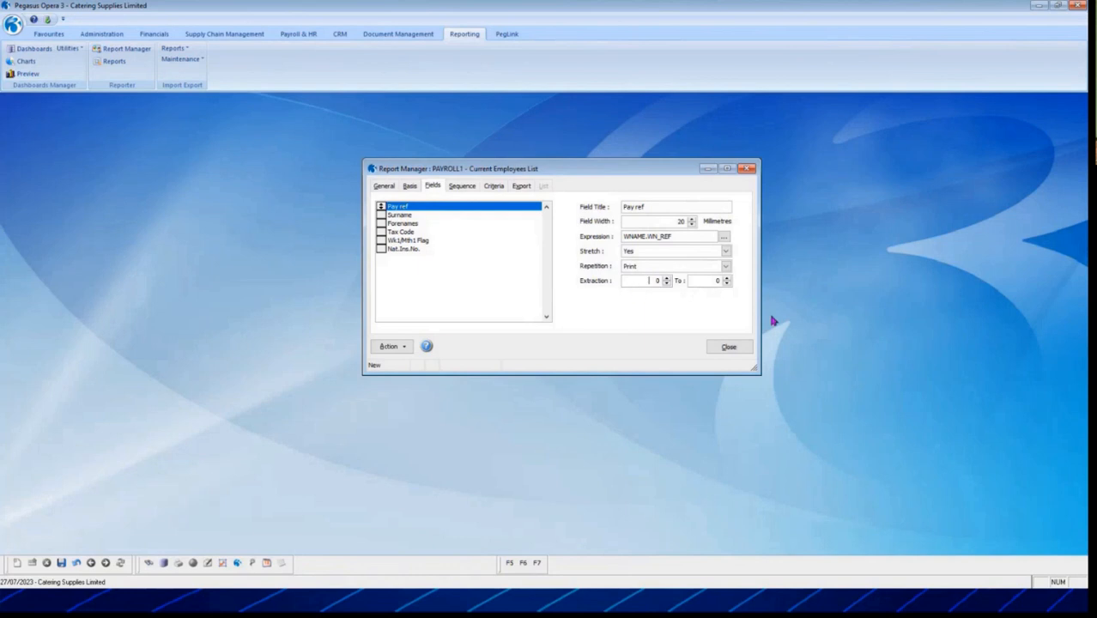
Sequence the report by Pay ref in ascending order with No Action on change, using Surname as the second sort key
{"action": "left_click", "coordinate": [464, 189]}
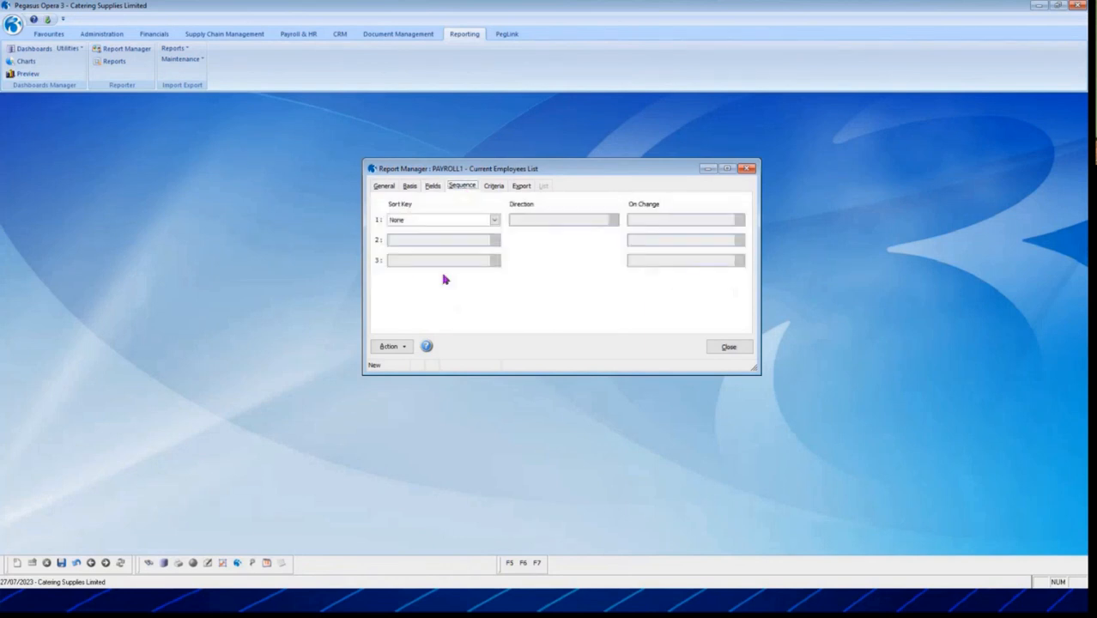
{"action": "left_click", "coordinate": [495, 222]}
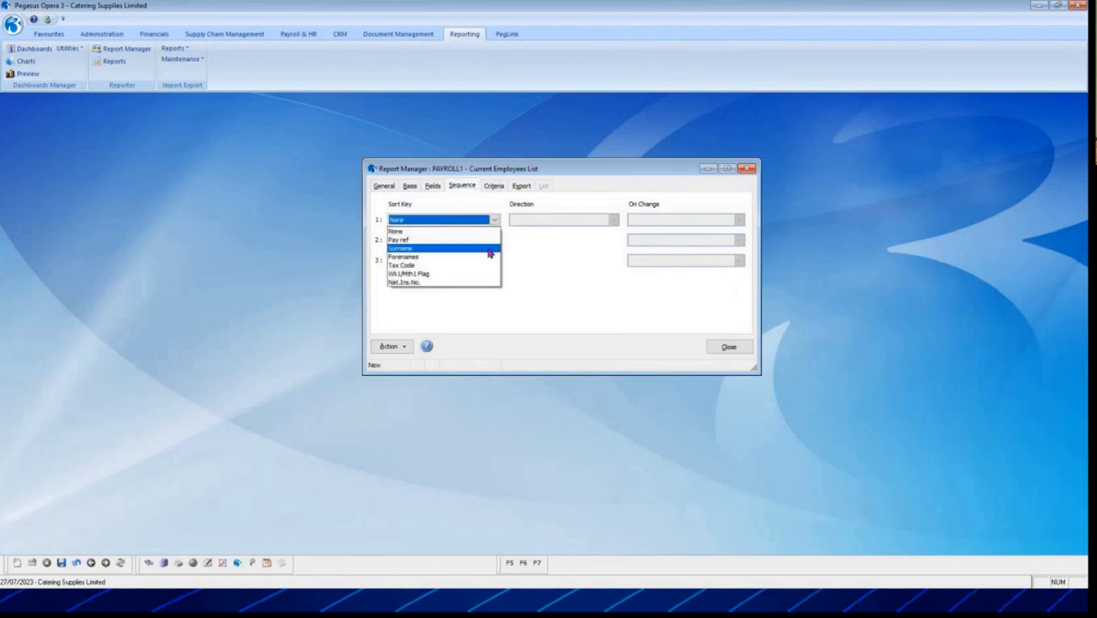
{"action": "left_click", "coordinate": [490, 239]}
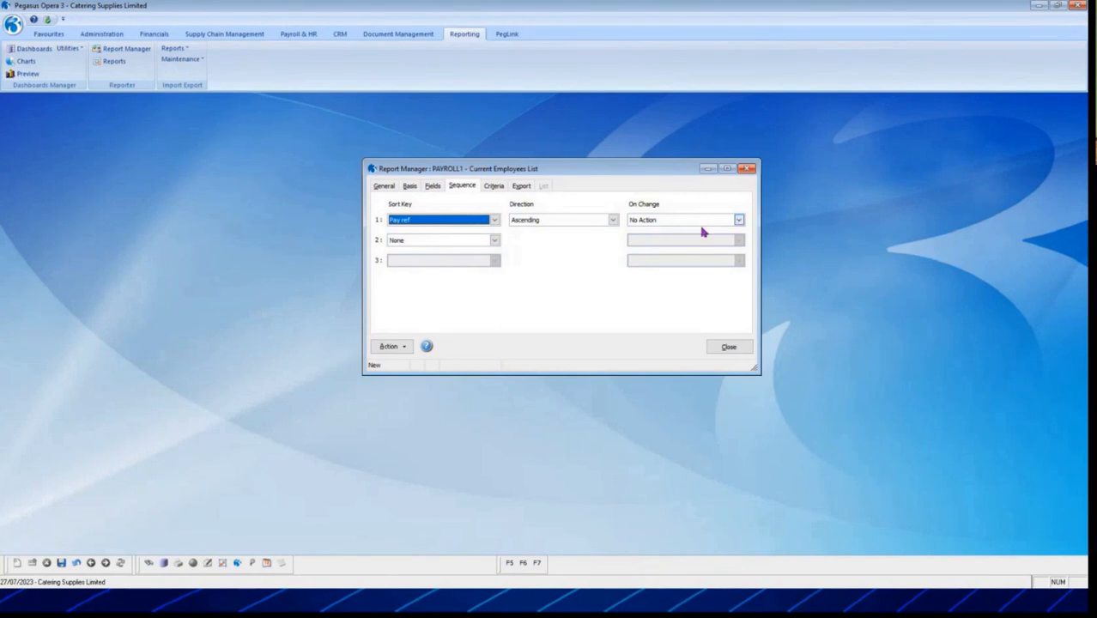
{"action": "left_click", "coordinate": [612, 221]}
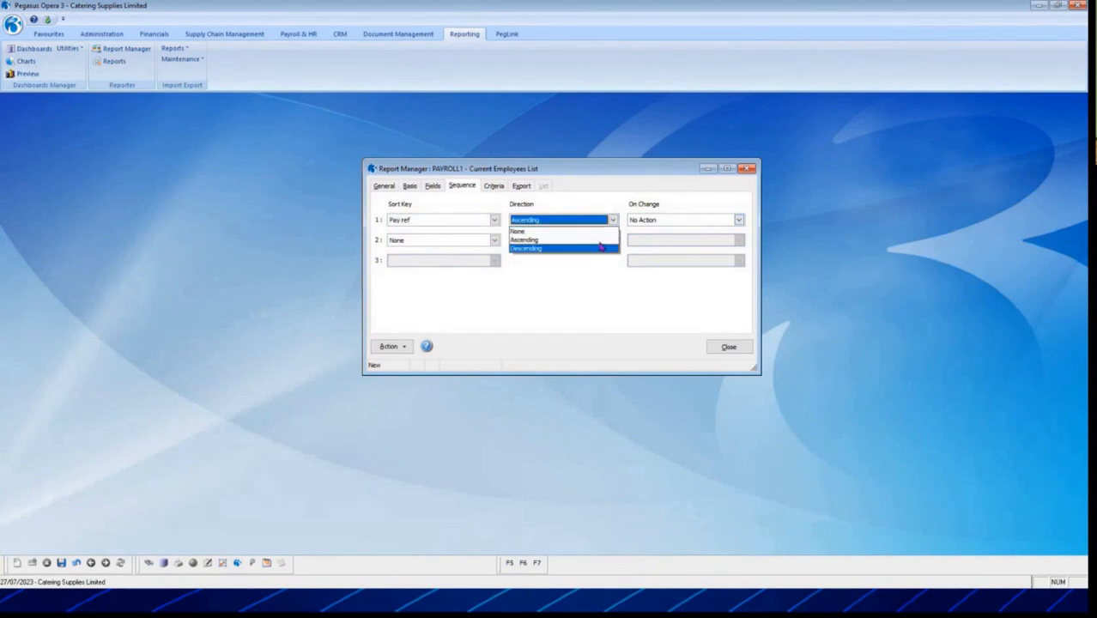
{"action": "left_click", "coordinate": [601, 240]}
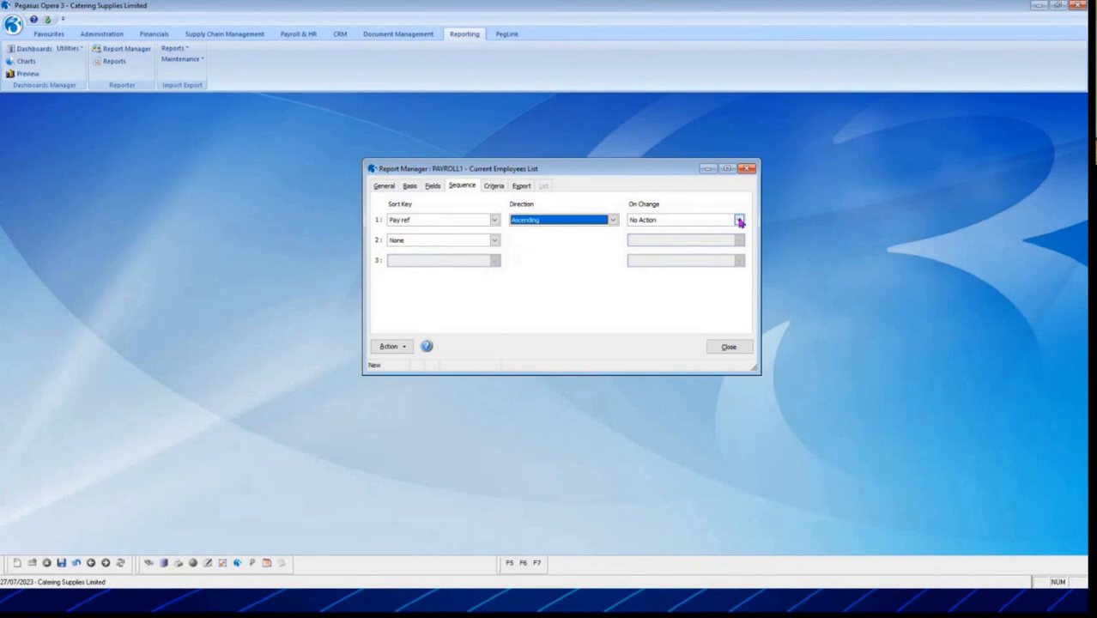
{"action": "left_click", "coordinate": [739, 221]}
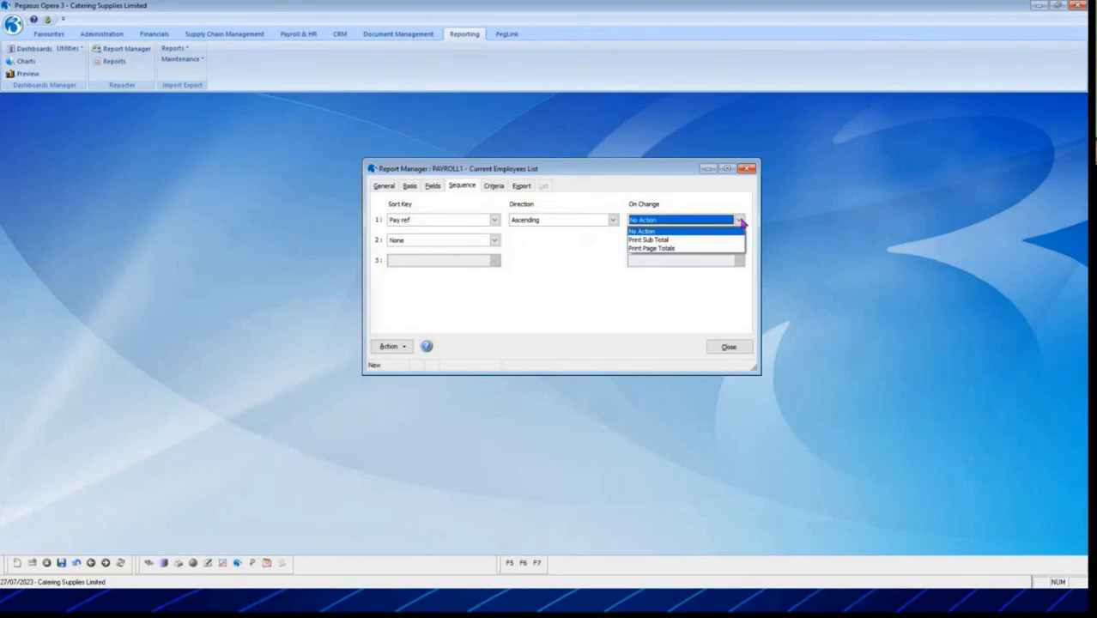
{"action": "left_click", "coordinate": [690, 232]}
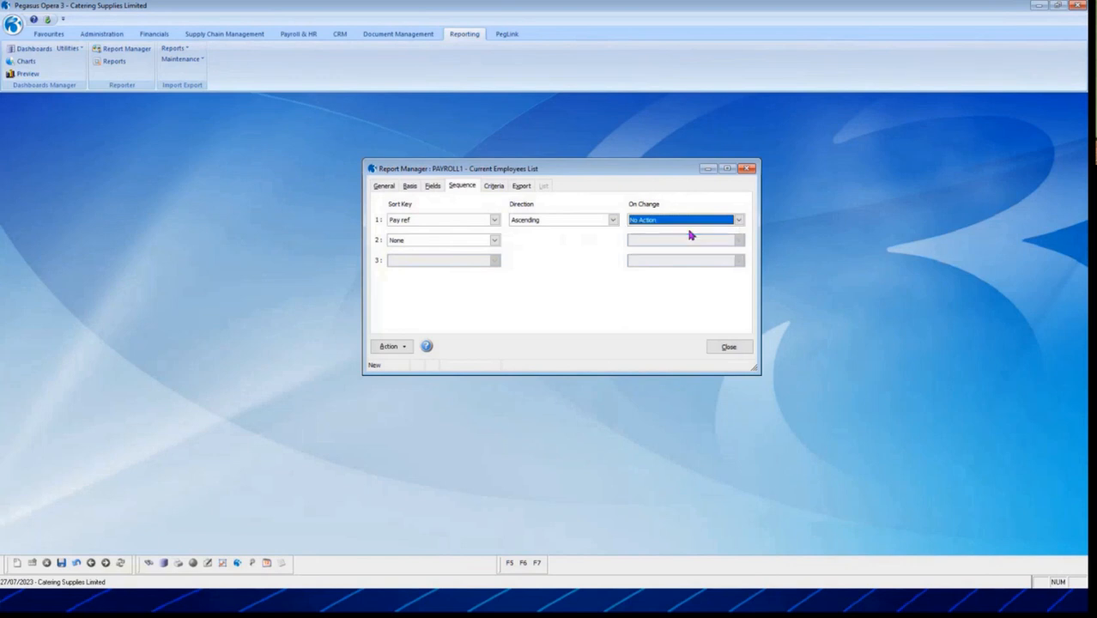
{"action": "left_click", "coordinate": [496, 241]}
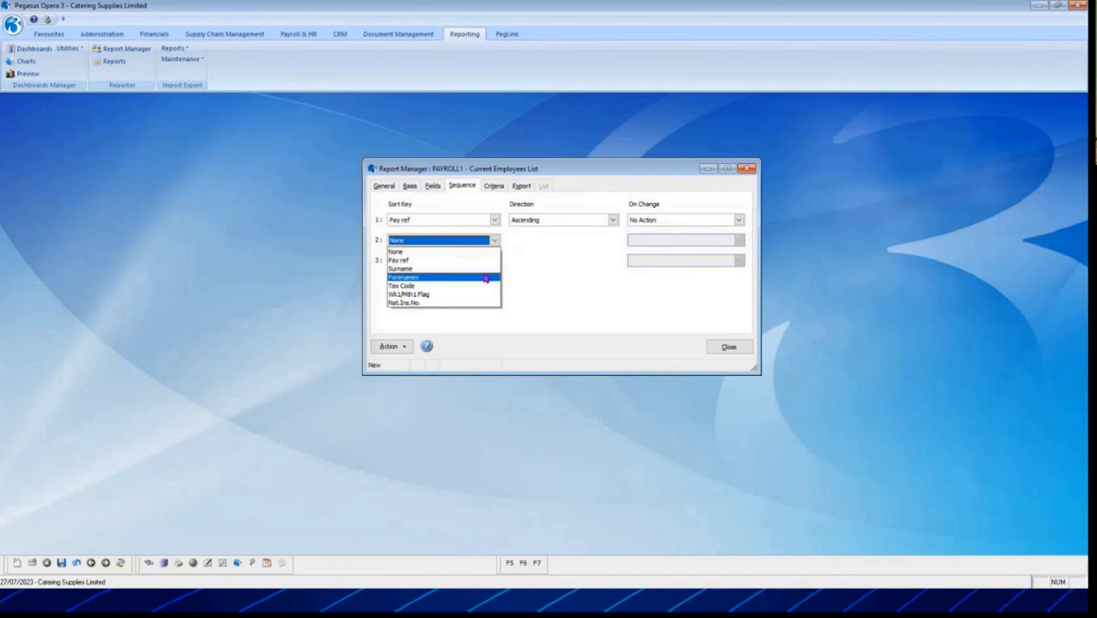
{"action": "left_click", "coordinate": [485, 277]}
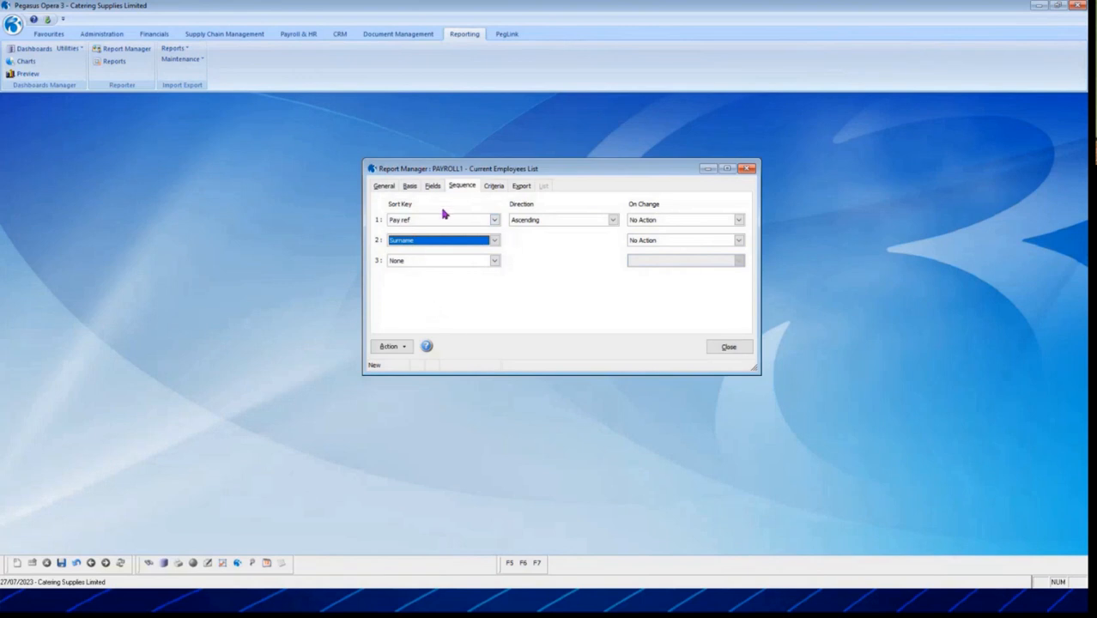
Add a report criterion that Pay ref is Greater Than Equal To the constant 0001
{"action": "left_click", "coordinate": [496, 186]}
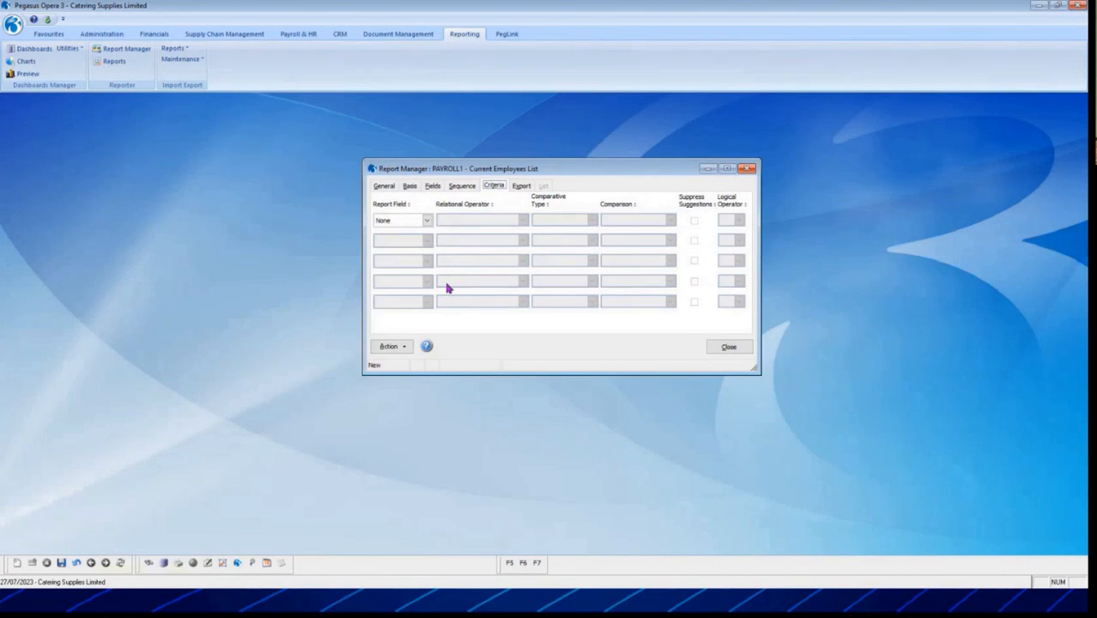
{"action": "left_click_drag", "start_coordinate": [558, 168], "coordinate": [488, 164]}
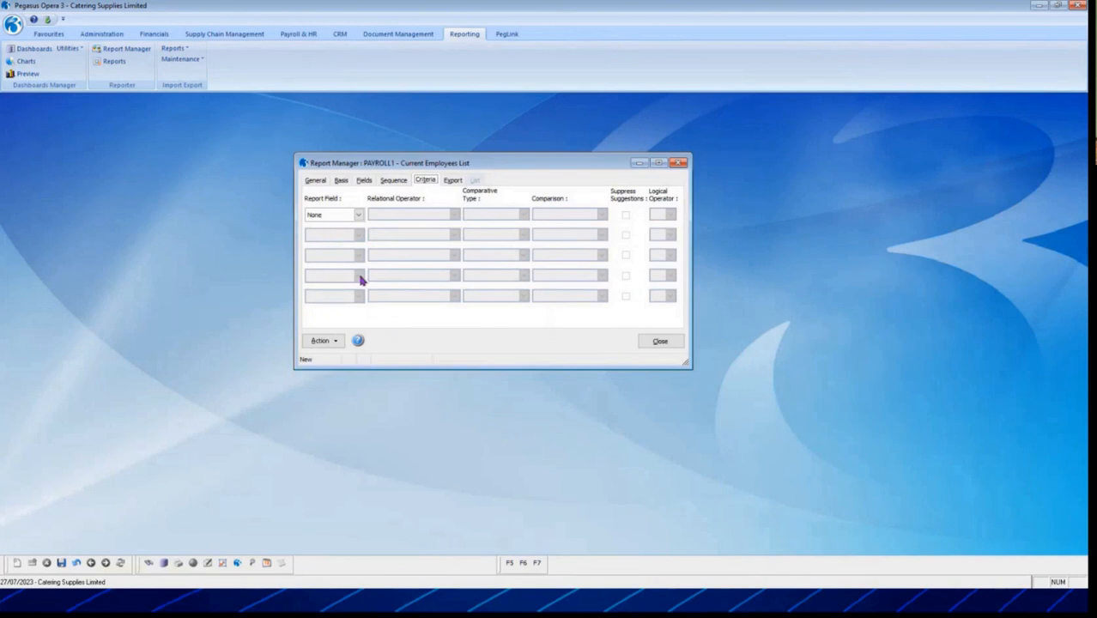
{"action": "left_click", "coordinate": [358, 215]}
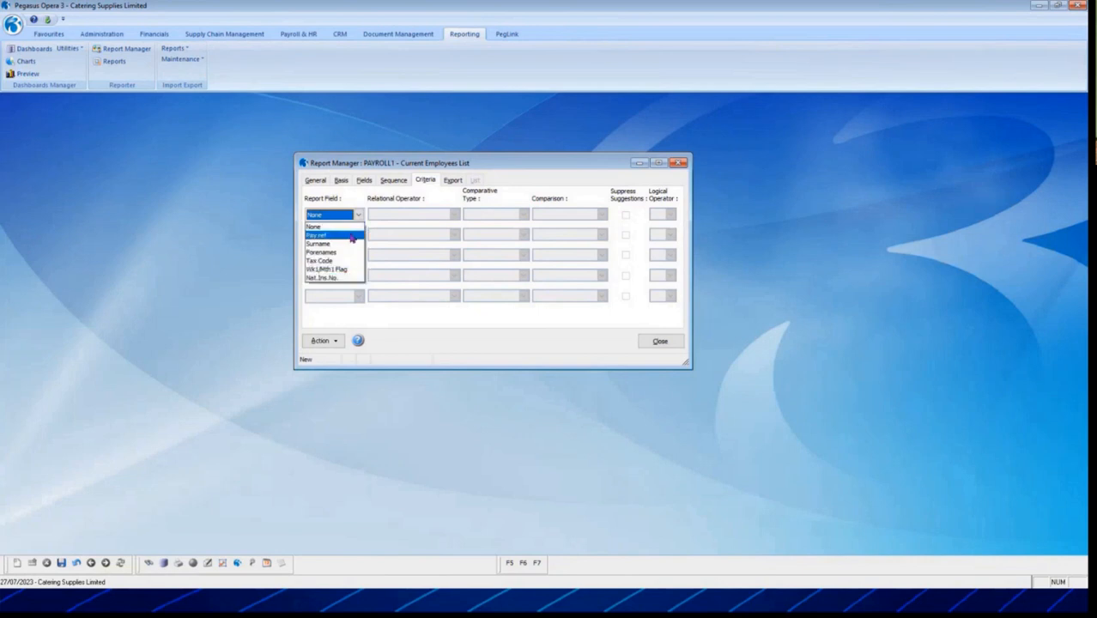
{"action": "left_click", "coordinate": [351, 236]}
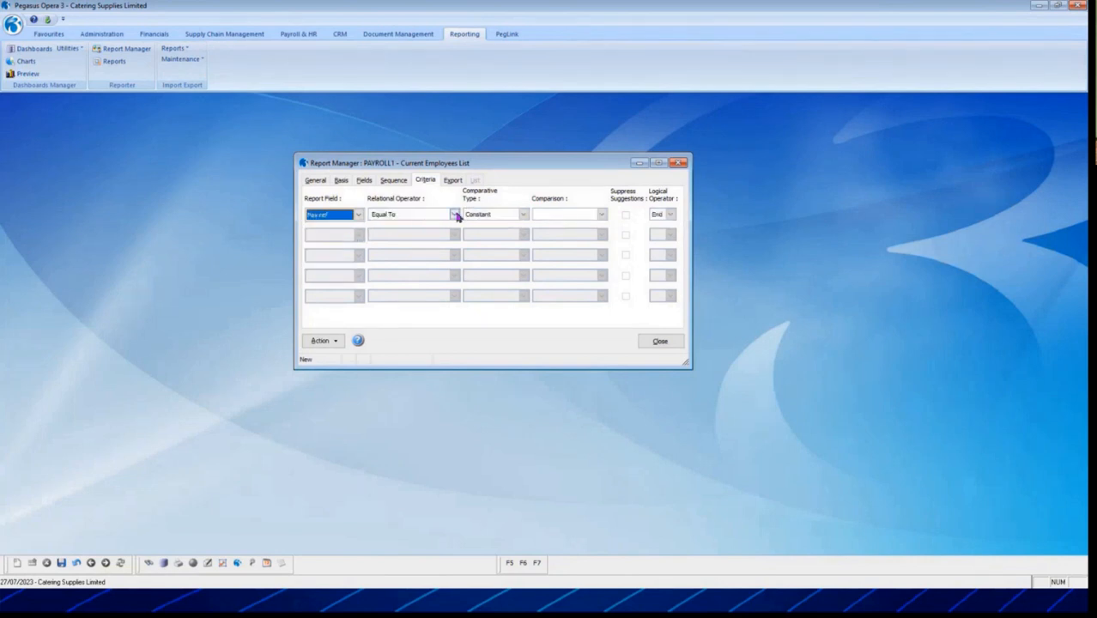
{"action": "left_click", "coordinate": [454, 215]}
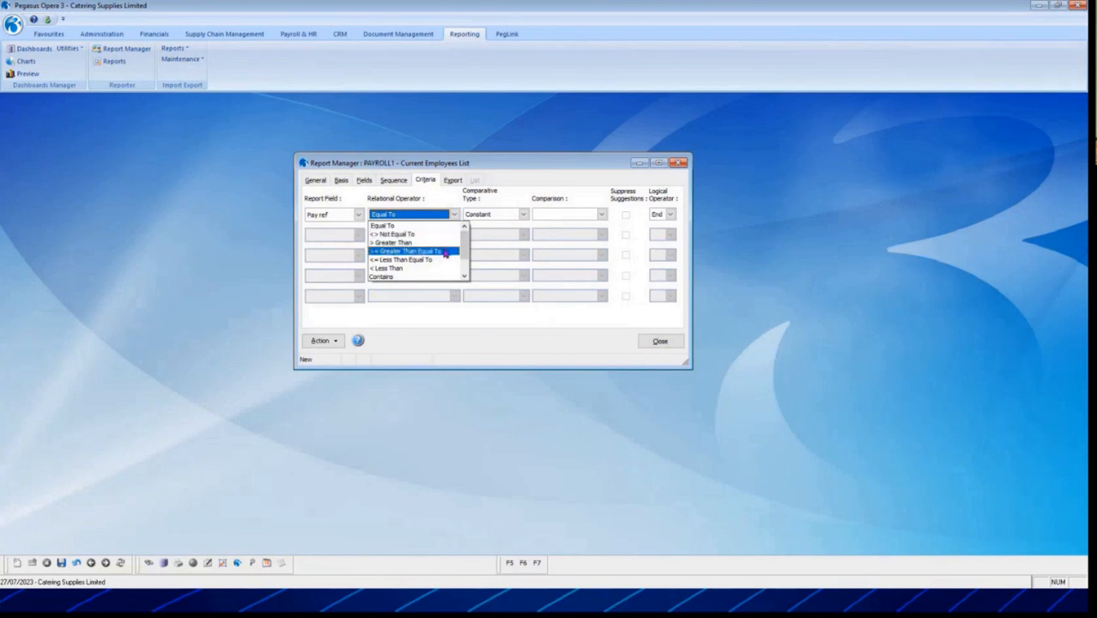
{"action": "left_click", "coordinate": [445, 251]}
{"action": "key", "text": "Tab"}
{"action": "key", "text": "Tab"}
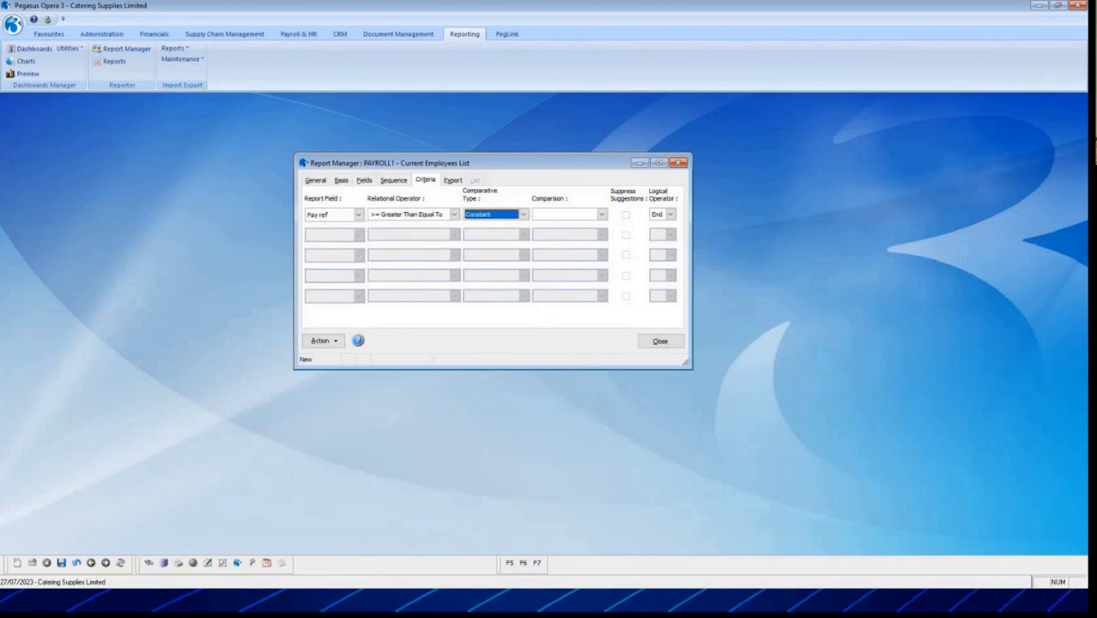
{"action": "type", "text": "0001"}
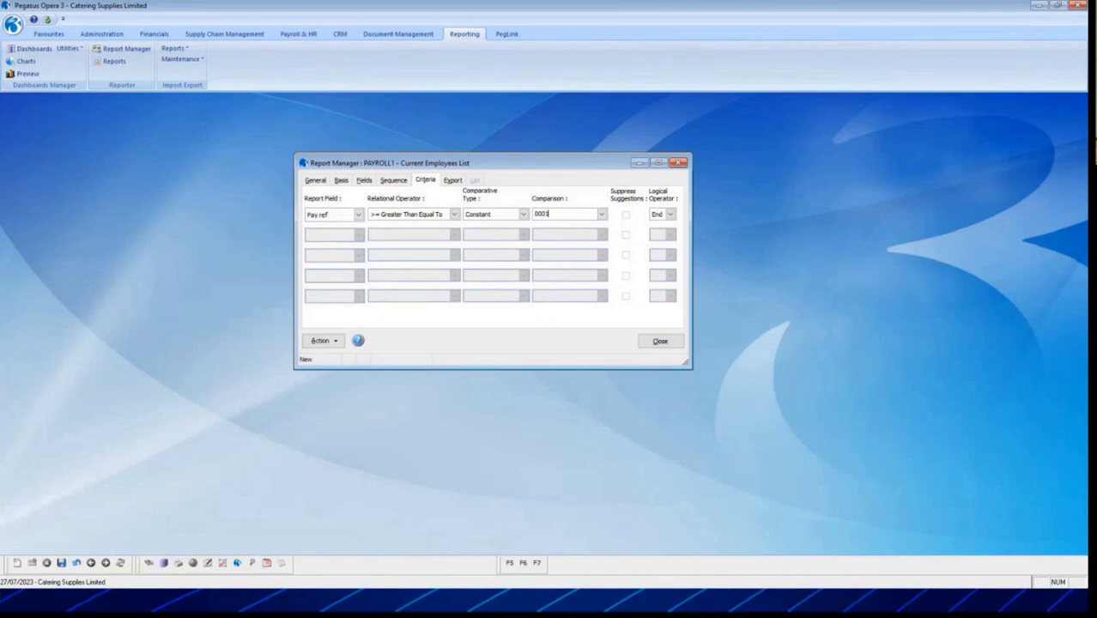
{"action": "key", "text": "Tab"}
Remove the Pay ref criterion by resetting its report field to None
{"action": "left_click", "coordinate": [358, 214]}
{"action": "left_click", "coordinate": [350, 228]}
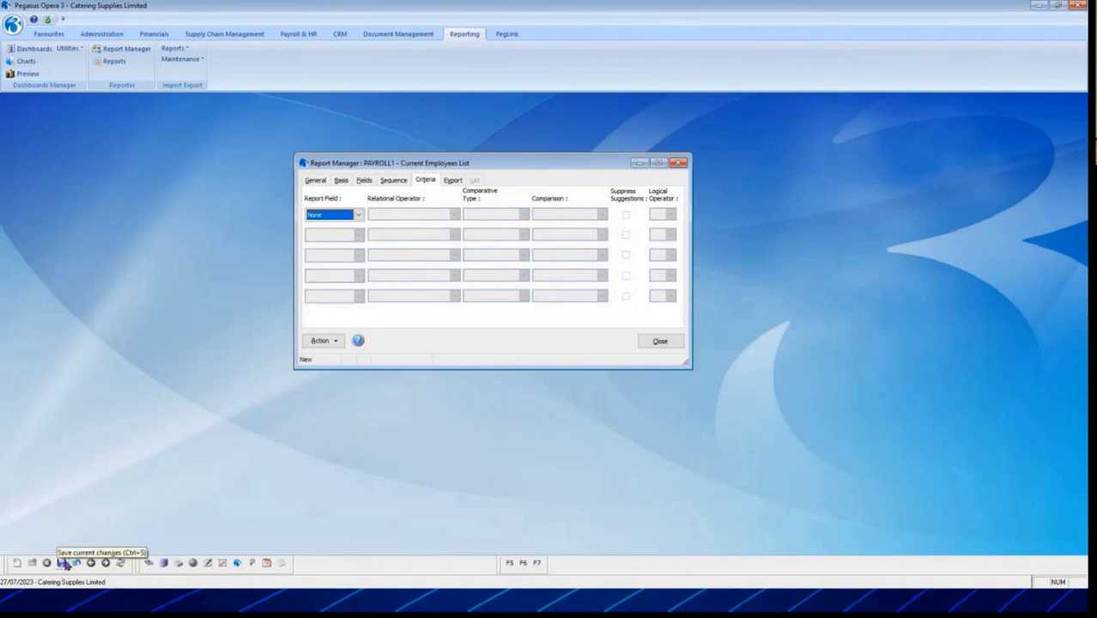
Set the report's export format to CSV - Comma Seperated Variable with the default file name
{"action": "left_click", "coordinate": [452, 181]}
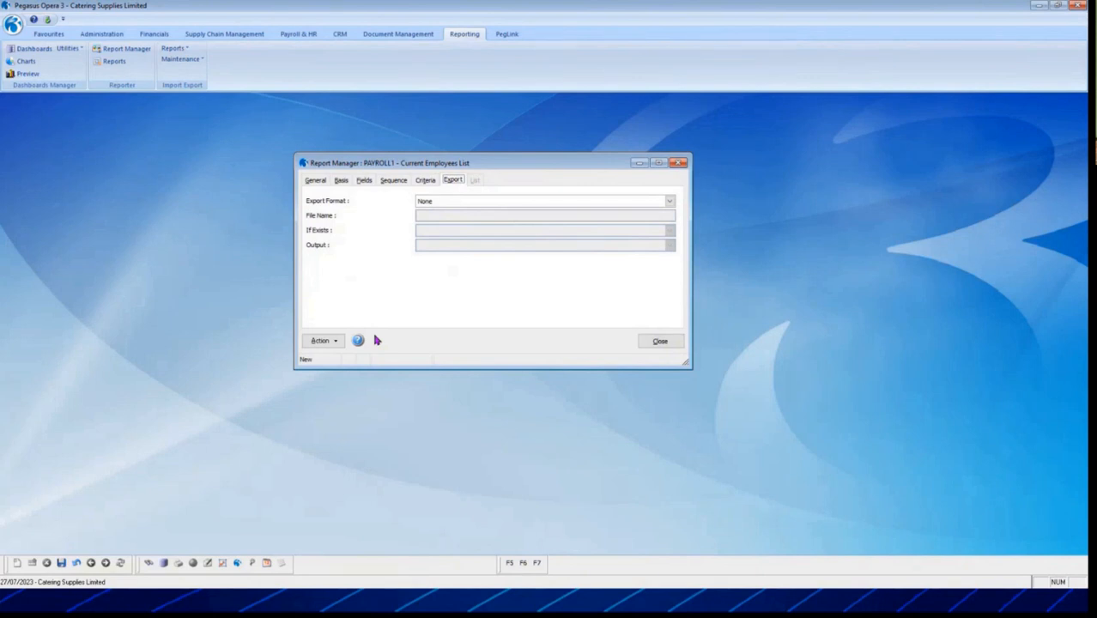
{"action": "left_click", "coordinate": [670, 201]}
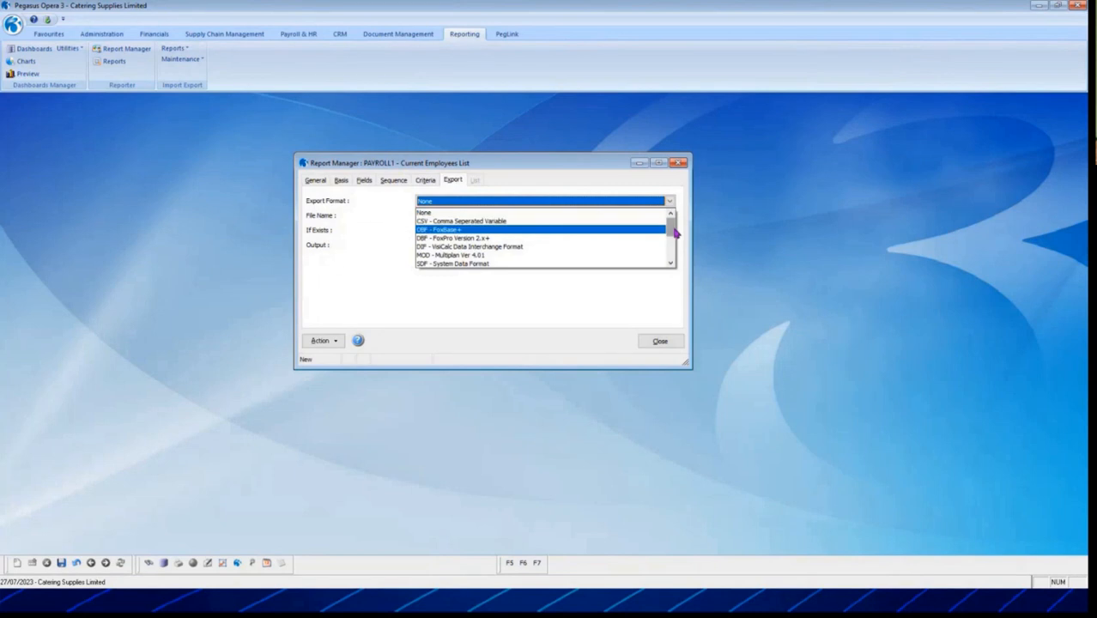
{"action": "left_click_drag", "start_coordinate": [676, 232], "coordinate": [680, 260]}
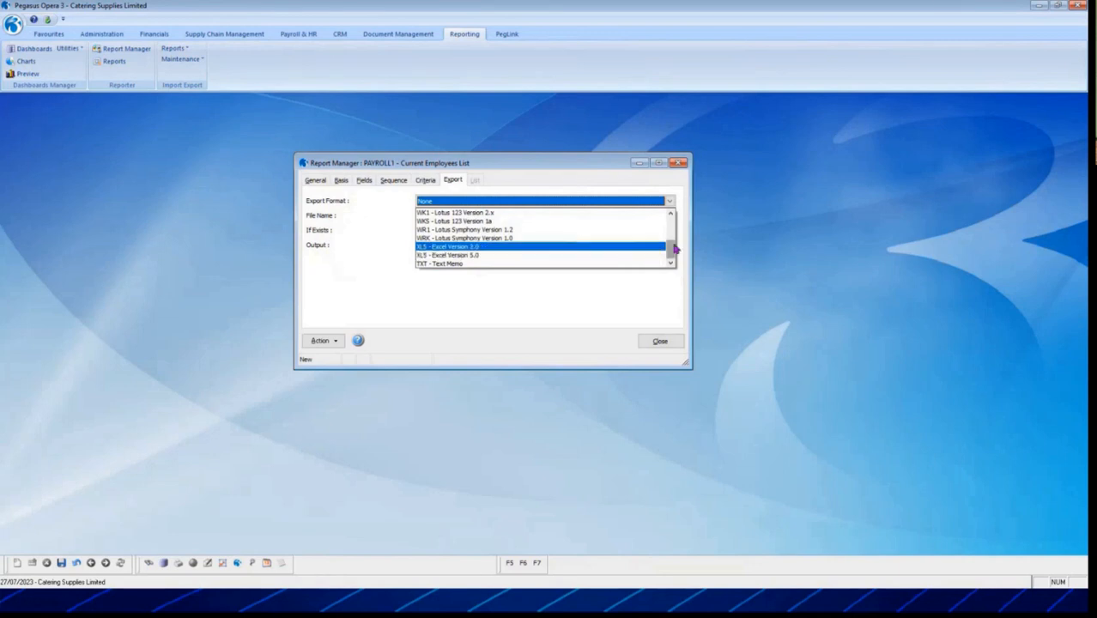
{"action": "left_click_drag", "start_coordinate": [674, 251], "coordinate": [681, 216]}
{"action": "left_click", "coordinate": [582, 223]}
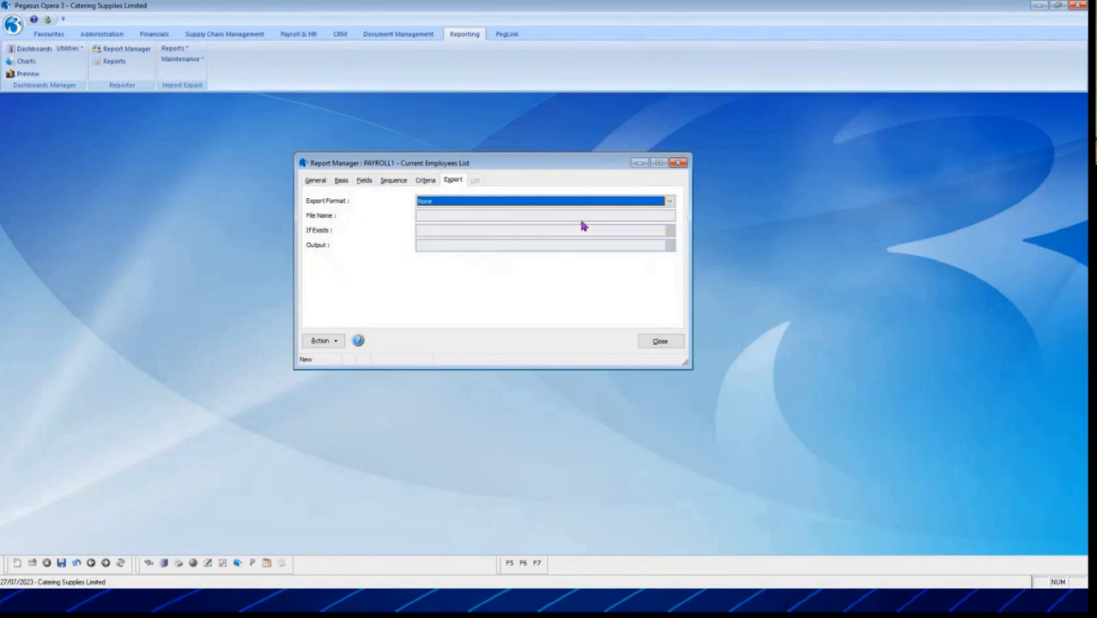
{"action": "left_click", "coordinate": [554, 204]}
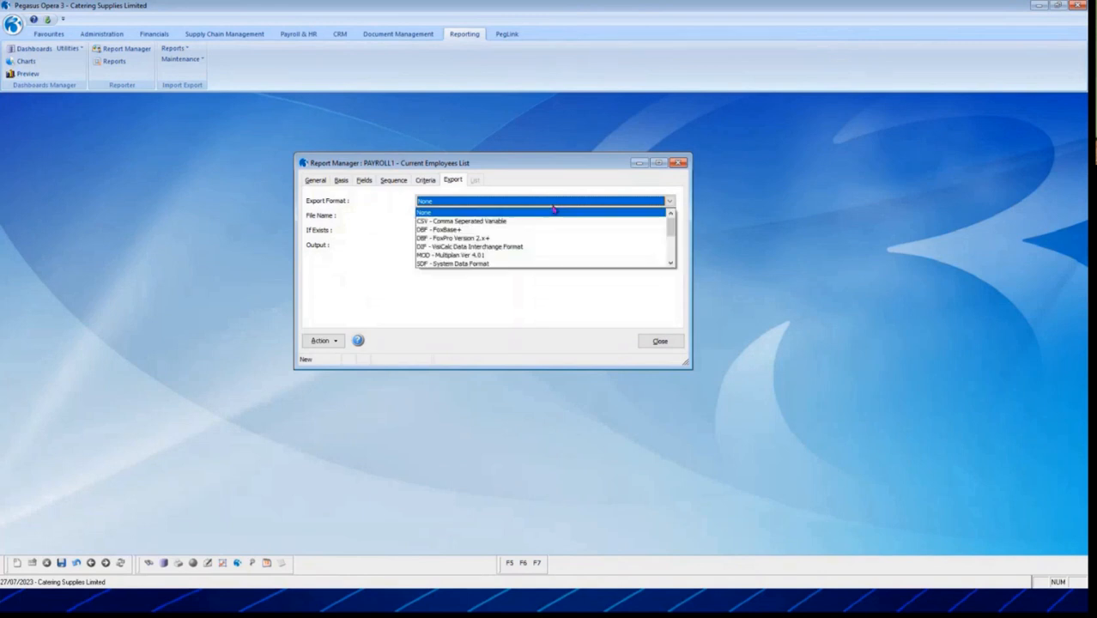
{"action": "left_click", "coordinate": [472, 223]}
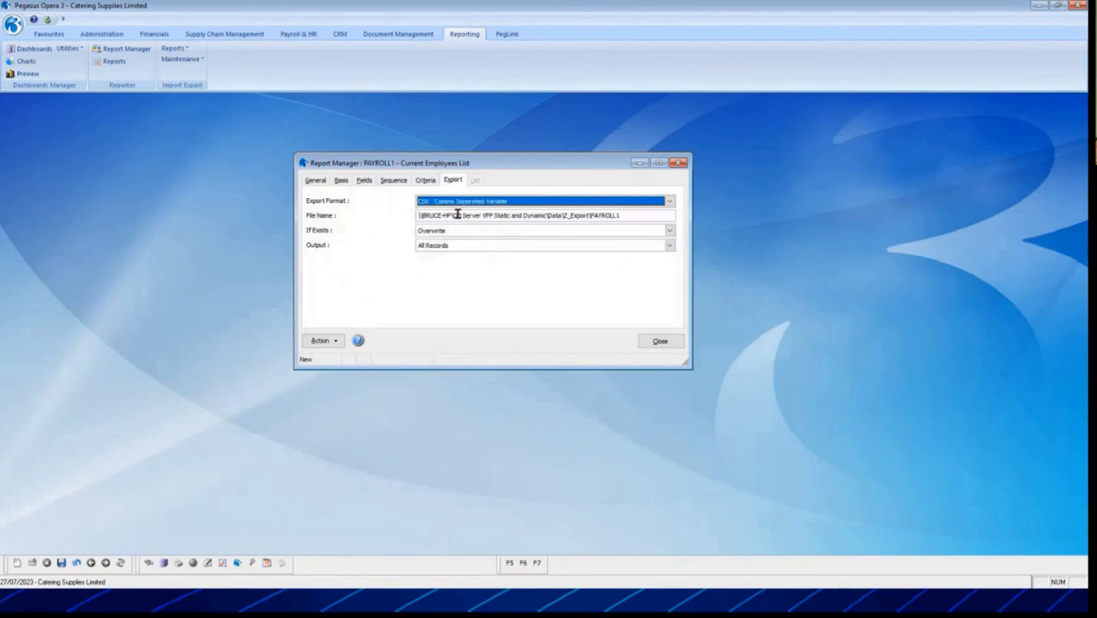
{"action": "left_click", "coordinate": [463, 216]}
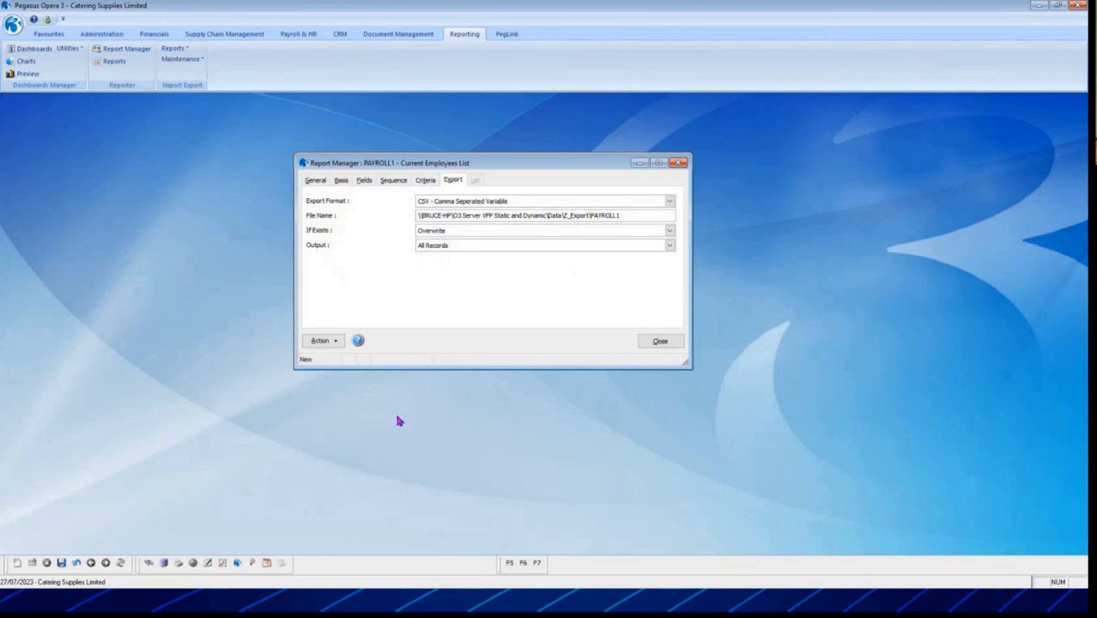
Save the report with the export set to Overwrite an existing file and to output All Records
{"action": "left_click", "coordinate": [589, 233]}
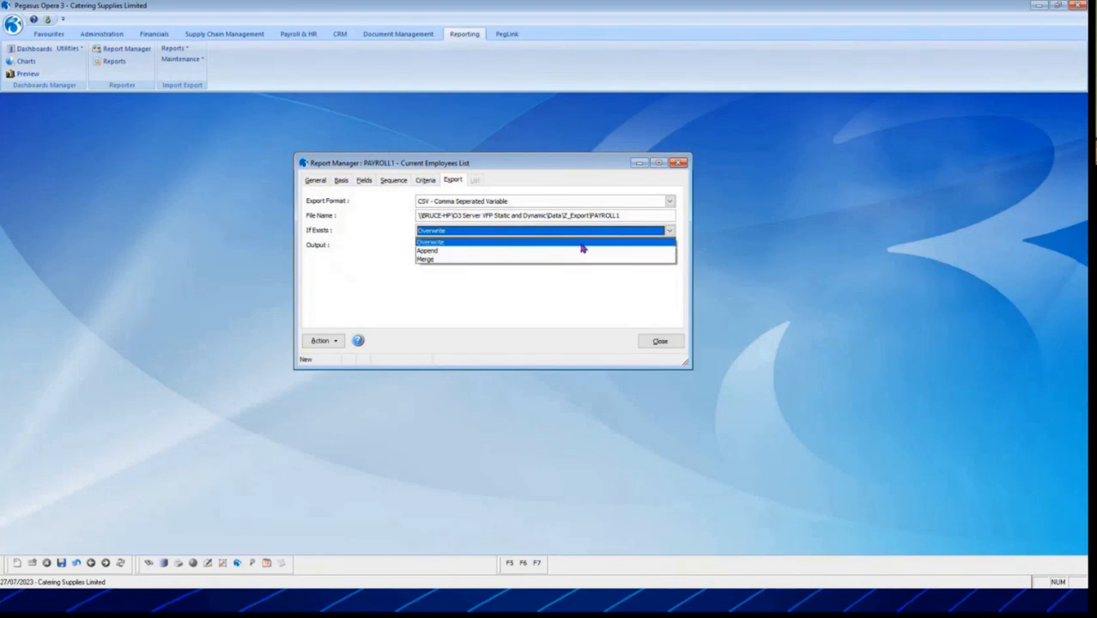
{"action": "left_click", "coordinate": [582, 244]}
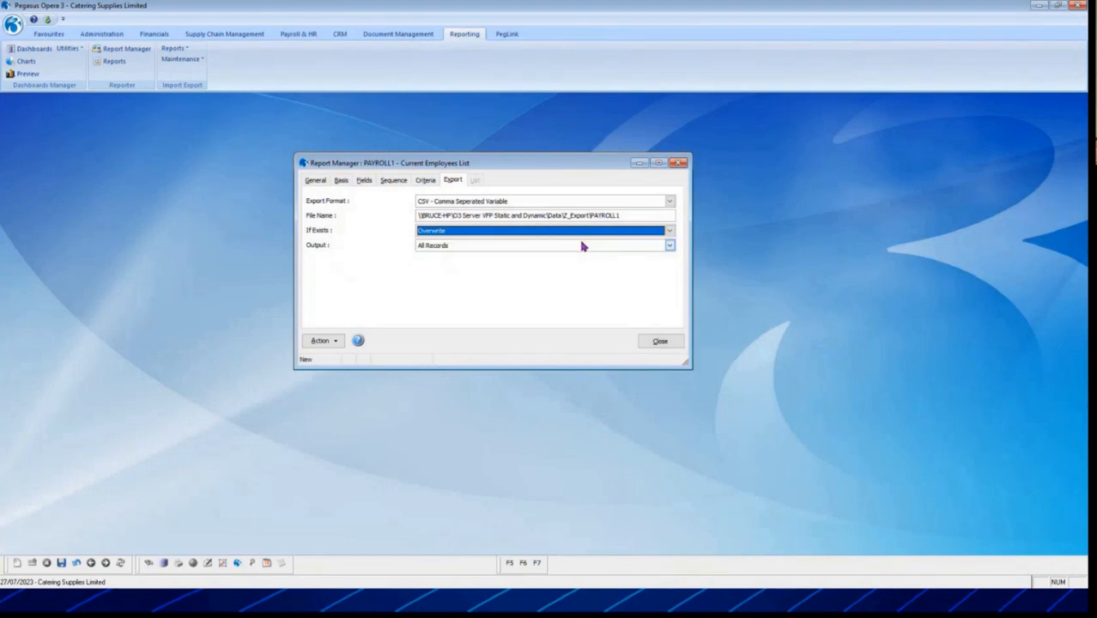
{"action": "left_click", "coordinate": [581, 247]}
{"action": "left_click", "coordinate": [670, 247]}
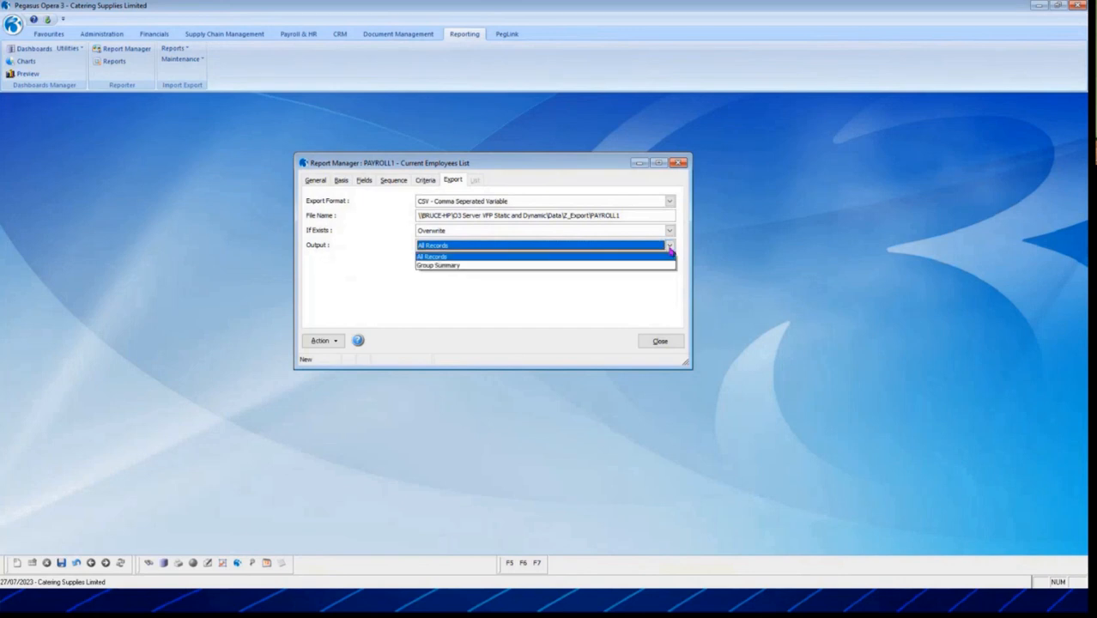
{"action": "left_click", "coordinate": [499, 258]}
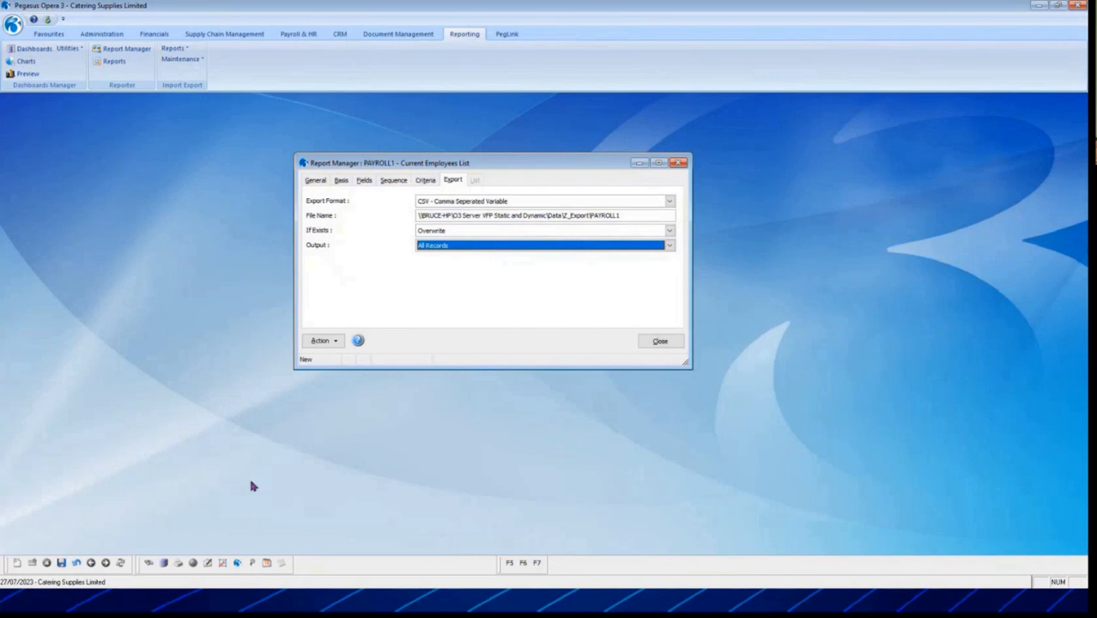
{"action": "left_click", "coordinate": [62, 563]}
Look over the saved report's general settings, fields and sort sequence
{"action": "left_click", "coordinate": [316, 182]}
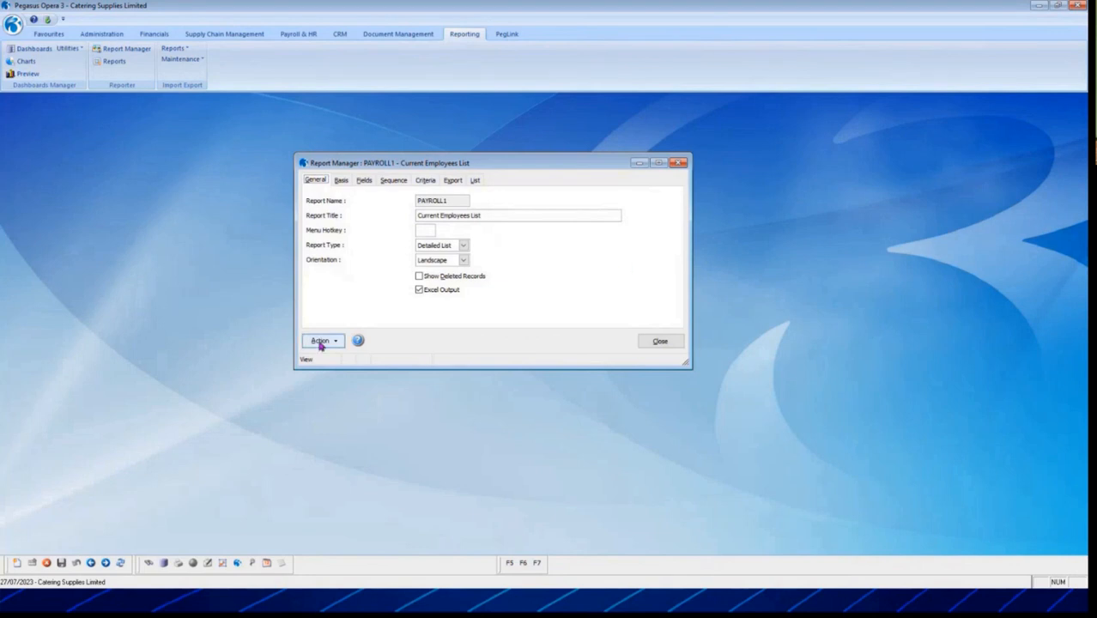
{"action": "left_click", "coordinate": [364, 180]}
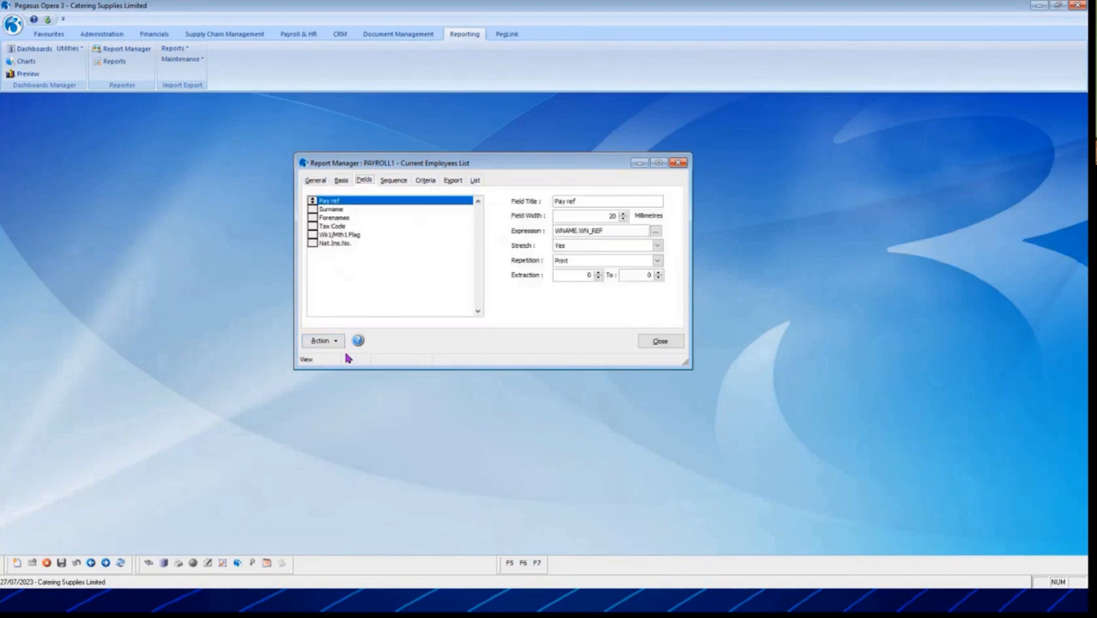
{"action": "left_click", "coordinate": [326, 341]}
{"action": "left_click", "coordinate": [393, 180]}
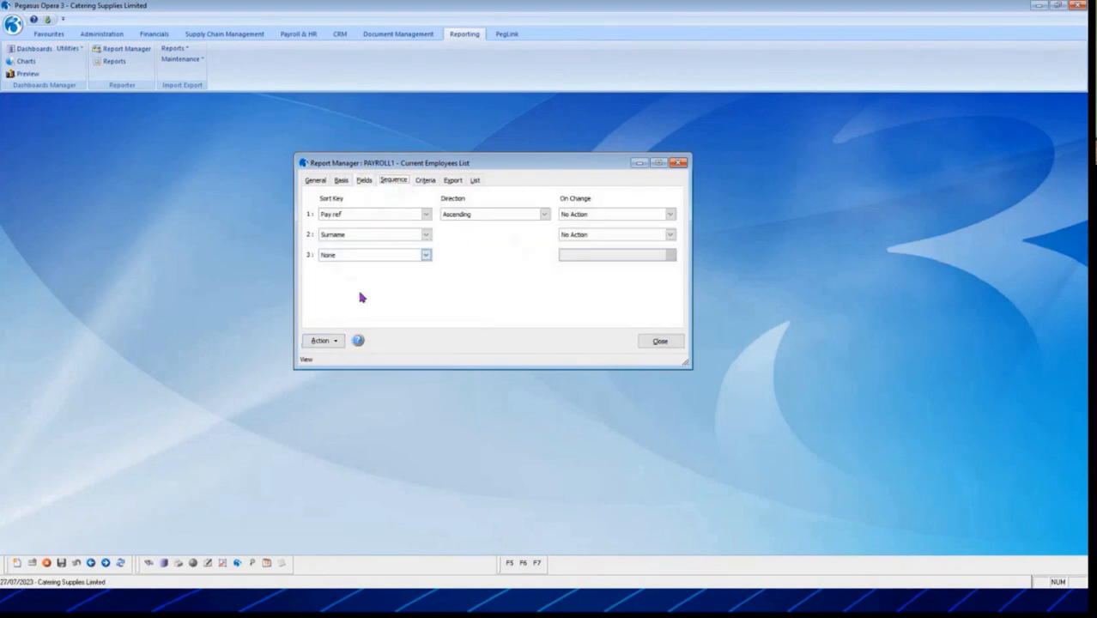
{"action": "left_click", "coordinate": [327, 342]}
{"action": "left_click", "coordinate": [316, 181]}
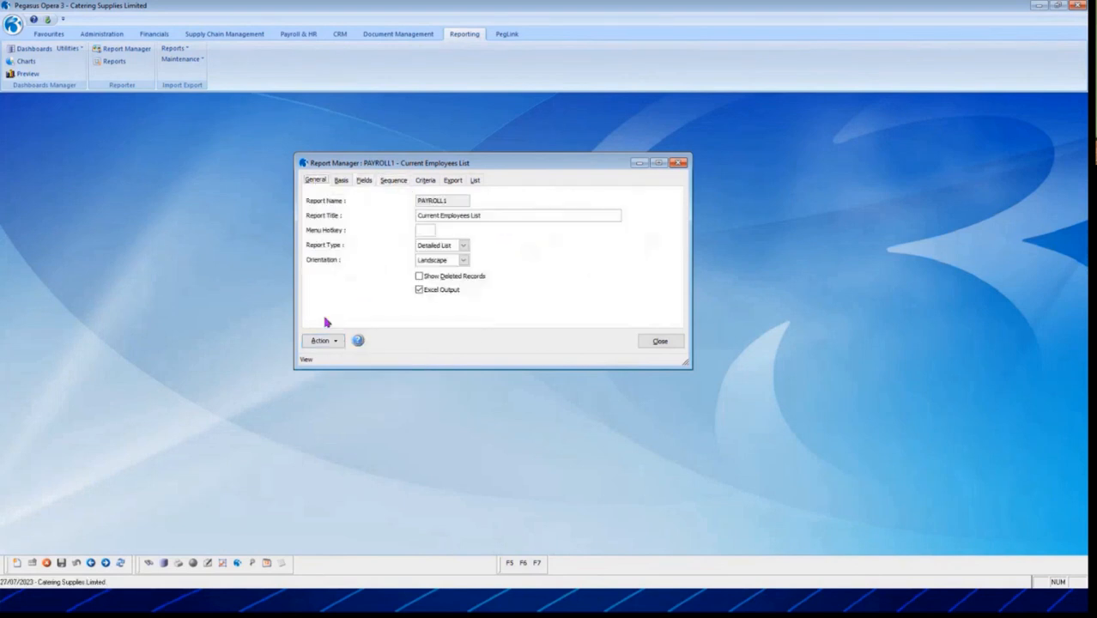
Preview the Current Employees List as a report rather than an export
{"action": "left_click", "coordinate": [322, 341]}
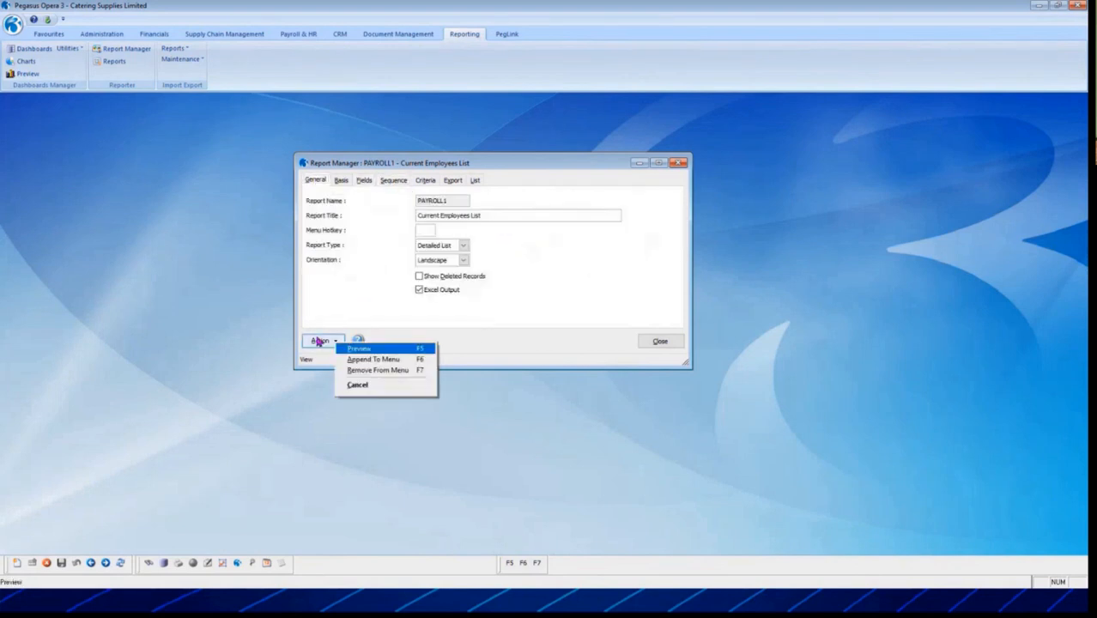
{"action": "left_click", "coordinate": [380, 350]}
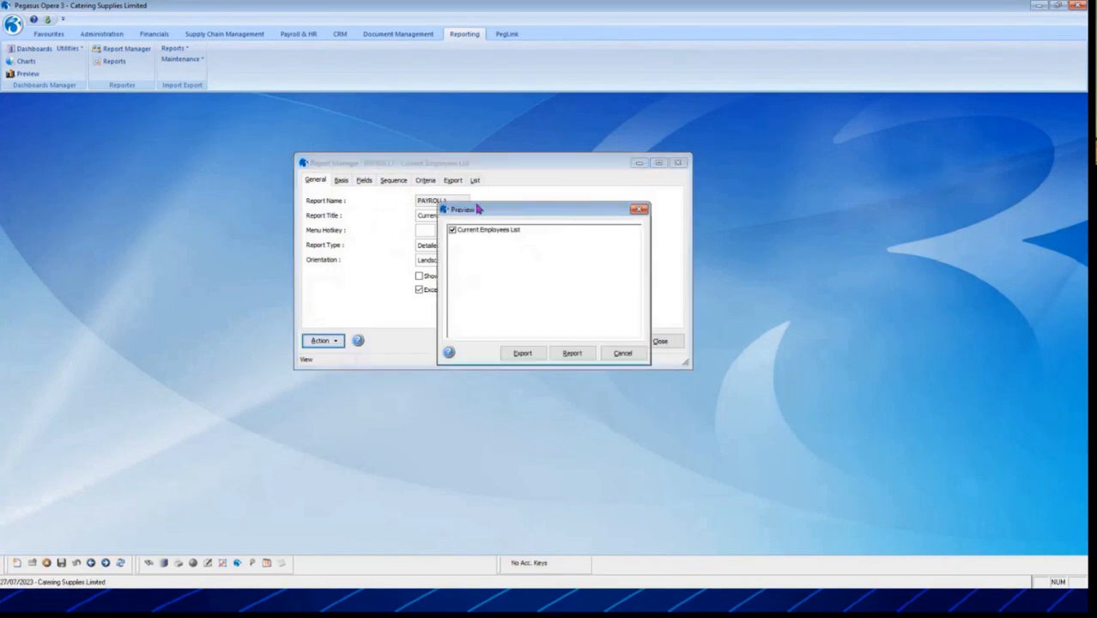
{"action": "left_click_drag", "start_coordinate": [505, 215], "coordinate": [474, 146]}
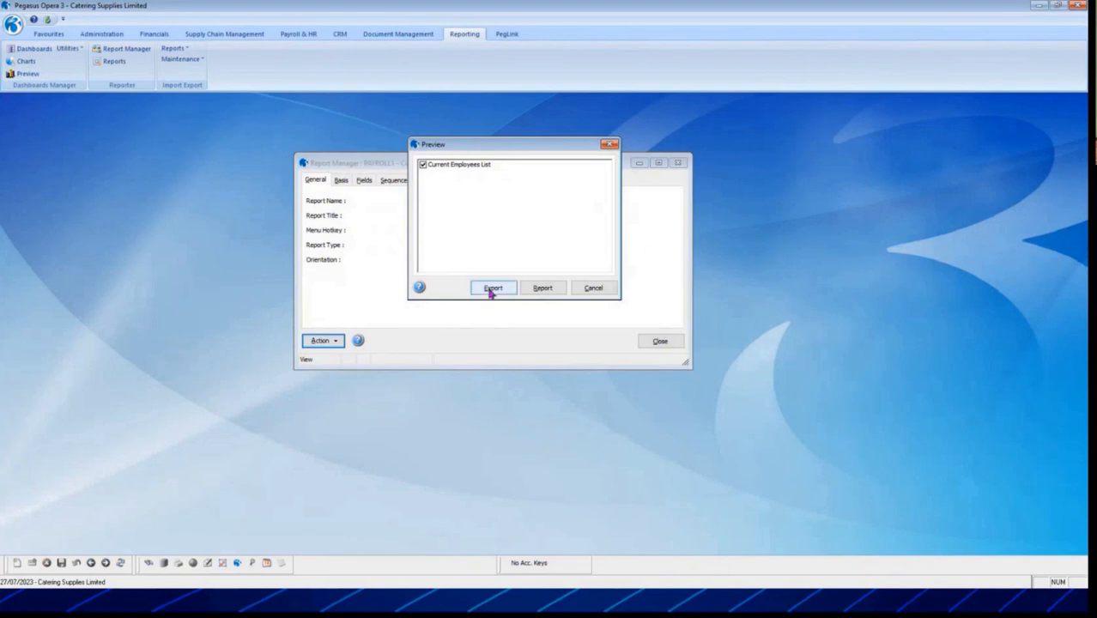
{"action": "left_click_drag", "start_coordinate": [487, 148], "coordinate": [473, 210]}
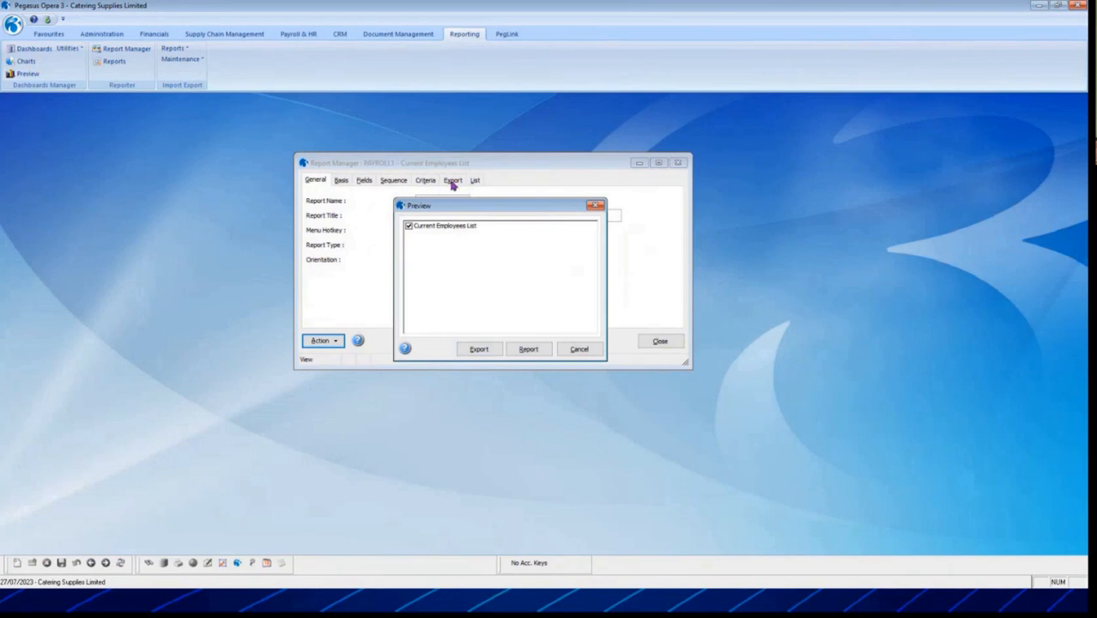
{"action": "left_click", "coordinate": [527, 350]}
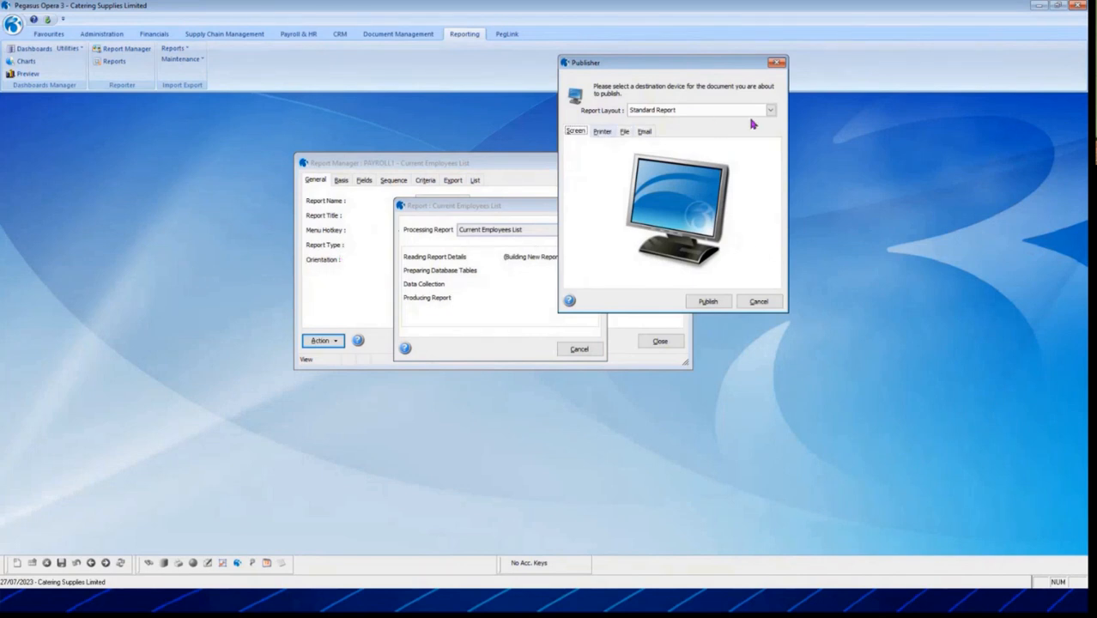
Publish the report with the Excel Report layout to a file named PAYROLL1, opening it when done
{"action": "left_click", "coordinate": [772, 111]}
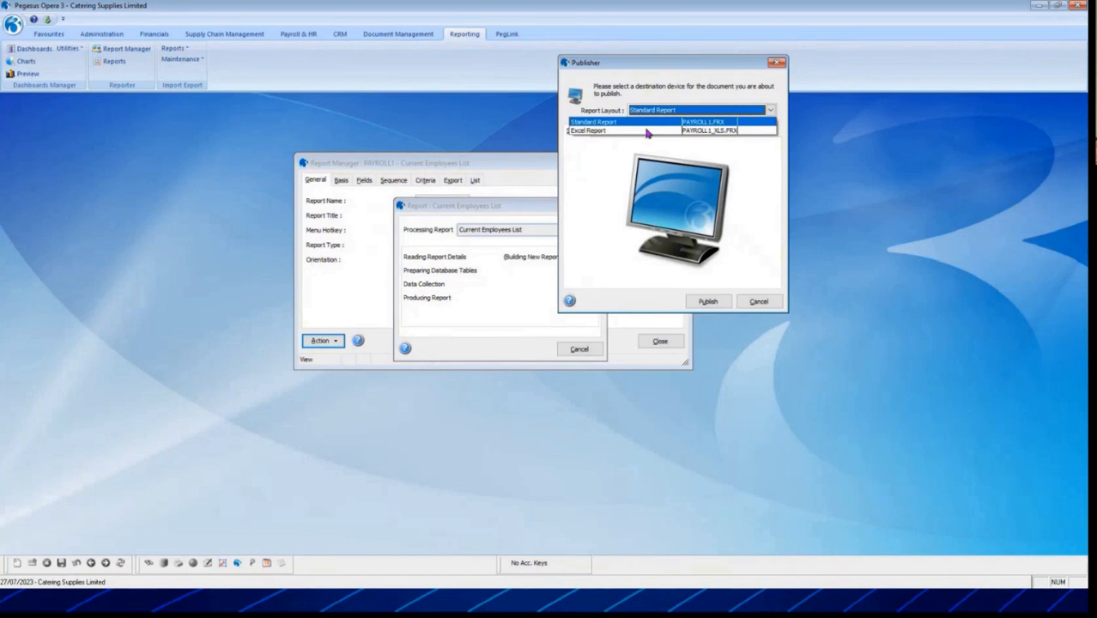
{"action": "left_click", "coordinate": [613, 132]}
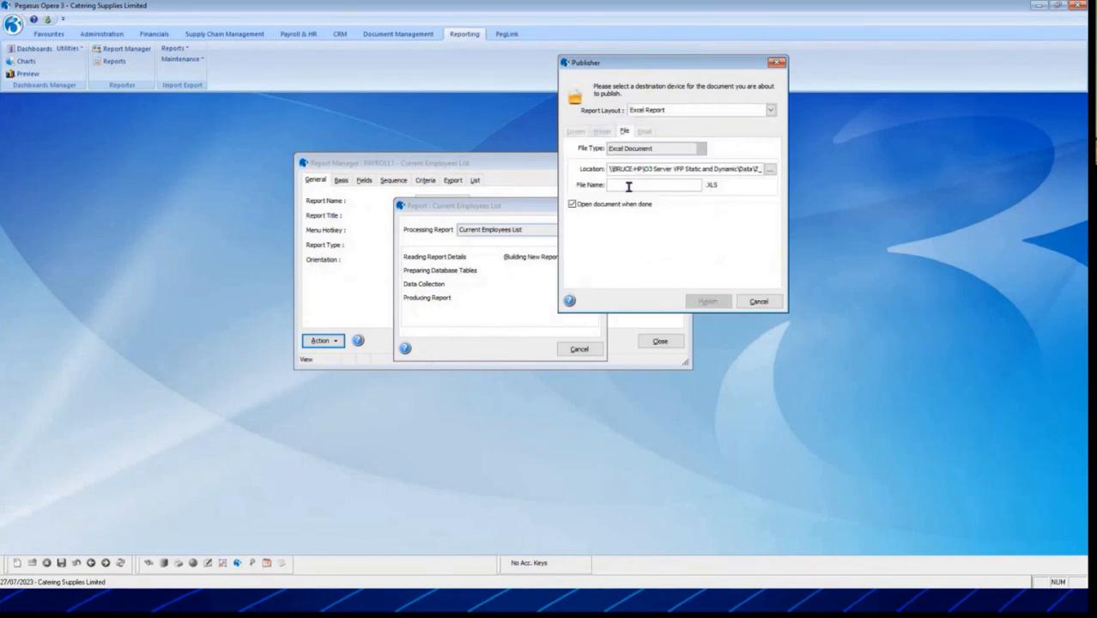
{"action": "type", "text": "PAYROLL1"}
{"action": "key", "text": "Tab"}
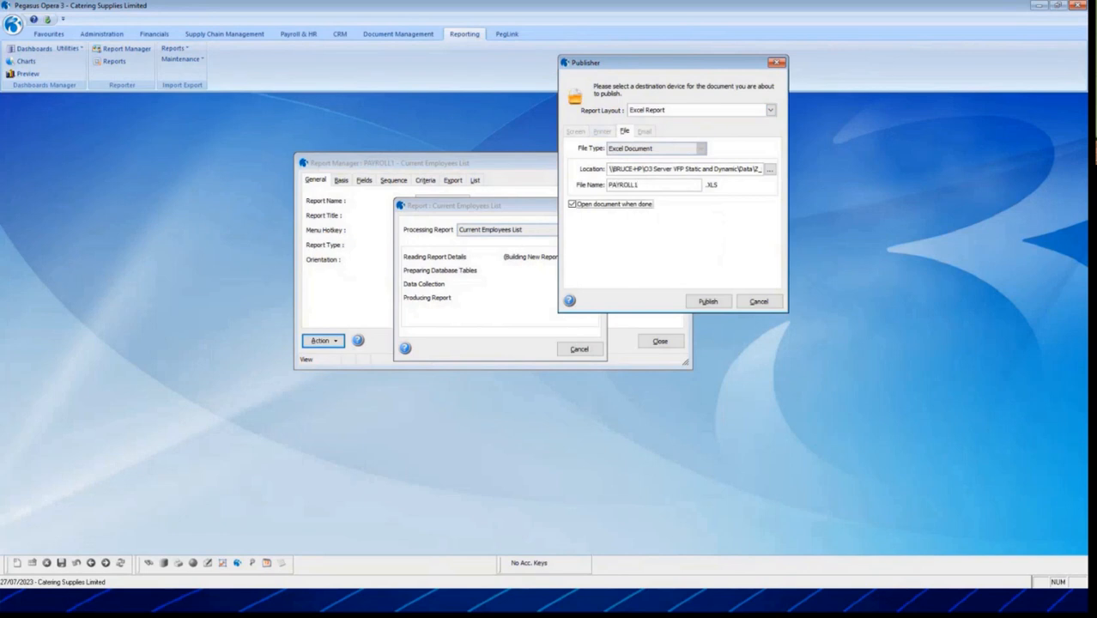
{"action": "left_click", "coordinate": [709, 303]}
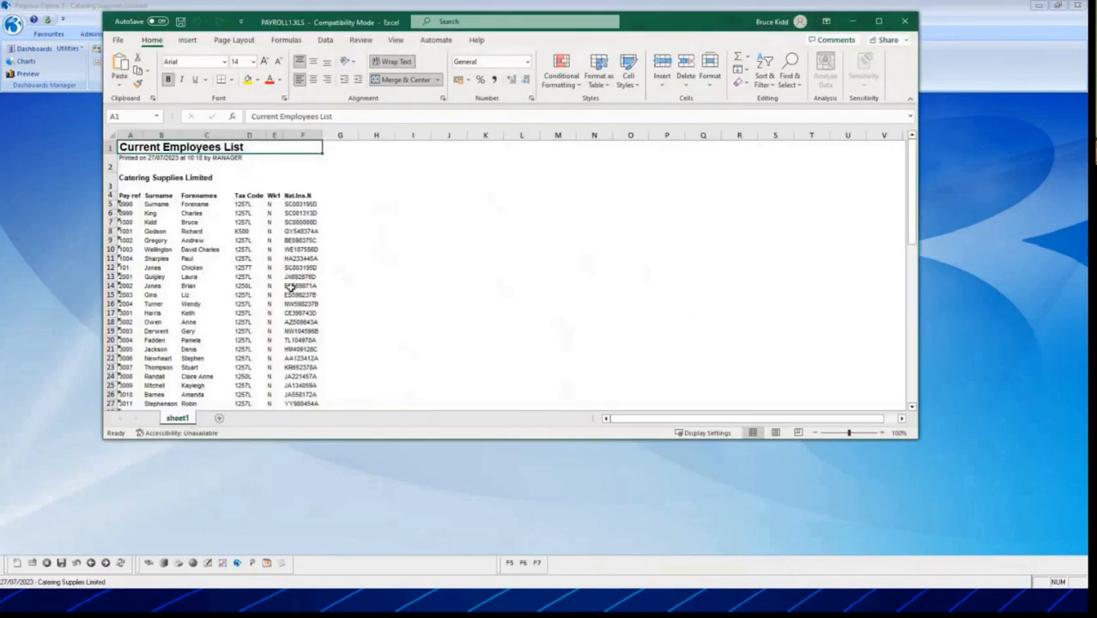
Look through the employee rows in the published PAYROLL1.XLS workbook and return to its beginning
{"action": "scroll", "coordinate": [291, 286], "scroll_direction": "down", "scroll_amount": 11}
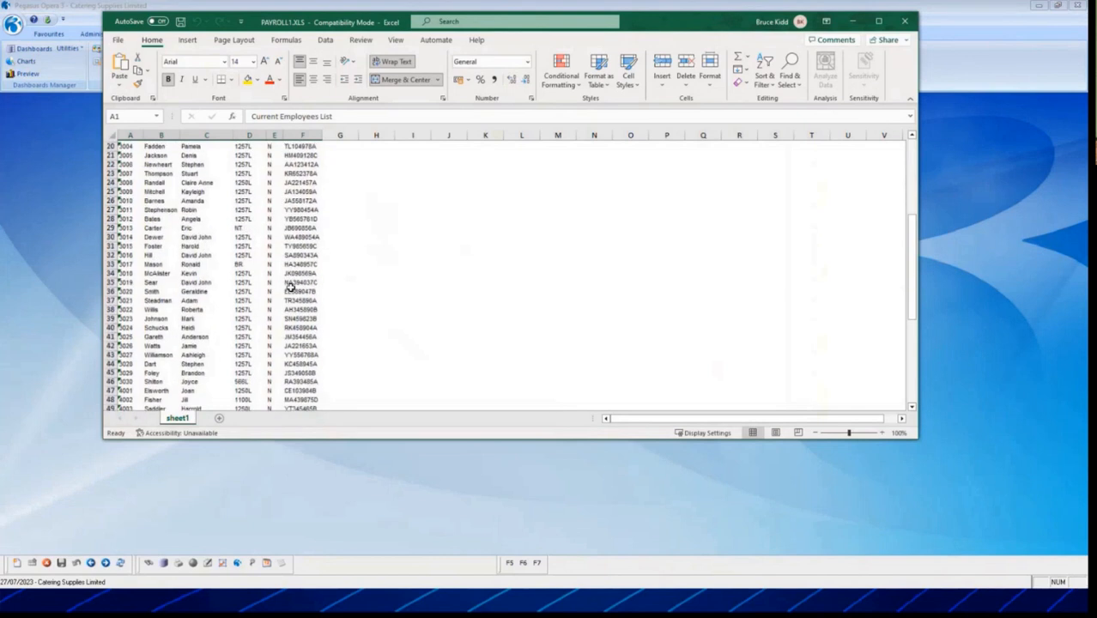
{"action": "scroll", "coordinate": [308, 272], "scroll_direction": "down", "scroll_amount": 4}
{"action": "scroll", "coordinate": [307, 270], "scroll_direction": "up", "scroll_amount": 14}
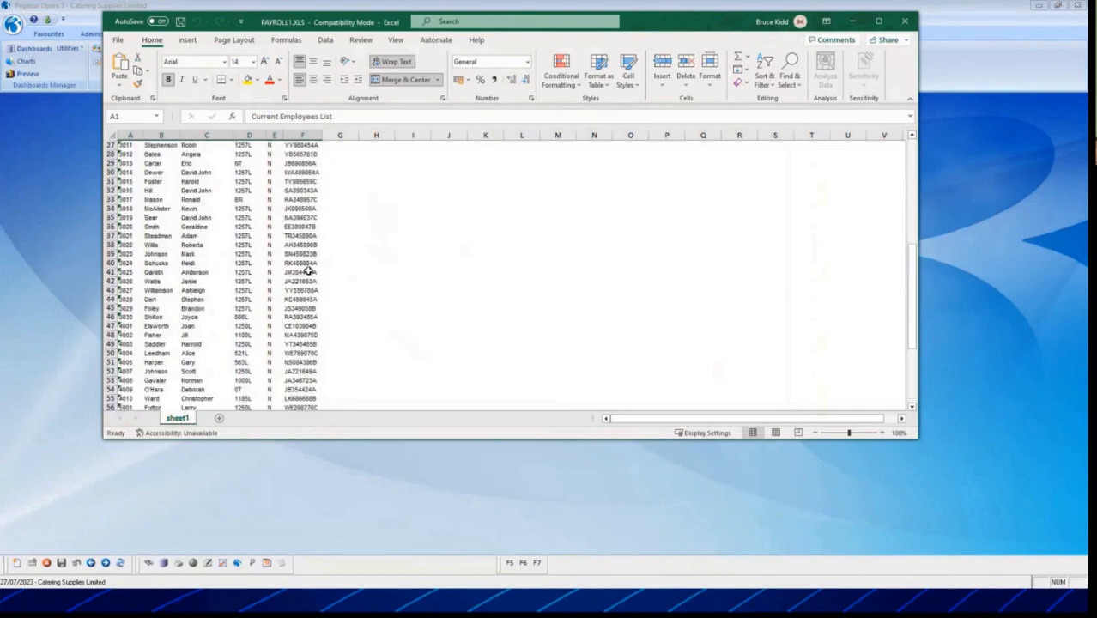
{"action": "scroll", "coordinate": [307, 270], "scroll_direction": "up", "scroll_amount": 2}
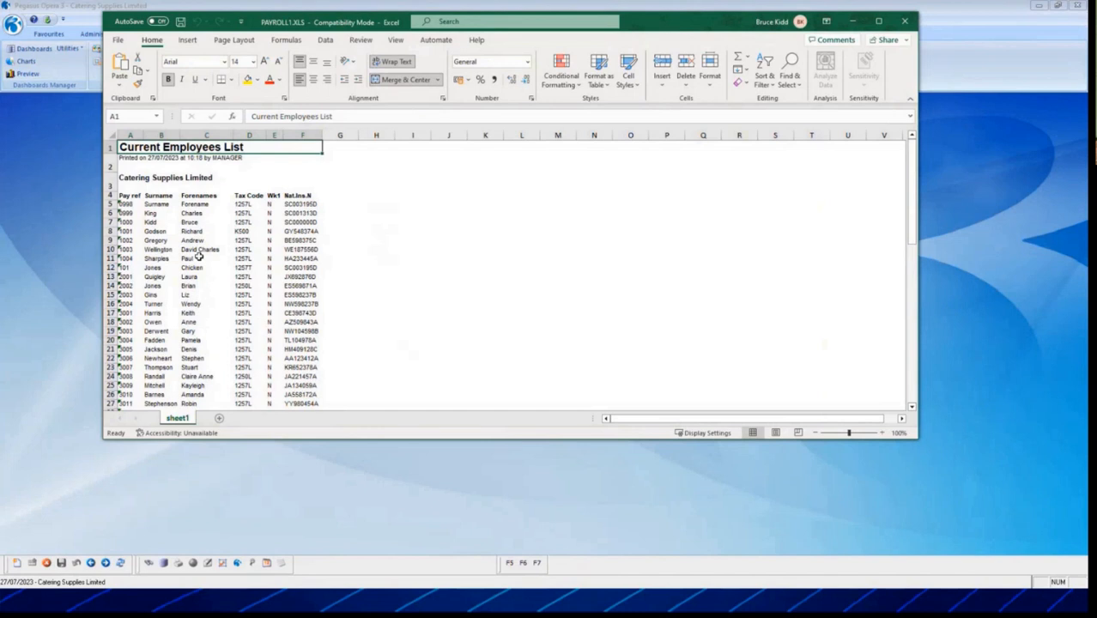
Check the published employee list once more down to its last row, and close the PAYROLL1.XLS workbook
{"action": "scroll", "coordinate": [198, 254], "scroll_direction": "down", "scroll_amount": 5}
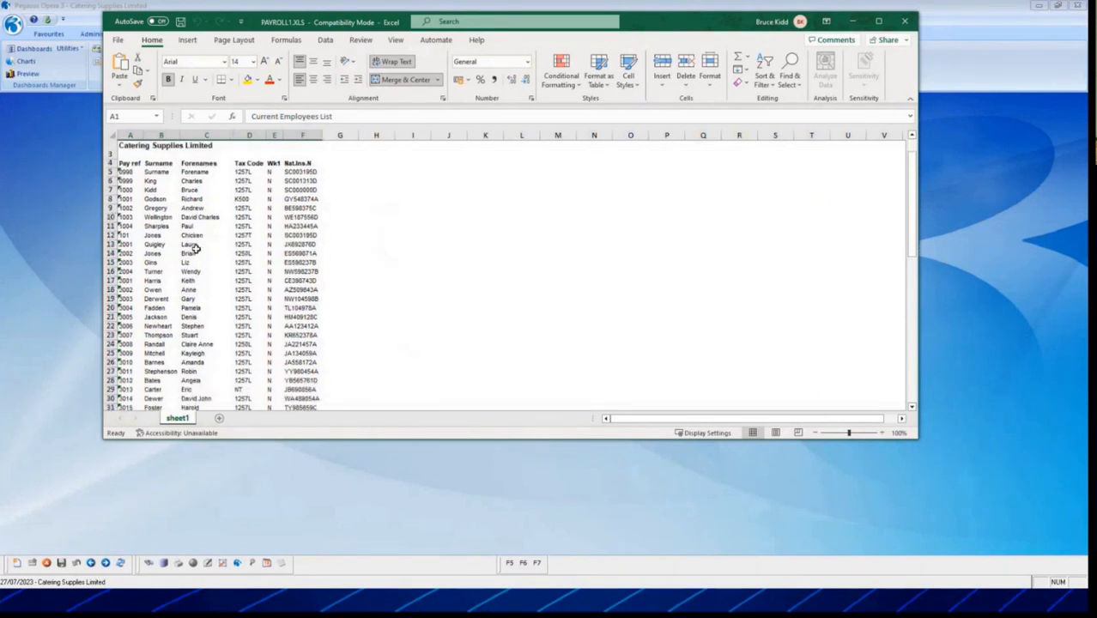
{"action": "scroll", "coordinate": [196, 248], "scroll_direction": "down", "scroll_amount": 5}
{"action": "scroll", "coordinate": [196, 248], "scroll_direction": "down", "scroll_amount": 6}
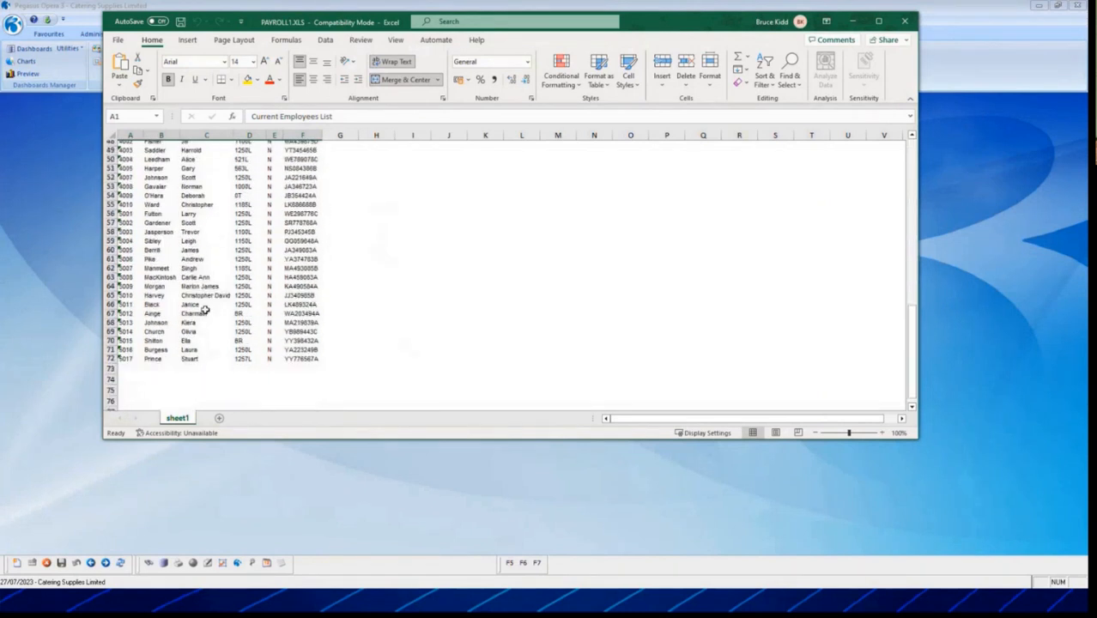
{"action": "scroll", "coordinate": [193, 317], "scroll_direction": "up", "scroll_amount": 16}
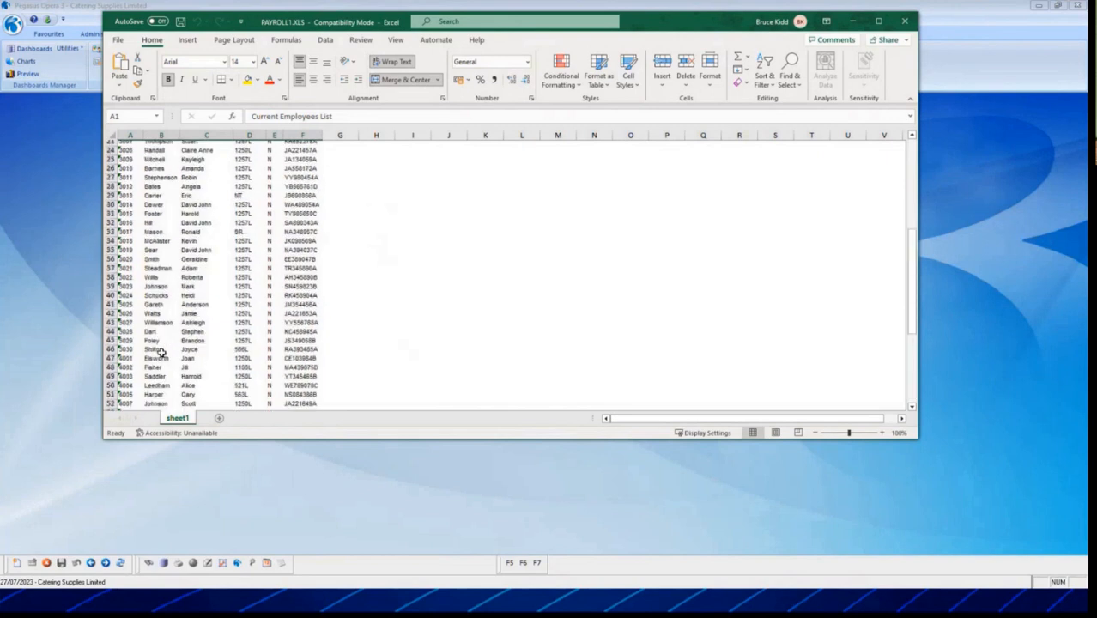
{"action": "left_click", "coordinate": [902, 21]}
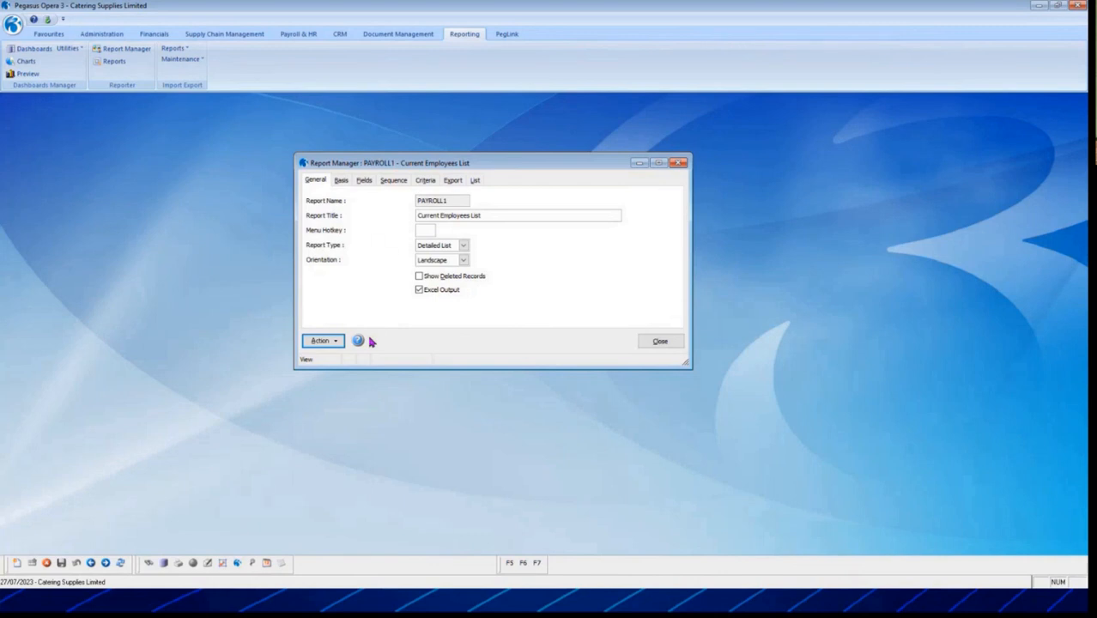
Reopen the PAYROLL1 report from the report list, add the WNAME fields Lvr.Status and Leave Date to its basis, and save it
{"action": "left_click", "coordinate": [475, 181]}
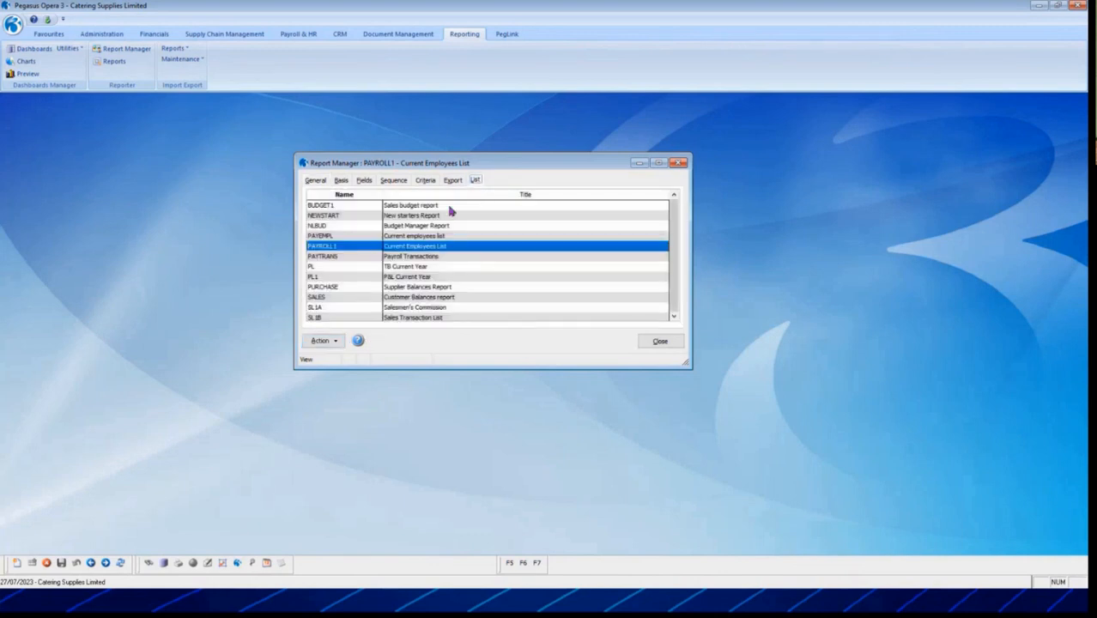
{"action": "double_click", "coordinate": [425, 249]}
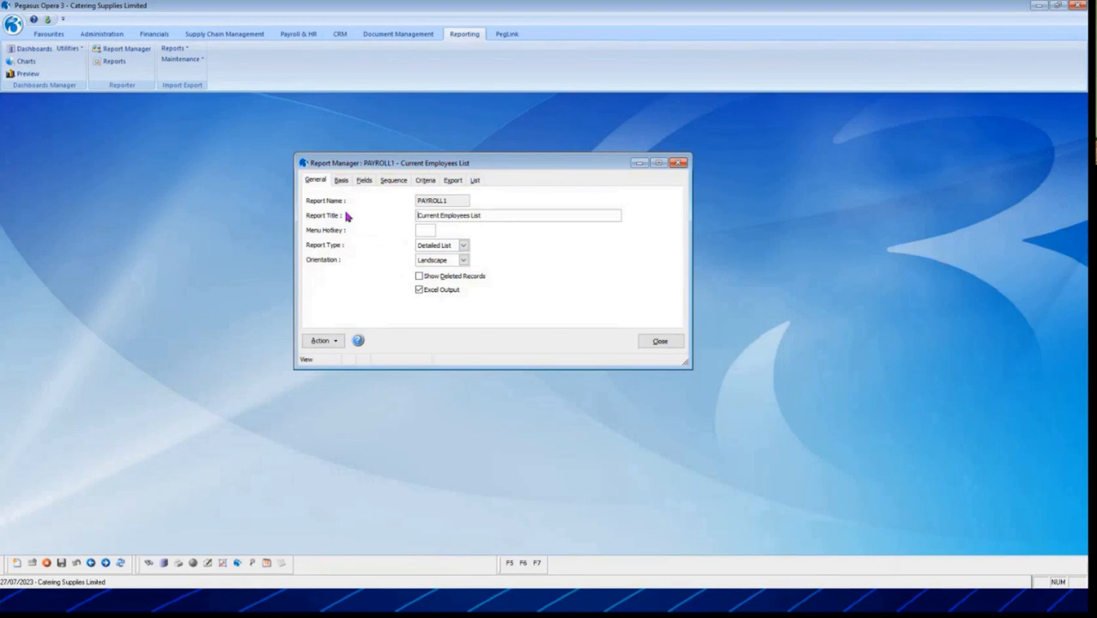
{"action": "left_click", "coordinate": [346, 183]}
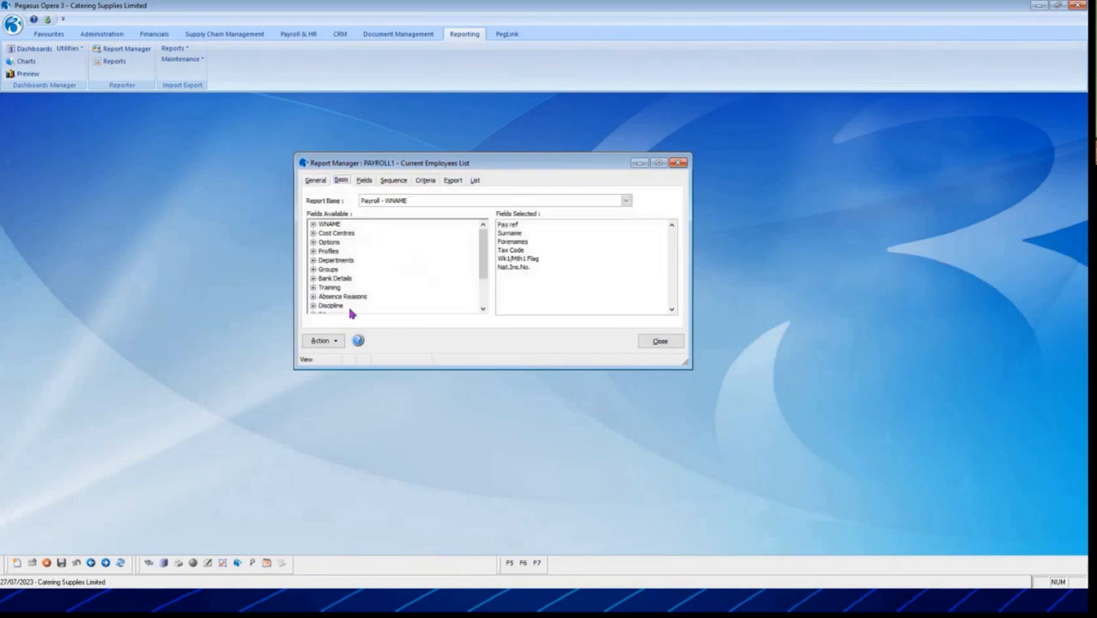
{"action": "double_click", "coordinate": [326, 225]}
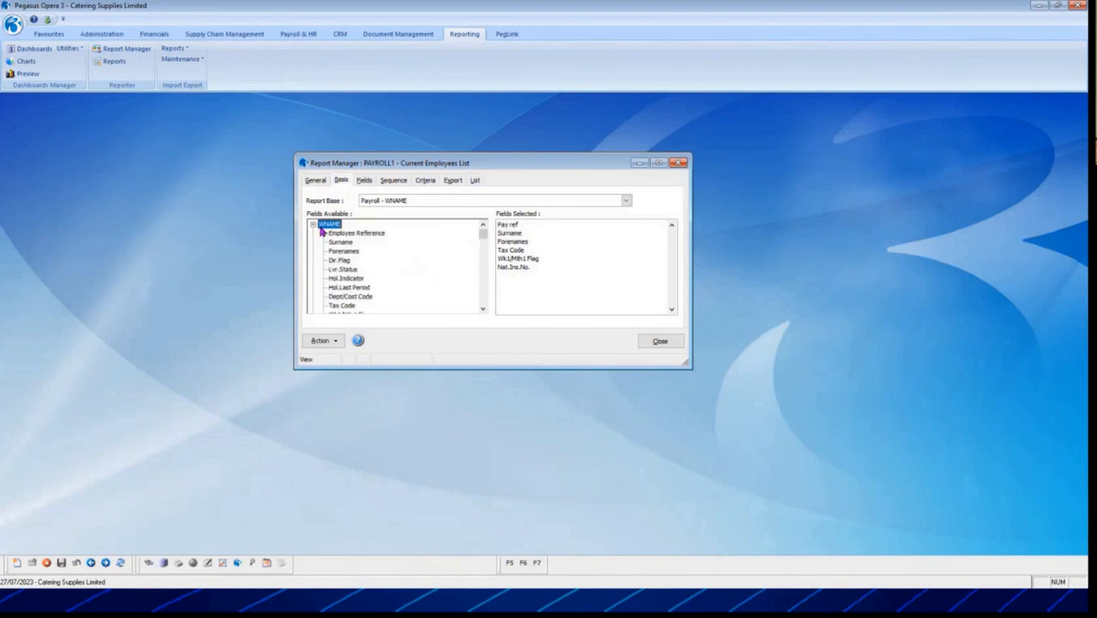
{"action": "left_click", "coordinate": [366, 235]}
{"action": "double_click", "coordinate": [347, 269]}
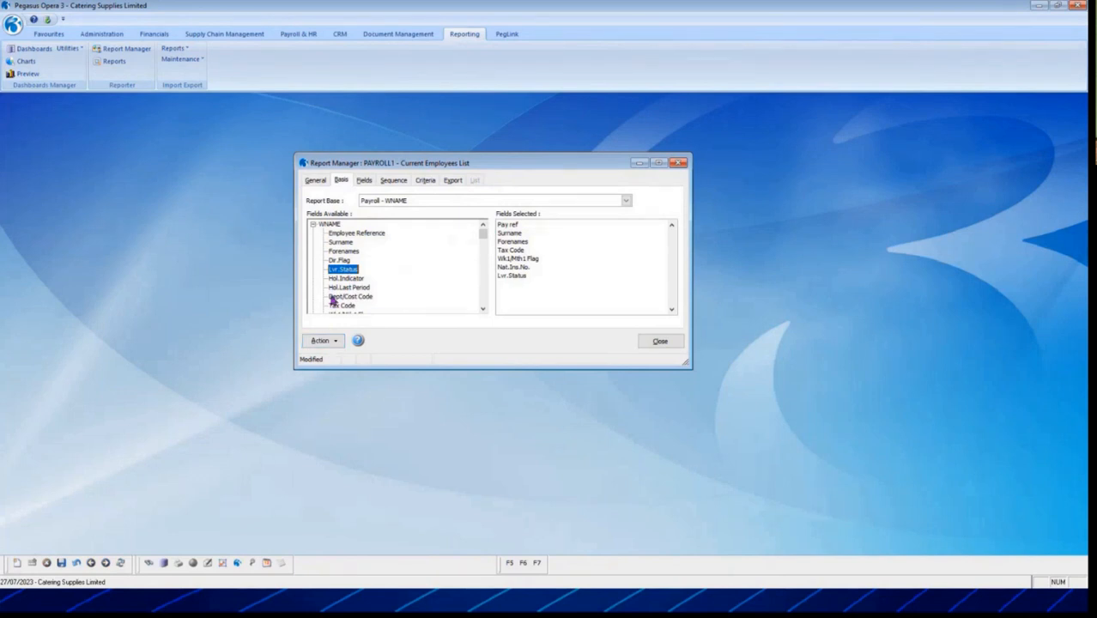
{"action": "scroll", "coordinate": [400, 279], "scroll_direction": "down", "scroll_amount": 1}
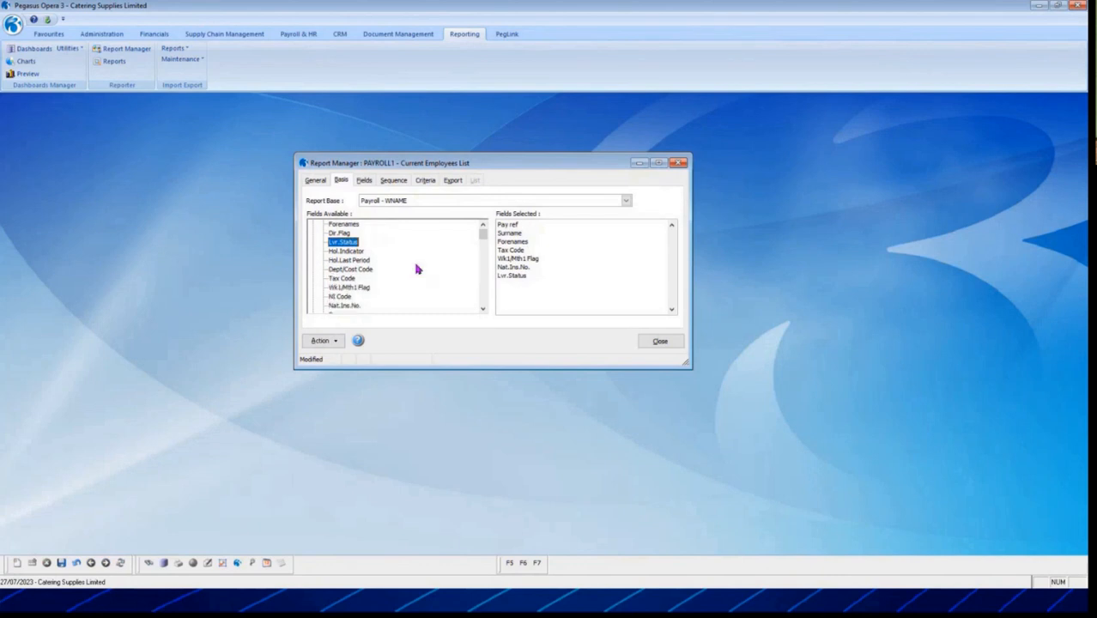
{"action": "scroll", "coordinate": [417, 269], "scroll_direction": "down", "scroll_amount": 5}
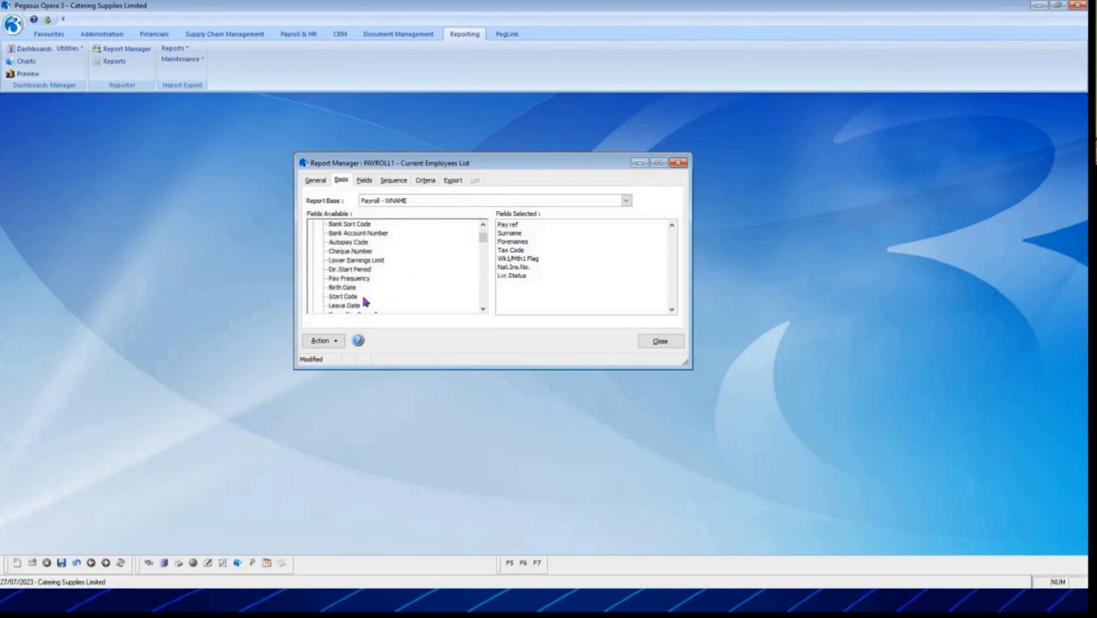
{"action": "left_click", "coordinate": [335, 308]}
{"action": "left_click", "coordinate": [62, 562]}
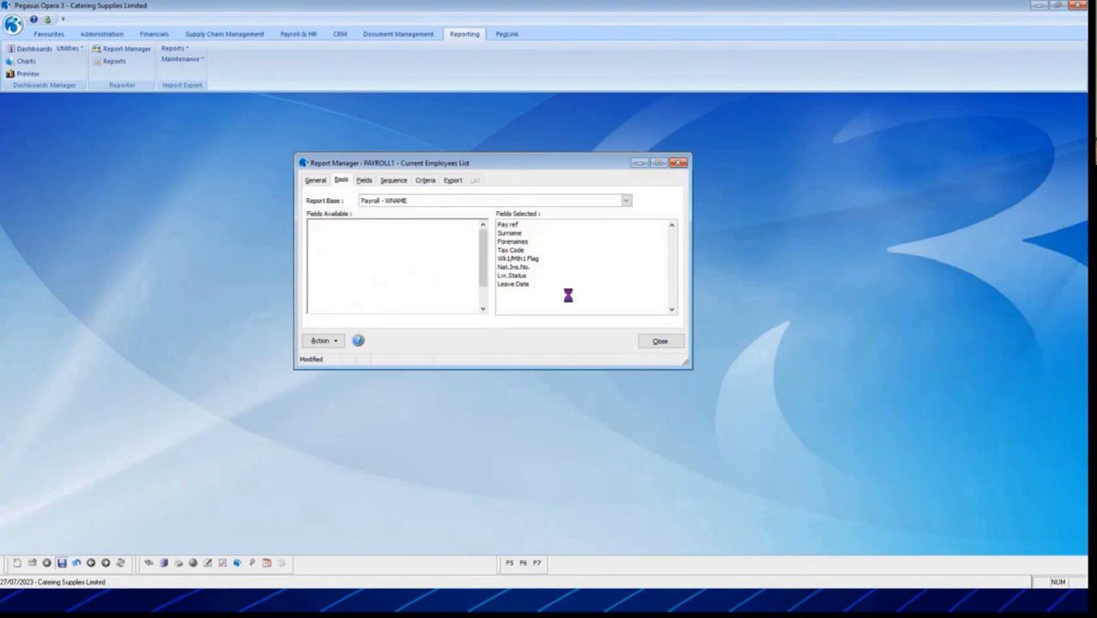
Preview the report on screen with the Standard Report layout to check the leaver columns, and close the preview
{"action": "left_click", "coordinate": [322, 341]}
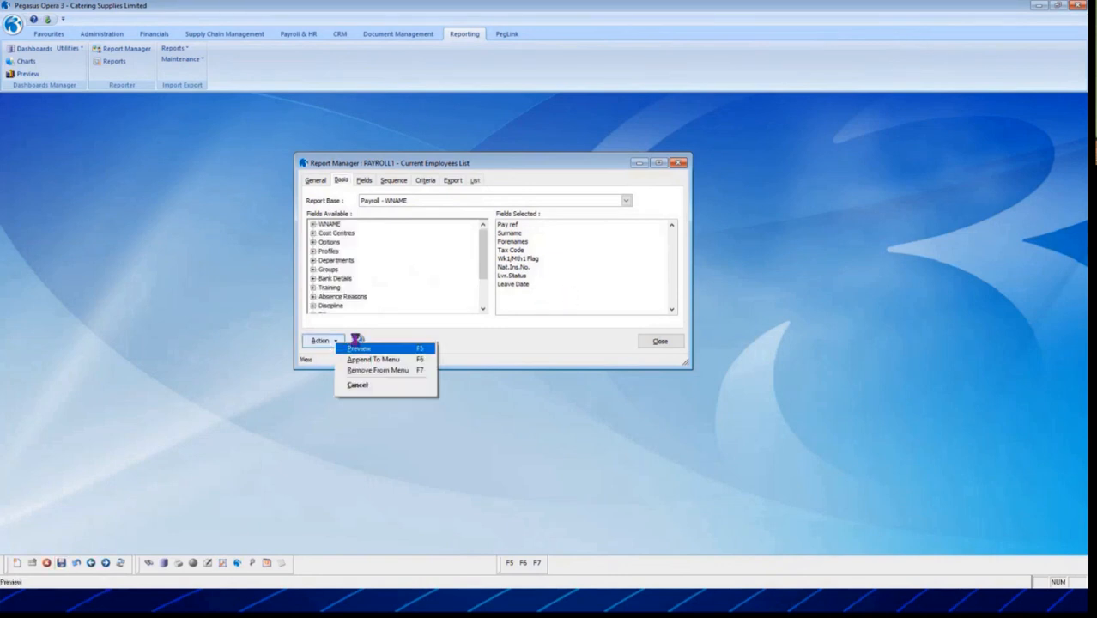
{"action": "left_click", "coordinate": [378, 348]}
{"action": "left_click", "coordinate": [528, 349]}
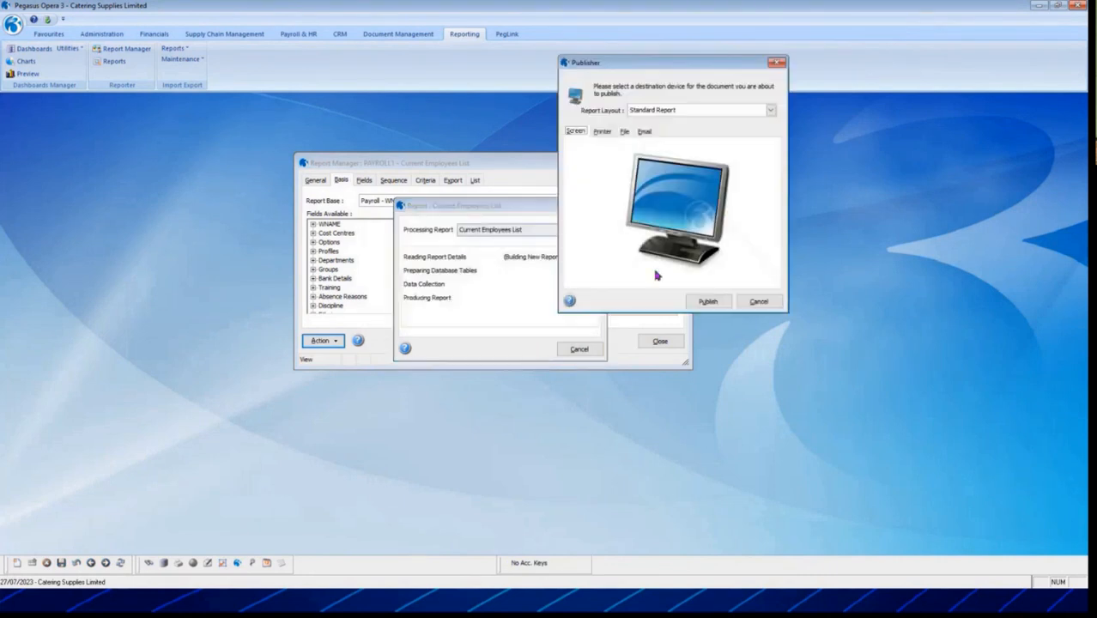
{"action": "left_click", "coordinate": [715, 302]}
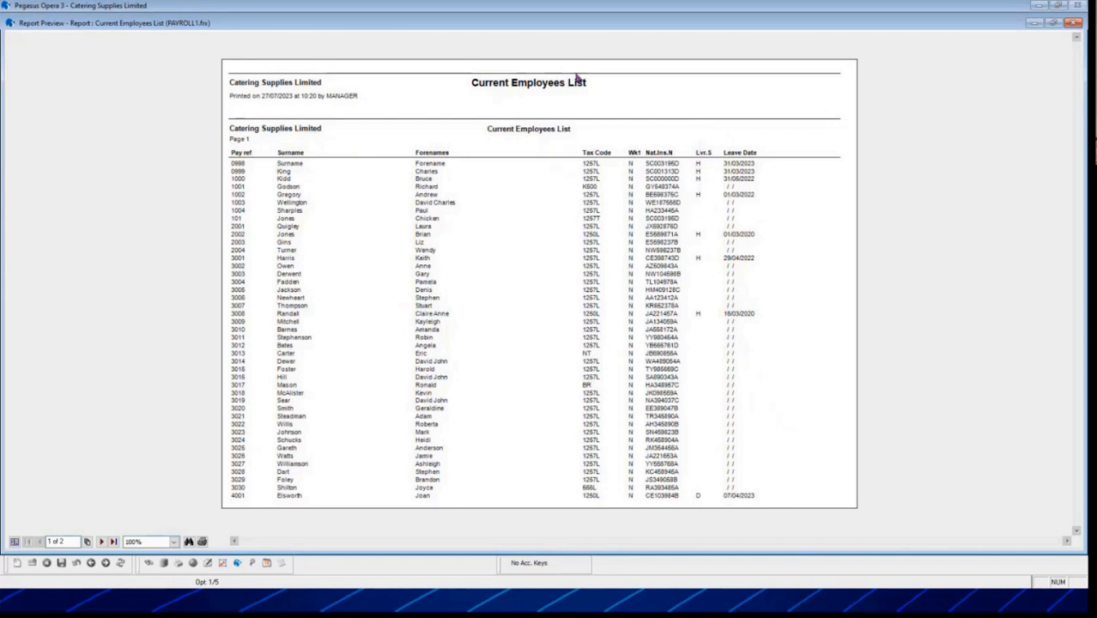
{"action": "left_click", "coordinate": [1075, 24]}
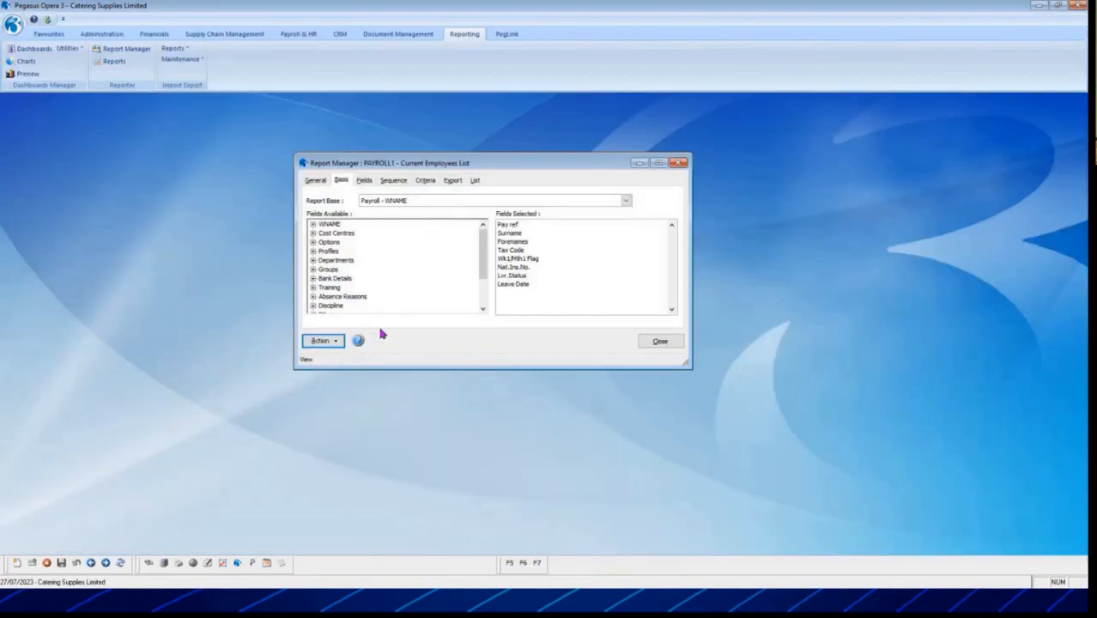
Set the Surname and Forenames field widths to 50 millimetres and move Forenames above Surname in the field order
{"action": "left_click", "coordinate": [365, 181]}
{"action": "left_click", "coordinate": [403, 209]}
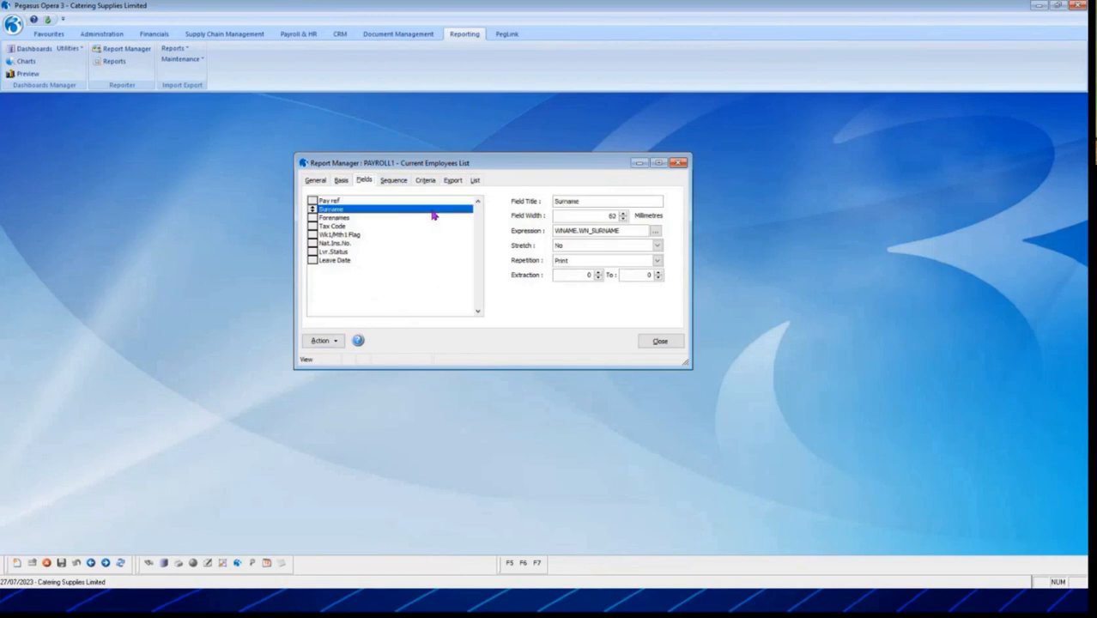
{"action": "double_click", "coordinate": [605, 216]}
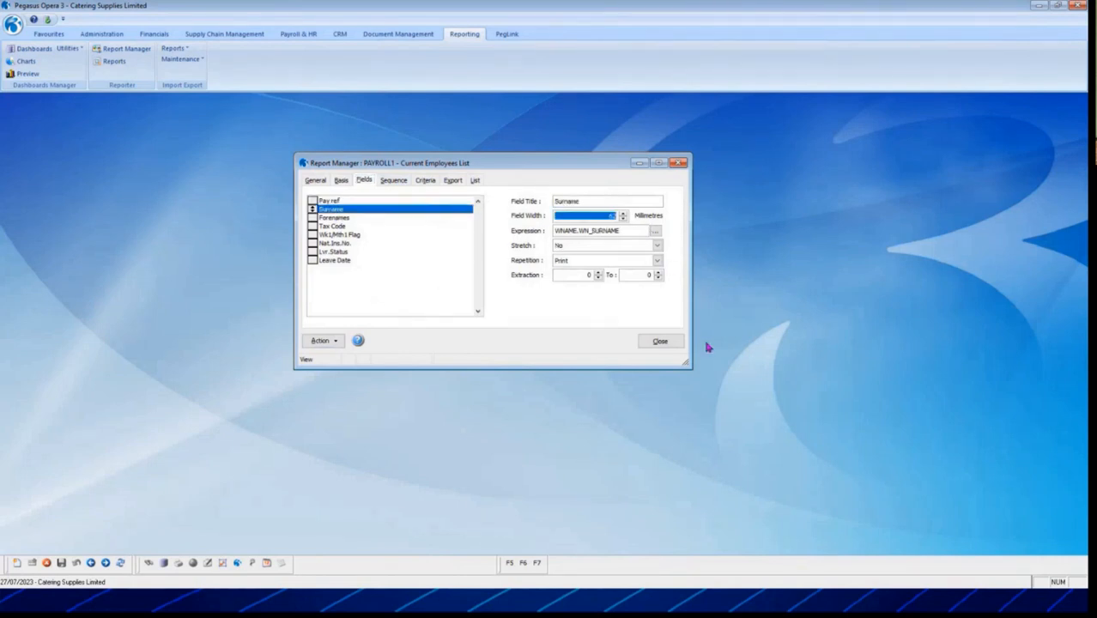
{"action": "type", "text": "50"}
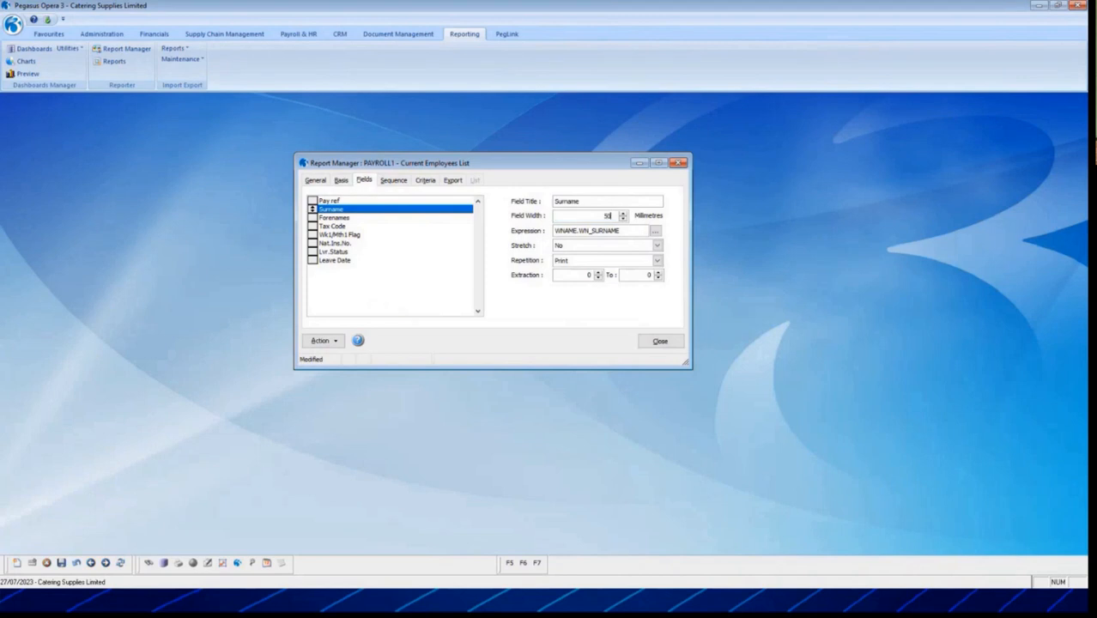
{"action": "left_click", "coordinate": [336, 220]}
{"action": "left_click", "coordinate": [597, 215]}
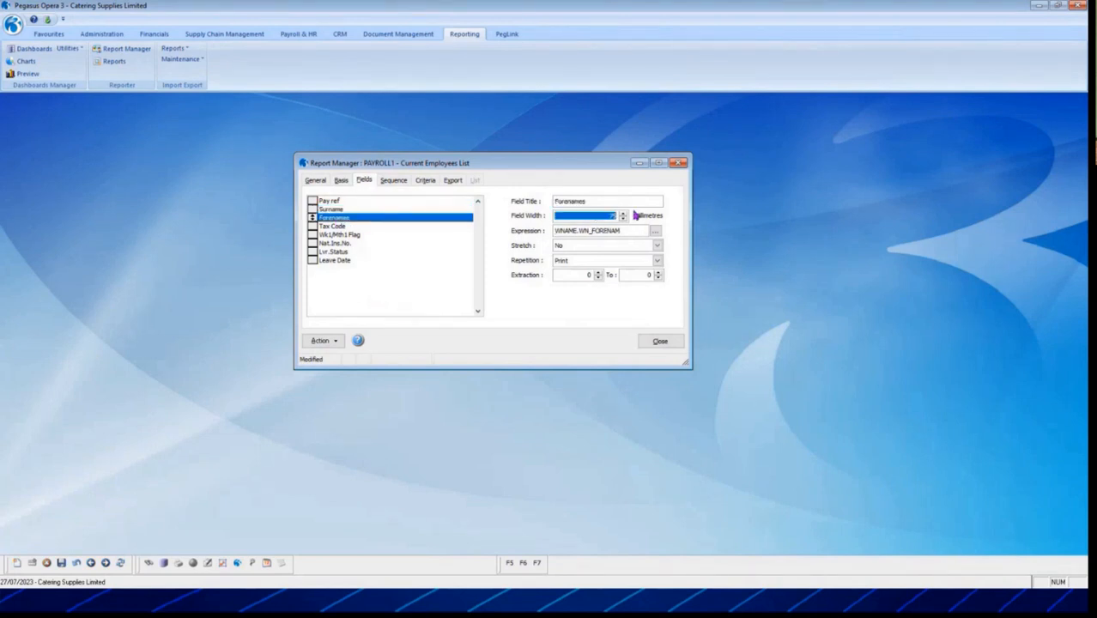
{"action": "type", "text": "50"}
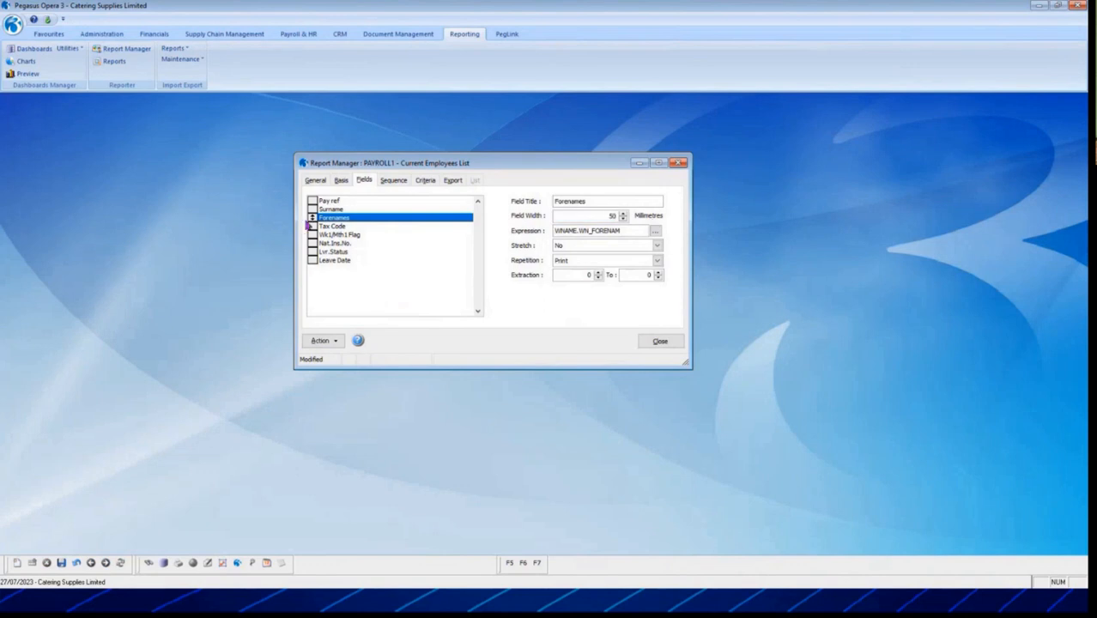
{"action": "left_click", "coordinate": [312, 218]}
{"action": "left_click_drag", "start_coordinate": [313, 218], "coordinate": [312, 210]}
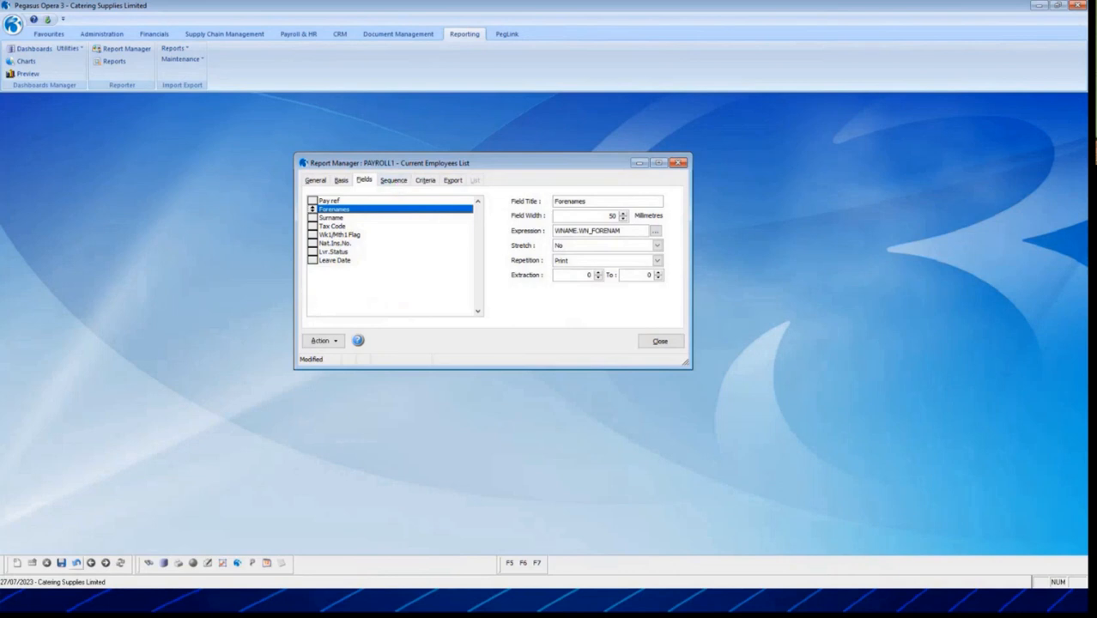
Add the criterion Lvr.Status Not Equal To the constant H to the report, and save it
{"action": "left_click", "coordinate": [422, 179]}
{"action": "left_click", "coordinate": [361, 218]}
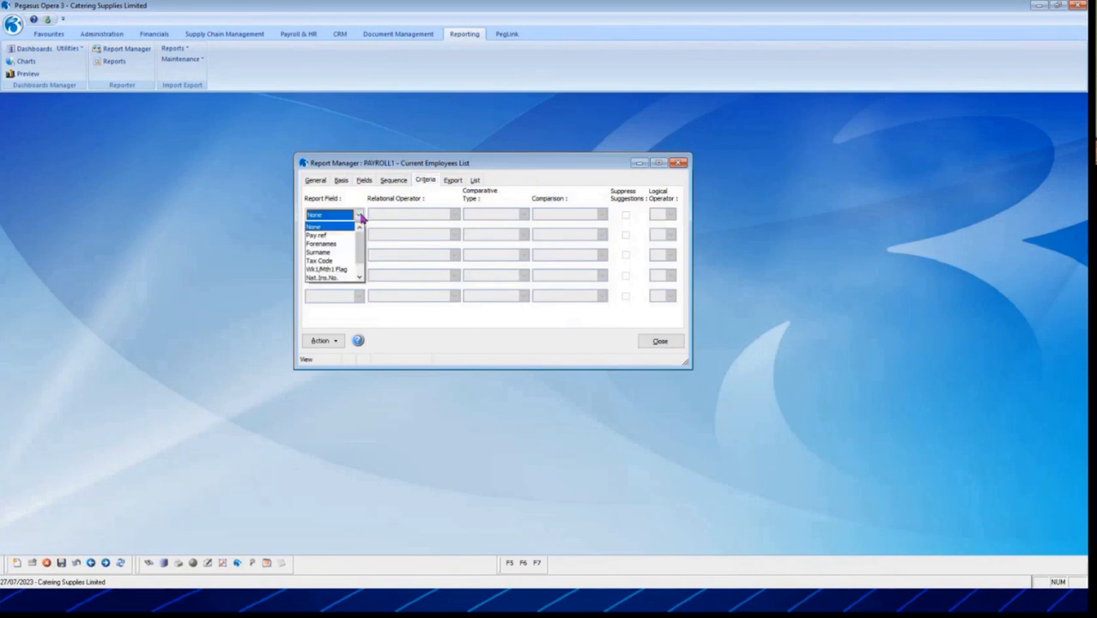
{"action": "scroll", "coordinate": [344, 257], "scroll_direction": "down", "scroll_amount": 2}
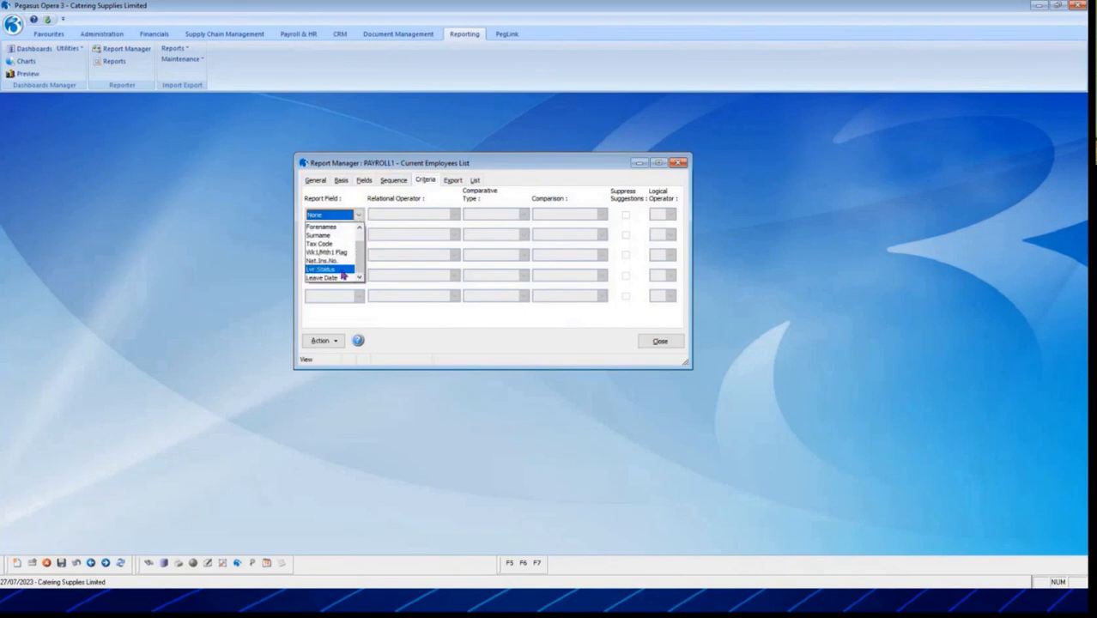
{"action": "left_click", "coordinate": [341, 270]}
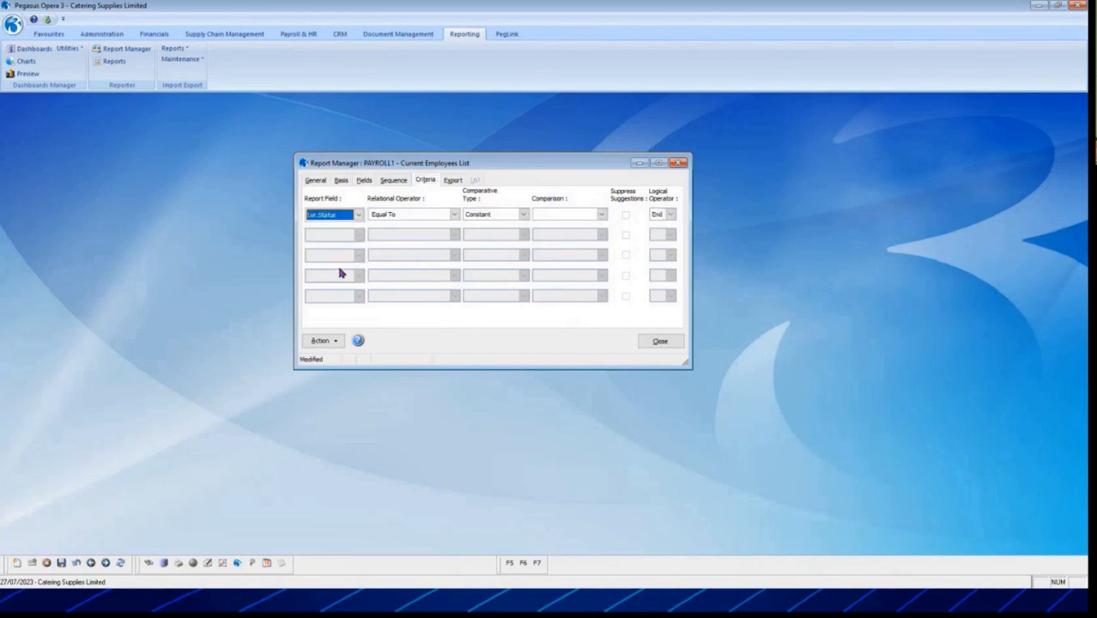
{"action": "left_click", "coordinate": [454, 215]}
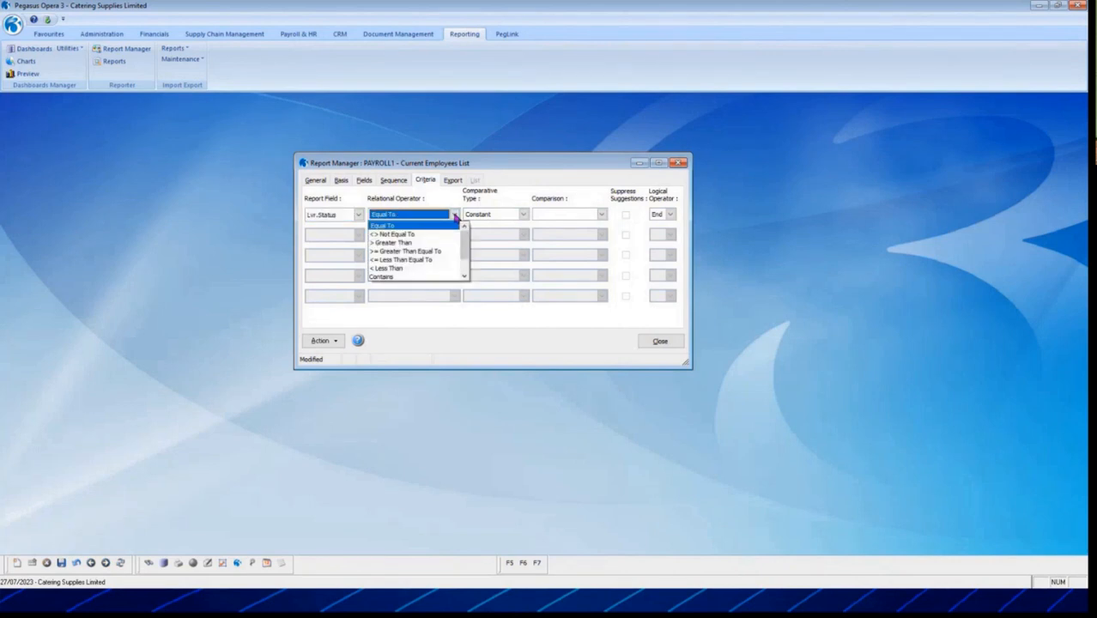
{"action": "left_click", "coordinate": [423, 234]}
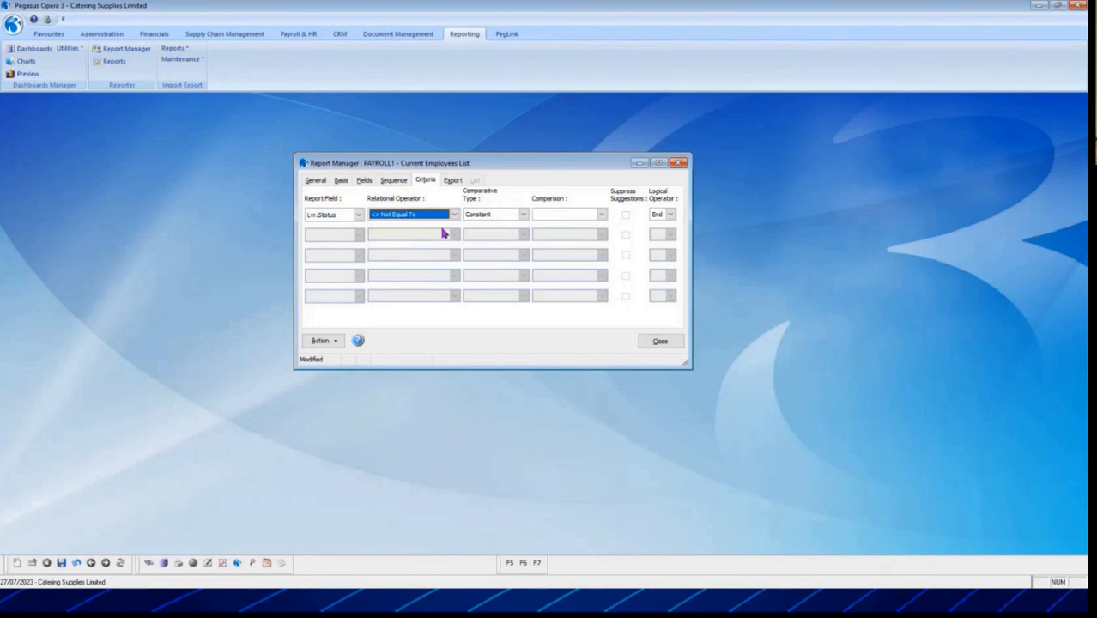
{"action": "key", "text": "Tab"}
{"action": "left_click", "coordinate": [534, 217]}
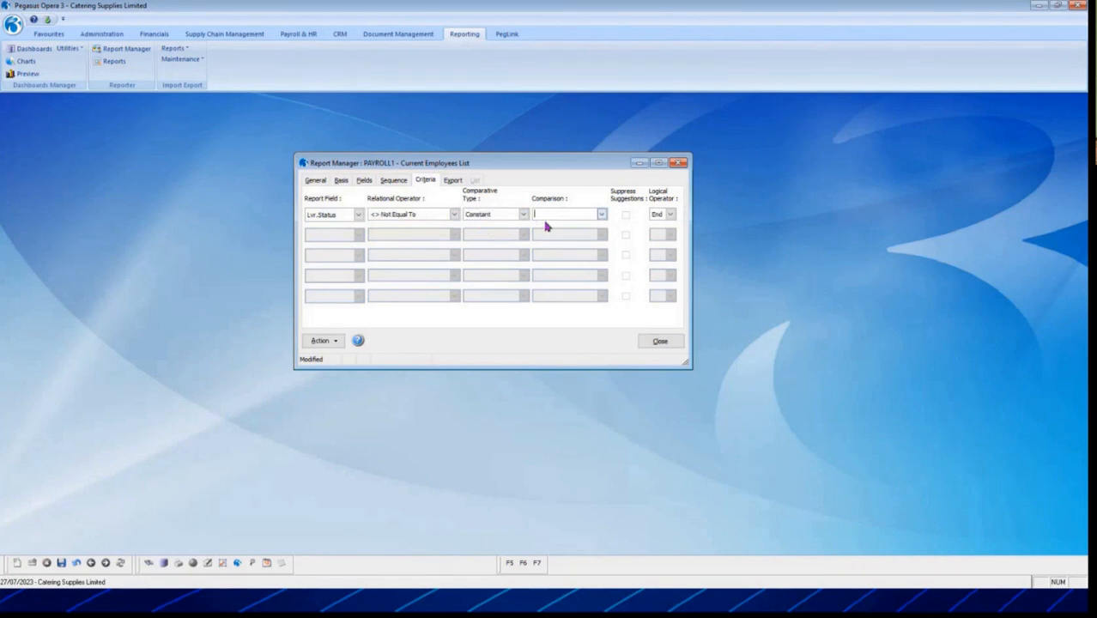
{"action": "type", "text": "H"}
{"action": "key", "text": "Tab"}
{"action": "left_click", "coordinate": [62, 564]}
Preview the filtered report on screen with the Standard Report layout to check its rows and column order, and close it
{"action": "left_click", "coordinate": [324, 341]}
{"action": "left_click", "coordinate": [369, 346]}
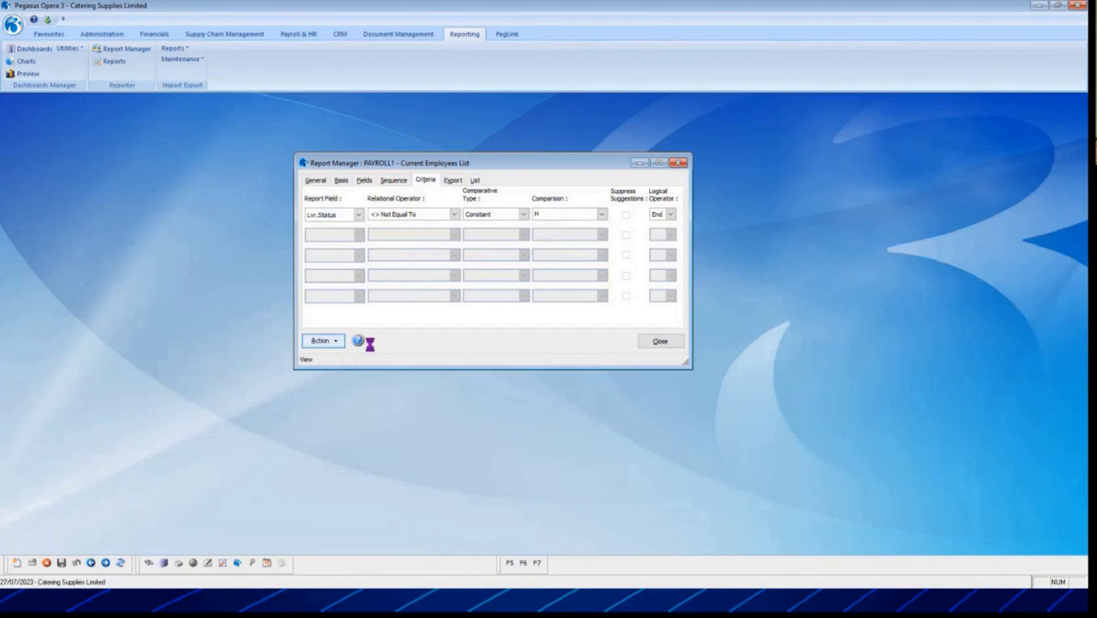
{"action": "left_click", "coordinate": [518, 348]}
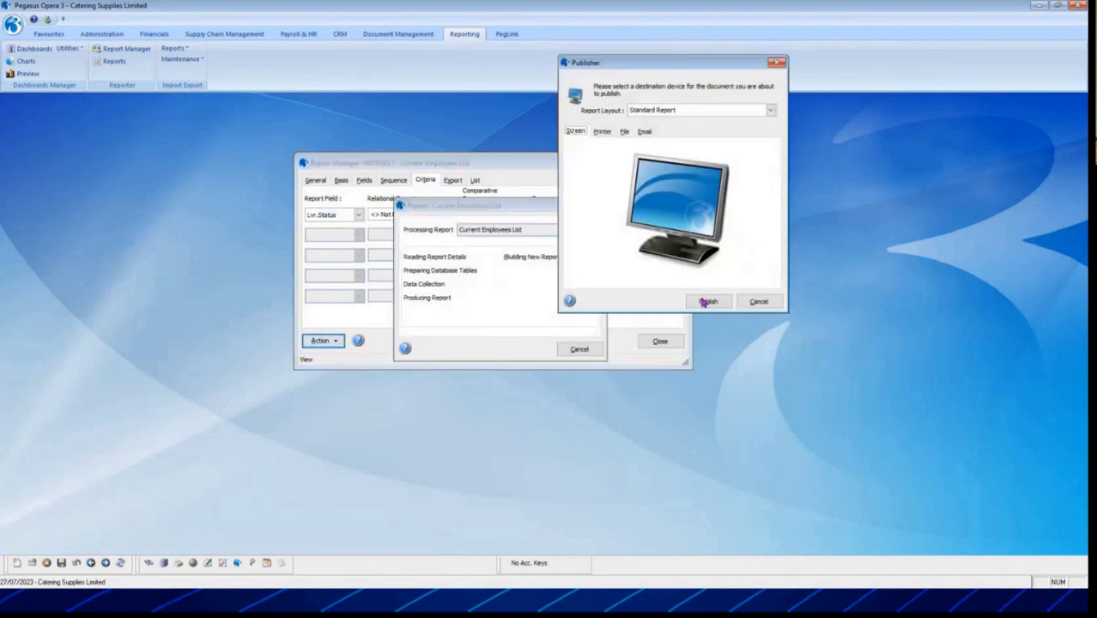
{"action": "left_click", "coordinate": [706, 301]}
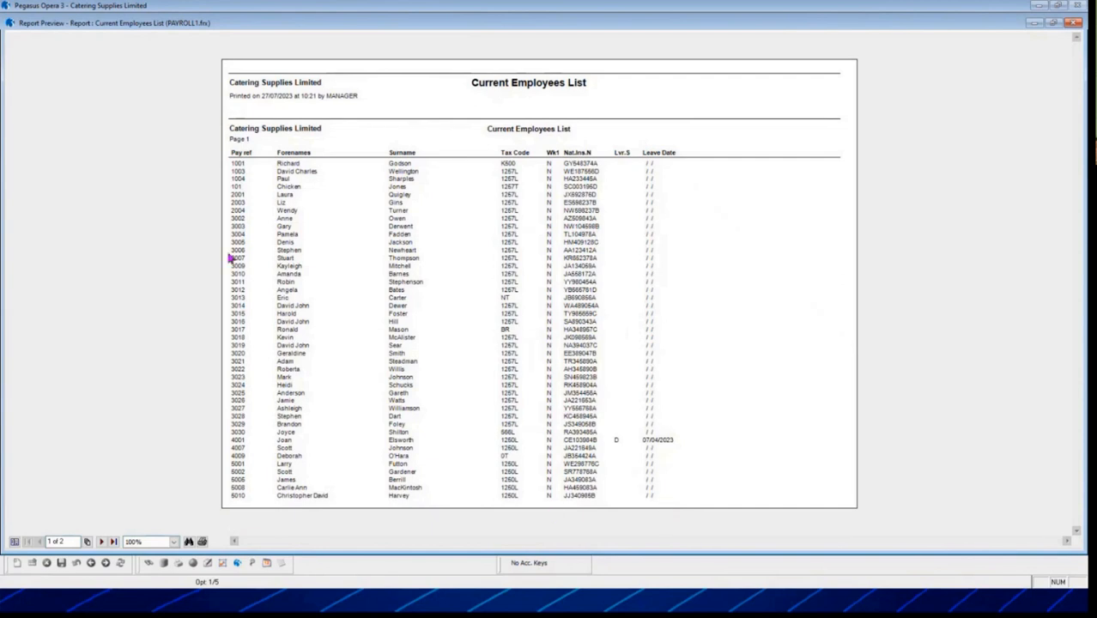
{"action": "left_click", "coordinate": [1075, 21]}
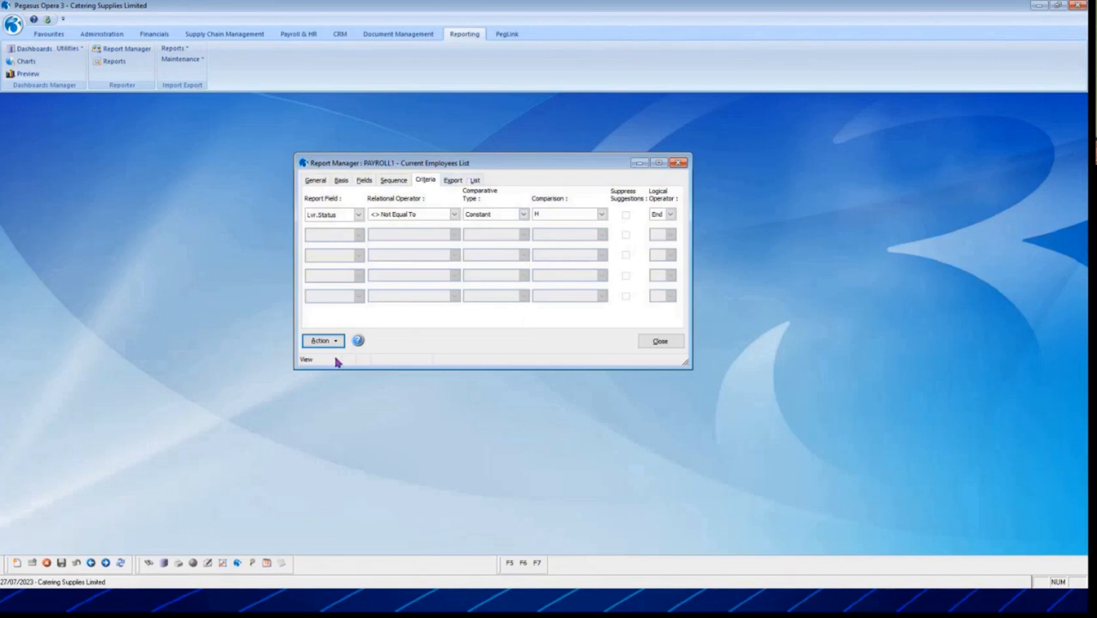
Append the Current Employees List report to the Payroll Misc. Reports menu and close the report manager
{"action": "left_click", "coordinate": [317, 182]}
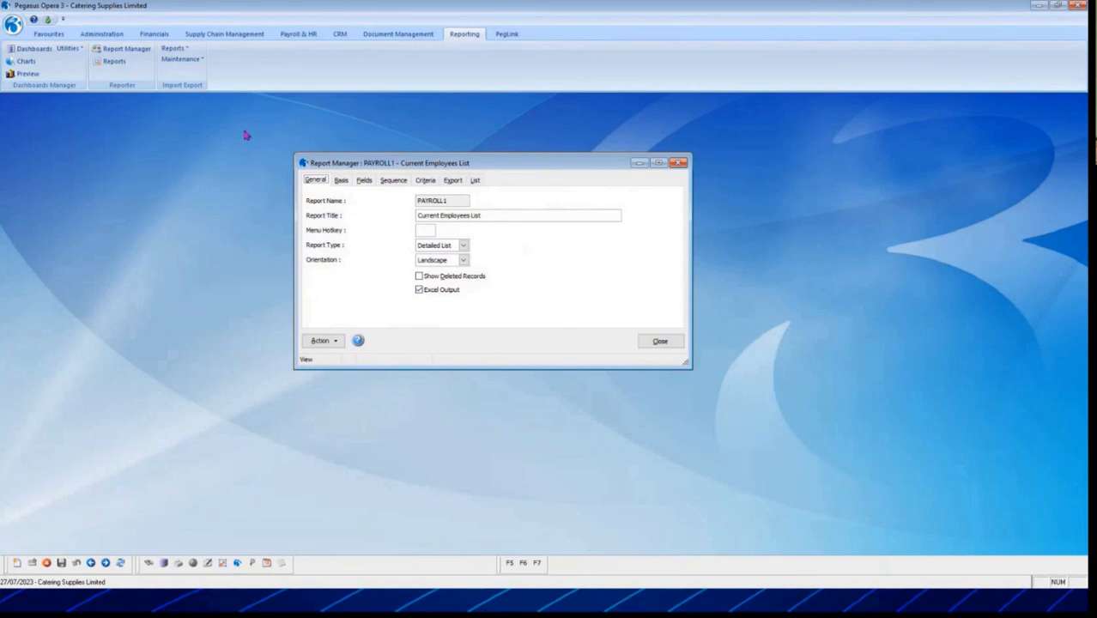
{"action": "left_click", "coordinate": [321, 341]}
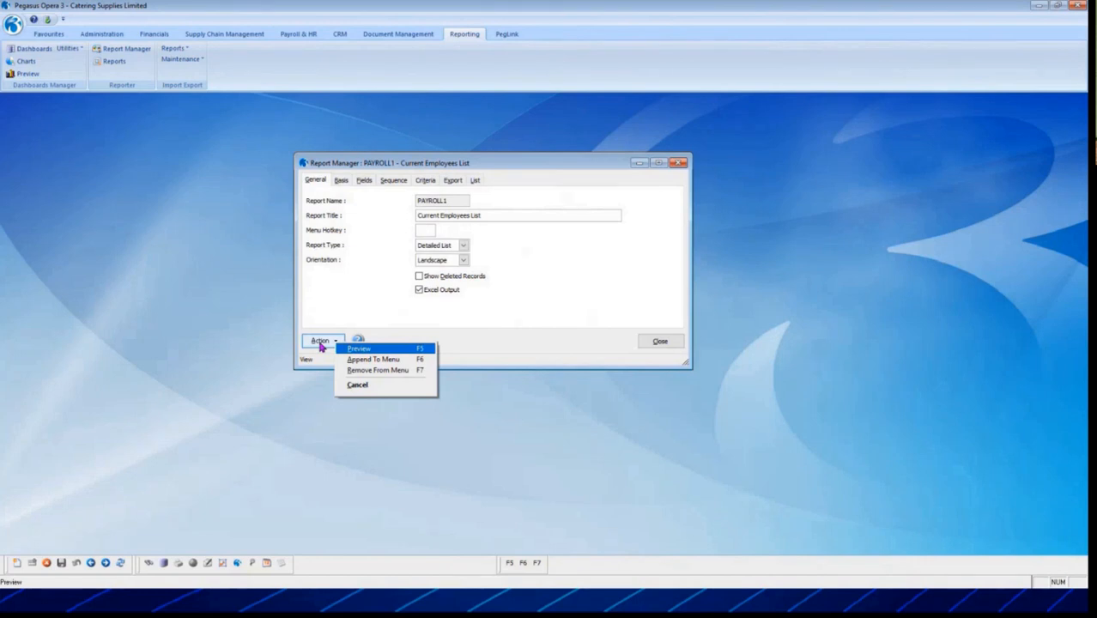
{"action": "left_click", "coordinate": [394, 364]}
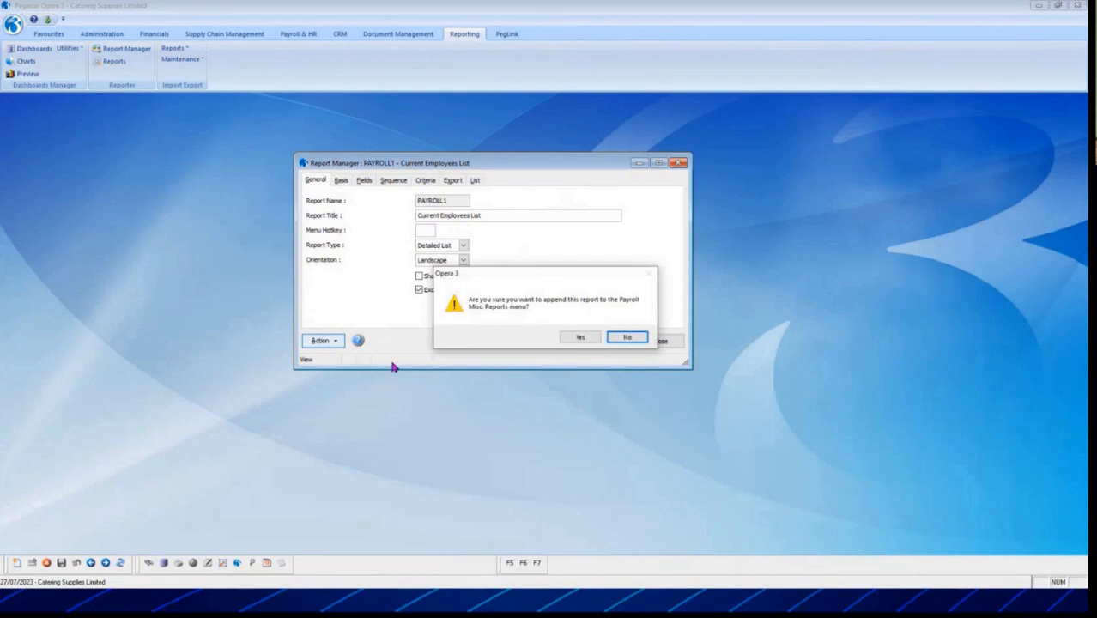
{"action": "left_click", "coordinate": [580, 338]}
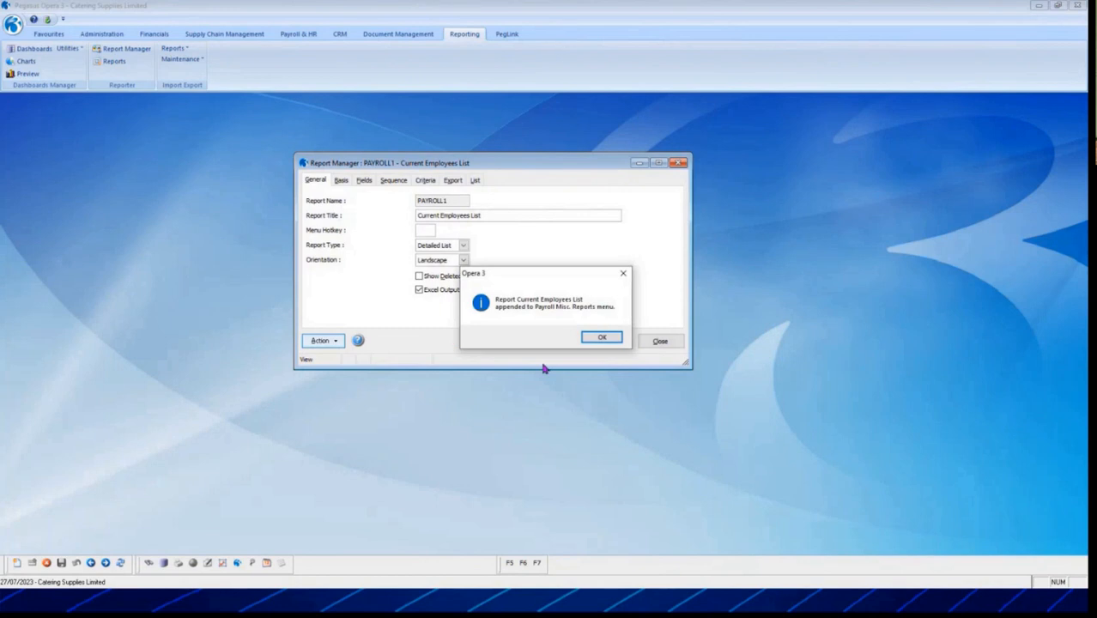
{"action": "left_click", "coordinate": [602, 338]}
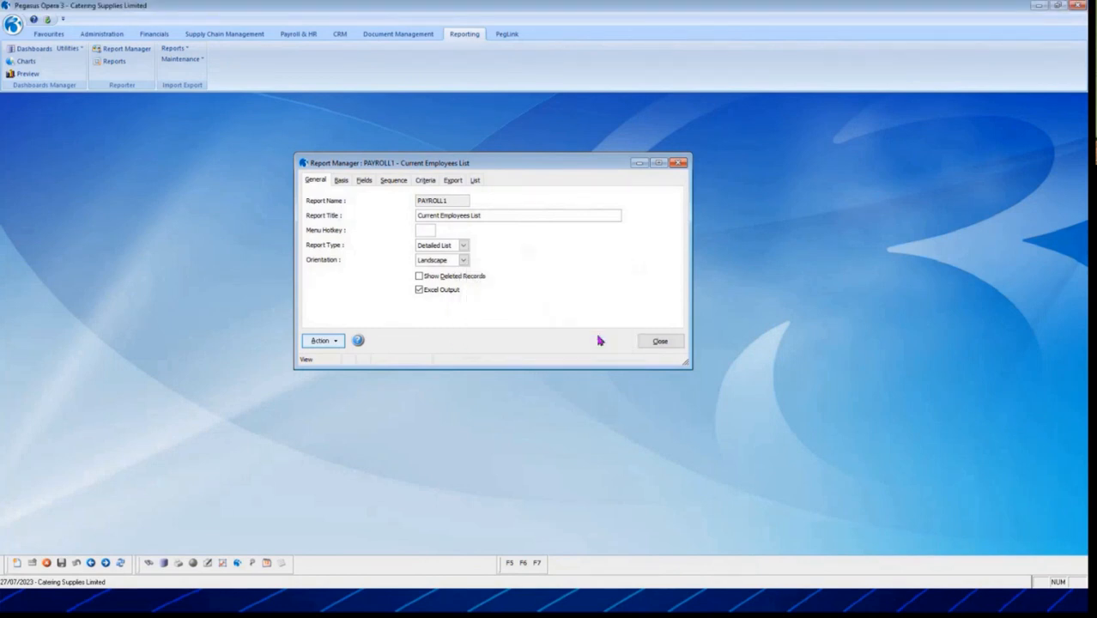
{"action": "left_click", "coordinate": [661, 344]}
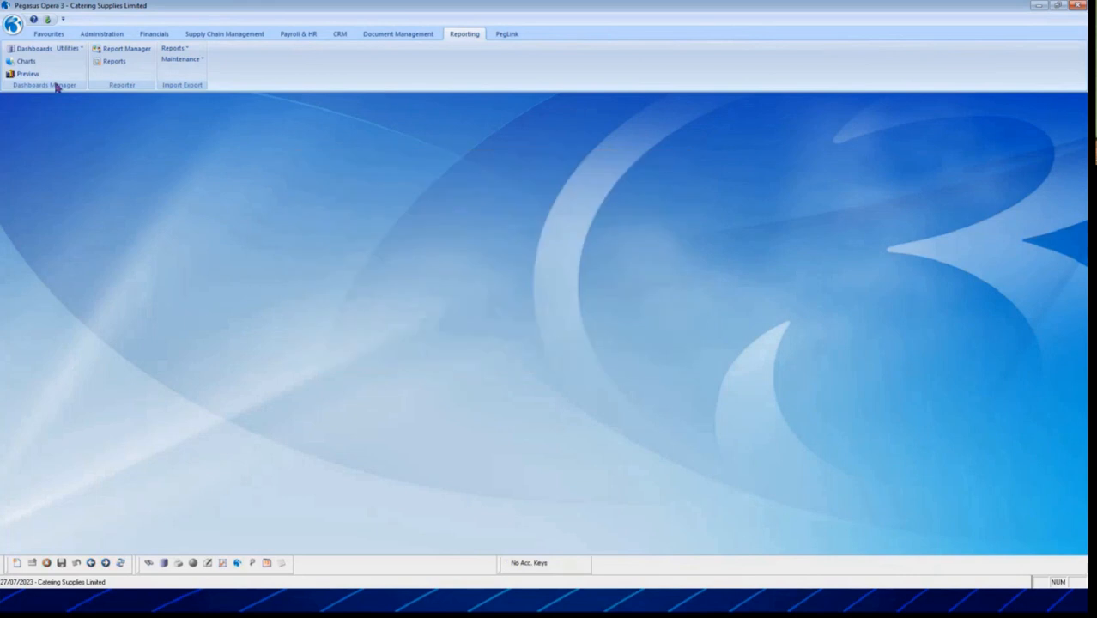
Log on again with the manager user ID and close the web page that opens at start-up
{"action": "left_click", "coordinate": [13, 25]}
{"action": "left_click", "coordinate": [47, 43]}
{"action": "type", "text": "manager"}
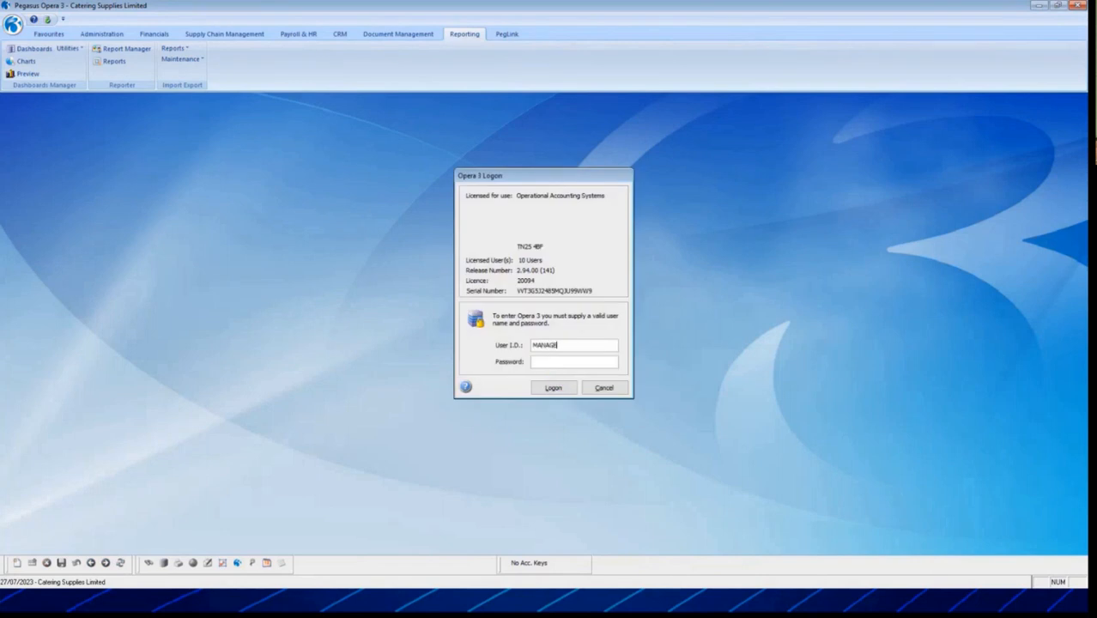
{"action": "key", "text": "Tab"}
{"action": "key", "text": "Tab"}
{"action": "key", "text": "Return"}
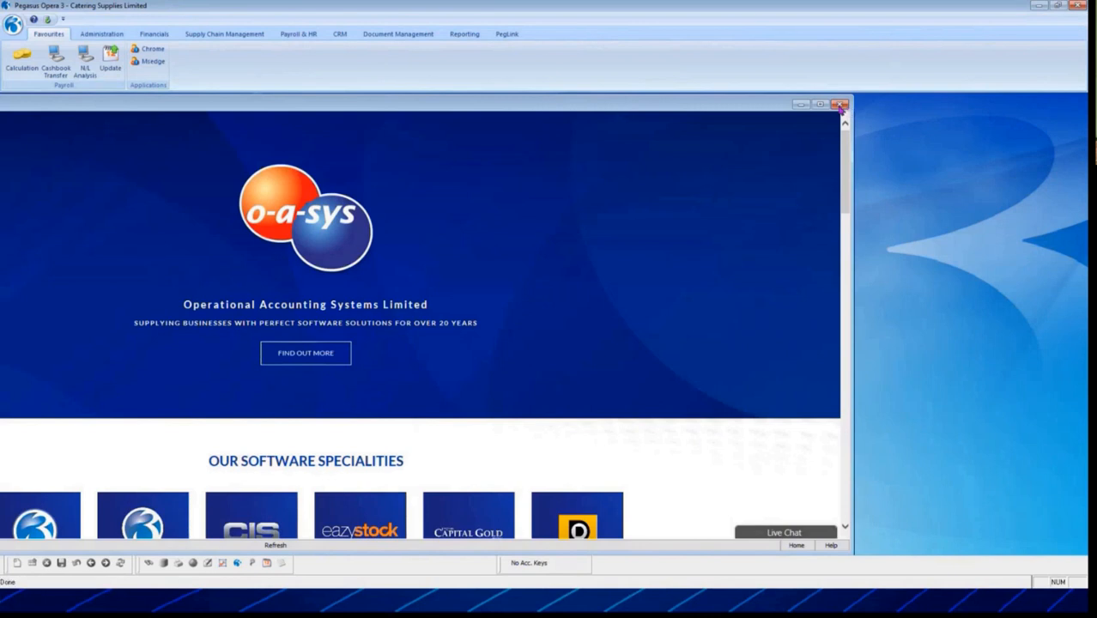
{"action": "left_click", "coordinate": [840, 104]}
Run the newly appended Current Employees List from the payroll miscellaneous reports and export it
{"action": "left_click", "coordinate": [310, 35]}
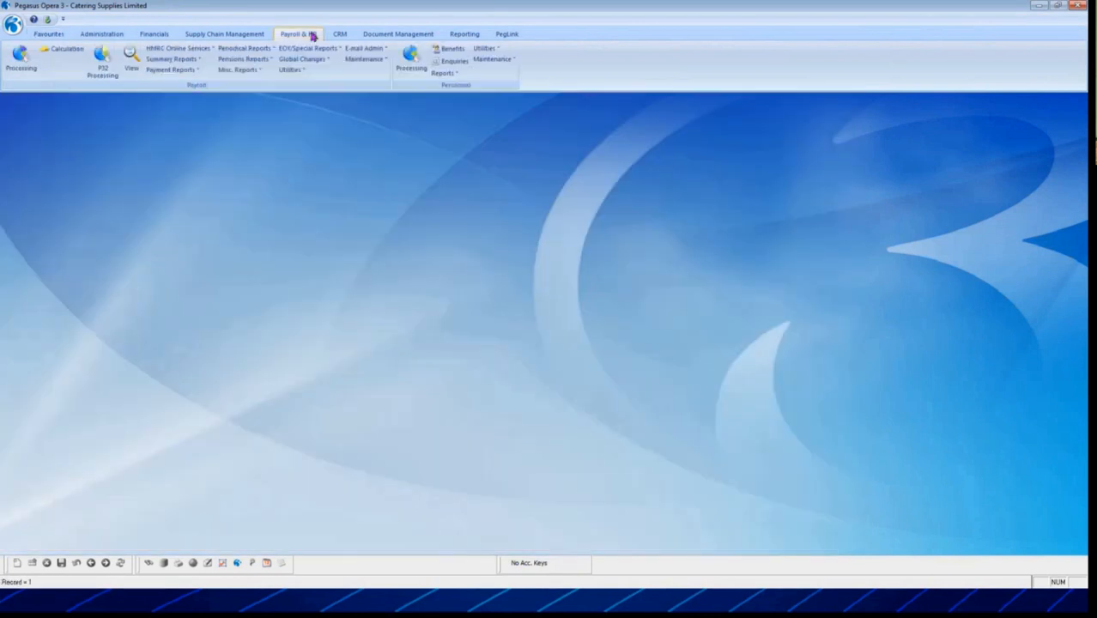
{"action": "left_click", "coordinate": [243, 71]}
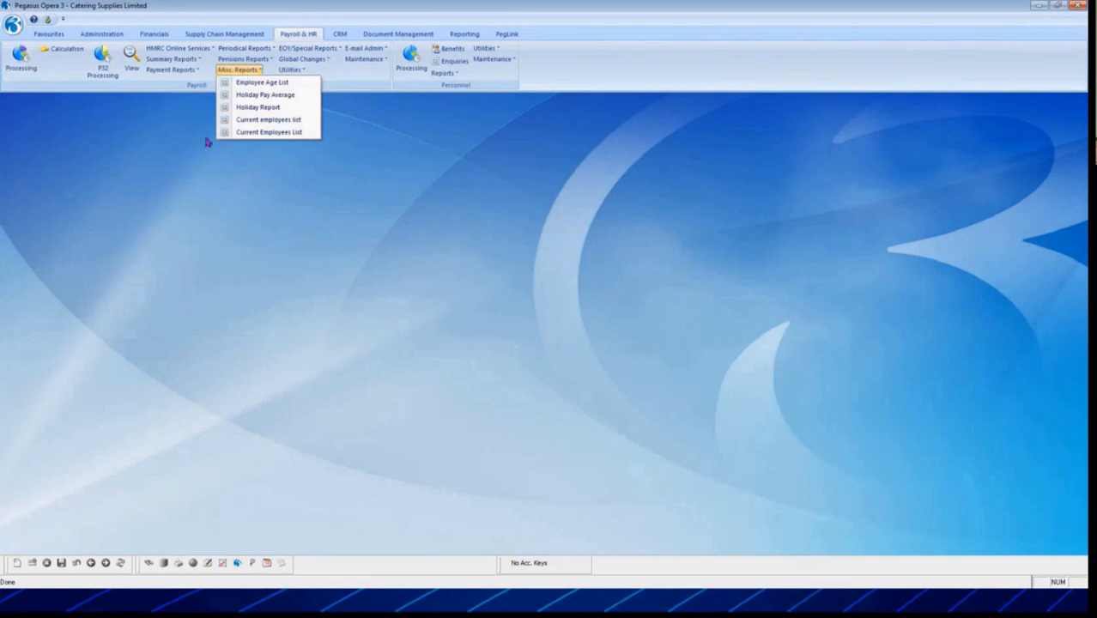
{"action": "left_click", "coordinate": [265, 138]}
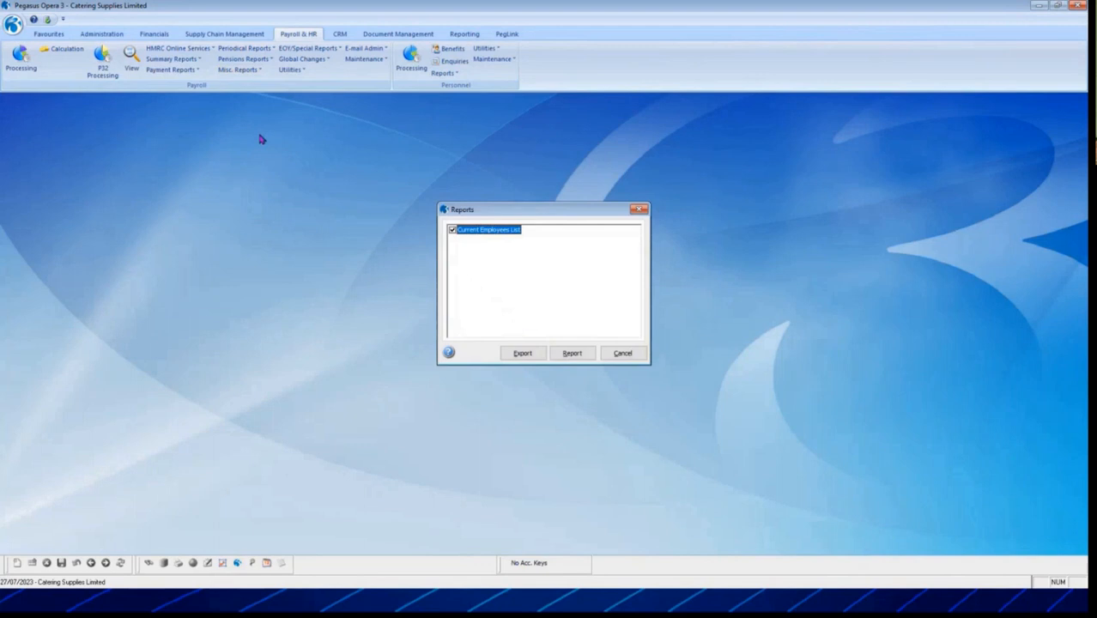
{"action": "left_click", "coordinate": [522, 353]}
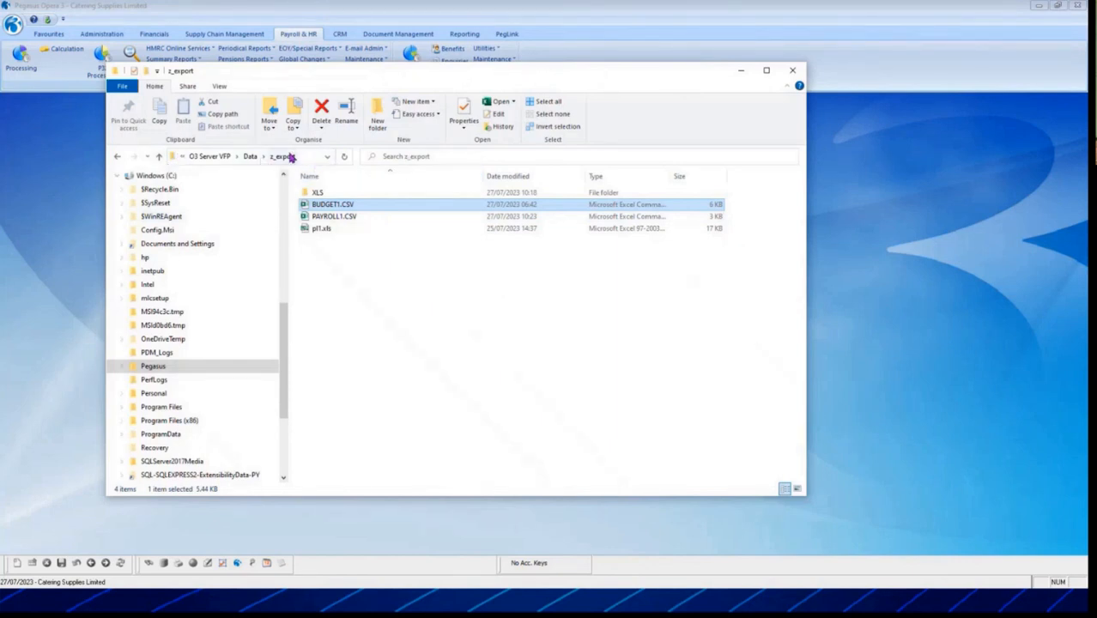
Open PAYROLL1.CSV from the z_export folder in Excel, review its employee rows, close it and minimise the folder window
{"action": "left_click", "coordinate": [333, 218]}
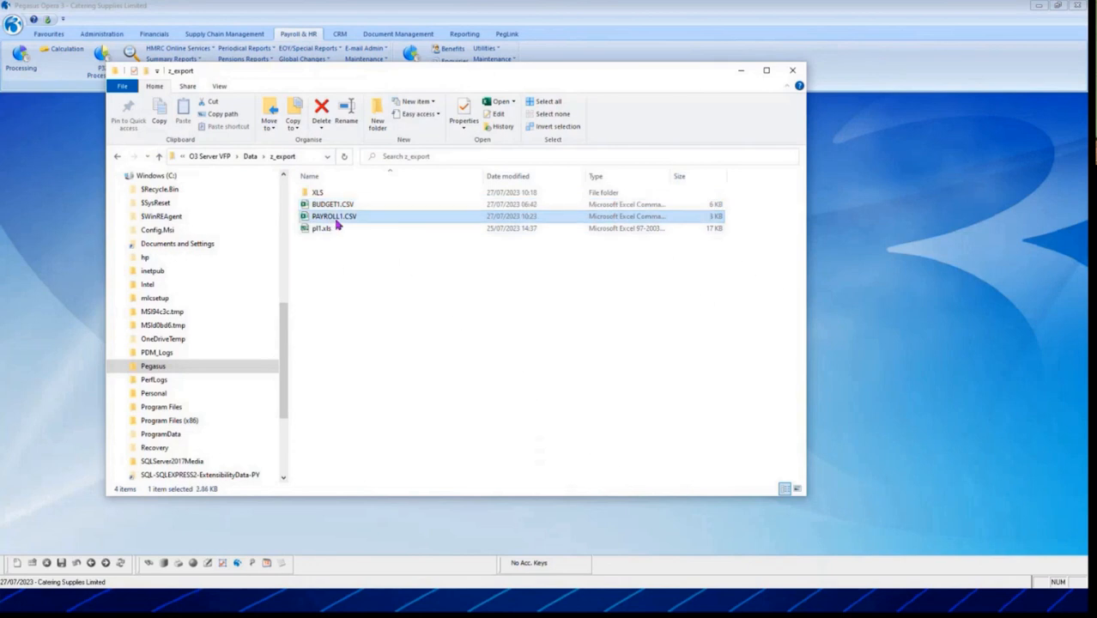
{"action": "double_click", "coordinate": [337, 219]}
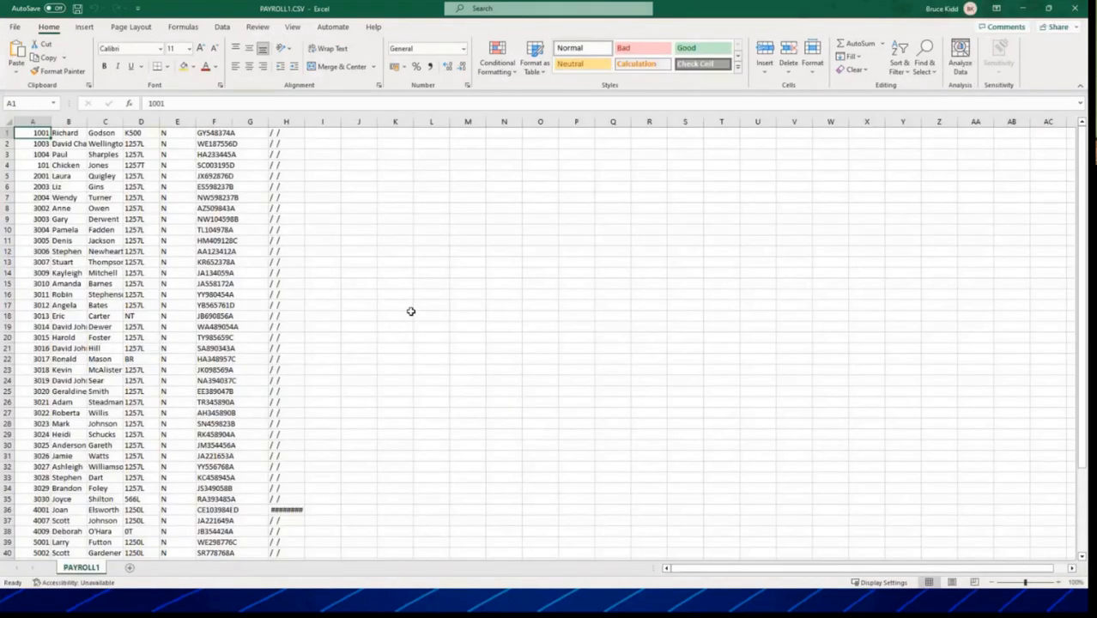
{"action": "left_click", "coordinate": [68, 165]}
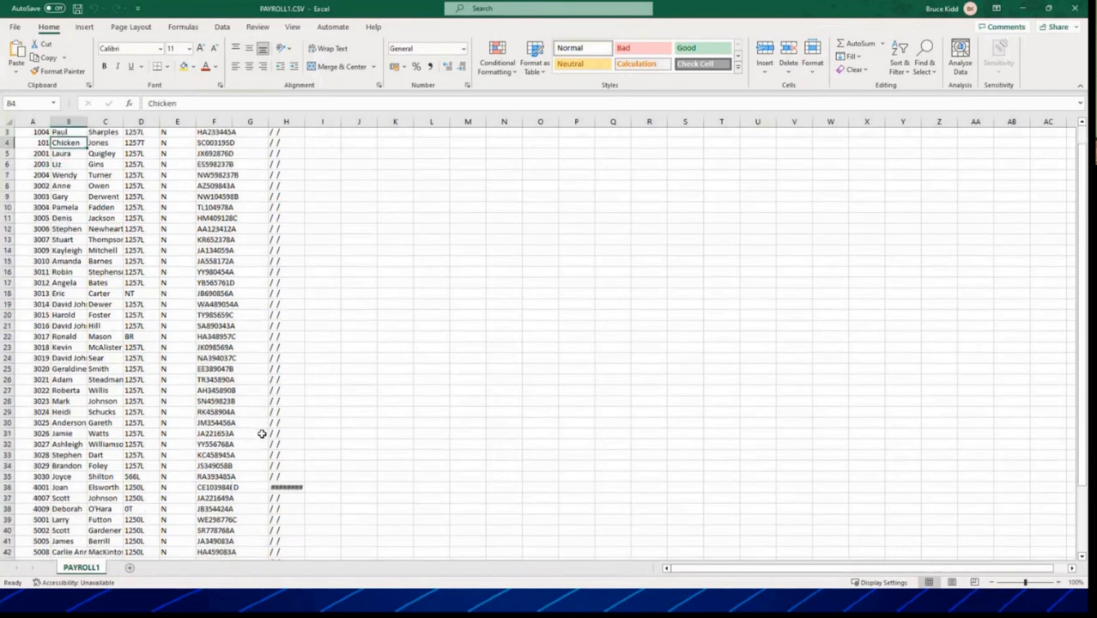
{"action": "scroll", "coordinate": [260, 433], "scroll_direction": "down", "scroll_amount": 9}
{"action": "scroll", "coordinate": [260, 434], "scroll_direction": "up", "scroll_amount": 9}
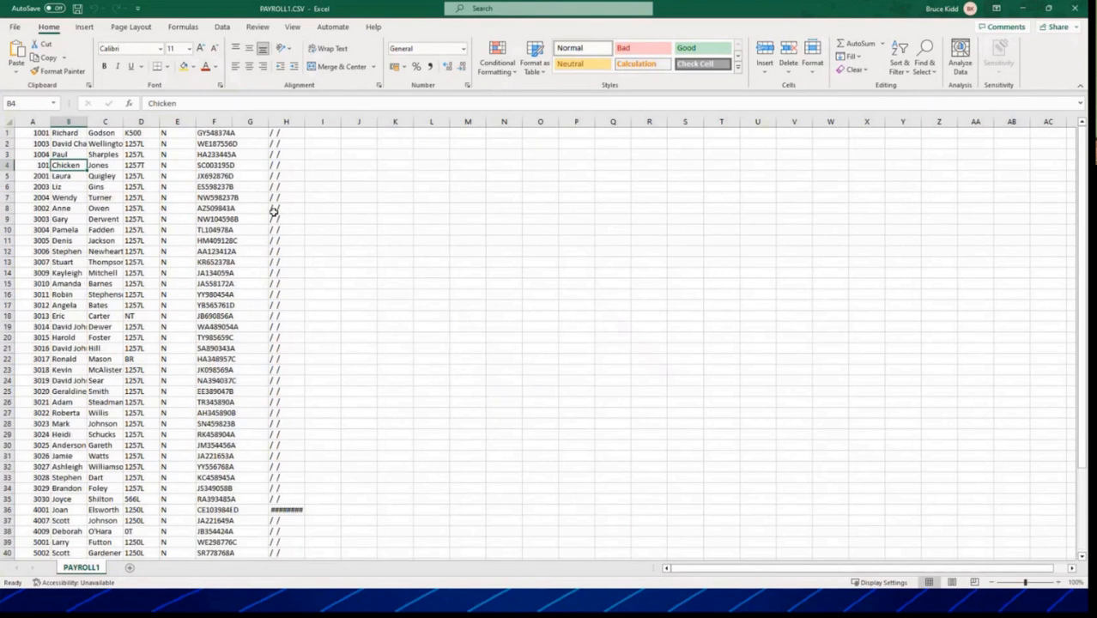
{"action": "left_click", "coordinate": [1075, 8]}
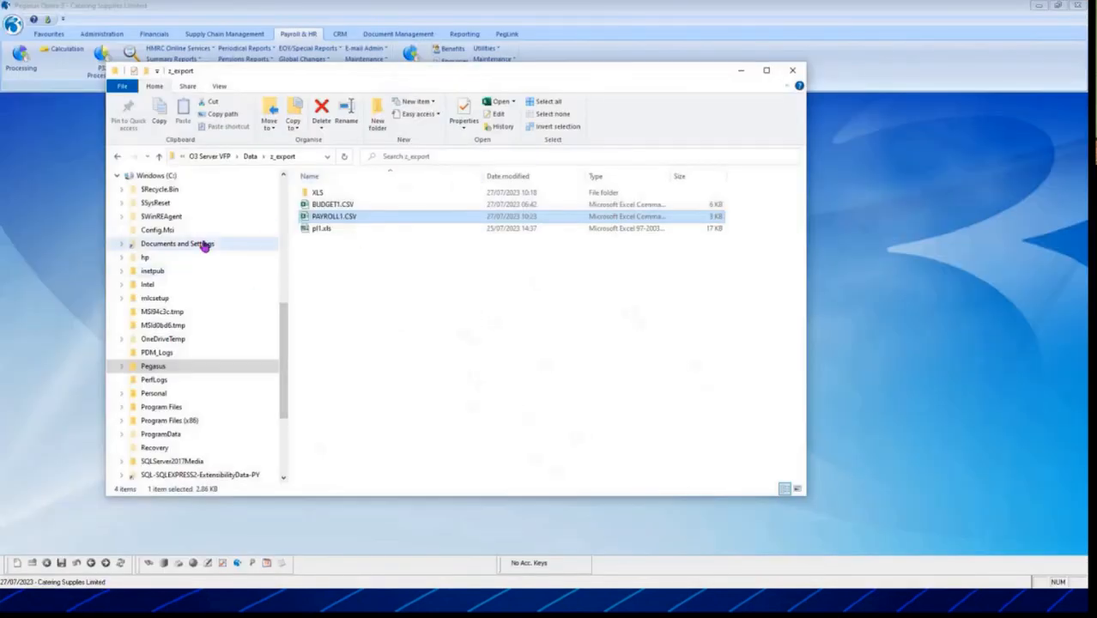
{"action": "left_click", "coordinate": [742, 72]}
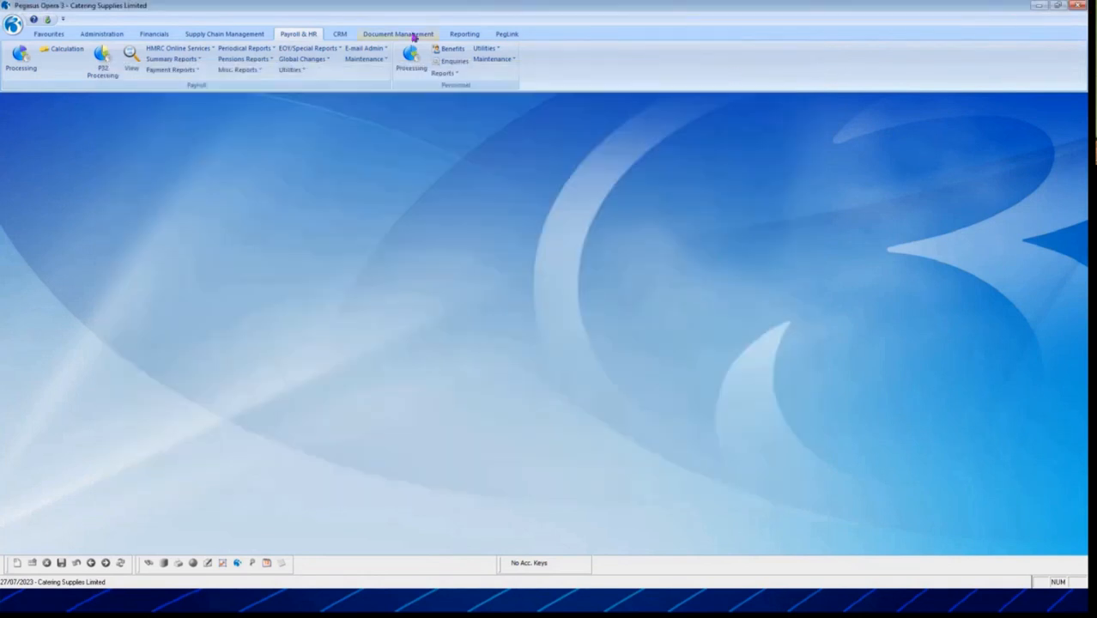
Reopen the report manager, select the PL1 P&L Current Year report from the list and display its general settings
{"action": "left_click", "coordinate": [471, 36]}
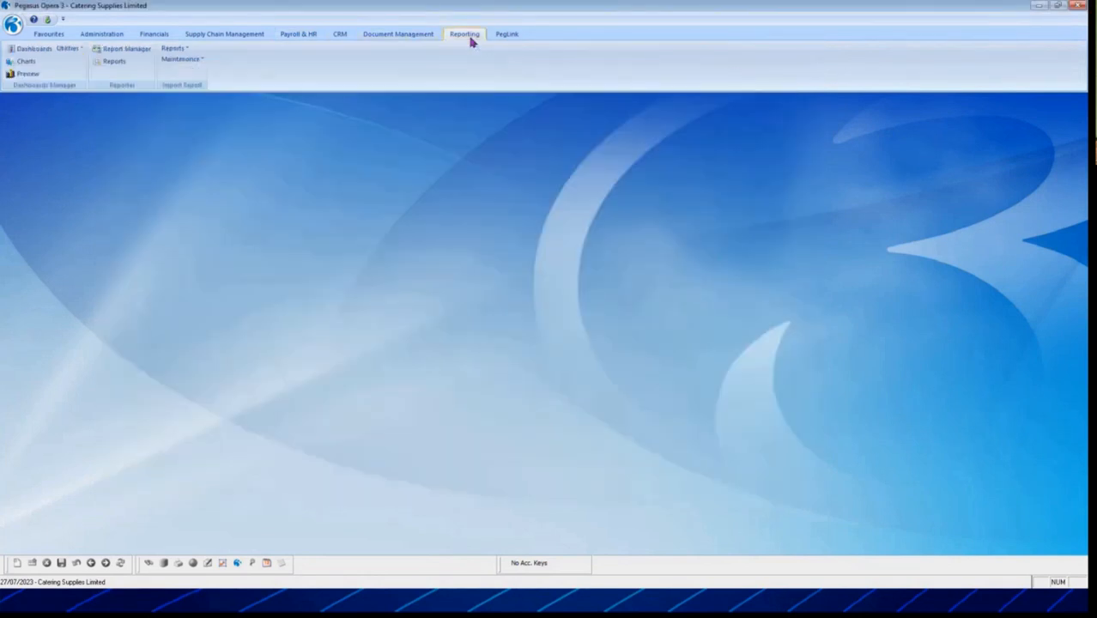
{"action": "left_click", "coordinate": [123, 52]}
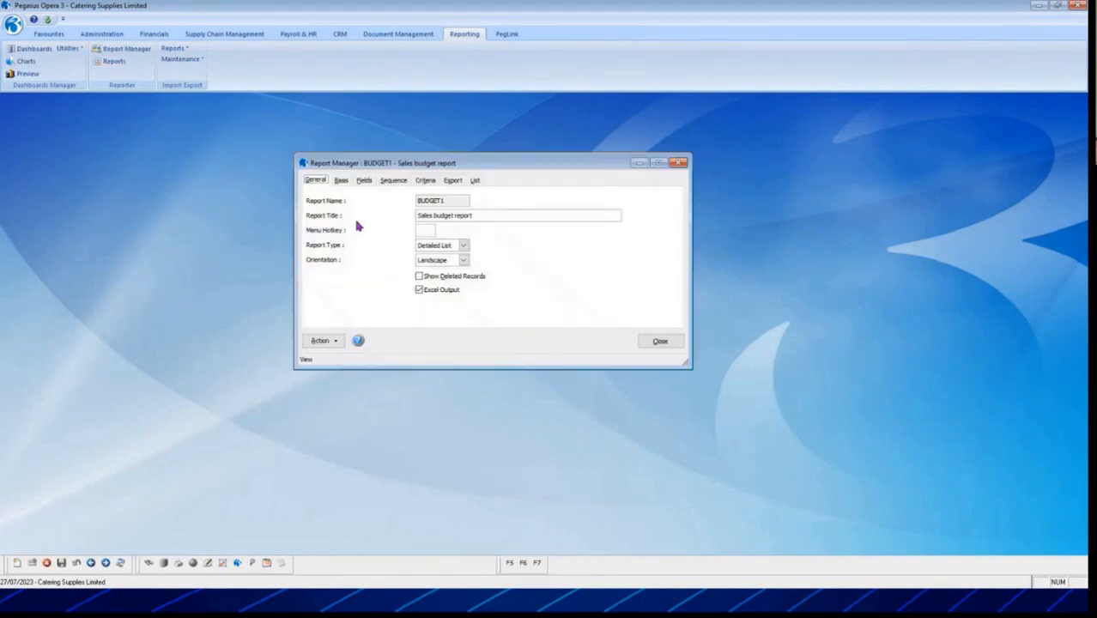
{"action": "left_click", "coordinate": [476, 180]}
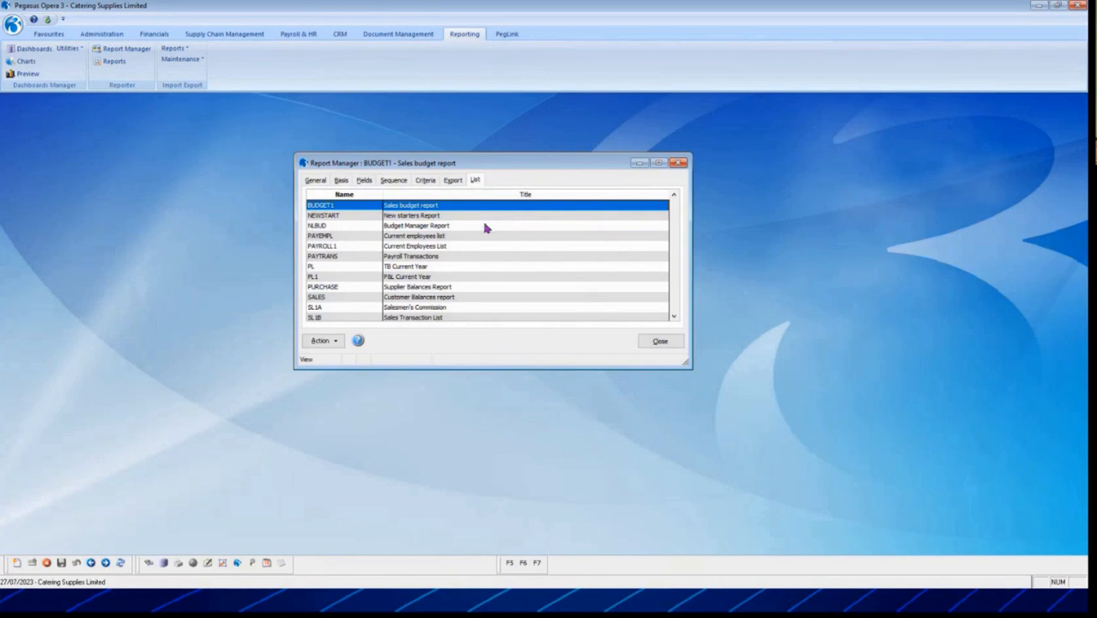
{"action": "scroll", "coordinate": [493, 232], "scroll_direction": "down", "scroll_amount": 1}
{"action": "scroll", "coordinate": [493, 233], "scroll_direction": "up", "scroll_amount": 1}
{"action": "left_click", "coordinate": [430, 267]}
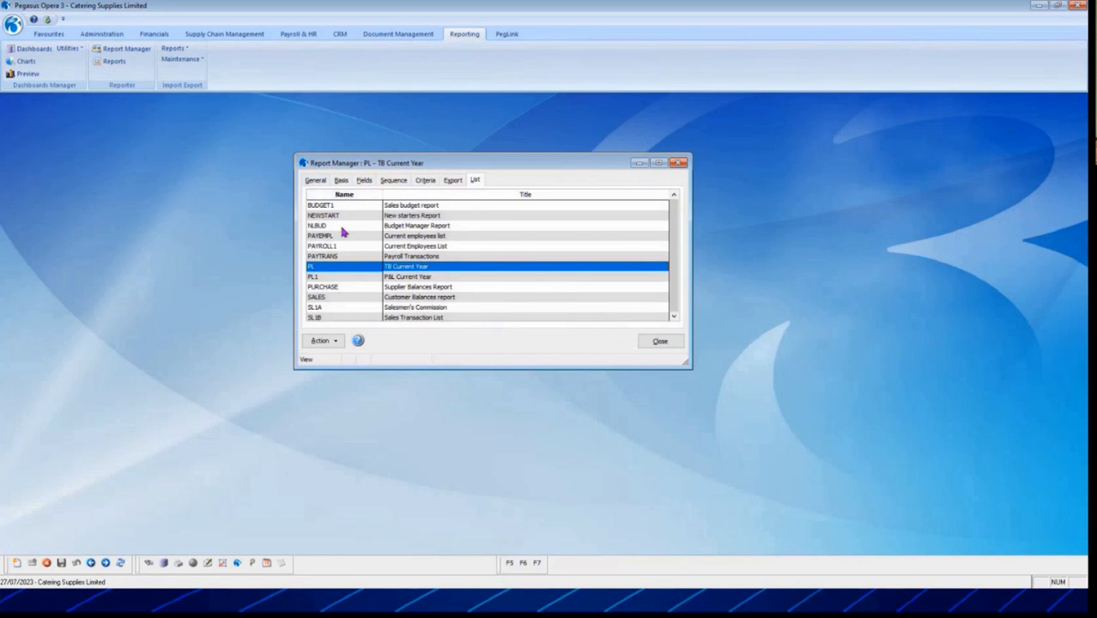
{"action": "left_click", "coordinate": [406, 278]}
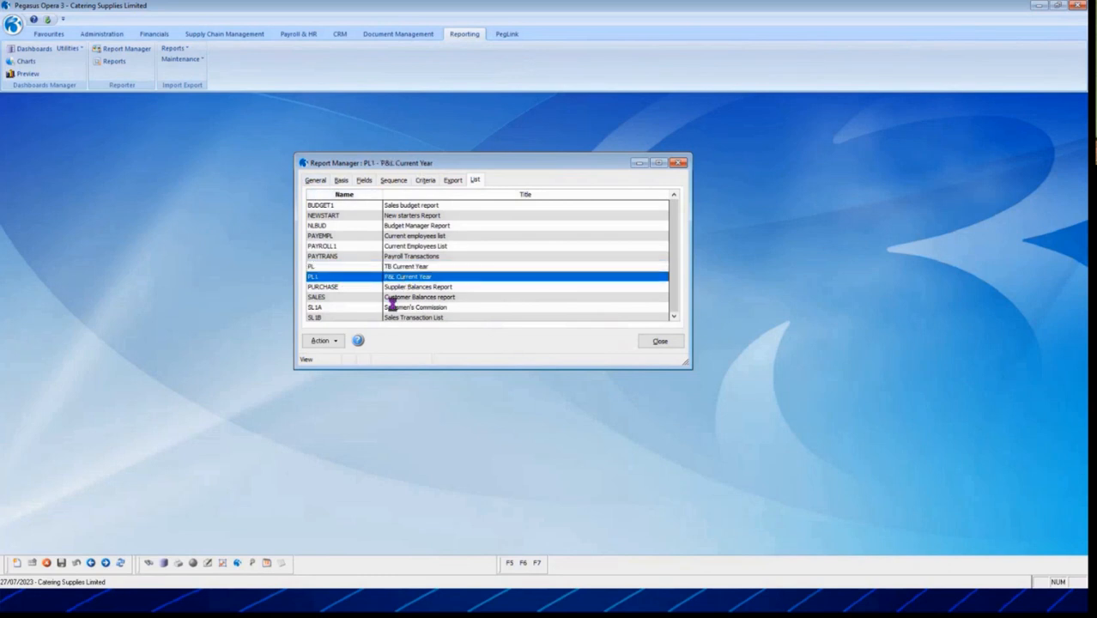
{"action": "left_click", "coordinate": [316, 181]}
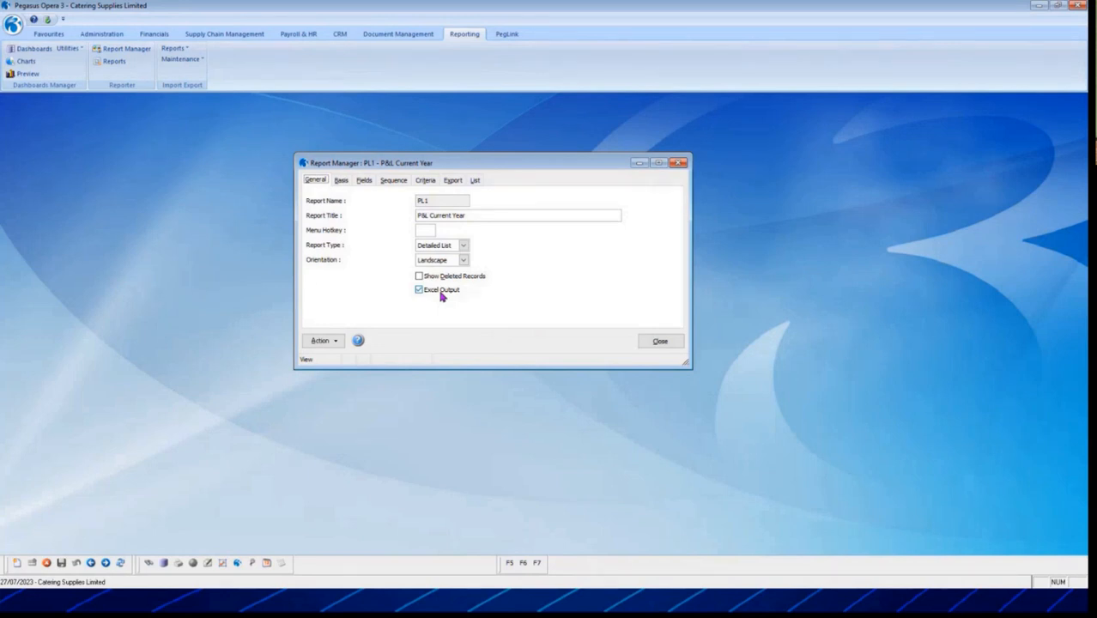
Add a customised Formula field below Balance in the selected fields of the PL1 report
{"action": "left_click", "coordinate": [341, 182]}
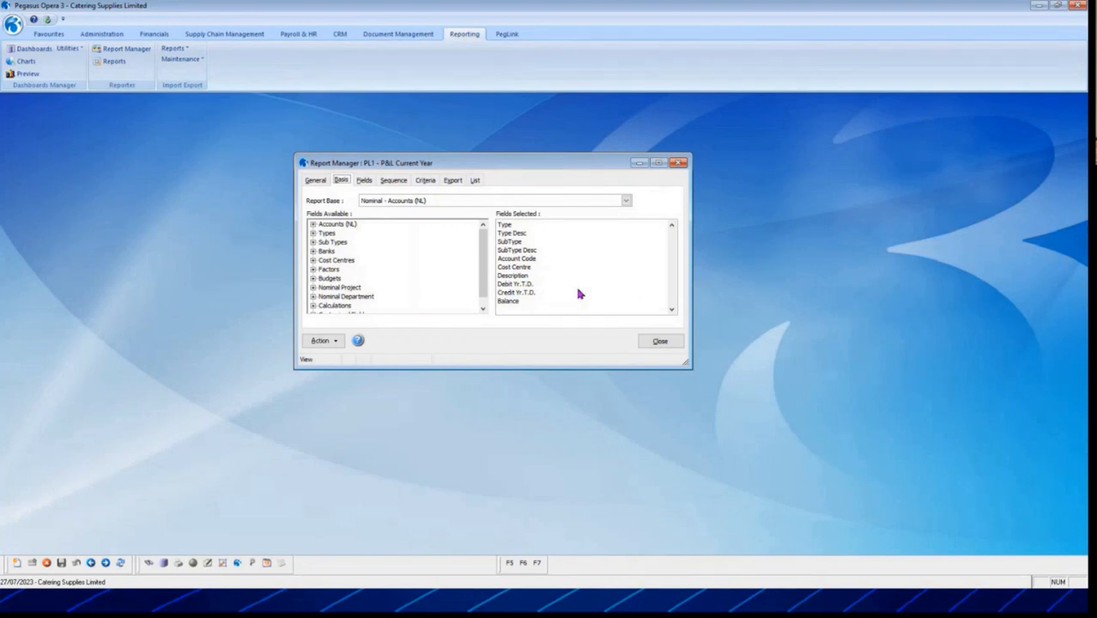
{"action": "left_click", "coordinate": [482, 308]}
{"action": "left_click", "coordinate": [313, 308]}
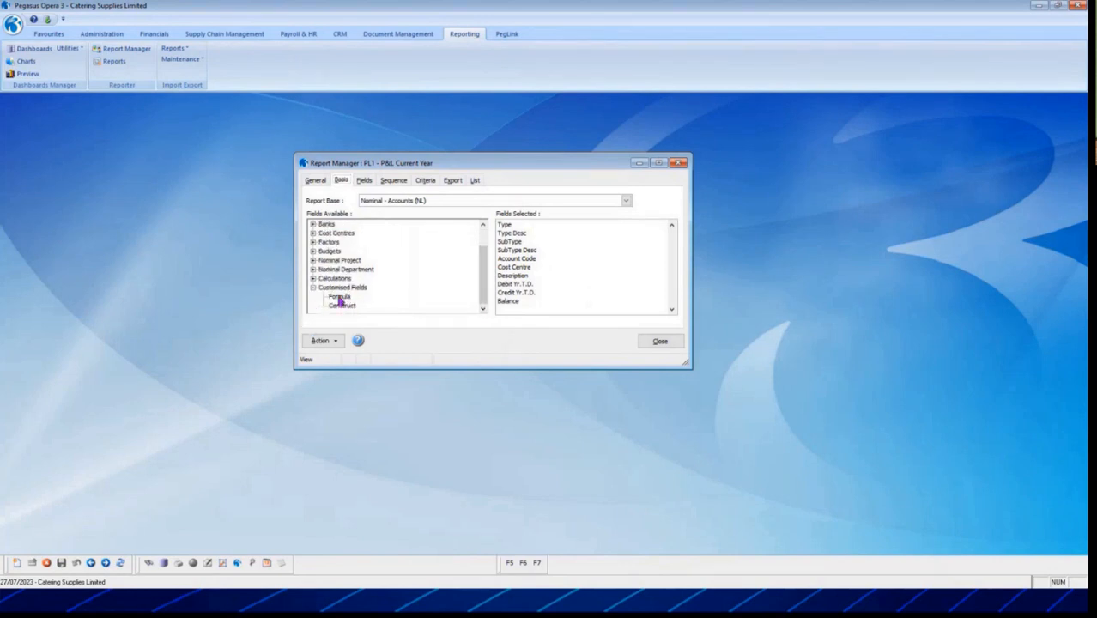
{"action": "left_click", "coordinate": [511, 301]}
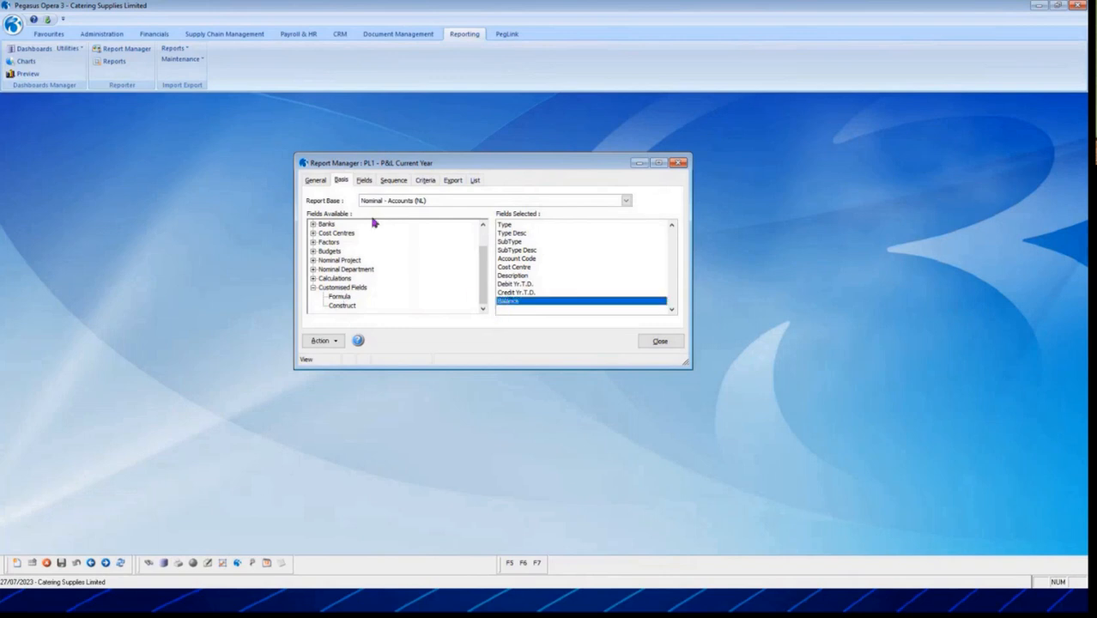
{"action": "double_click", "coordinate": [343, 297]}
{"action": "left_click", "coordinate": [515, 309]}
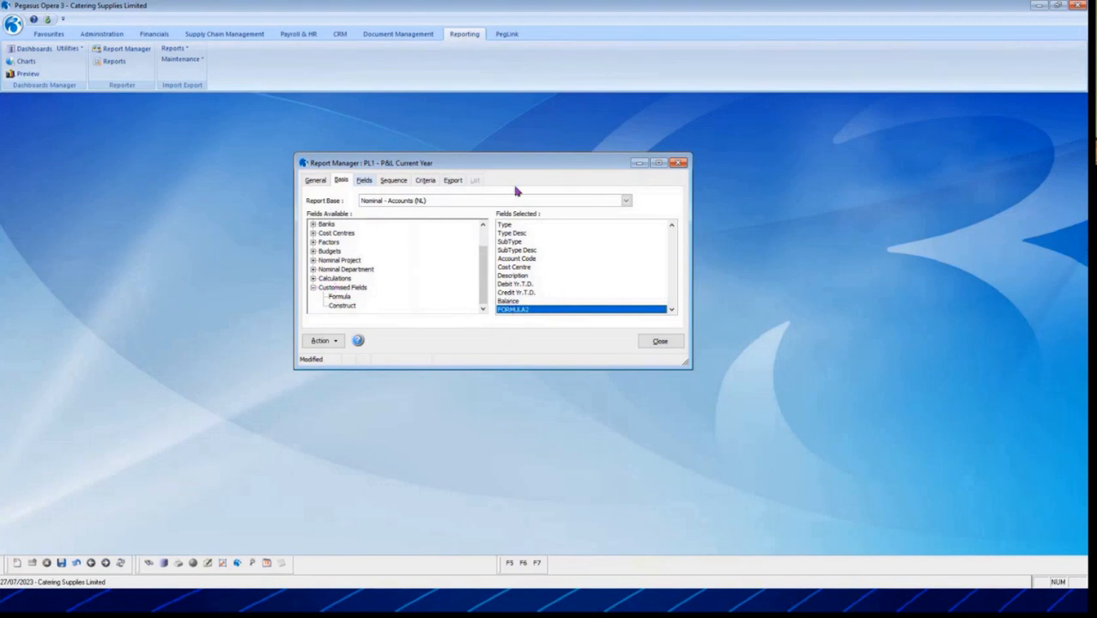
Examine the available Accounts (NL) fields and the title, width and expression settings of the Type, Type Desc, SubType and SubType Desc fields
{"action": "left_click", "coordinate": [314, 224]}
{"action": "scroll", "coordinate": [401, 260], "scroll_direction": "up", "scroll_amount": 1}
{"action": "left_click", "coordinate": [314, 225]}
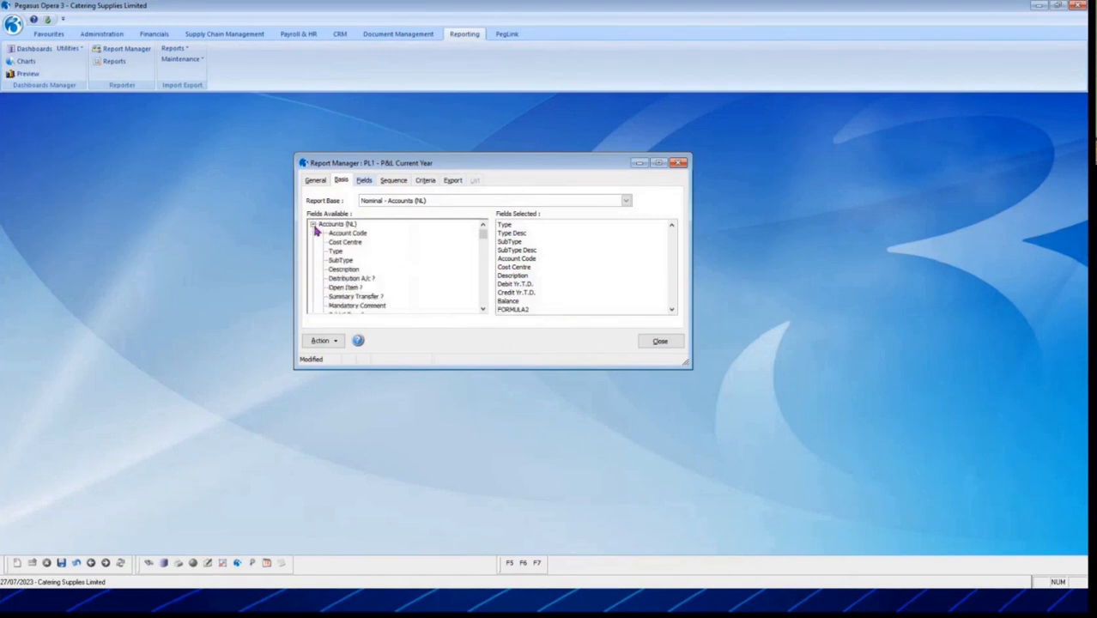
{"action": "scroll", "coordinate": [358, 269], "scroll_direction": "down", "scroll_amount": 5}
{"action": "scroll", "coordinate": [358, 269], "scroll_direction": "up", "scroll_amount": 5}
{"action": "left_click", "coordinate": [313, 224]}
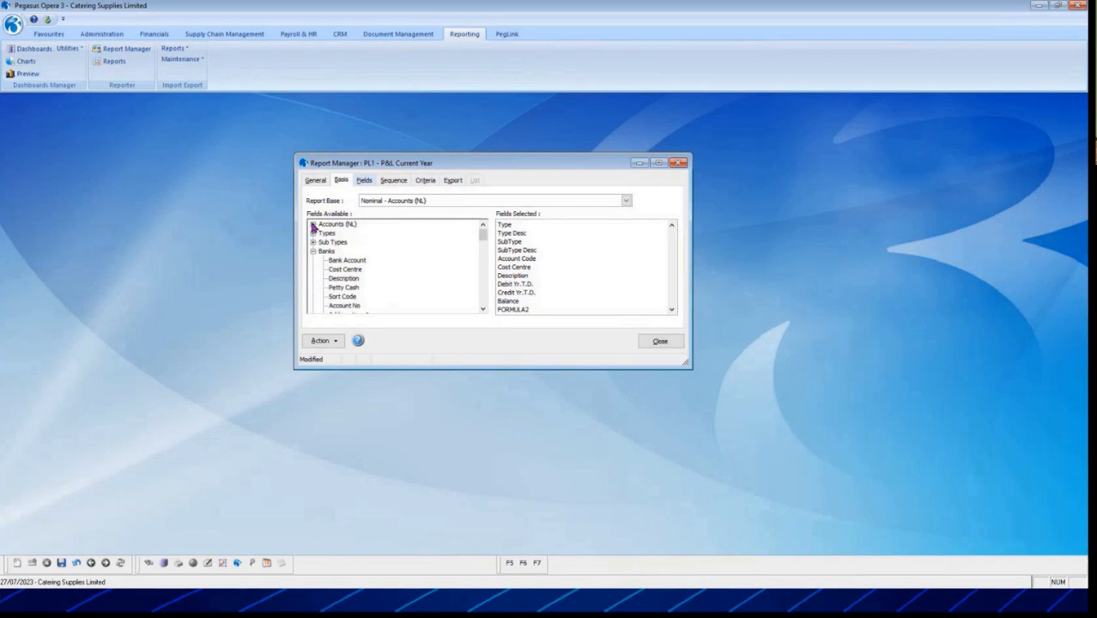
{"action": "left_click", "coordinate": [365, 182]}
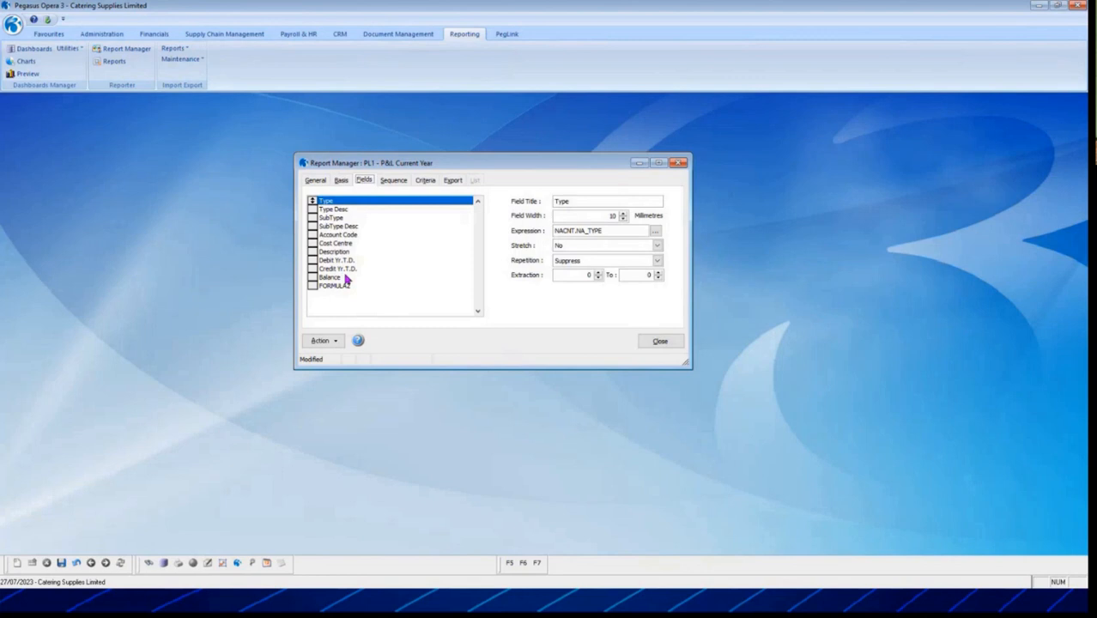
{"action": "left_click", "coordinate": [338, 211]}
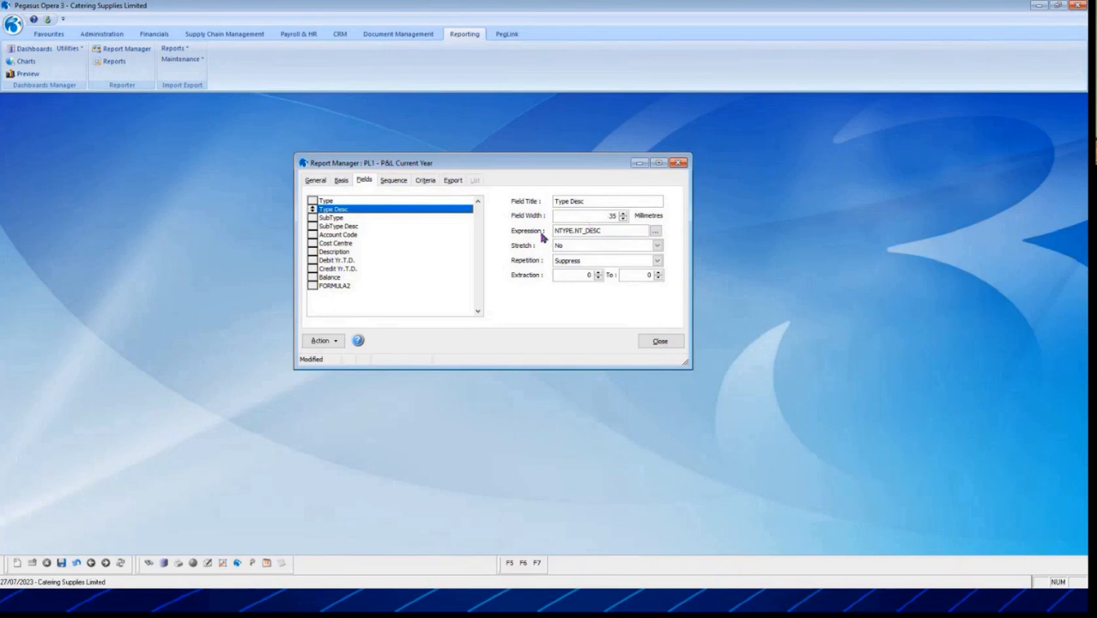
{"action": "left_click", "coordinate": [336, 220]}
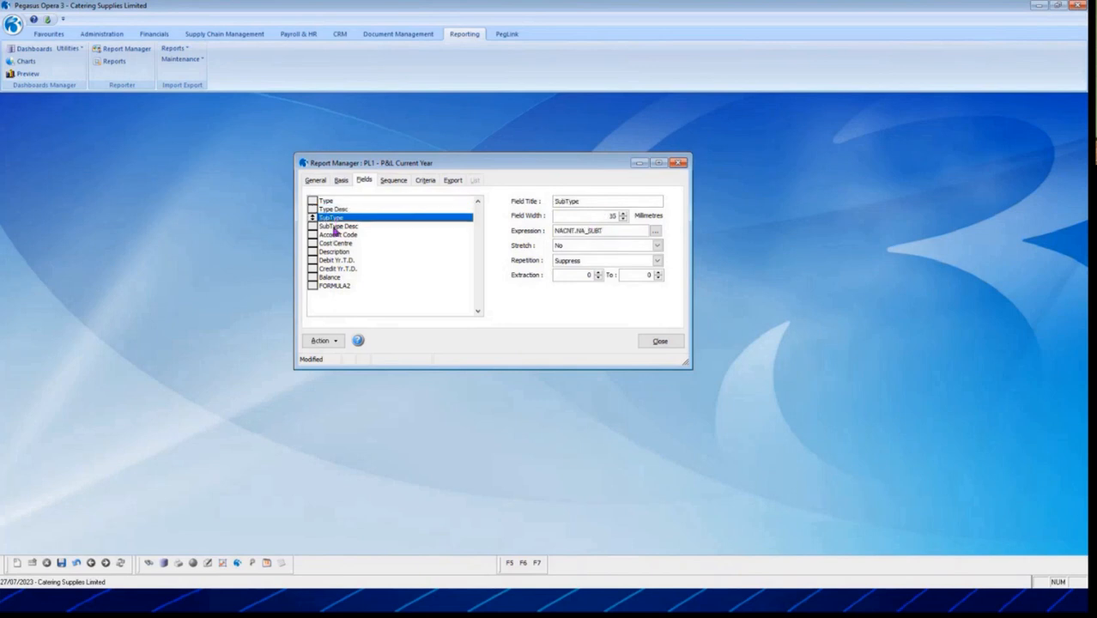
{"action": "left_click", "coordinate": [334, 227]}
{"action": "left_click", "coordinate": [327, 202]}
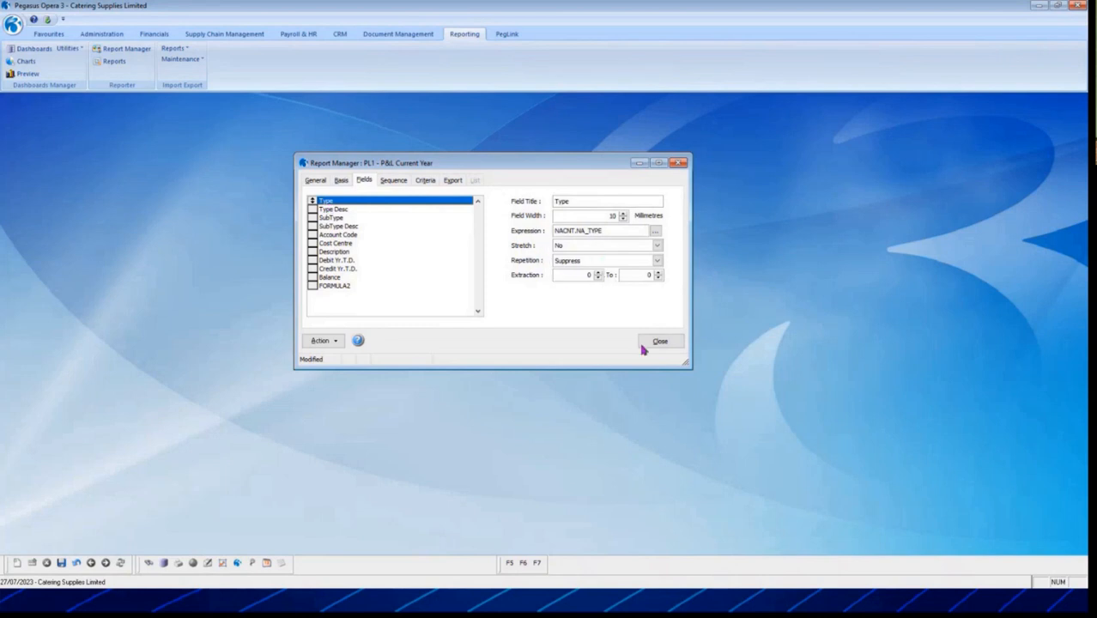
{"action": "left_click", "coordinate": [353, 210]}
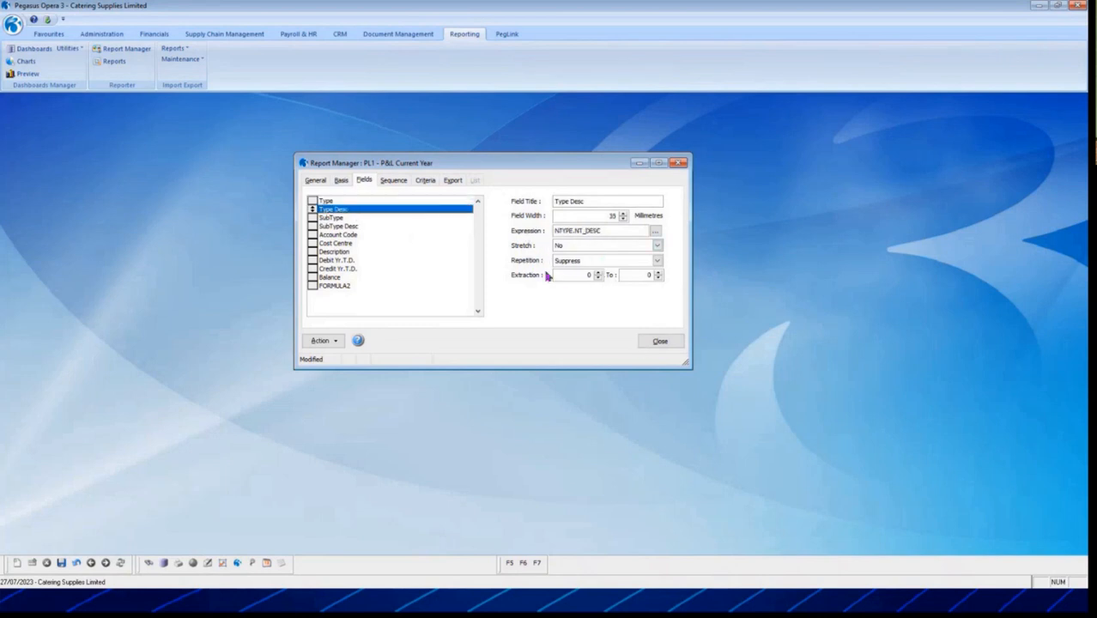
Examine the title, width and expression settings of the fields from SubType down to Debit Yr.T.D
{"action": "left_click", "coordinate": [333, 221]}
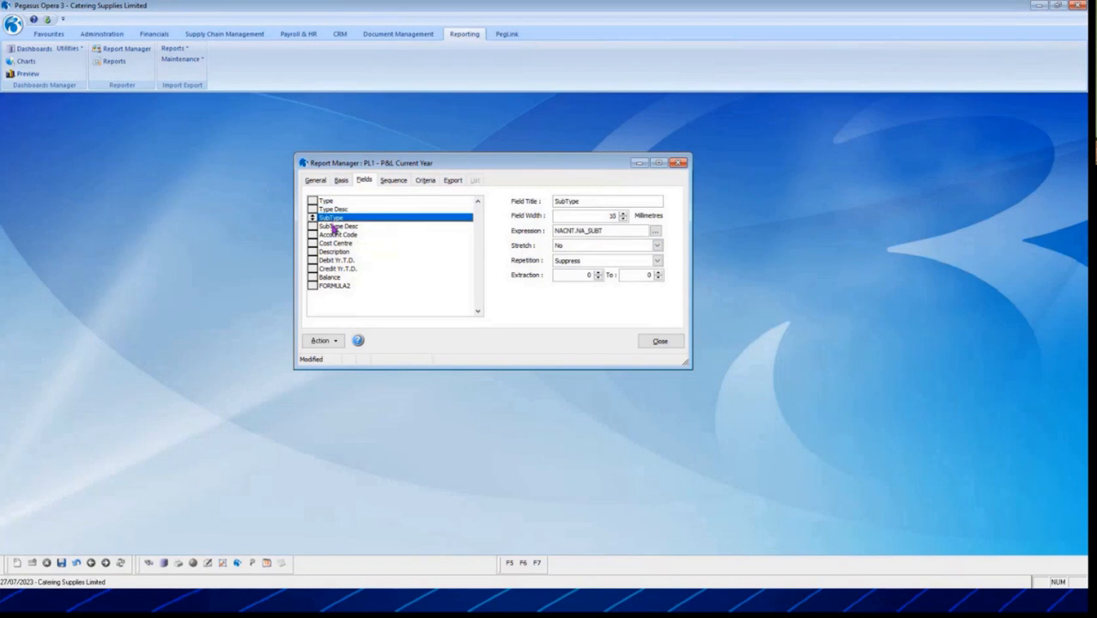
{"action": "left_click", "coordinate": [334, 226]}
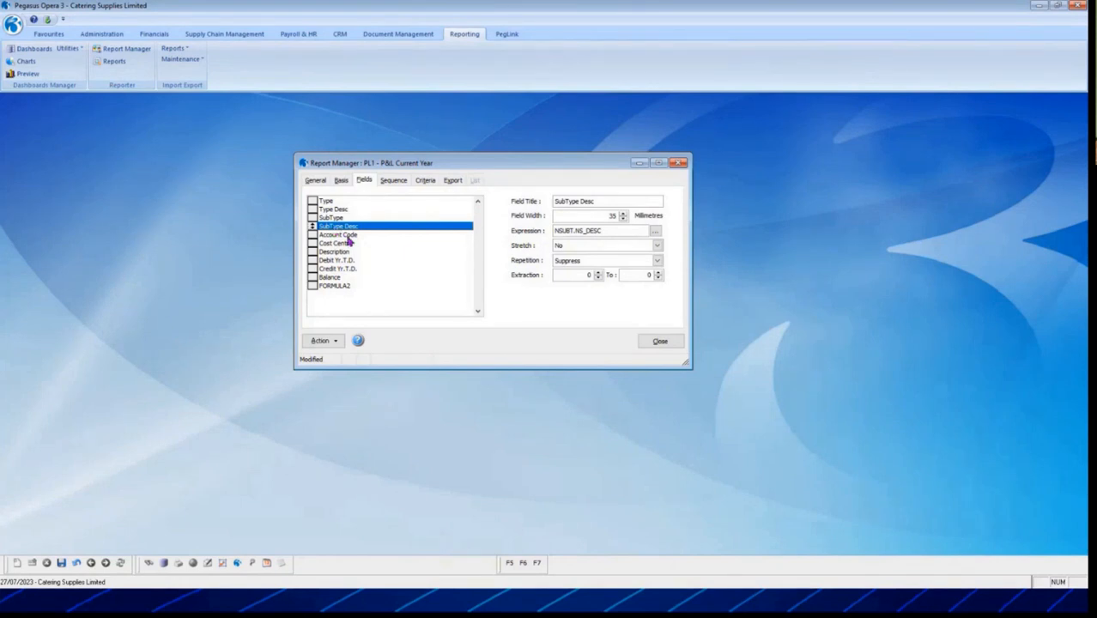
{"action": "left_click", "coordinate": [347, 237]}
{"action": "left_click", "coordinate": [343, 244]}
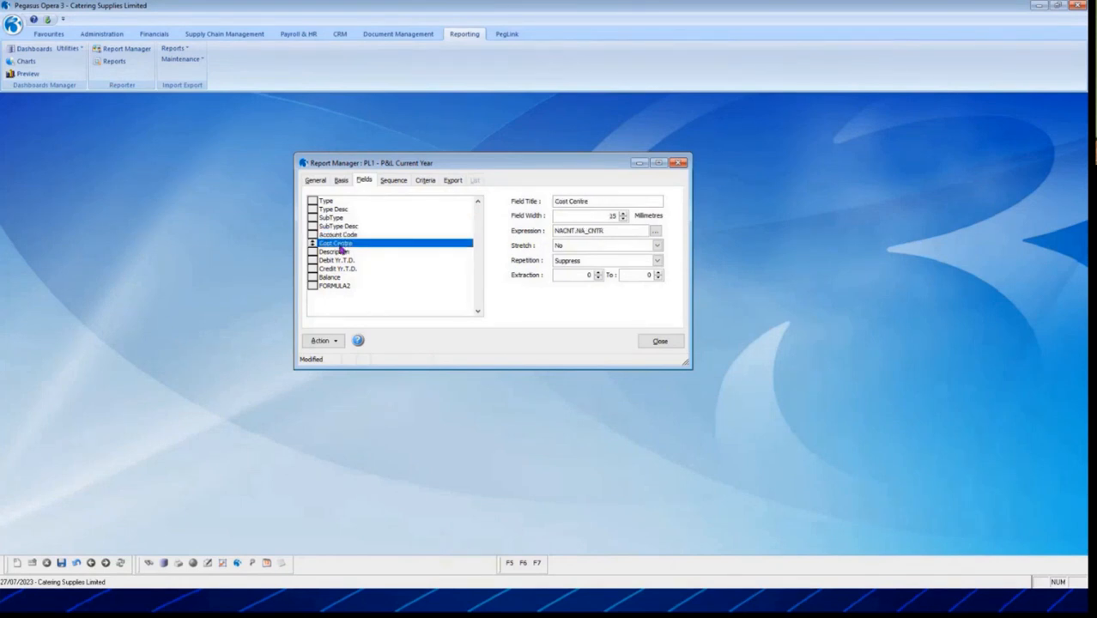
{"action": "left_click", "coordinate": [342, 253]}
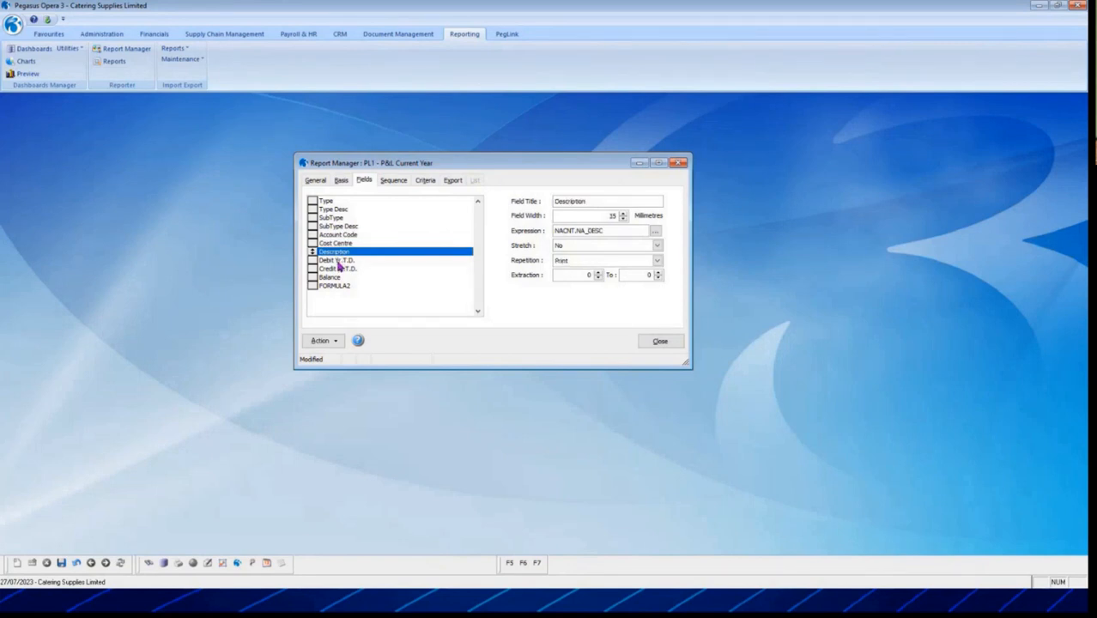
{"action": "left_click", "coordinate": [337, 260]}
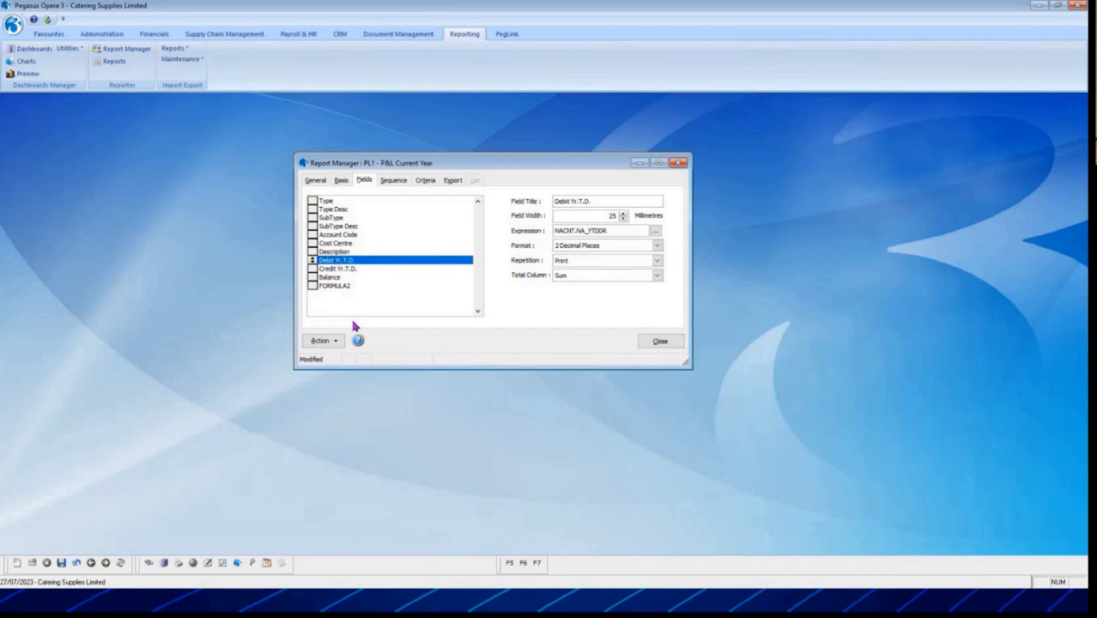
Examine the total column options of Debit Yr.T.D., the Credit Yr.T.D. settings and the full expression behind Balance
{"action": "left_click", "coordinate": [657, 276]}
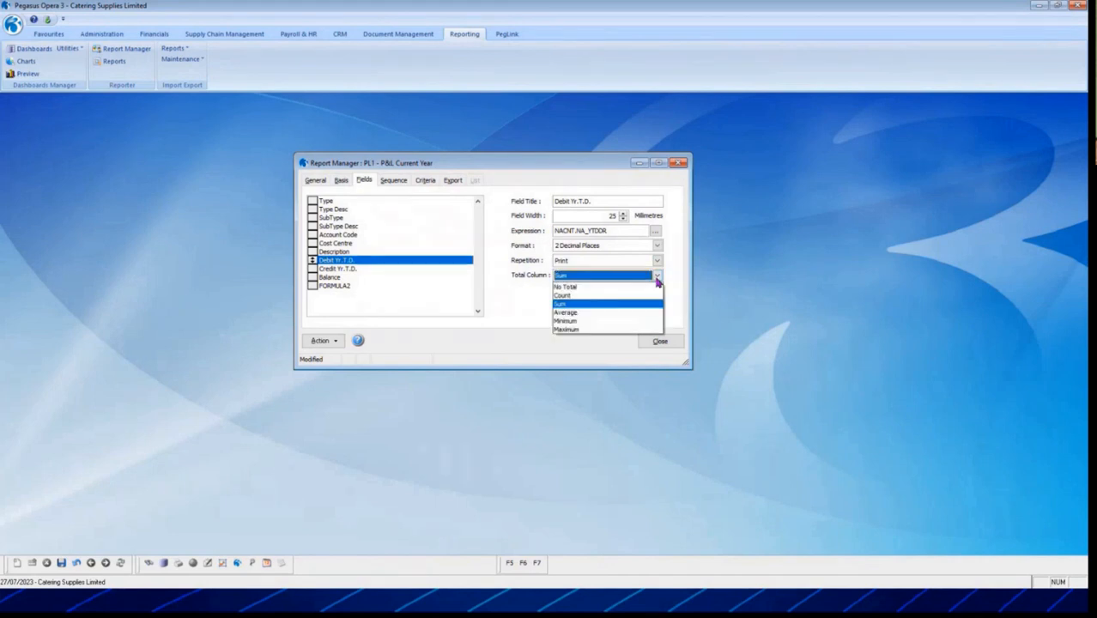
{"action": "left_click", "coordinate": [619, 306]}
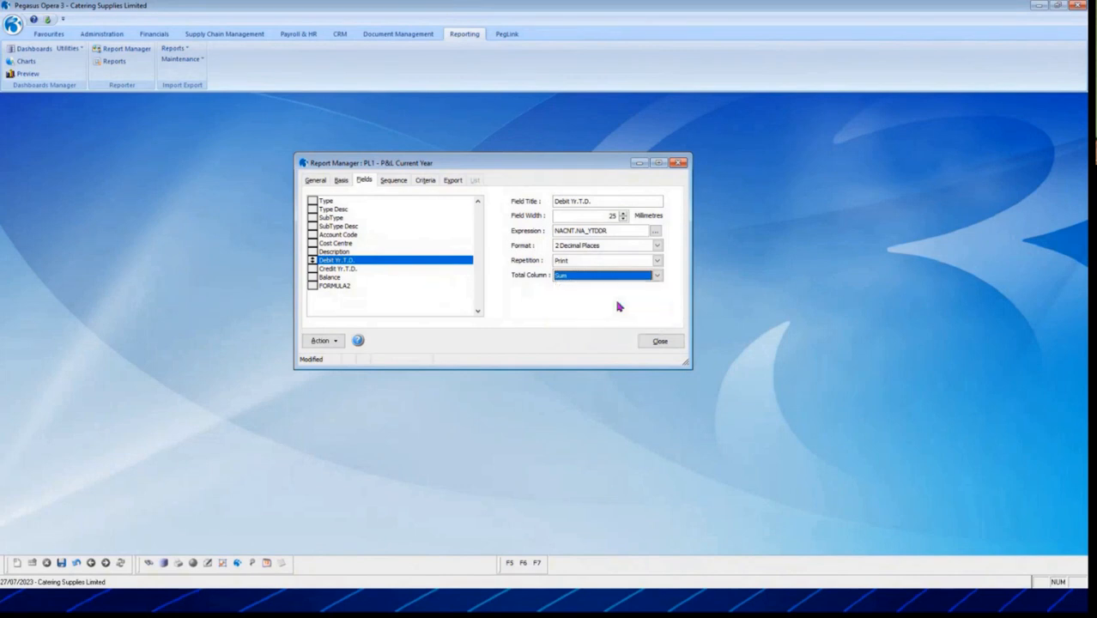
{"action": "left_click", "coordinate": [335, 271]}
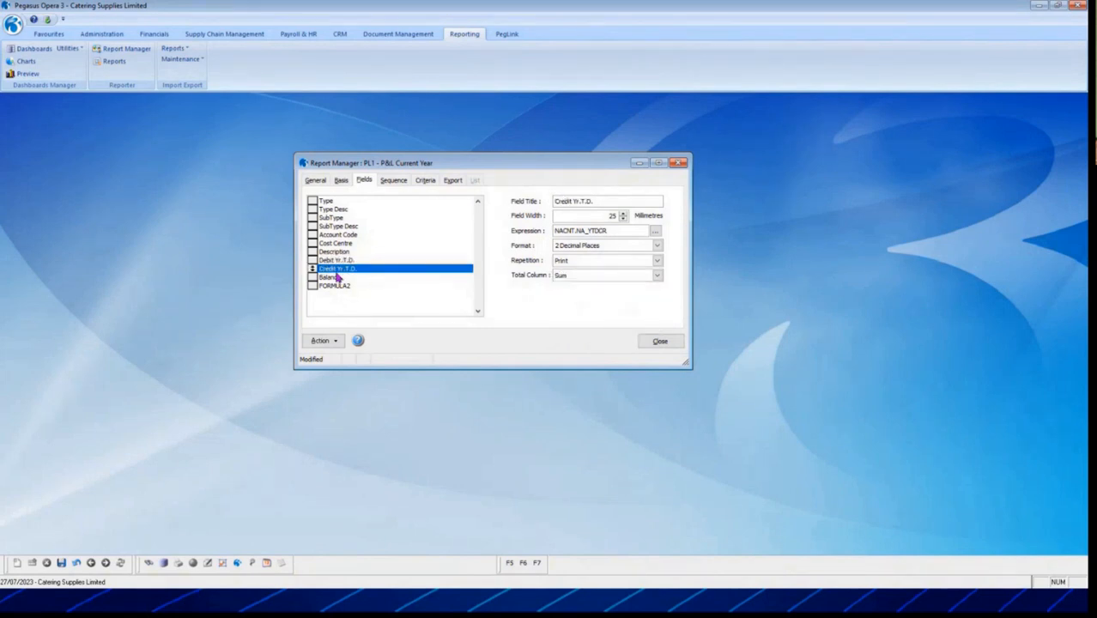
{"action": "left_click", "coordinate": [327, 278]}
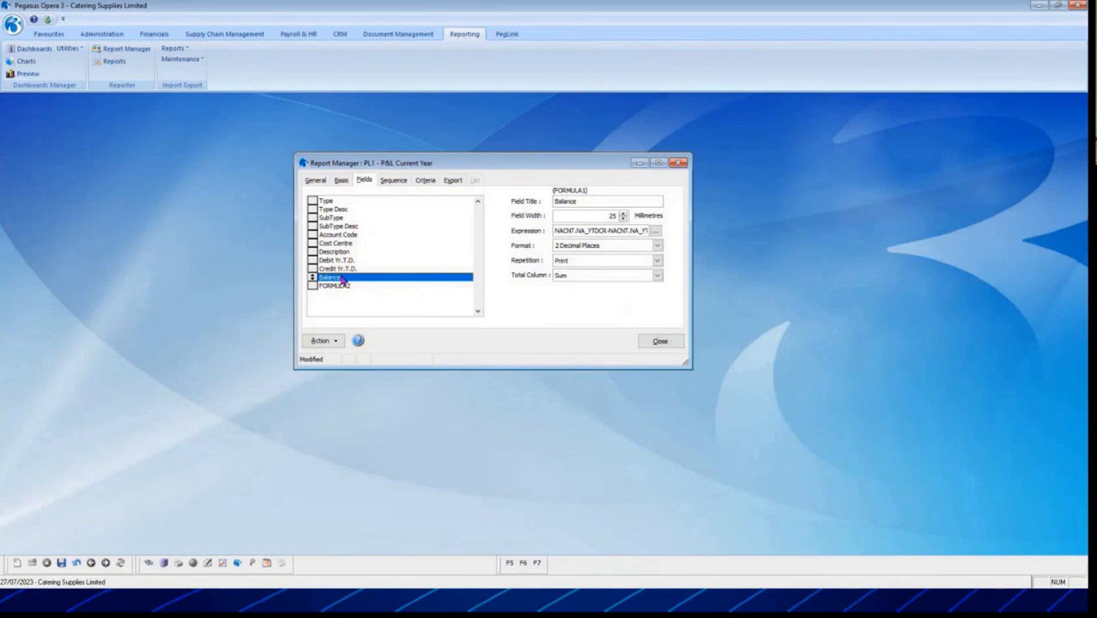
{"action": "left_click_drag", "start_coordinate": [599, 231], "coordinate": [627, 314]}
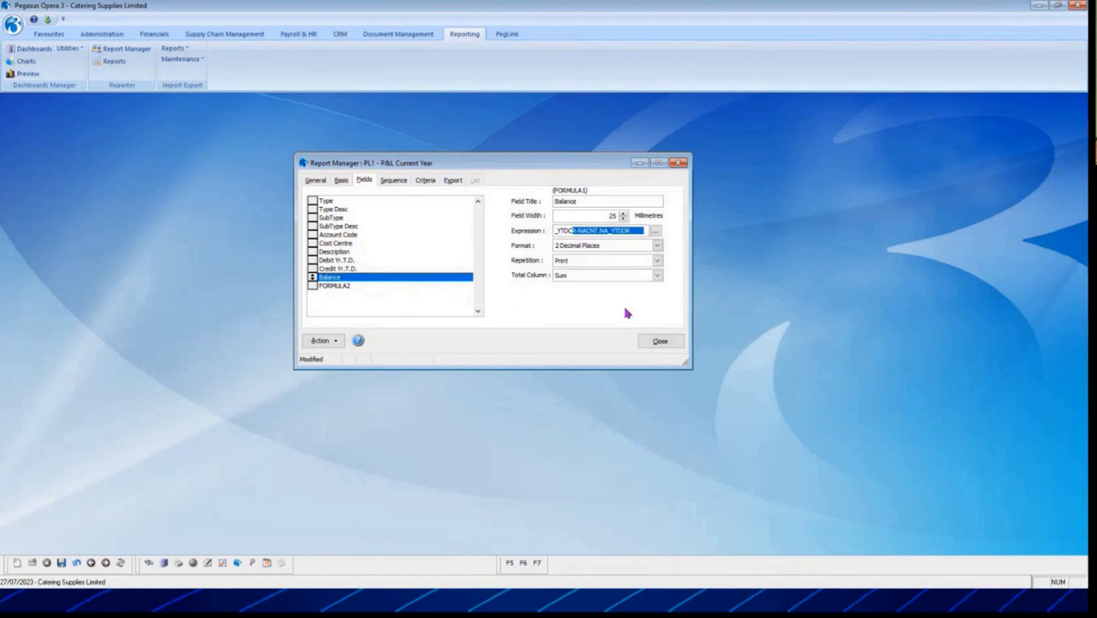
Enter ?-? as the expression of the FORMULA2 field to start the selection of its two expression fields
{"action": "left_click", "coordinate": [340, 287]}
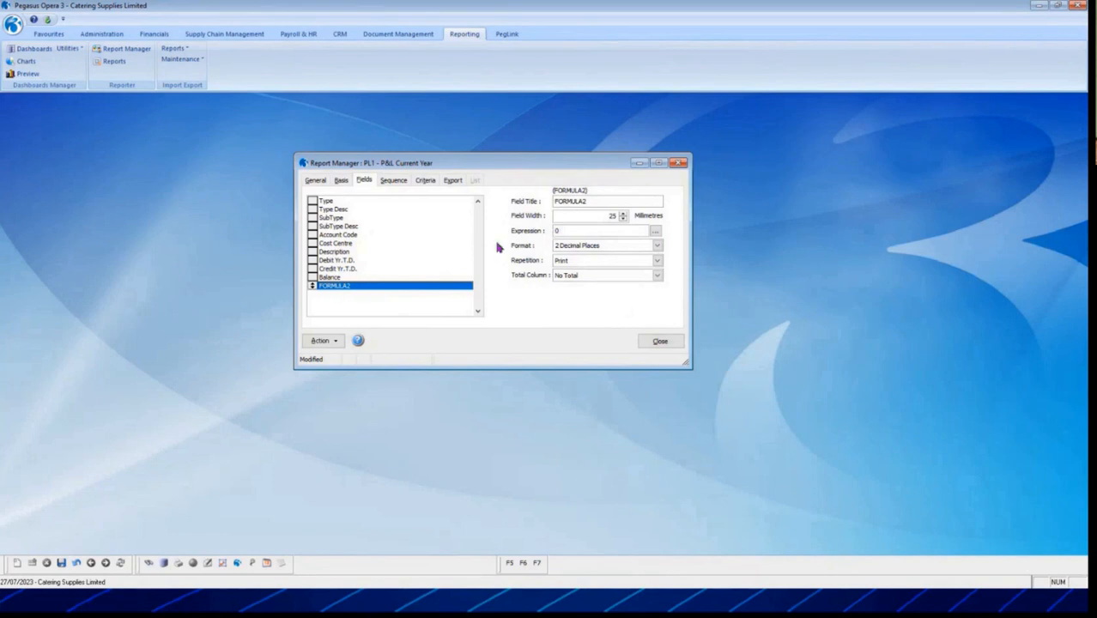
{"action": "left_click", "coordinate": [559, 230]}
{"action": "type", "text": "(-"}
{"action": "key", "text": "Tab"}
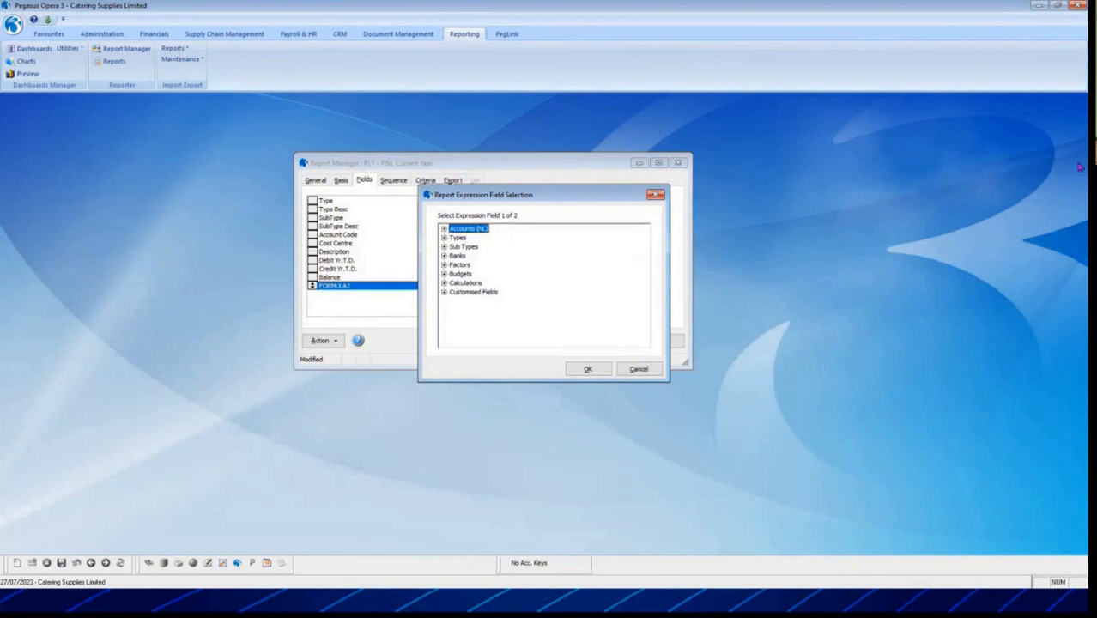
Choose Credit Yr.T.D. from Accounts (NL) as the first field of the expression
{"action": "left_click_drag", "start_coordinate": [556, 195], "coordinate": [678, 244]}
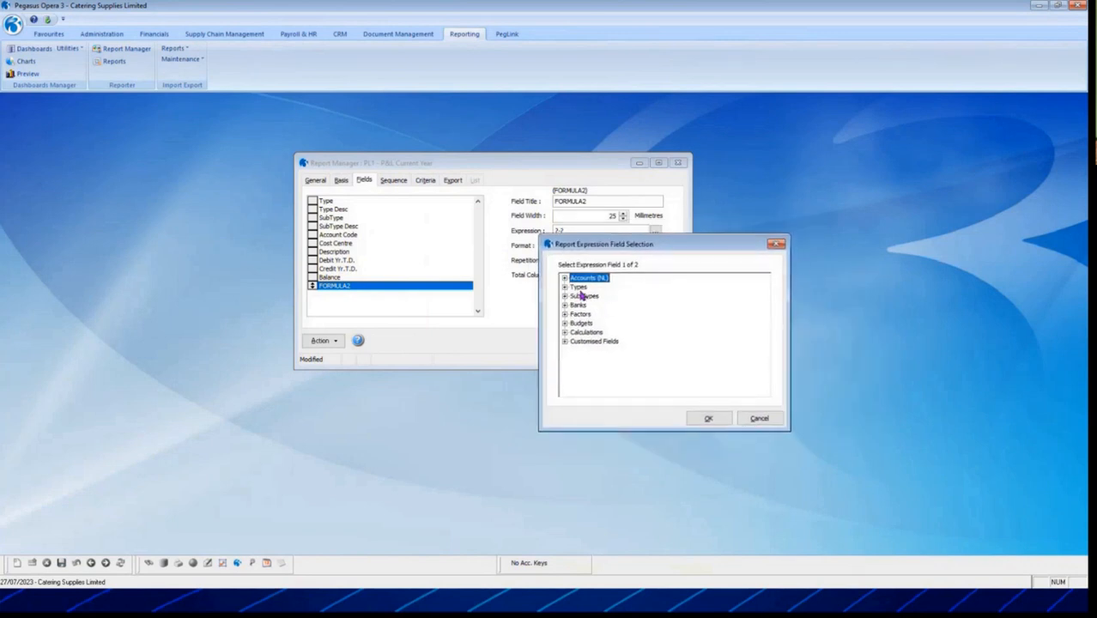
{"action": "left_click", "coordinate": [565, 279]}
{"action": "left_click", "coordinate": [604, 323]}
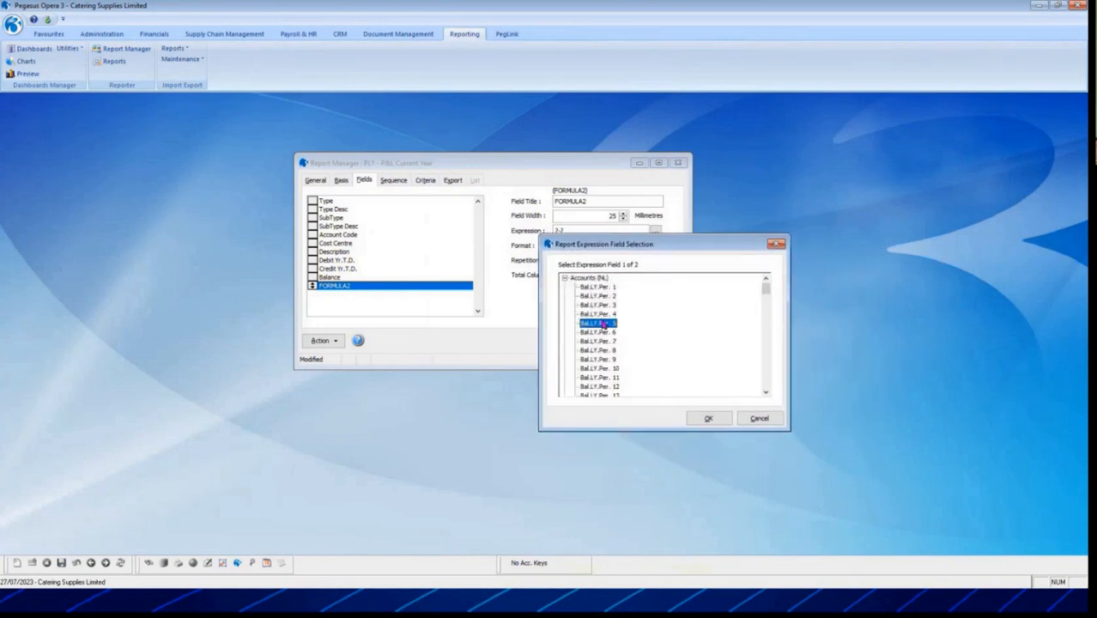
{"action": "scroll", "coordinate": [606, 350], "scroll_direction": "down", "scroll_amount": 10}
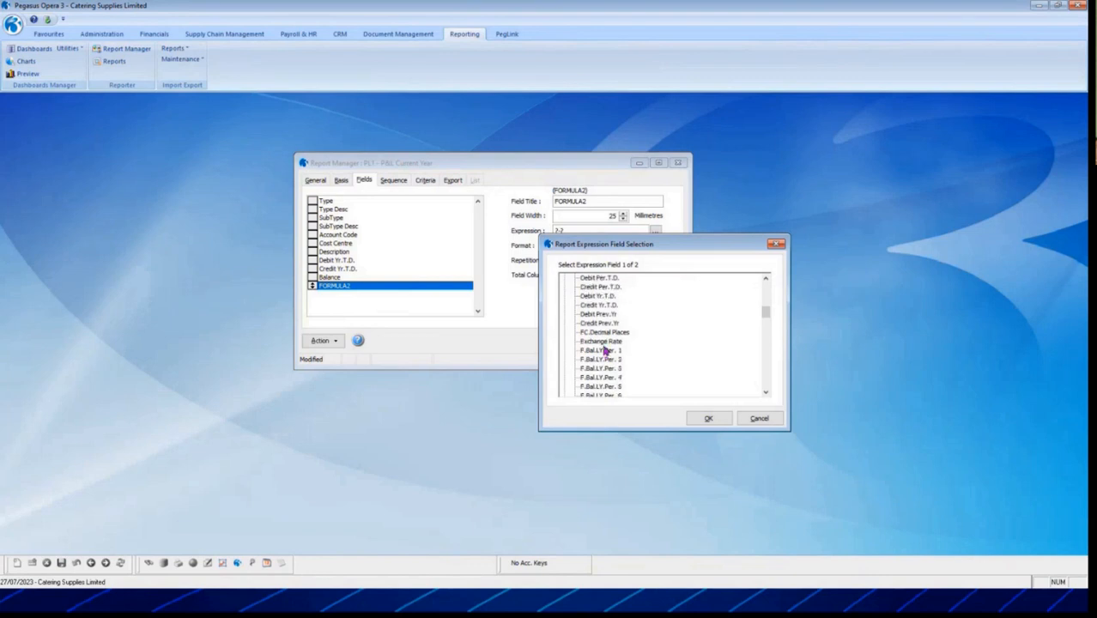
{"action": "scroll", "coordinate": [605, 350], "scroll_direction": "down", "scroll_amount": 10}
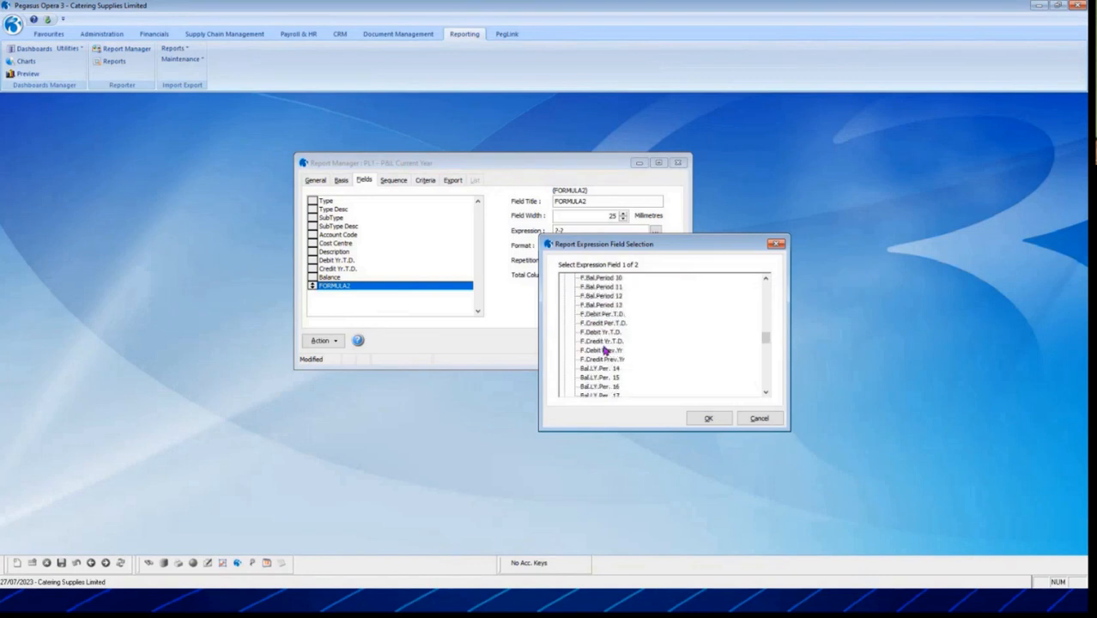
{"action": "scroll", "coordinate": [605, 350], "scroll_direction": "down", "scroll_amount": 2}
{"action": "scroll", "coordinate": [605, 351], "scroll_direction": "down", "scroll_amount": 5}
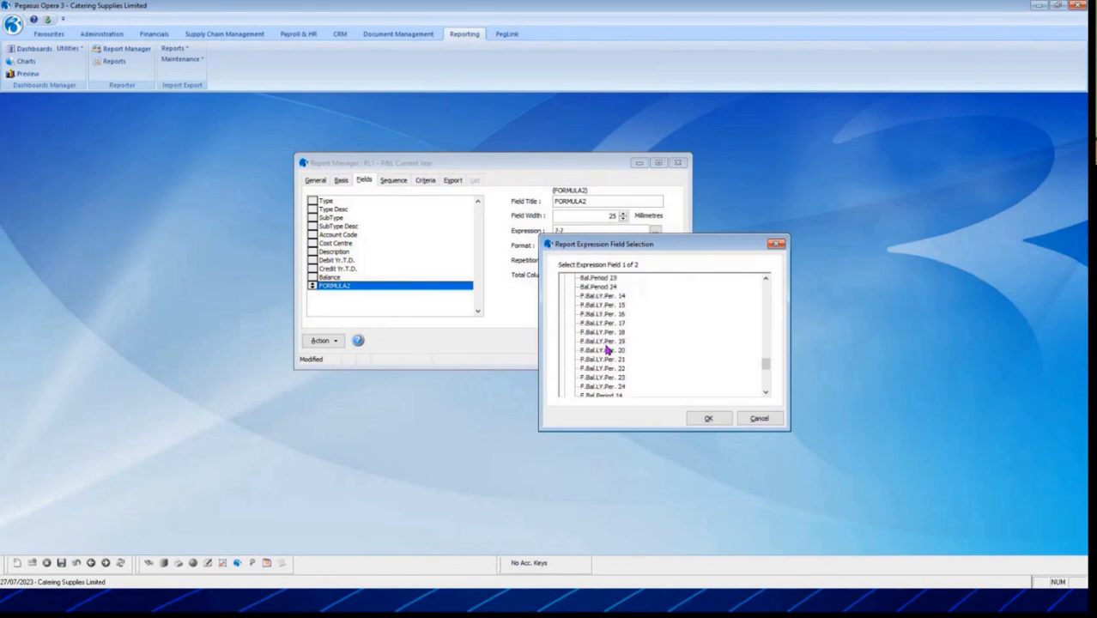
{"action": "scroll", "coordinate": [605, 351], "scroll_direction": "up", "scroll_amount": 10}
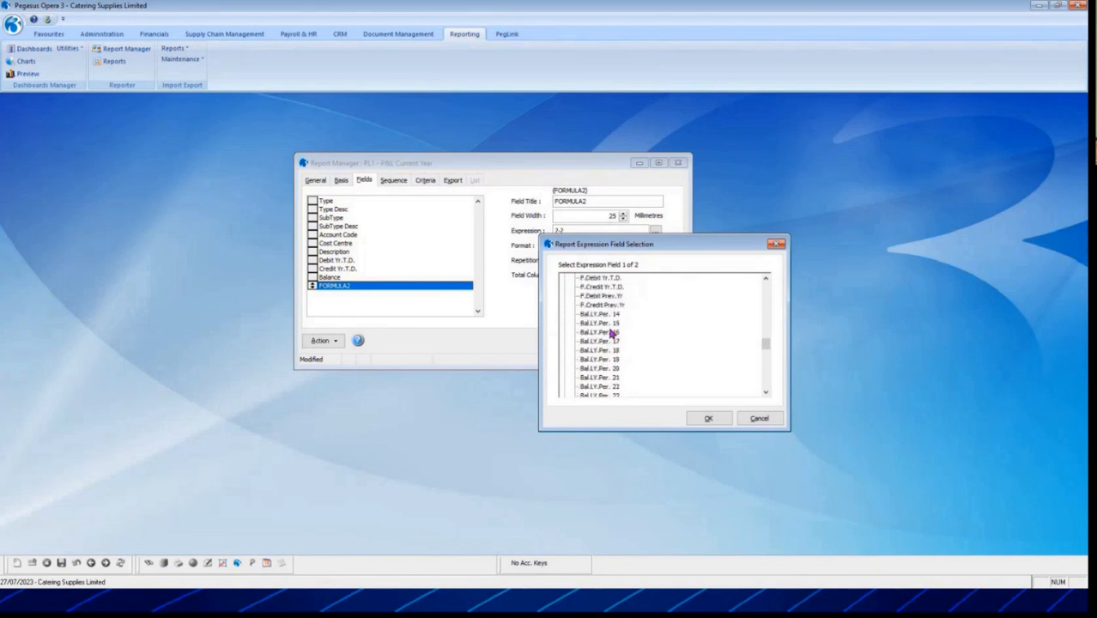
{"action": "scroll", "coordinate": [612, 334], "scroll_direction": "up", "scroll_amount": 5}
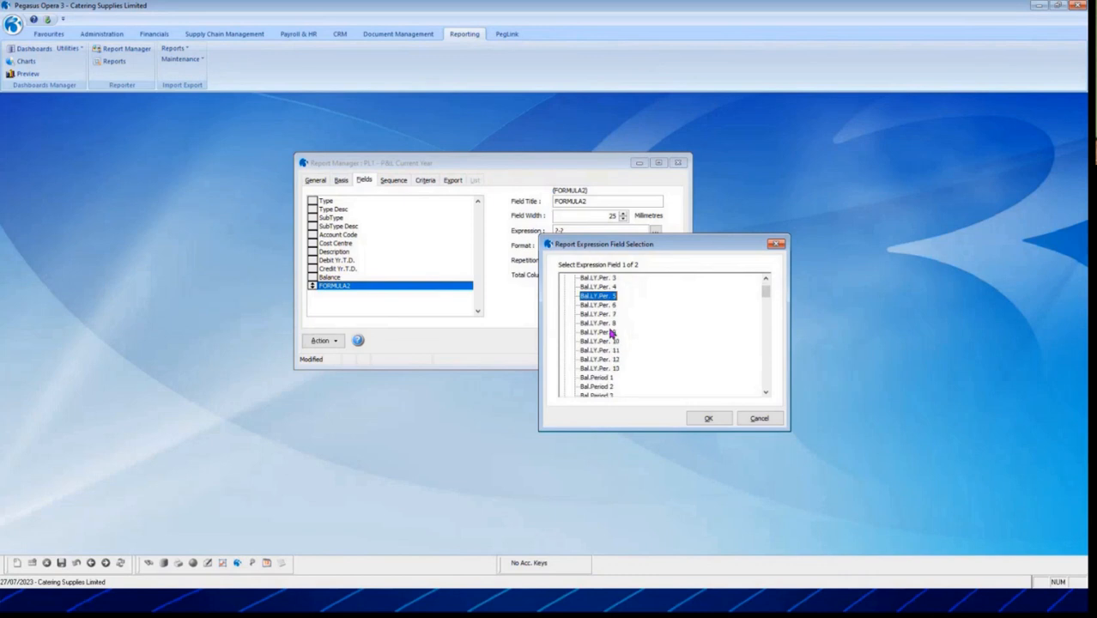
{"action": "scroll", "coordinate": [608, 348], "scroll_direction": "down", "scroll_amount": 5}
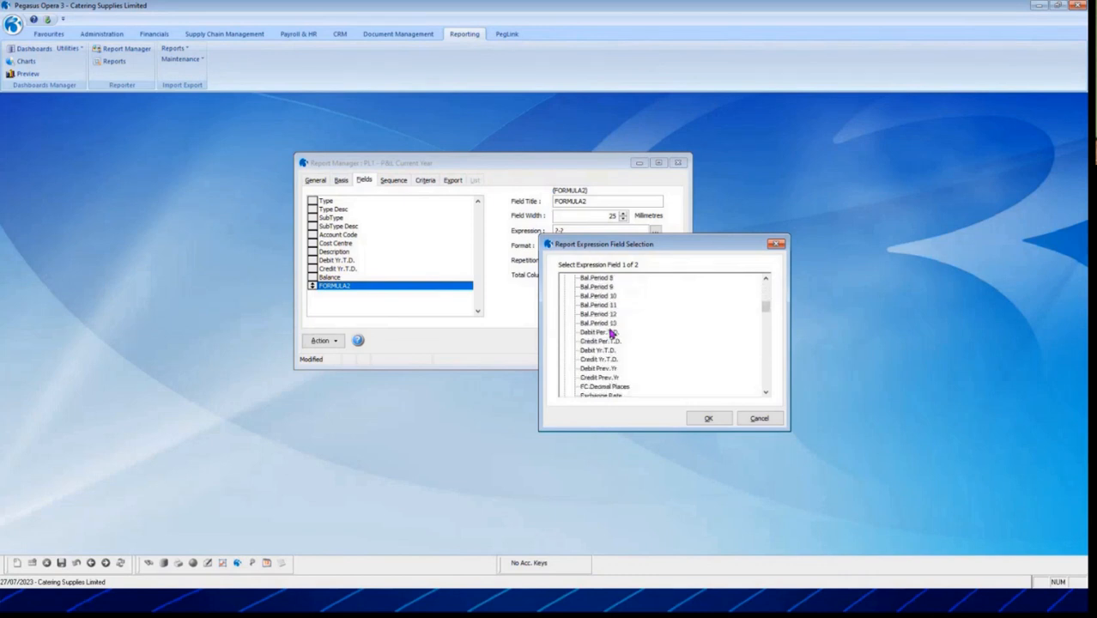
{"action": "left_click", "coordinate": [607, 351]}
{"action": "left_click", "coordinate": [601, 360]}
{"action": "double_click", "coordinate": [601, 361]}
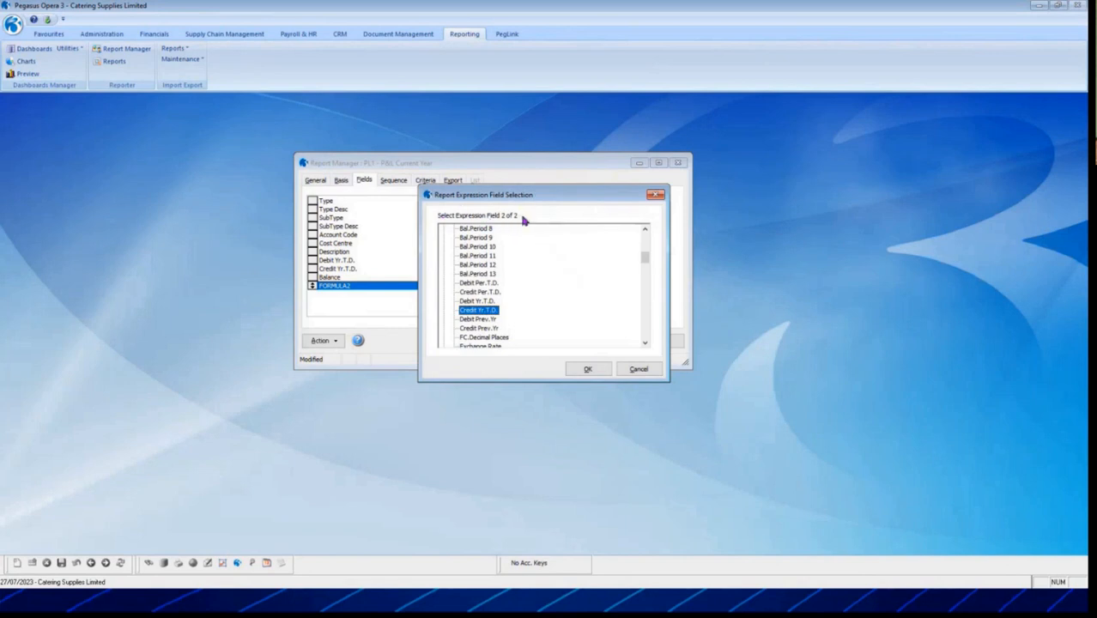
Choose Debit Yr.T.D. as the second field of the expression and check the completed formula
{"action": "left_click", "coordinate": [479, 303]}
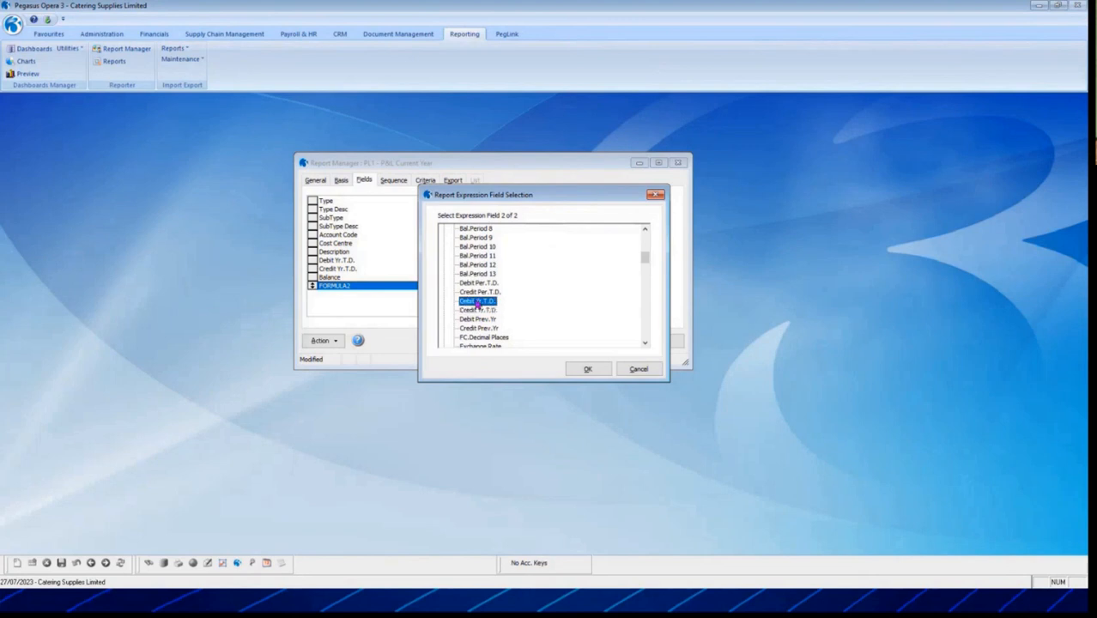
{"action": "double_click", "coordinate": [478, 303]}
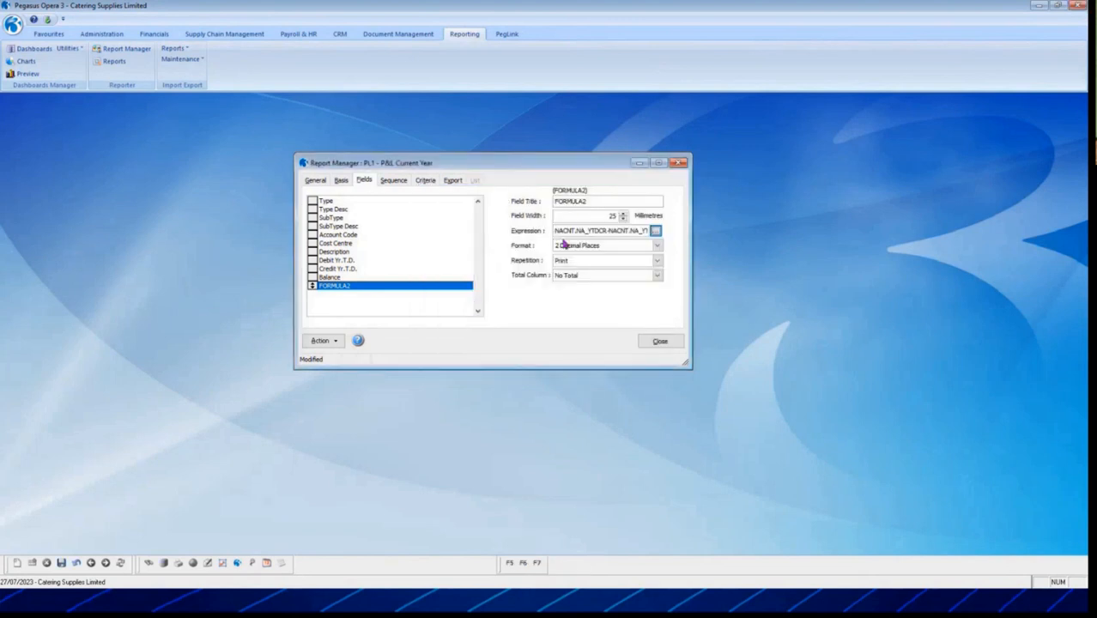
{"action": "left_click_drag", "start_coordinate": [555, 231], "coordinate": [604, 229]}
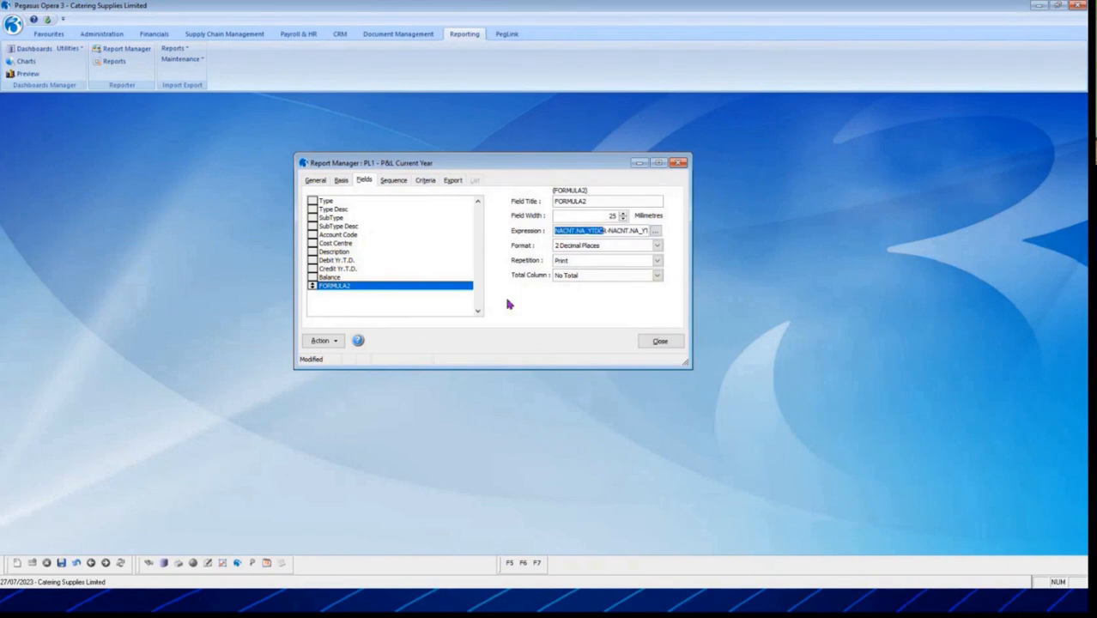
{"action": "left_click", "coordinate": [419, 297]}
Title the formula field Balance 2, set its total column to Sum and save the report
{"action": "left_click_drag", "start_coordinate": [591, 205], "coordinate": [544, 202]}
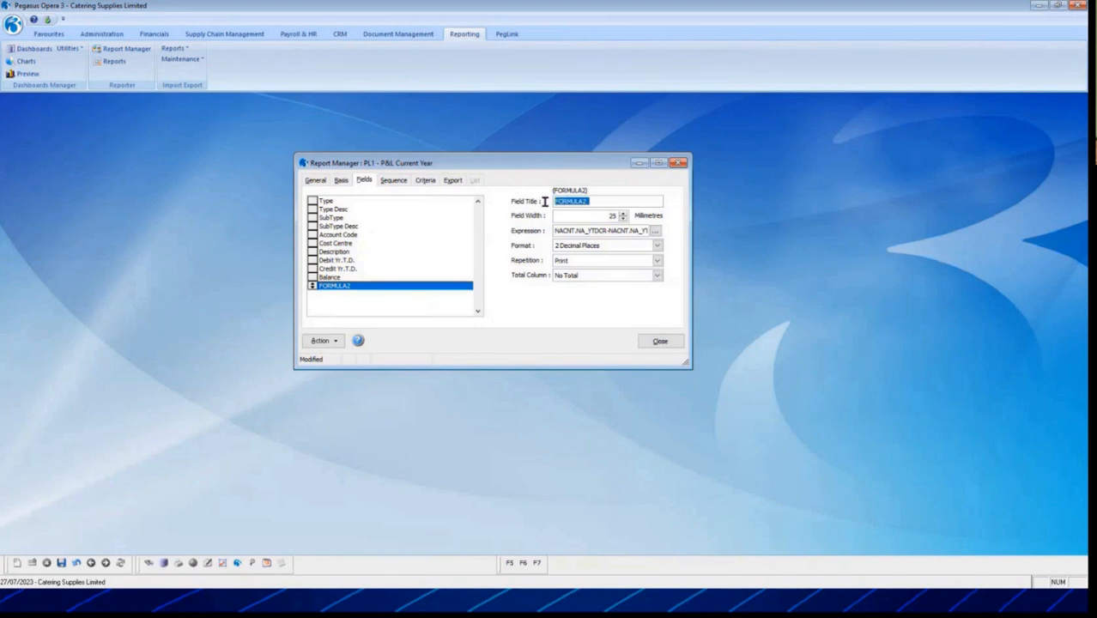
{"action": "type", "text": "Balance 2"}
{"action": "left_click", "coordinate": [657, 276]}
{"action": "left_click", "coordinate": [601, 305]}
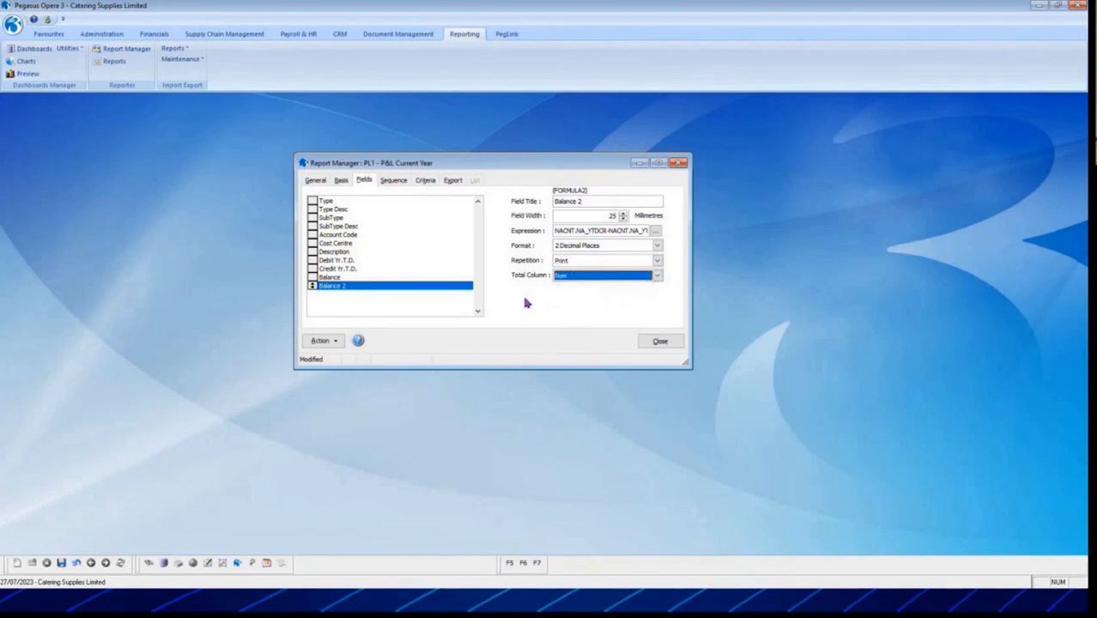
{"action": "left_click", "coordinate": [62, 564]}
Review the sequence and criteria settings of the PL1 report and run its preview as a report
{"action": "left_click", "coordinate": [395, 180]}
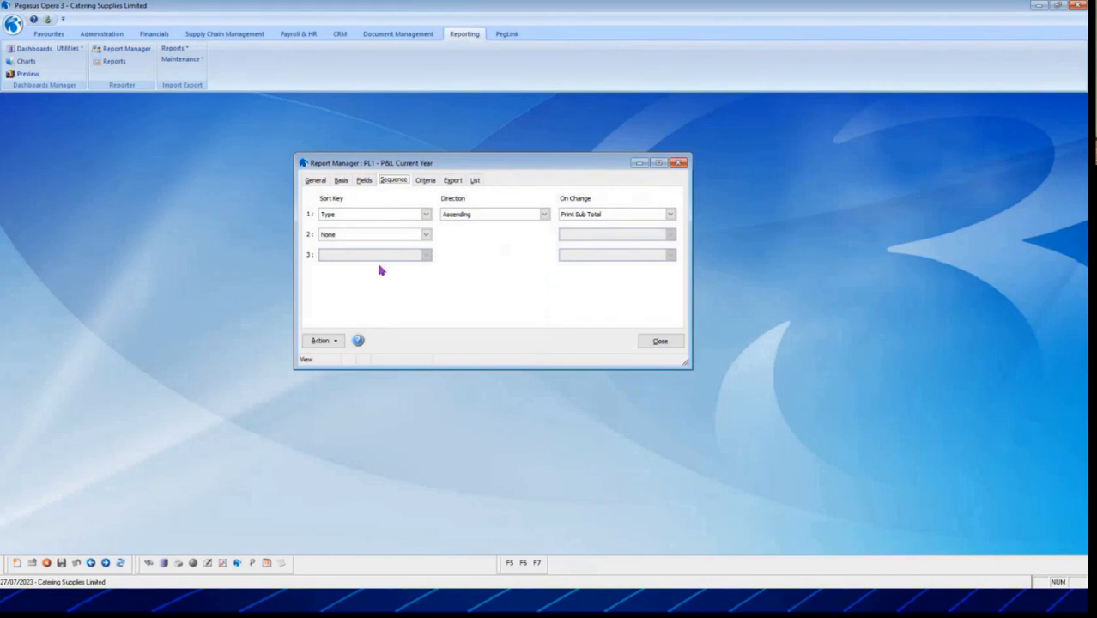
{"action": "left_click", "coordinate": [425, 179]}
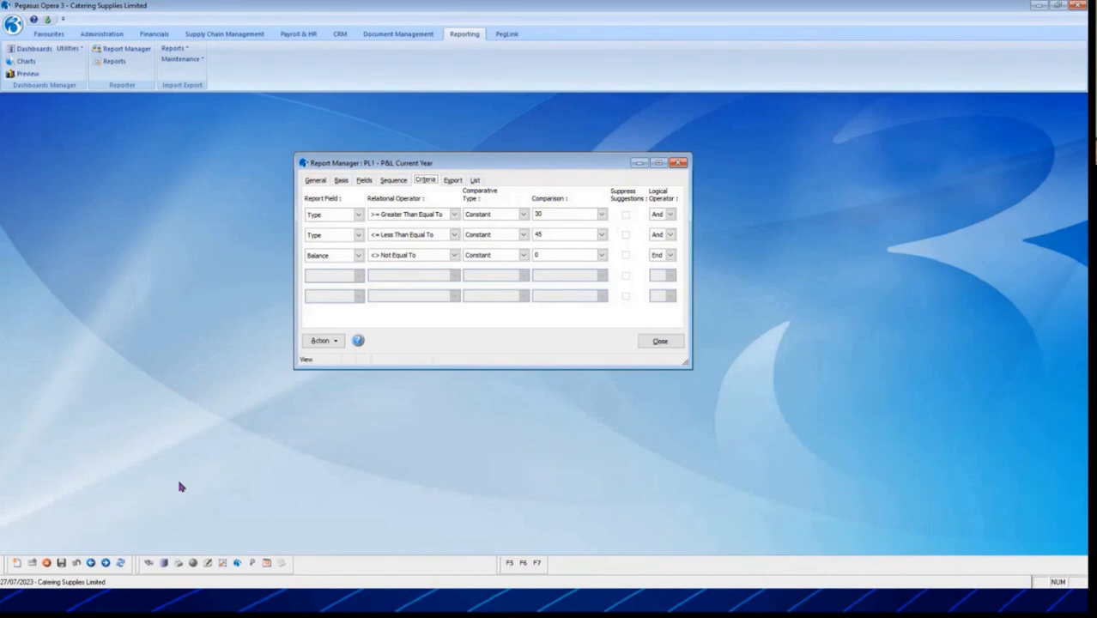
{"action": "left_click", "coordinate": [320, 342]}
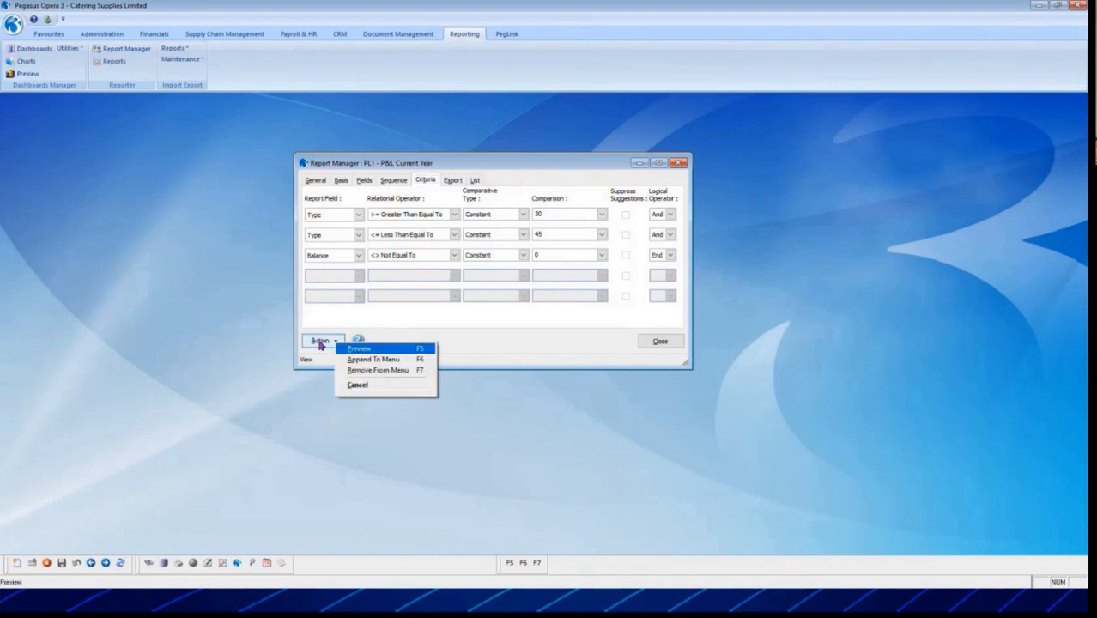
{"action": "left_click", "coordinate": [384, 352]}
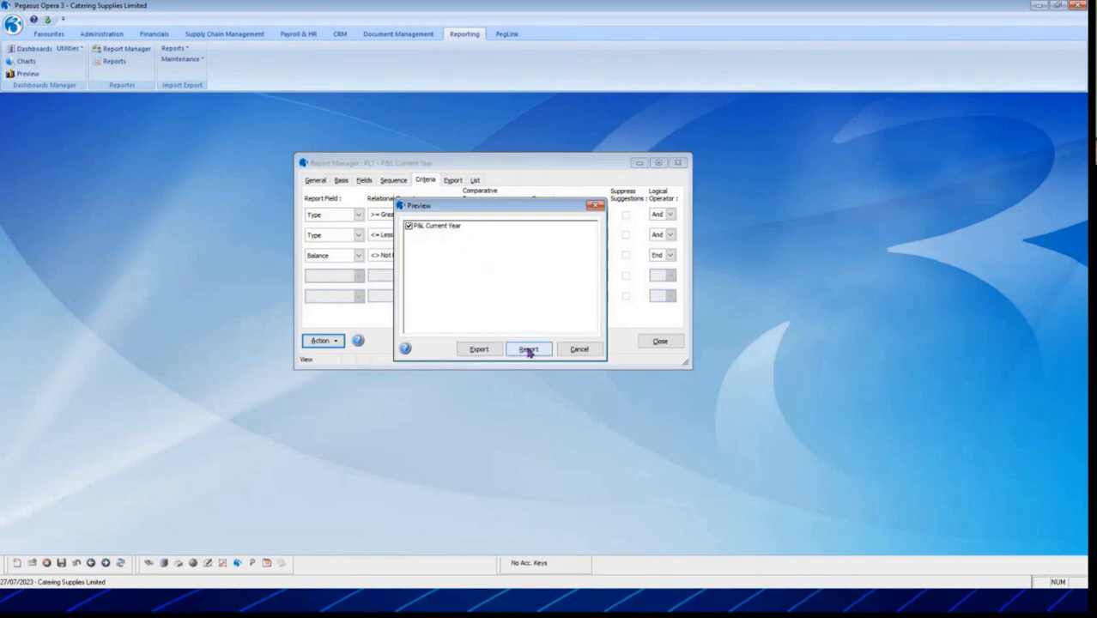
{"action": "left_click", "coordinate": [478, 351]}
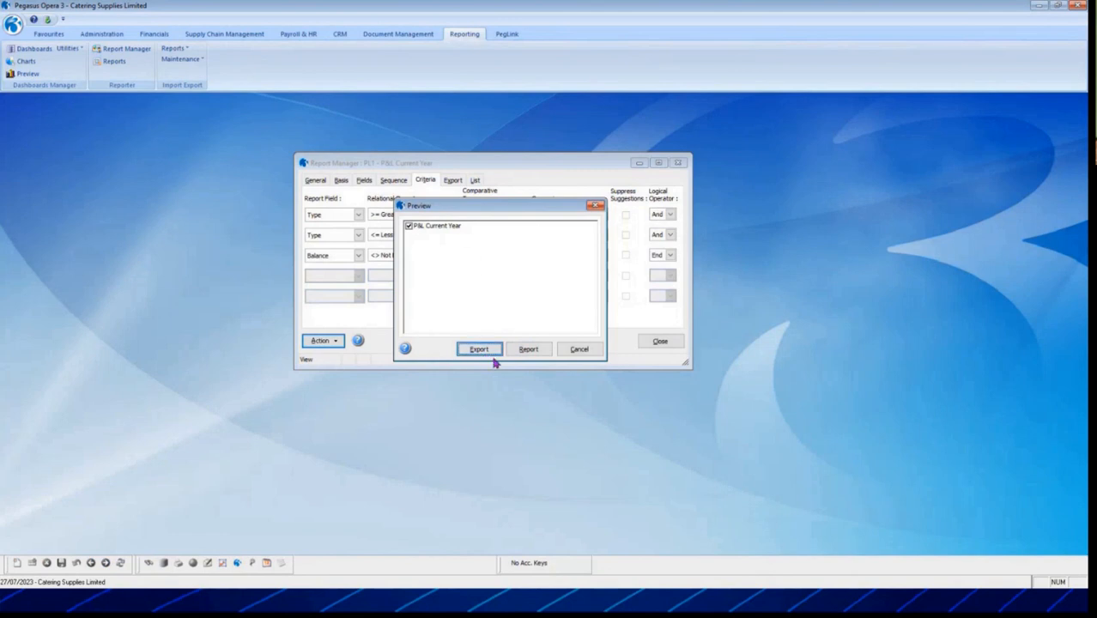
{"action": "left_click", "coordinate": [520, 351]}
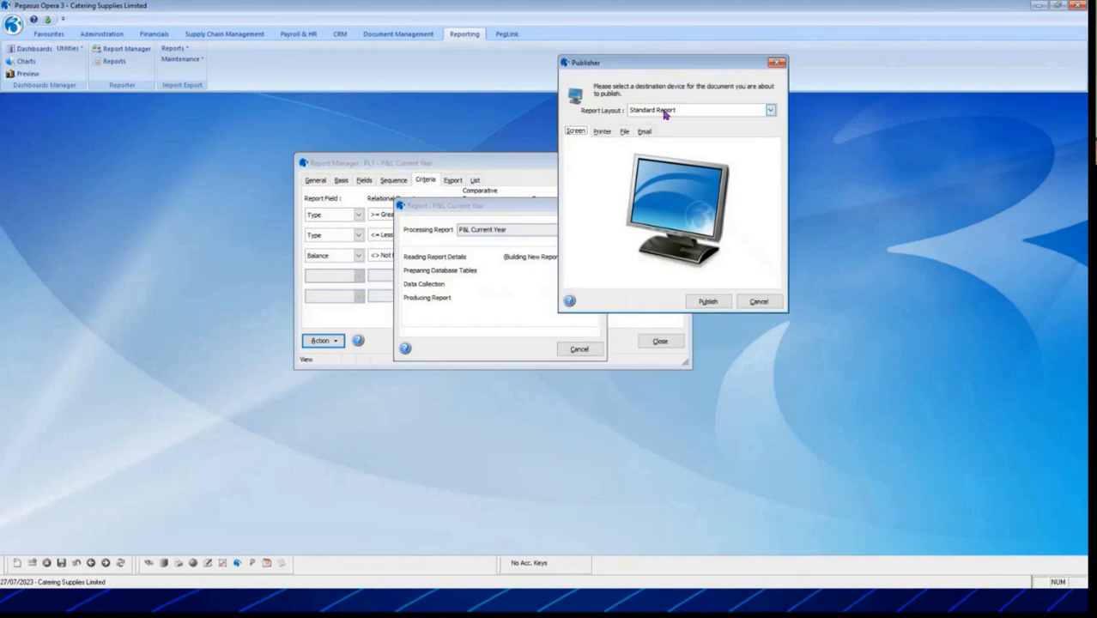
Publish the report in the Excel Report layout as an Excel document with the file name PL1
{"action": "left_click", "coordinate": [665, 114]}
{"action": "left_click", "coordinate": [660, 133]}
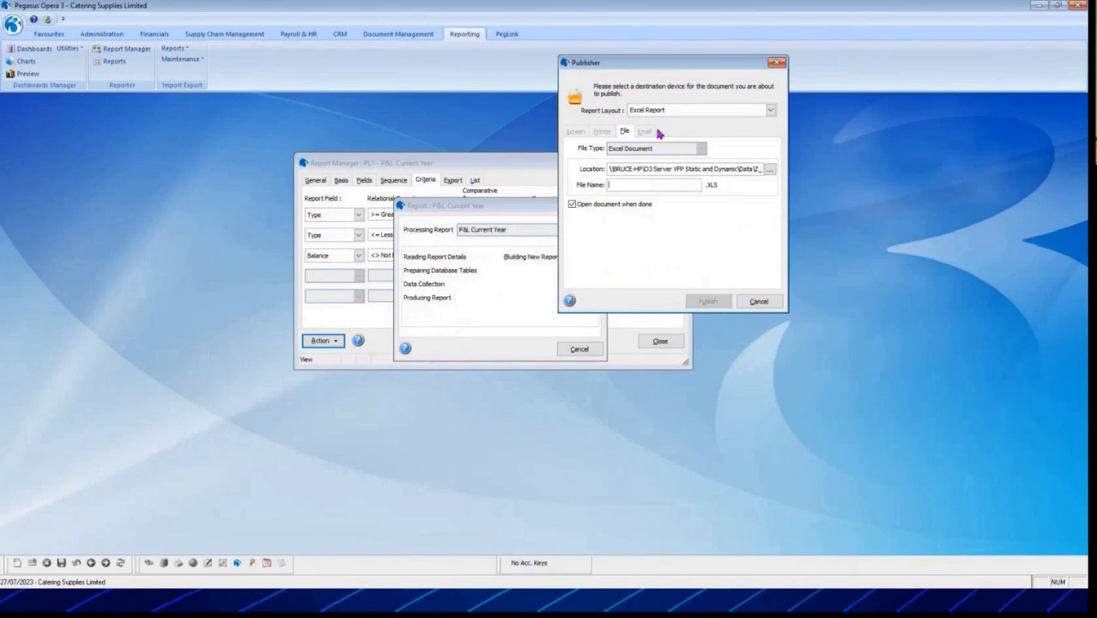
{"action": "type", "text": "PL"}
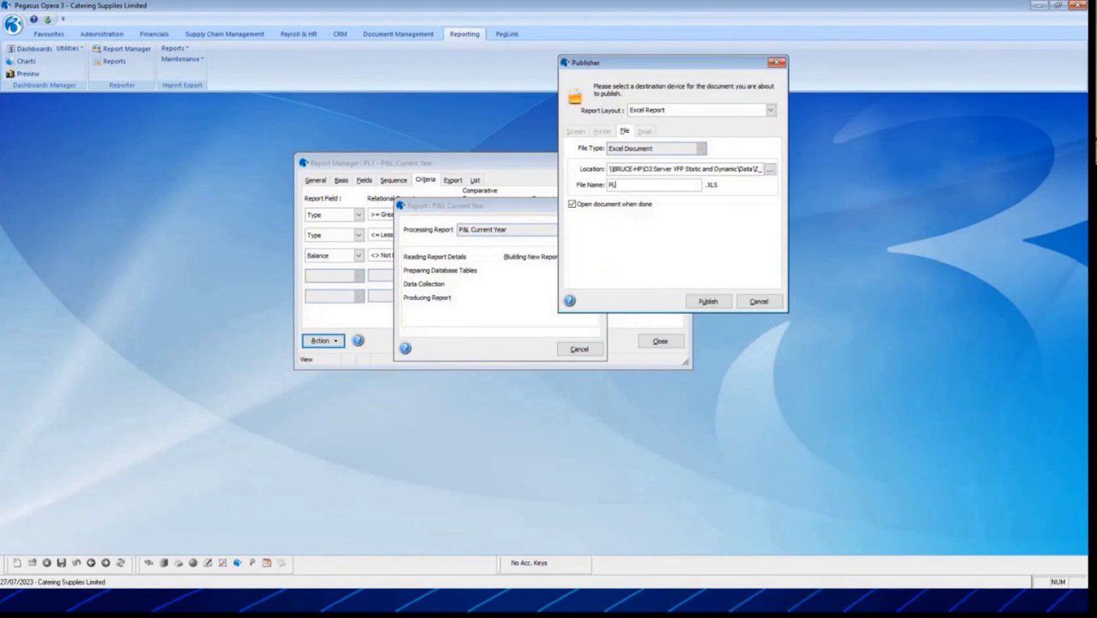
{"action": "type", "text": "1"}
{"action": "left_click", "coordinate": [698, 301]}
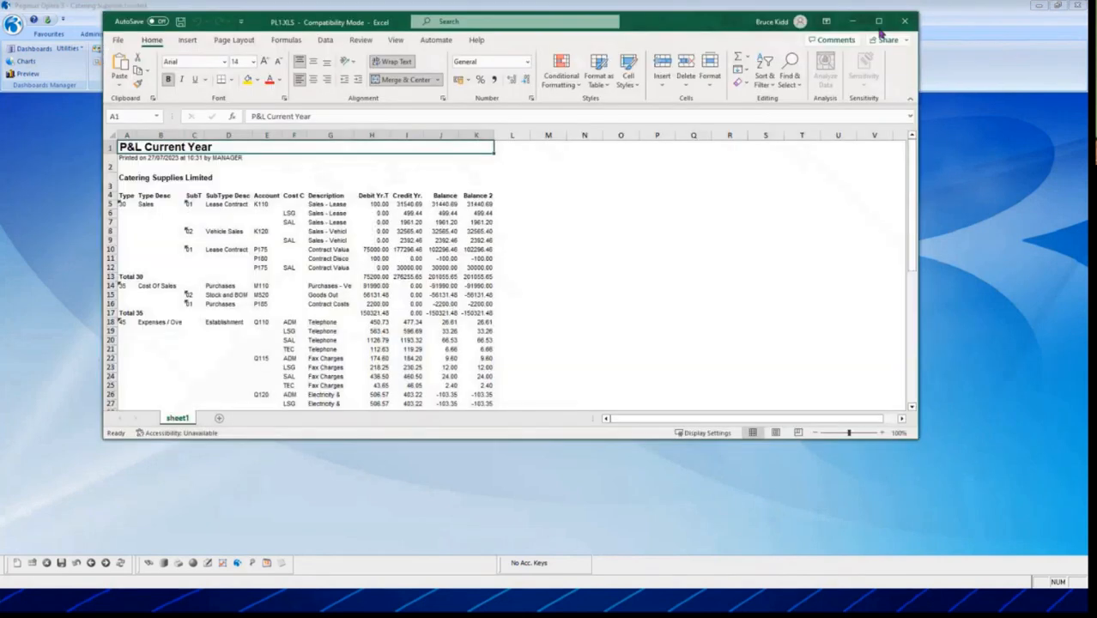
Maximise the published PL1 workbook, check the Type and Type Desc entries, and widen the Type Desc column
{"action": "left_click", "coordinate": [880, 22]}
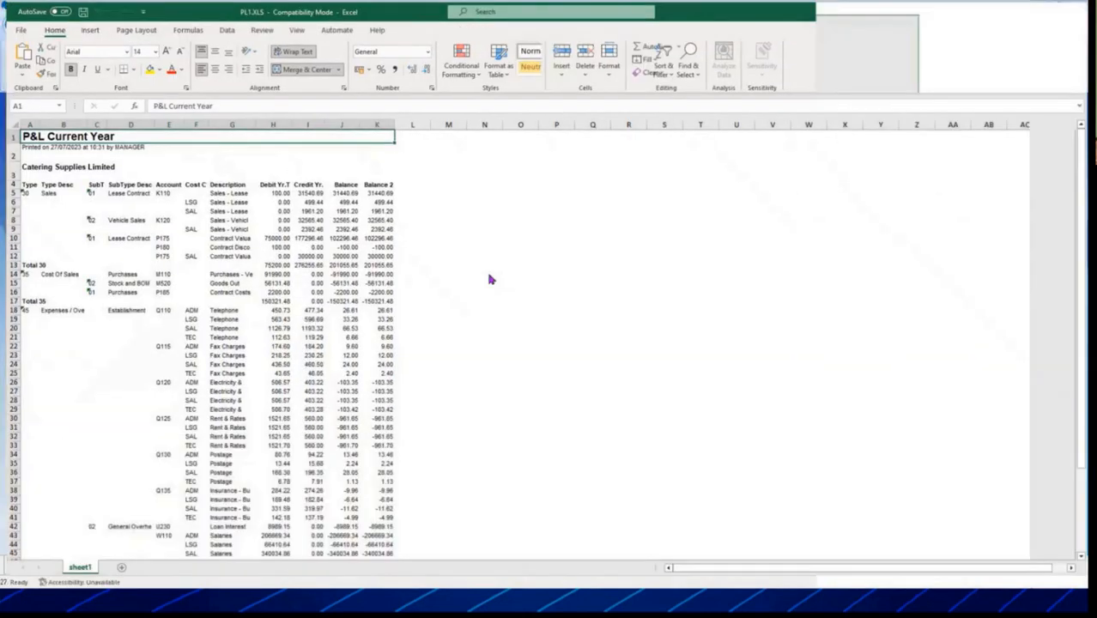
{"action": "left_click", "coordinate": [22, 192]}
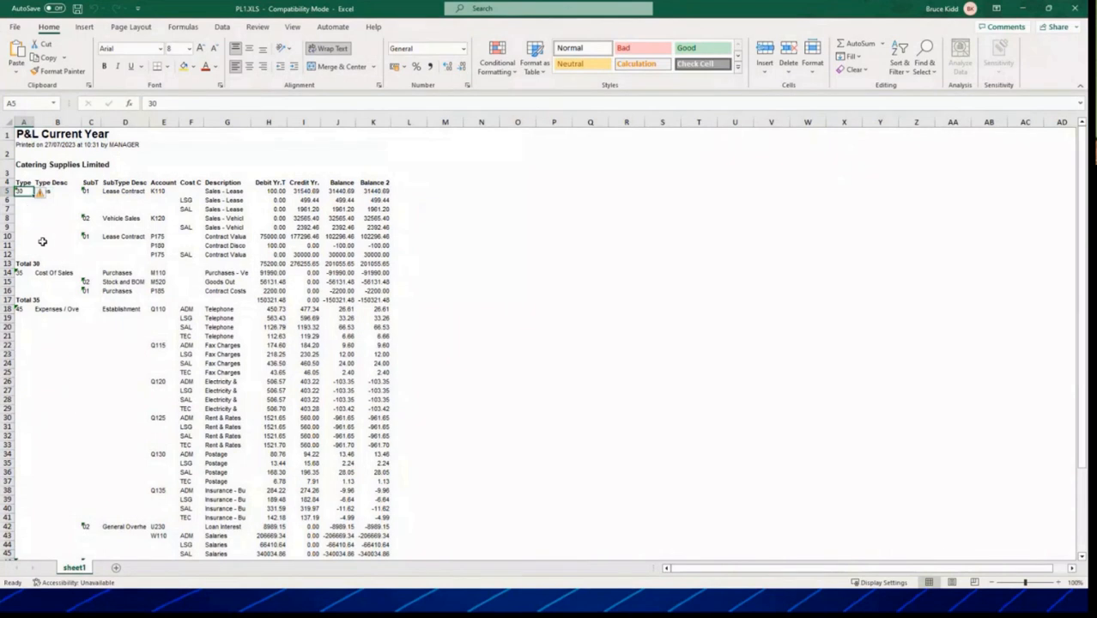
{"action": "left_click", "coordinate": [52, 191]}
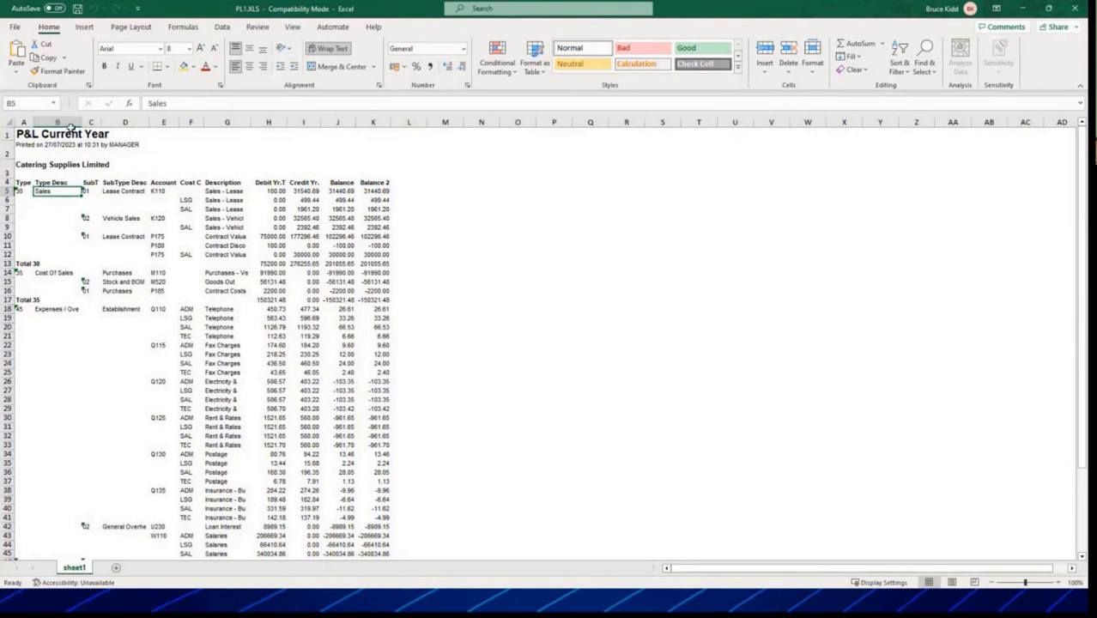
{"action": "left_click", "coordinate": [52, 311]}
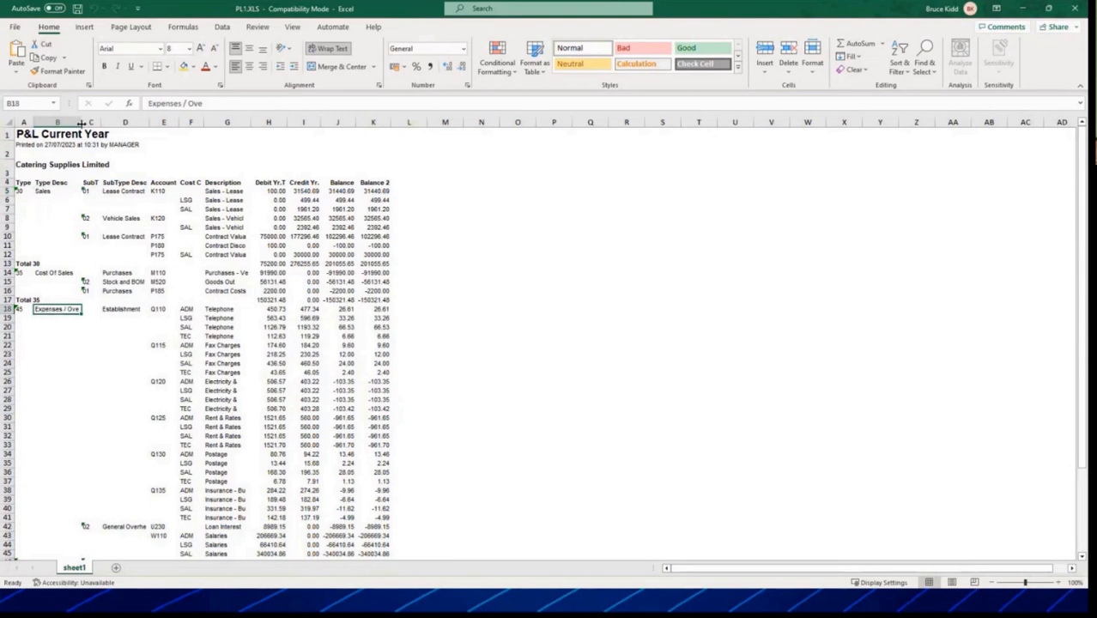
{"action": "left_click_drag", "start_coordinate": [81, 122], "coordinate": [97, 129]}
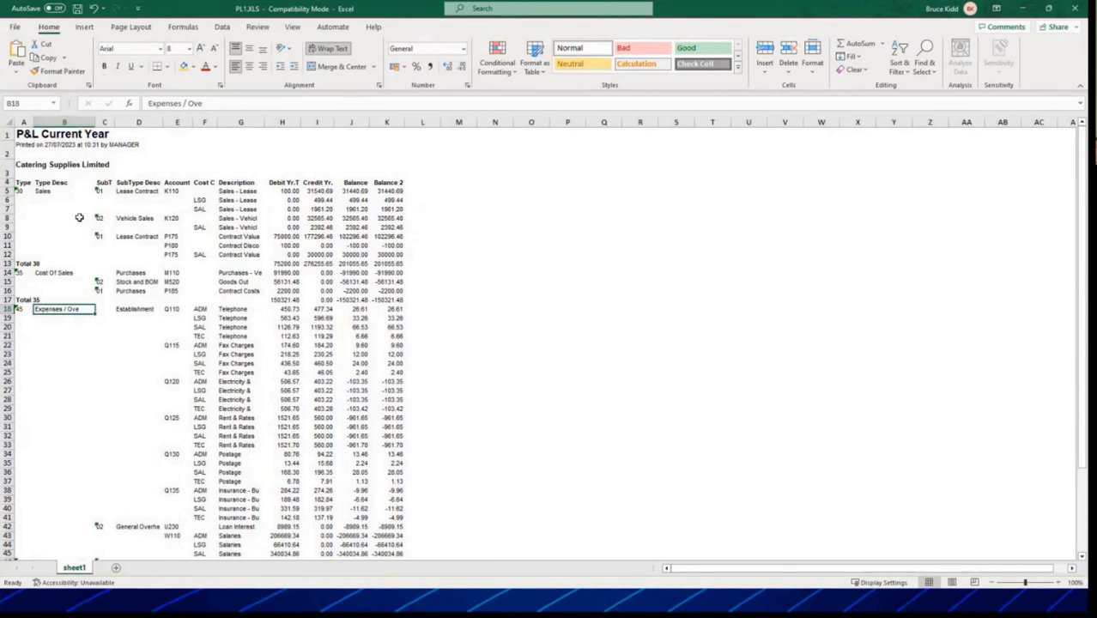
Examine the blank cells below the first Type, Type Desc, SubType and SubType Desc entries for suppressed repeats
{"action": "left_click_drag", "start_coordinate": [30, 196], "coordinate": [26, 251]}
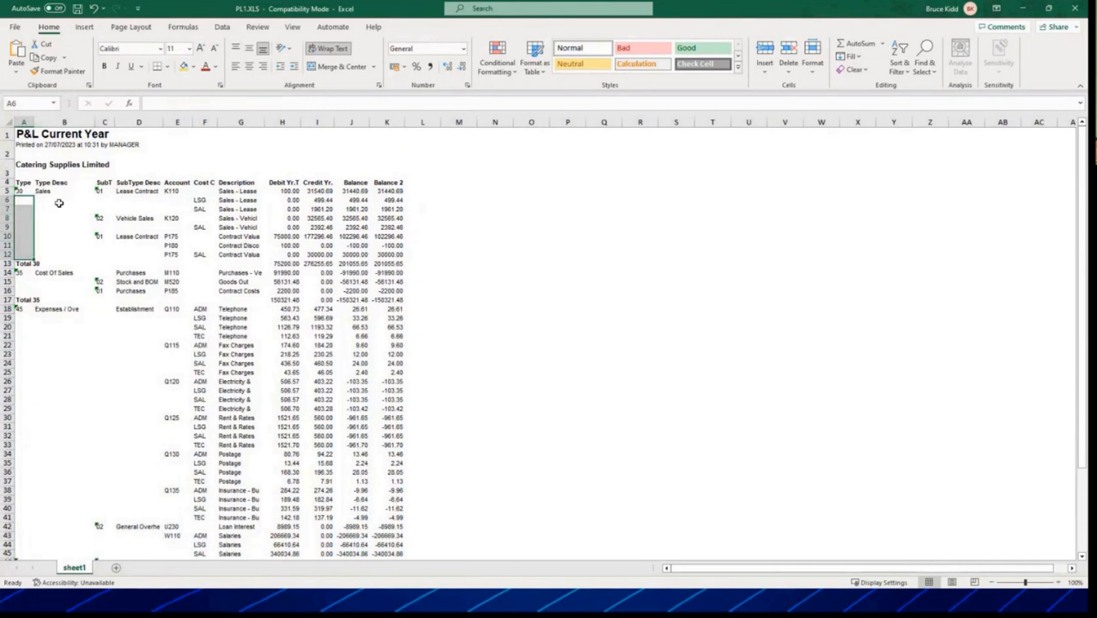
{"action": "left_click_drag", "start_coordinate": [59, 200], "coordinate": [53, 256]}
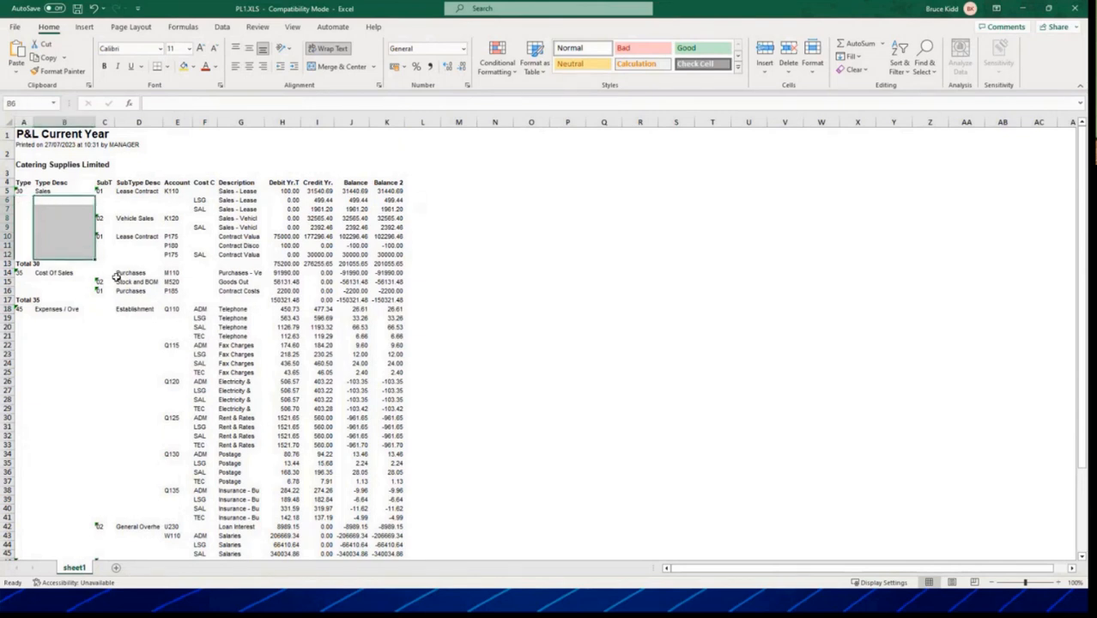
{"action": "left_click", "coordinate": [104, 202]}
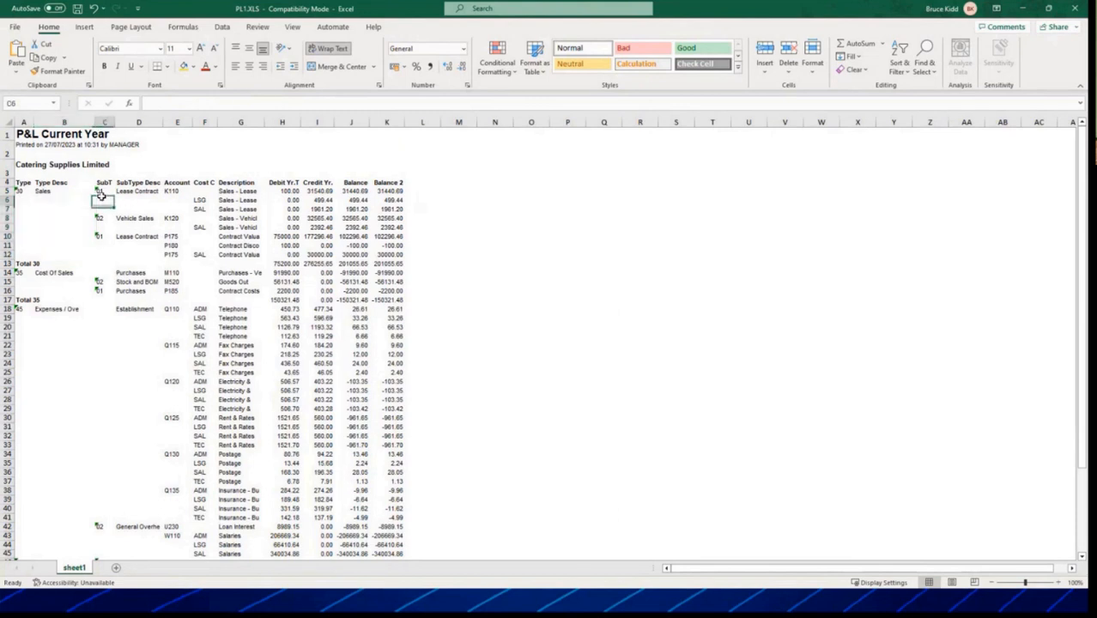
{"action": "left_click_drag", "start_coordinate": [136, 201], "coordinate": [140, 212]}
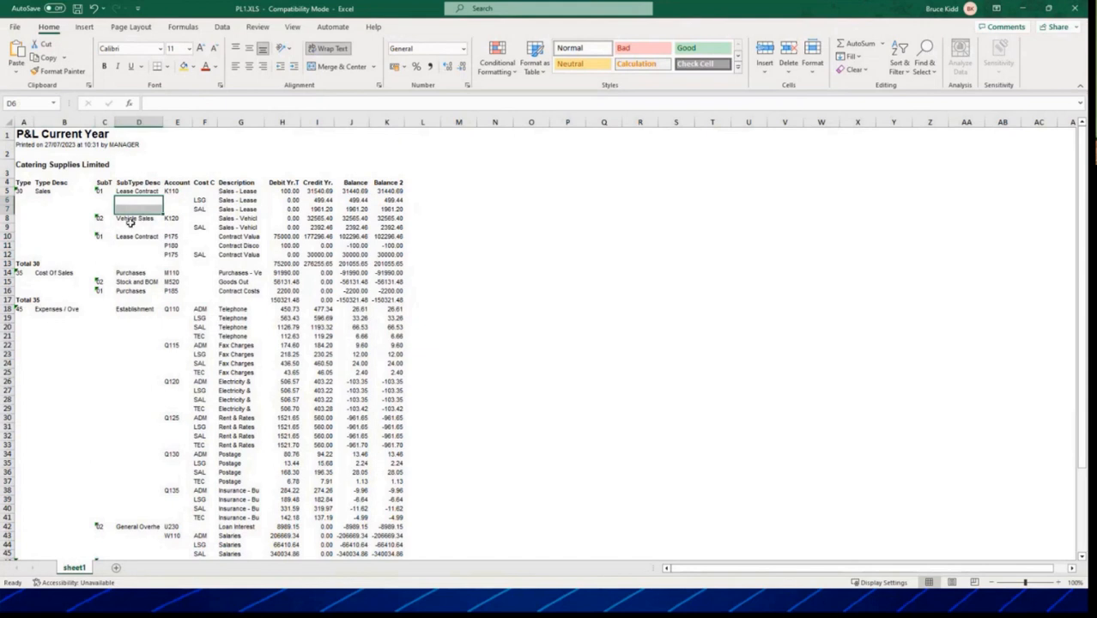
Examine the Total 30 row for type 30 and its debit, credit and balance subtotals, and the Cost Of Sales figures
{"action": "left_click", "coordinate": [29, 262]}
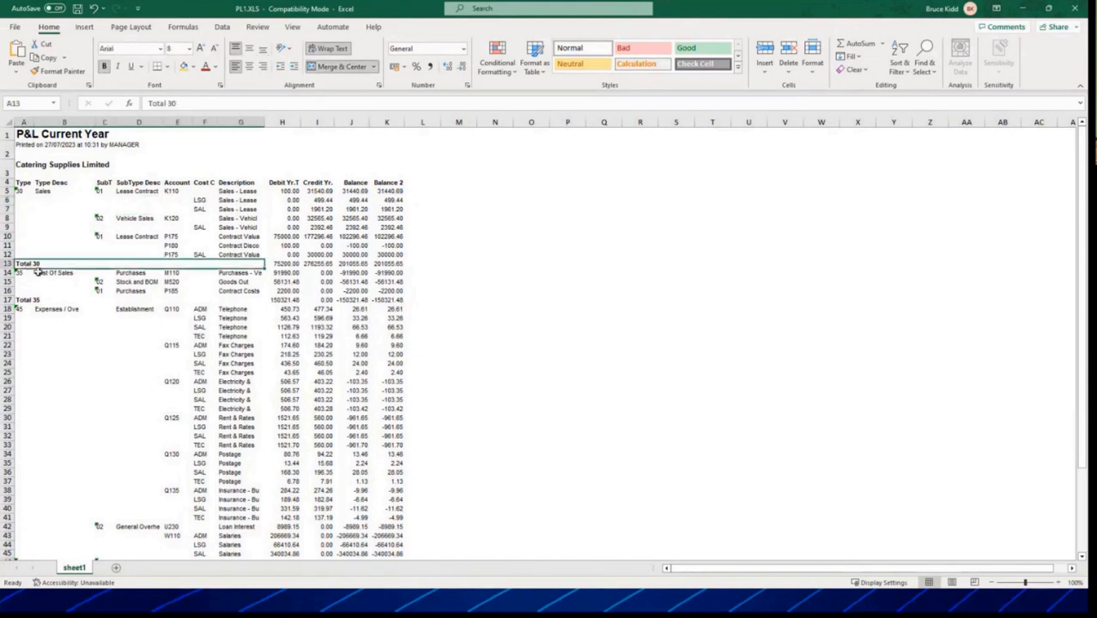
{"action": "left_click", "coordinate": [20, 191]}
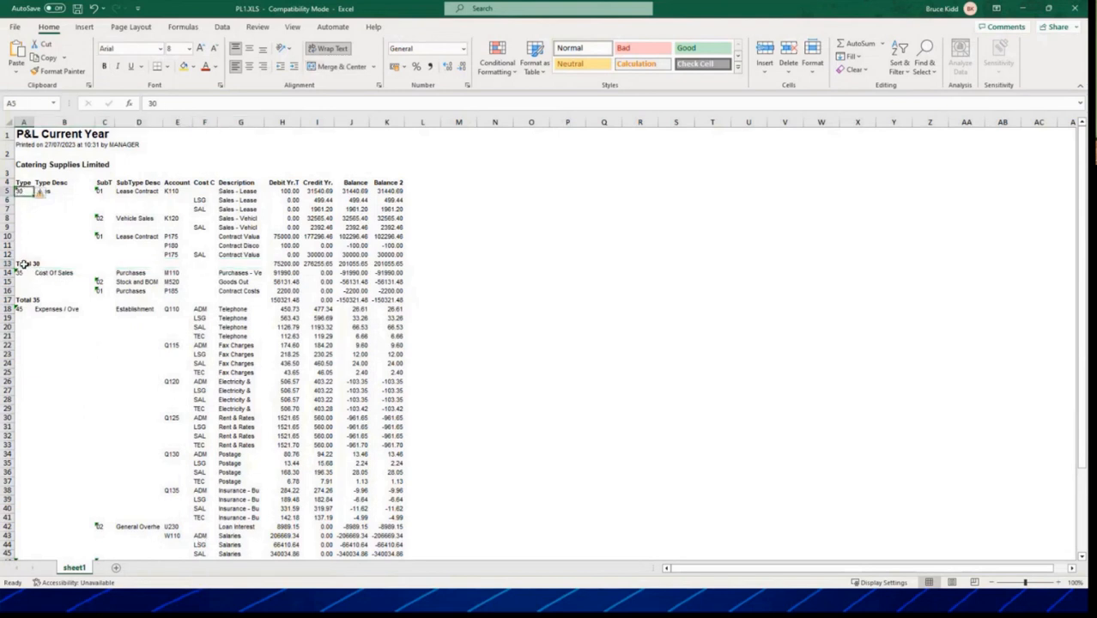
{"action": "left_click", "coordinate": [24, 263]}
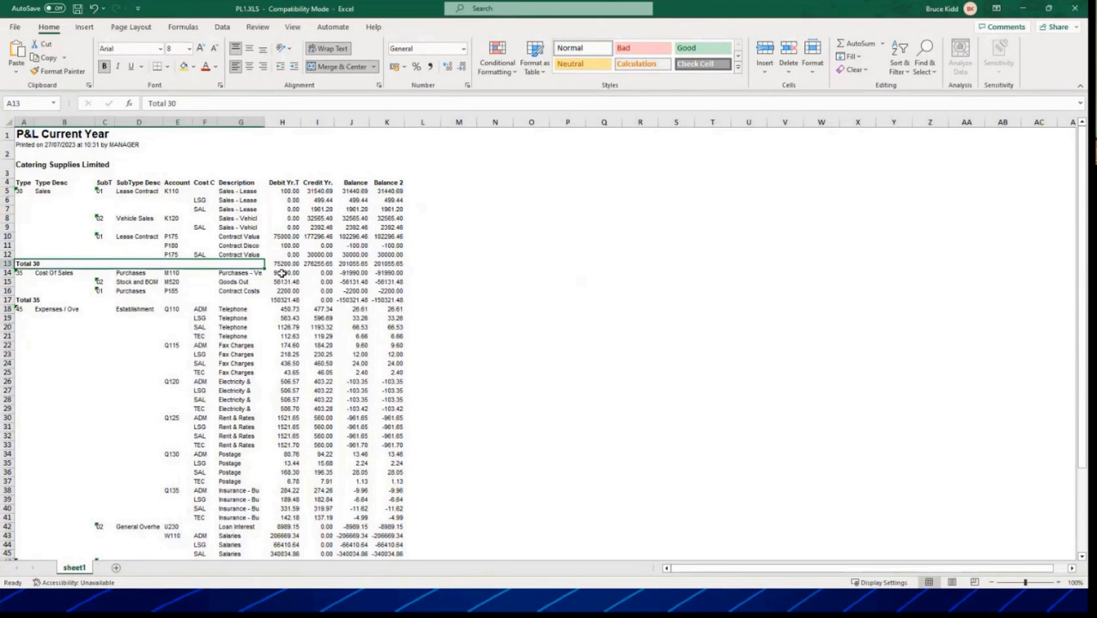
{"action": "left_click_drag", "start_coordinate": [269, 265], "coordinate": [387, 266]}
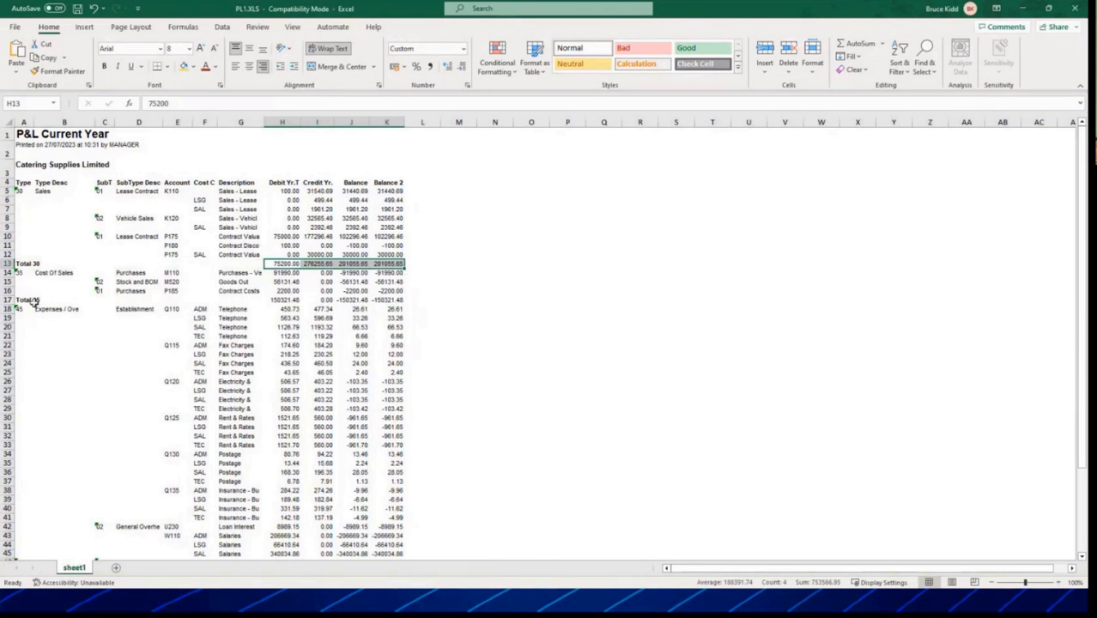
{"action": "left_click_drag", "start_coordinate": [256, 293], "coordinate": [380, 293]}
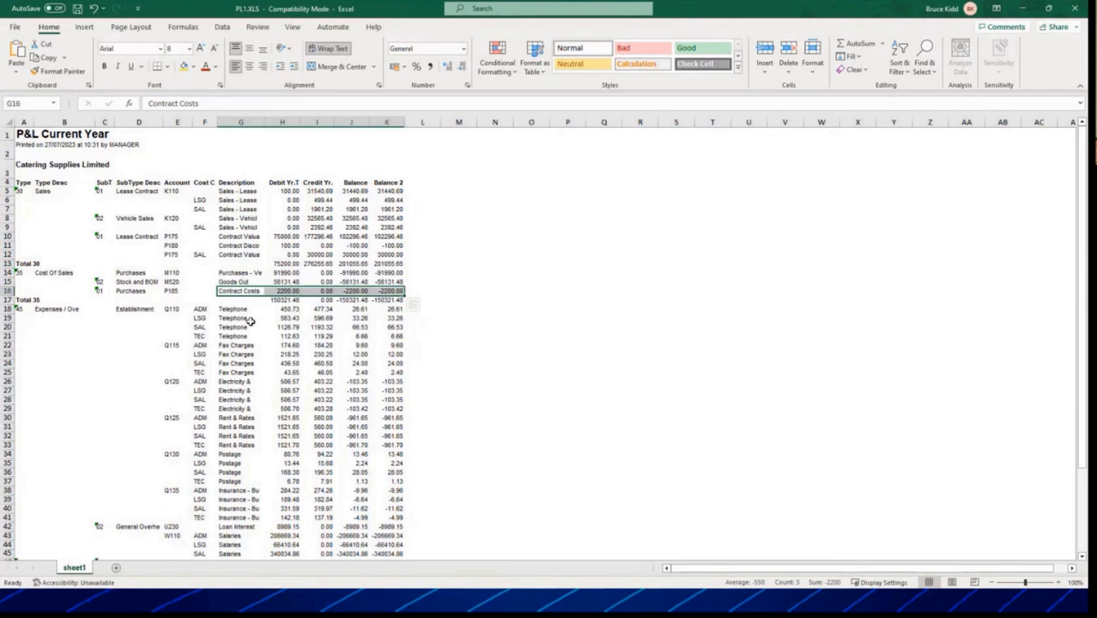
Compare the Grand Total figures in the Balance and Balance 2 columns at the end of the report
{"action": "scroll", "coordinate": [142, 315], "scroll_direction": "down", "scroll_amount": 3}
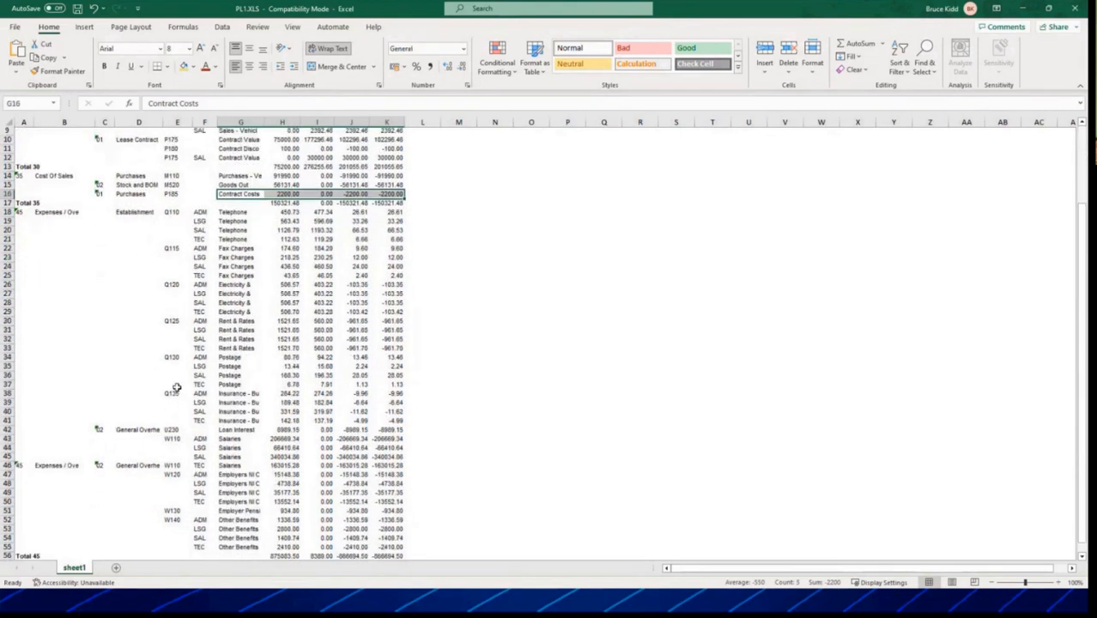
{"action": "scroll", "coordinate": [176, 388], "scroll_direction": "down", "scroll_amount": 6}
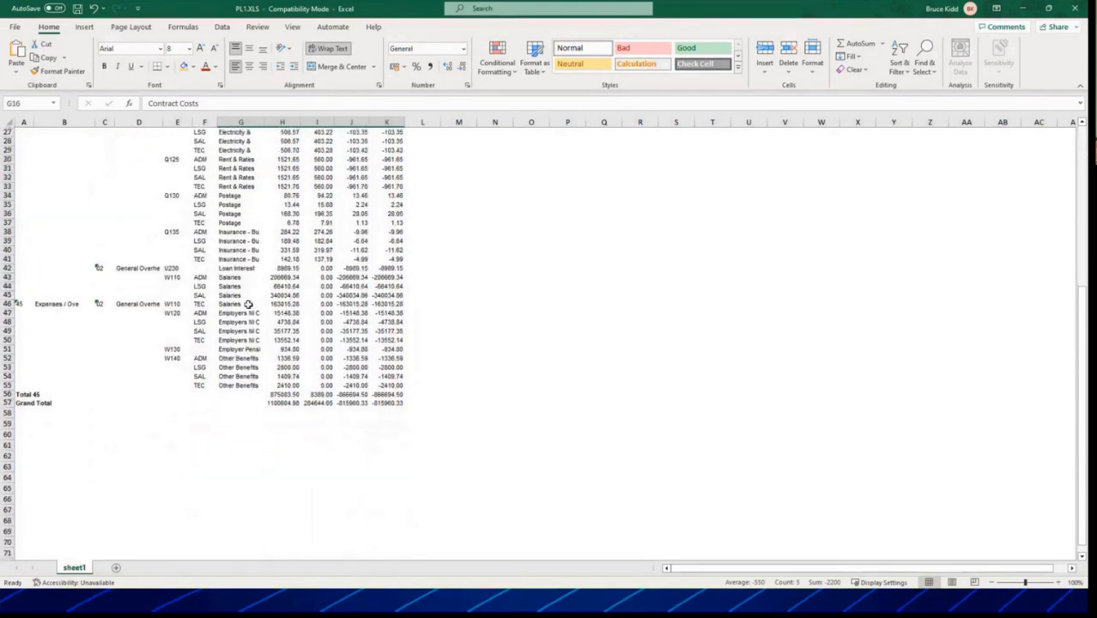
{"action": "left_click_drag", "start_coordinate": [282, 403], "coordinate": [352, 404]}
{"action": "left_click", "coordinate": [386, 444]}
{"action": "left_click", "coordinate": [388, 404]}
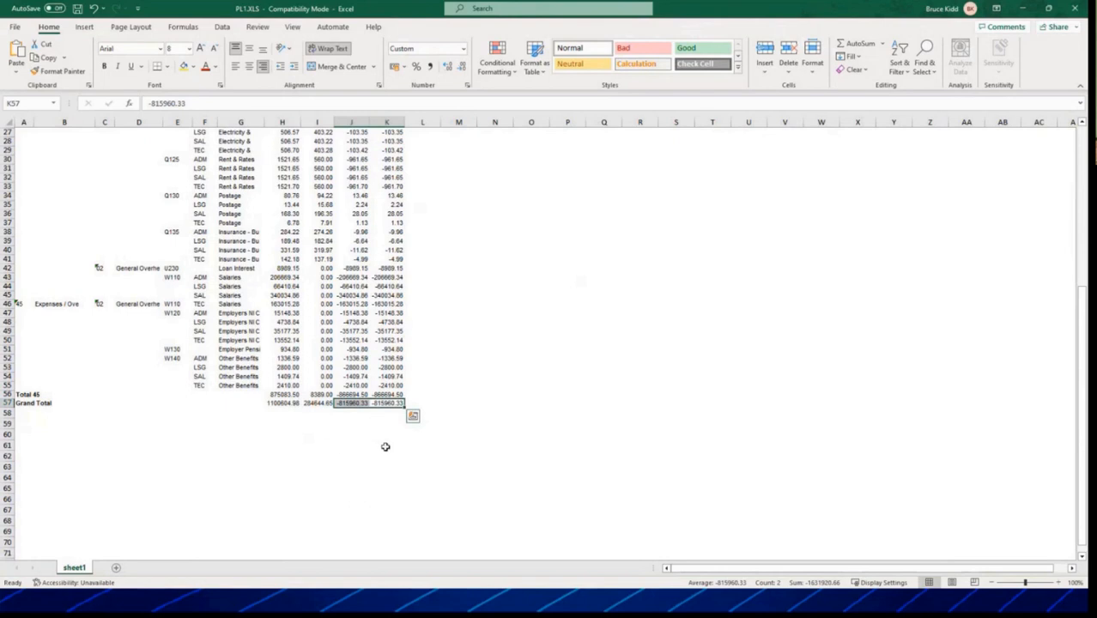
Close the PL1 workbook without saving its changes
{"action": "scroll", "coordinate": [386, 447], "scroll_direction": "up", "scroll_amount": 9}
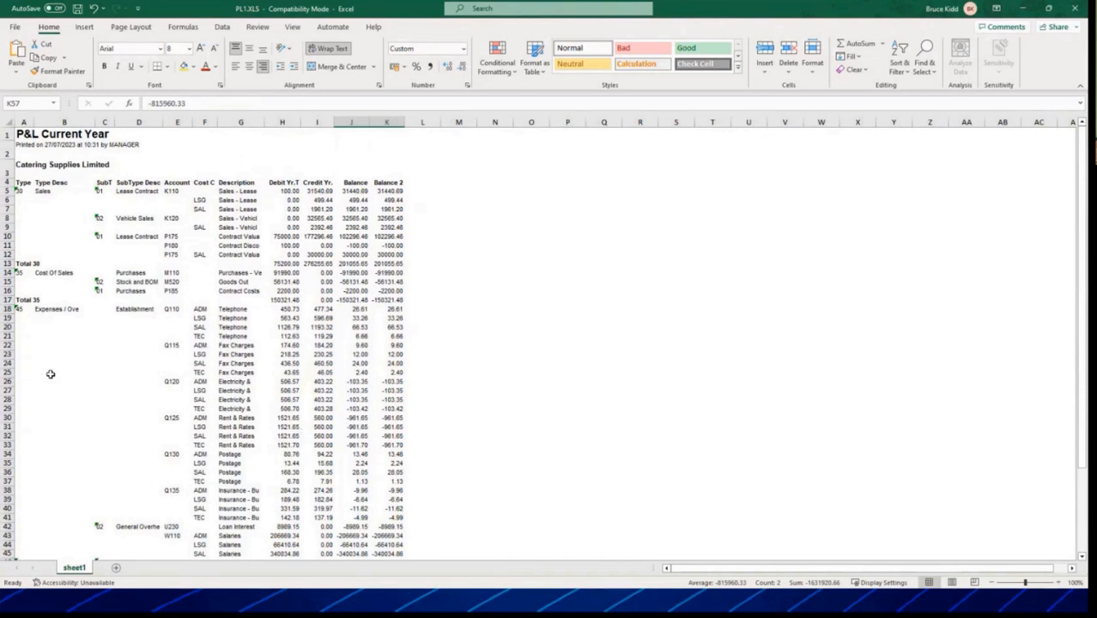
{"action": "left_click", "coordinate": [1075, 8]}
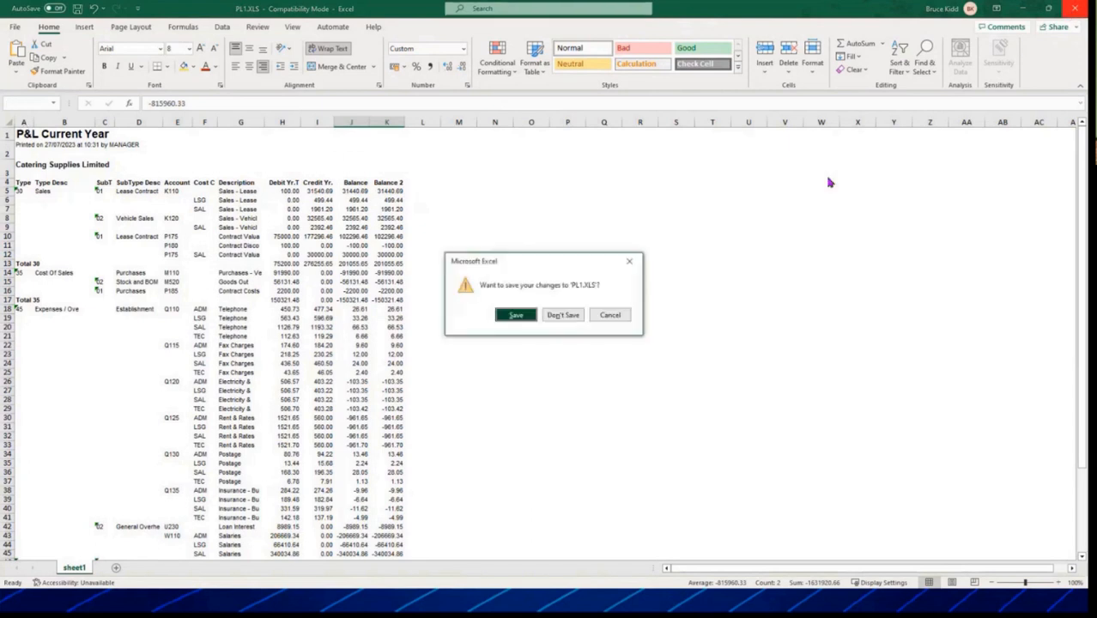
{"action": "left_click", "coordinate": [563, 314]}
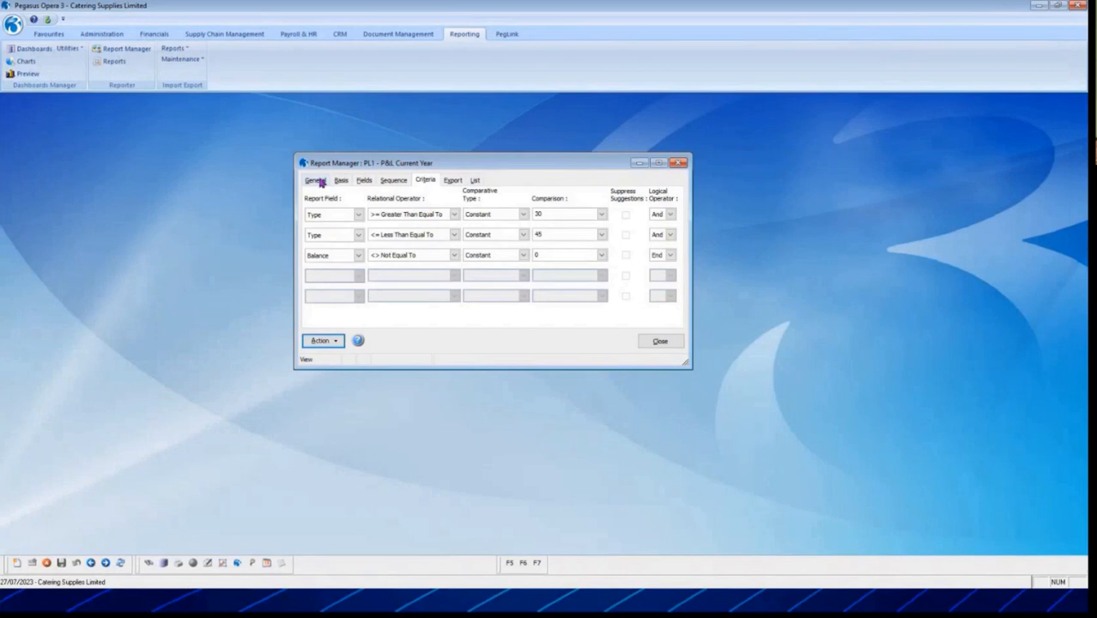
Copy the PL1 report to a new report named PL2 and check the copy's name
{"action": "left_click", "coordinate": [315, 179]}
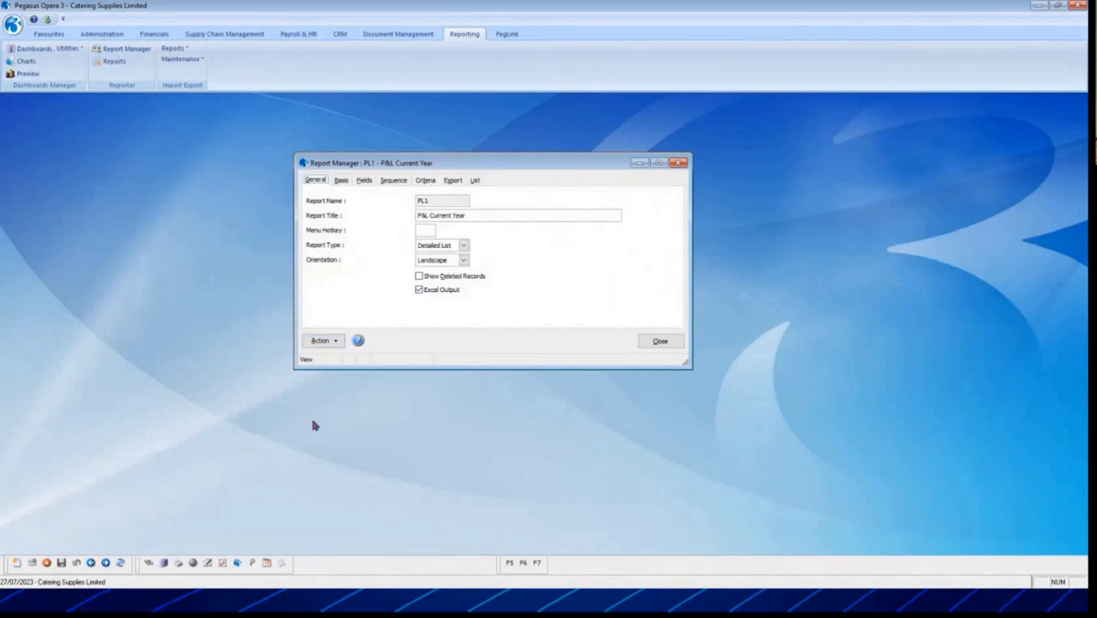
{"action": "left_click", "coordinate": [164, 564]}
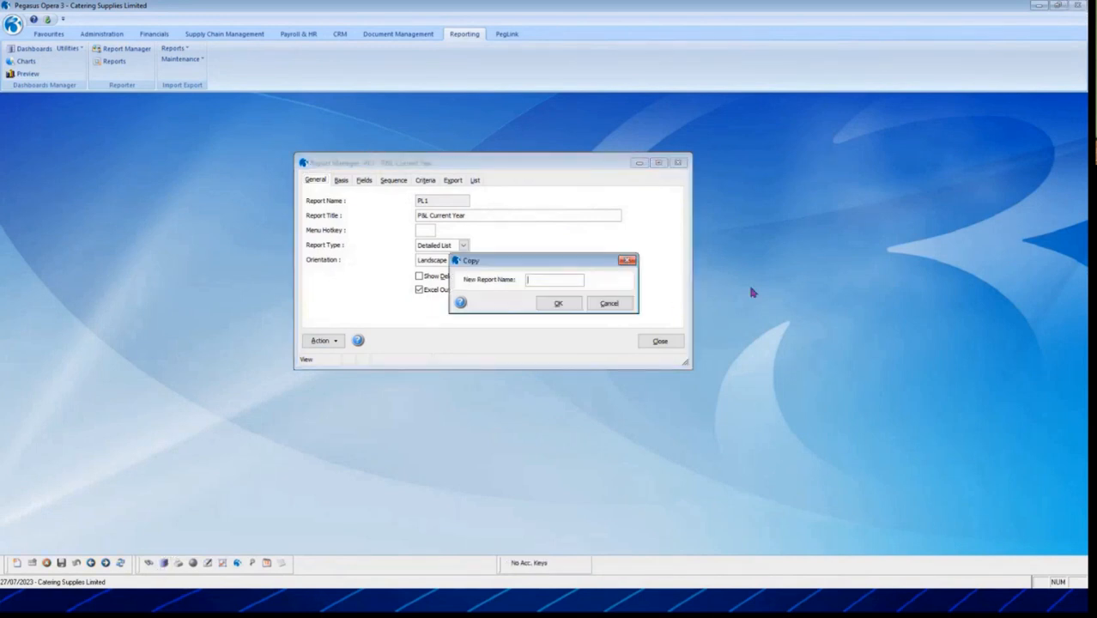
{"action": "type", "text": "PL2"}
{"action": "left_click", "coordinate": [558, 303]}
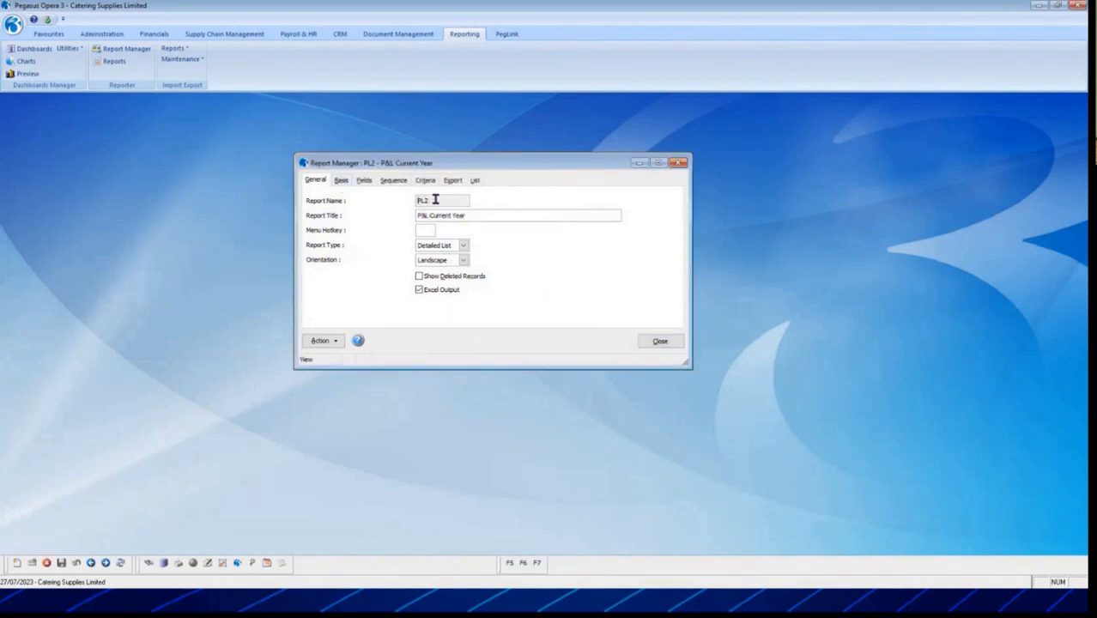
{"action": "left_click_drag", "start_coordinate": [434, 201], "coordinate": [407, 200]}
Review the basis, fields, sequence, criteria and export settings carried over to the PL2 report
{"action": "left_click", "coordinate": [341, 179]}
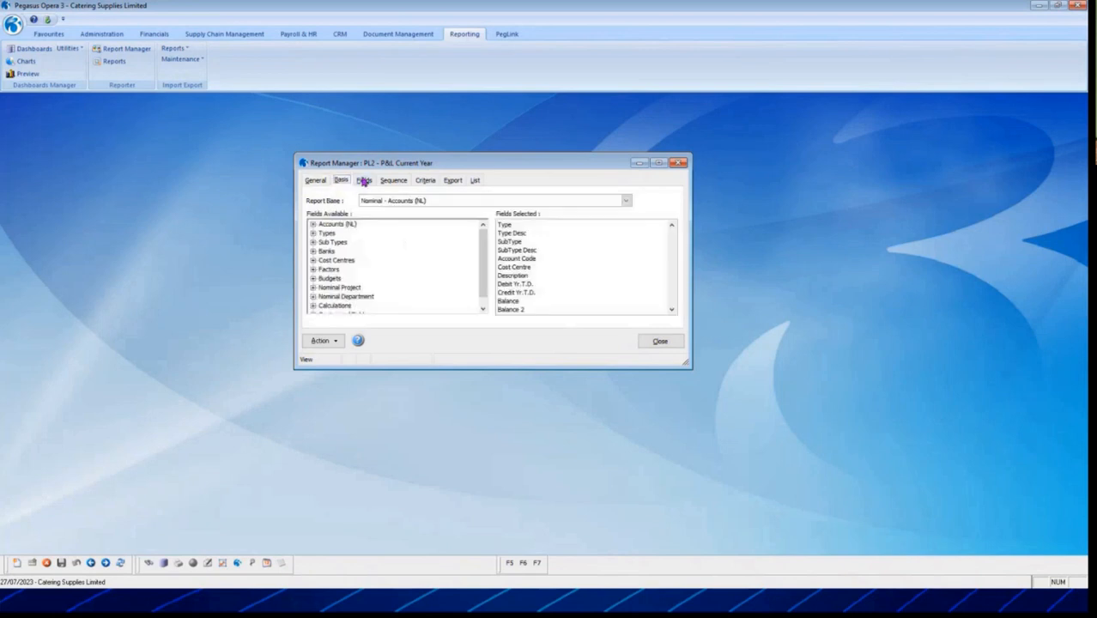
{"action": "left_click", "coordinate": [364, 179]}
{"action": "left_click", "coordinate": [394, 182]}
{"action": "left_click", "coordinate": [426, 181]}
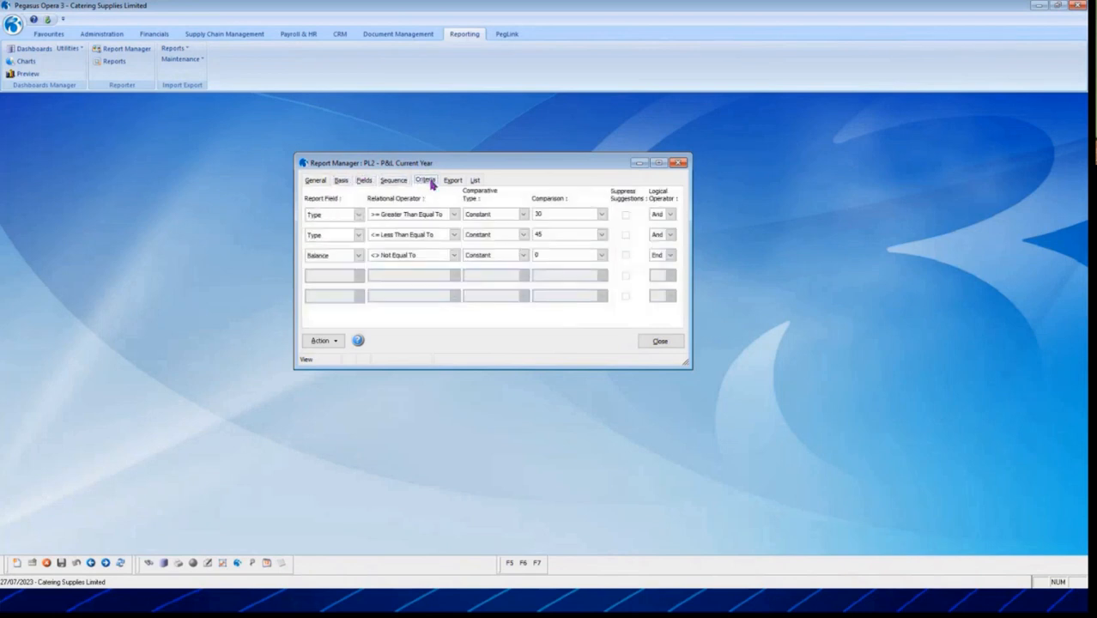
{"action": "left_click", "coordinate": [454, 181]}
{"action": "left_click", "coordinate": [426, 181]}
Examine the comparative type options and comparison value of PL2's first Type criterion, then return to its general settings
{"action": "left_click_drag", "start_coordinate": [551, 214], "coordinate": [504, 215]}
{"action": "left_click", "coordinate": [524, 215]}
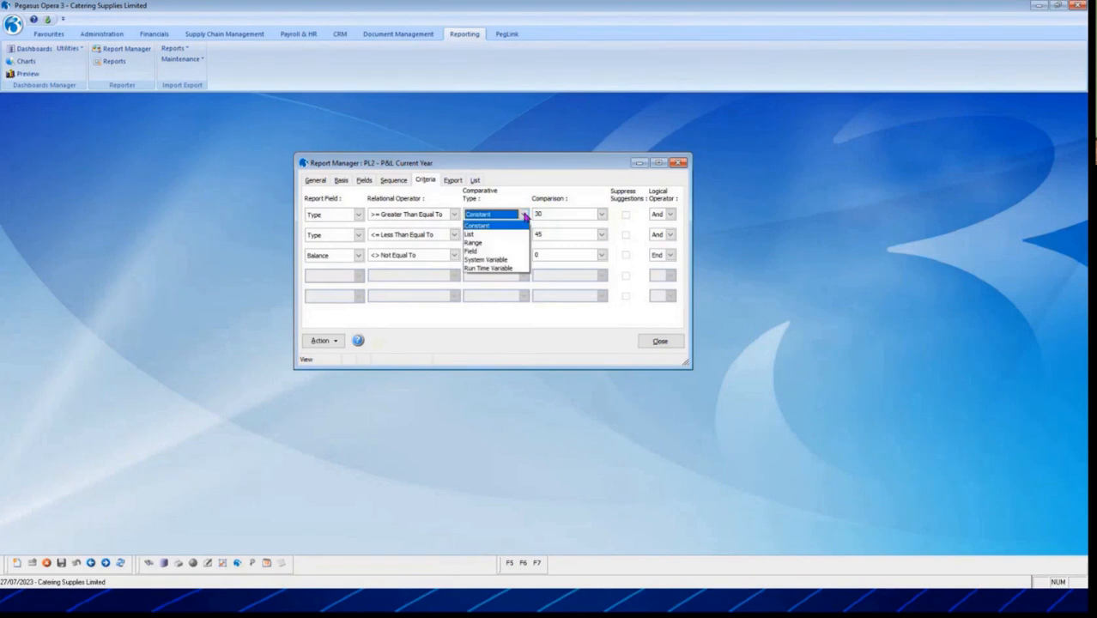
{"action": "left_click", "coordinate": [527, 217]}
{"action": "left_click", "coordinate": [544, 215]}
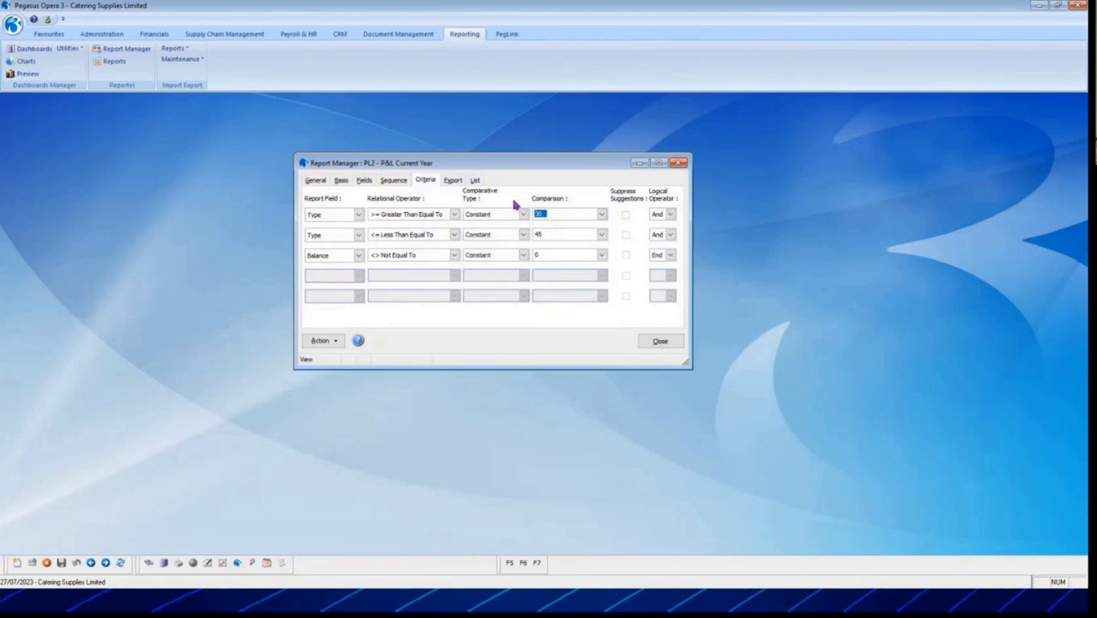
{"action": "left_click", "coordinate": [315, 180]}
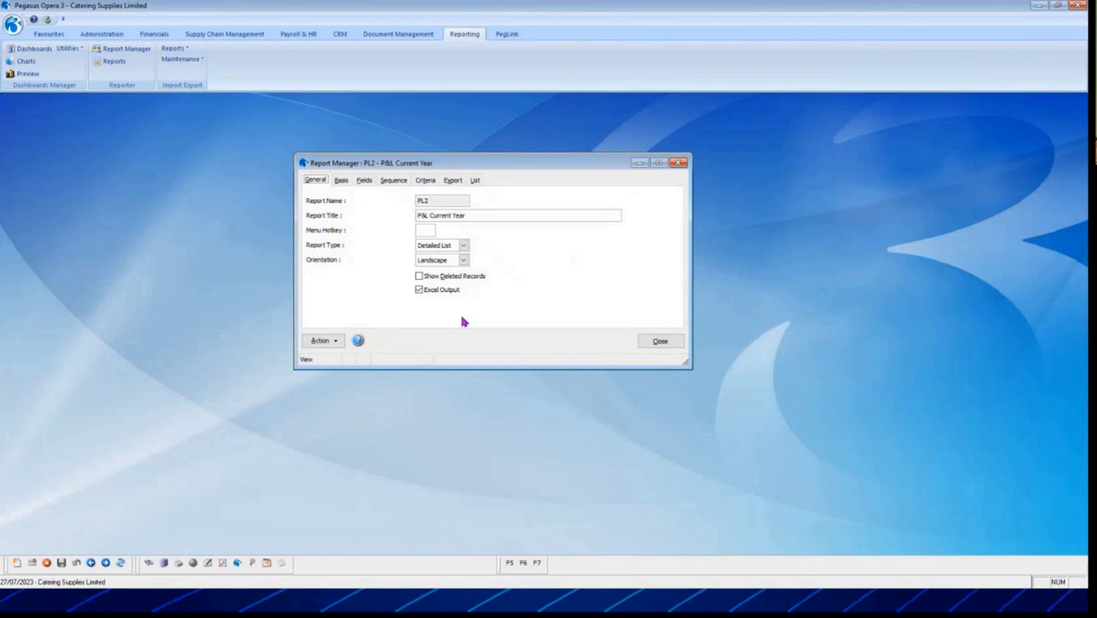
Open the NEWSTART New starters Report from the list of reports
{"action": "left_click", "coordinate": [475, 181]}
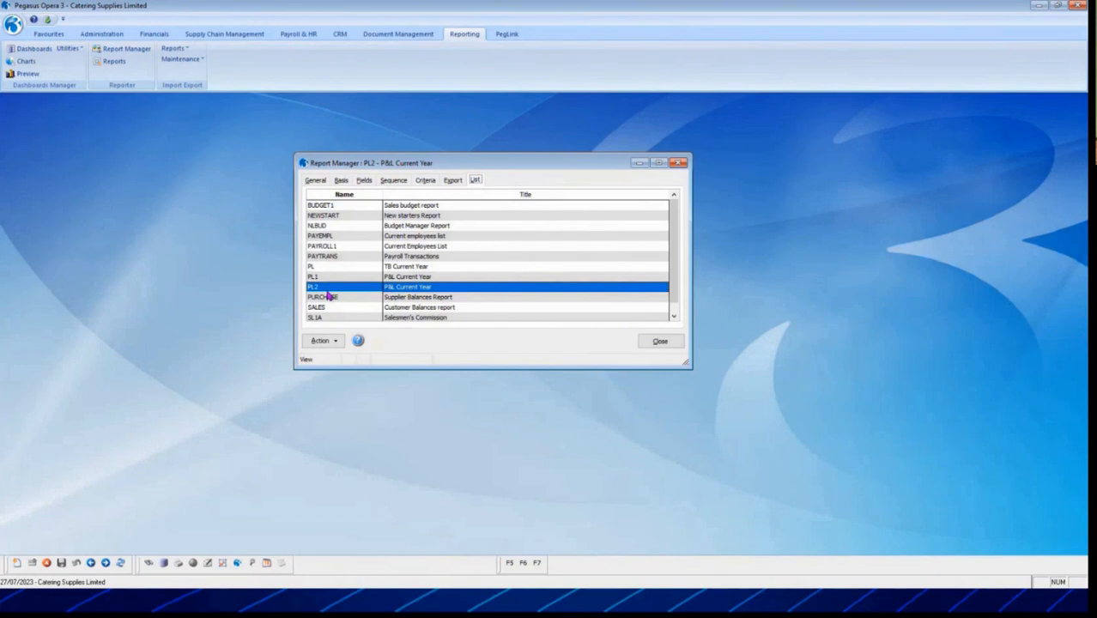
{"action": "left_click", "coordinate": [412, 215]}
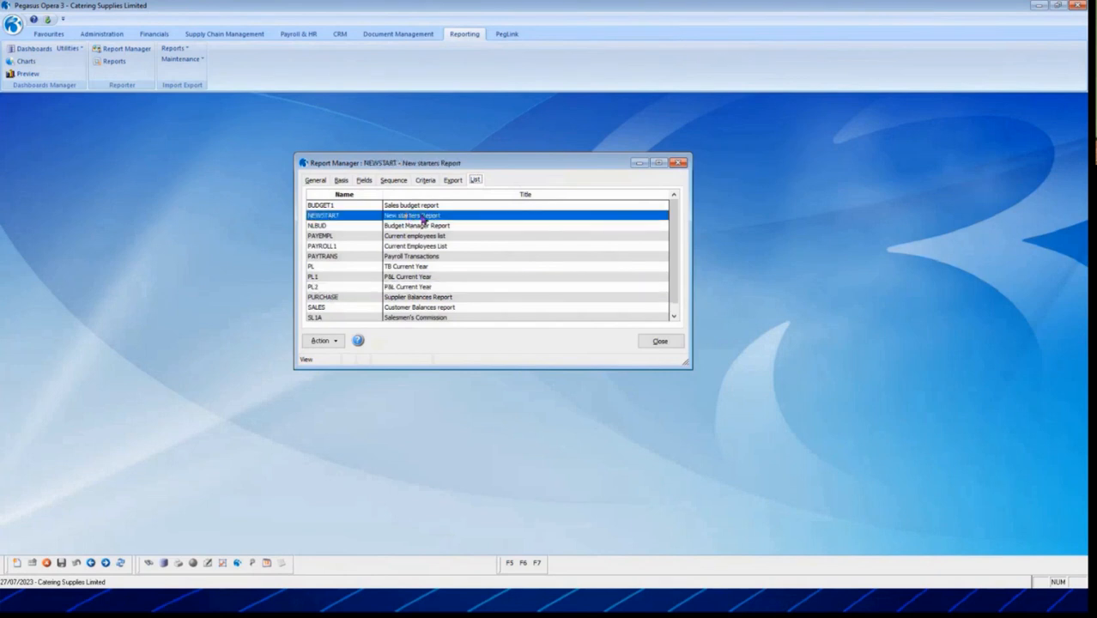
{"action": "double_click", "coordinate": [421, 217]}
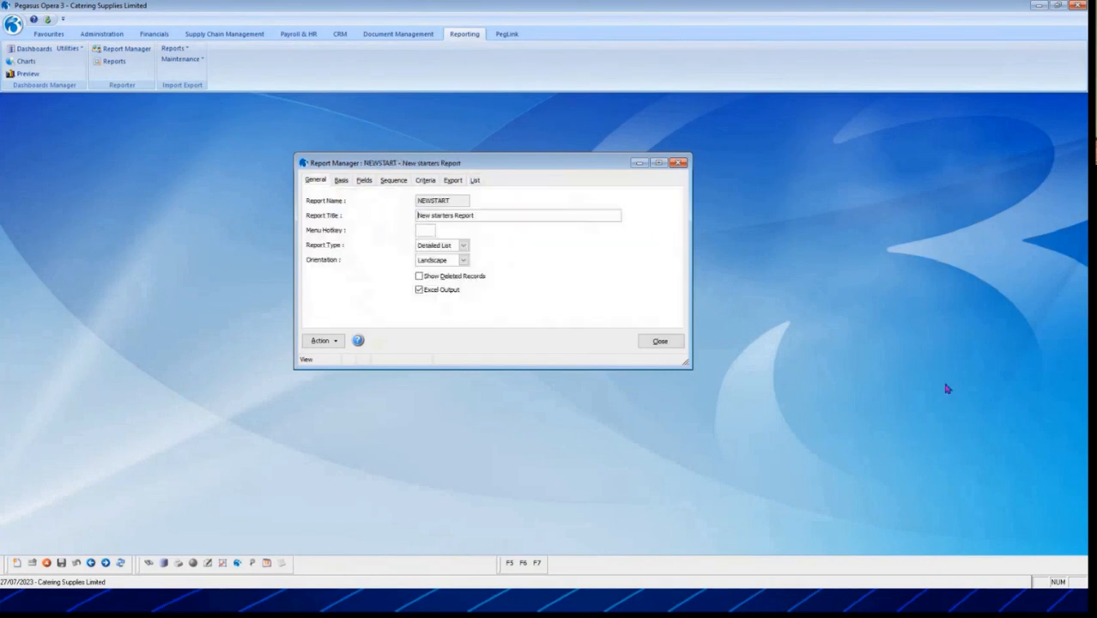
Review the selected fields, field settings, sort sequence and criteria of the NEWSTART report
{"action": "left_click", "coordinate": [341, 181]}
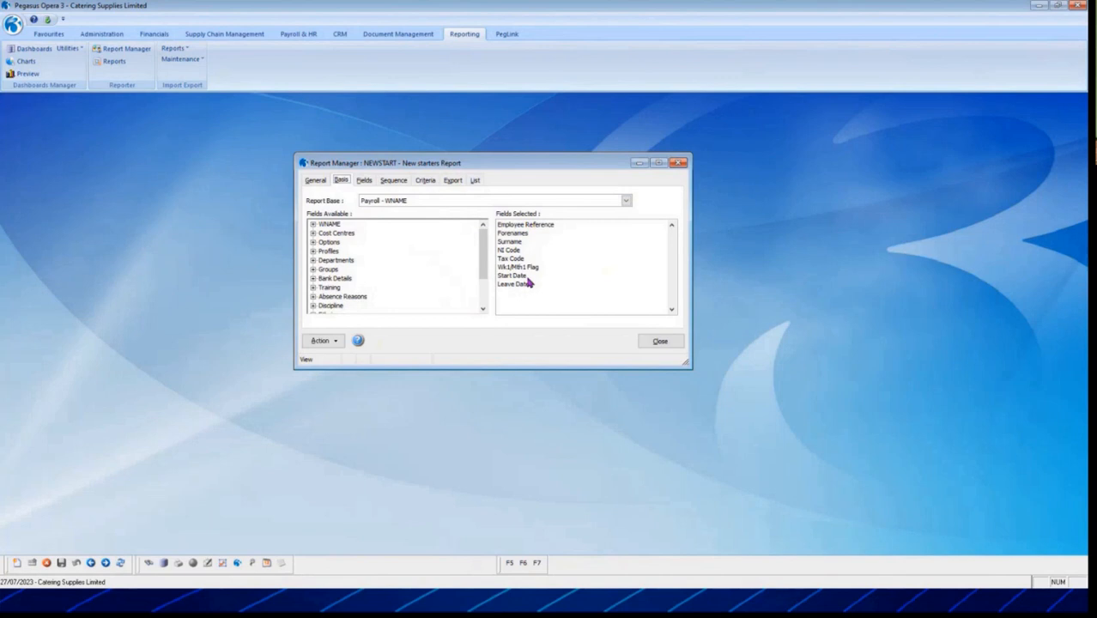
{"action": "left_click", "coordinate": [364, 182]}
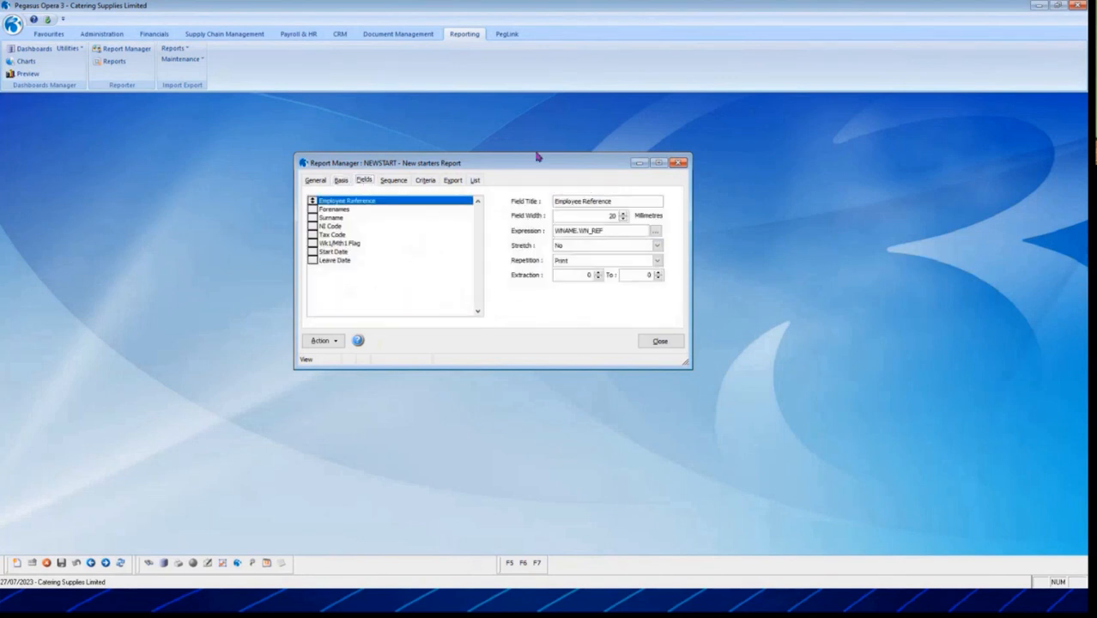
{"action": "left_click", "coordinate": [393, 181]}
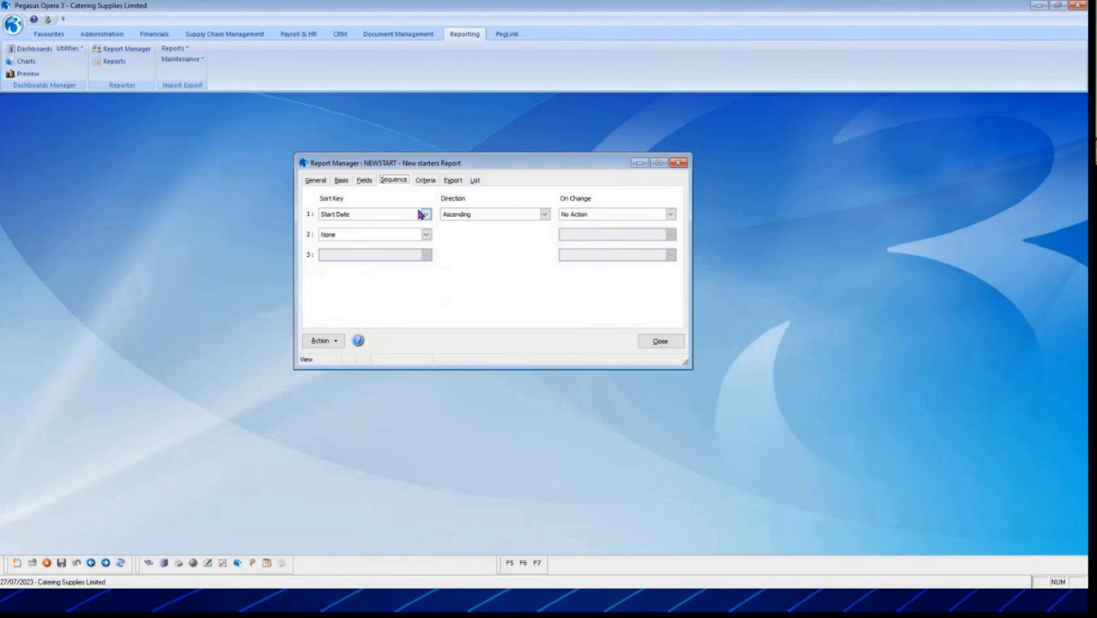
{"action": "left_click", "coordinate": [425, 182]}
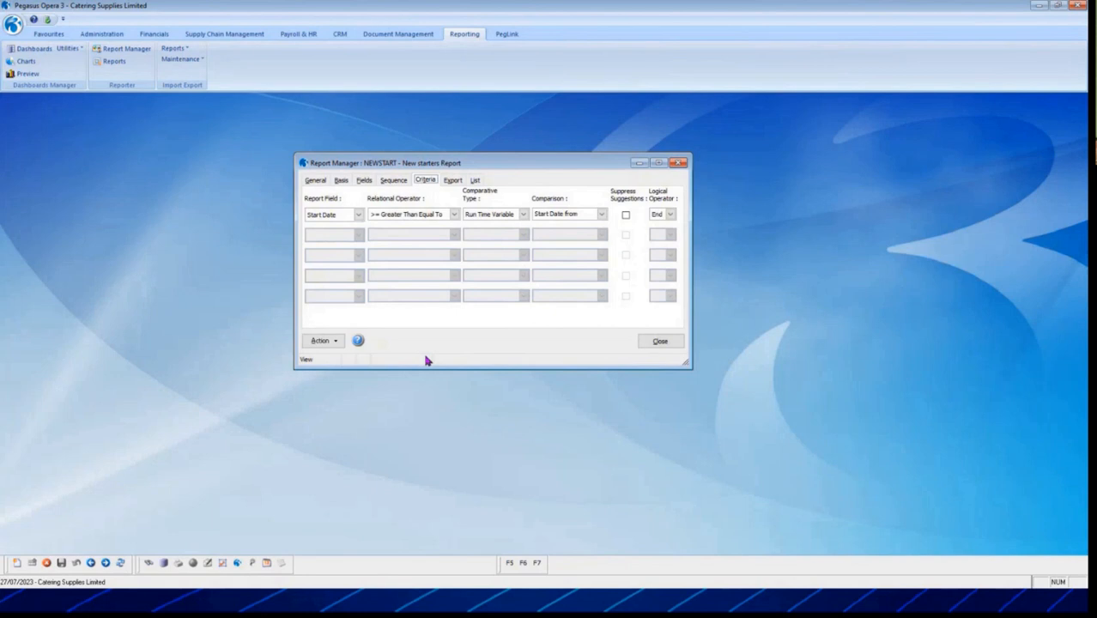
Examine the comparative type options of the Start Date criterion, keeping Run Time Variable selected
{"action": "left_click", "coordinate": [524, 215]}
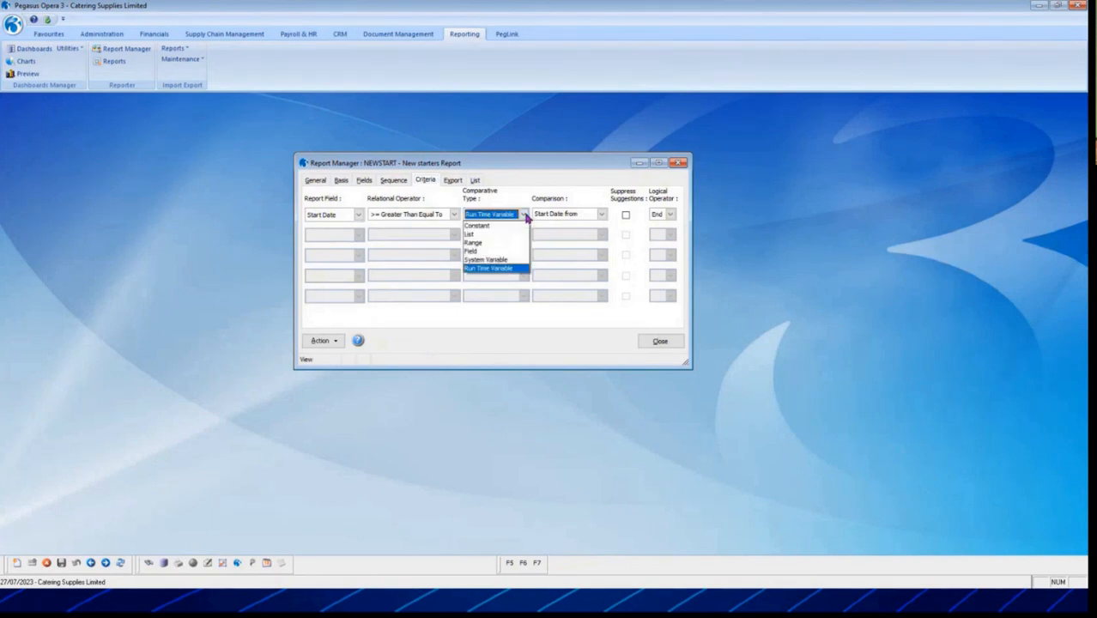
{"action": "left_click", "coordinate": [506, 270]}
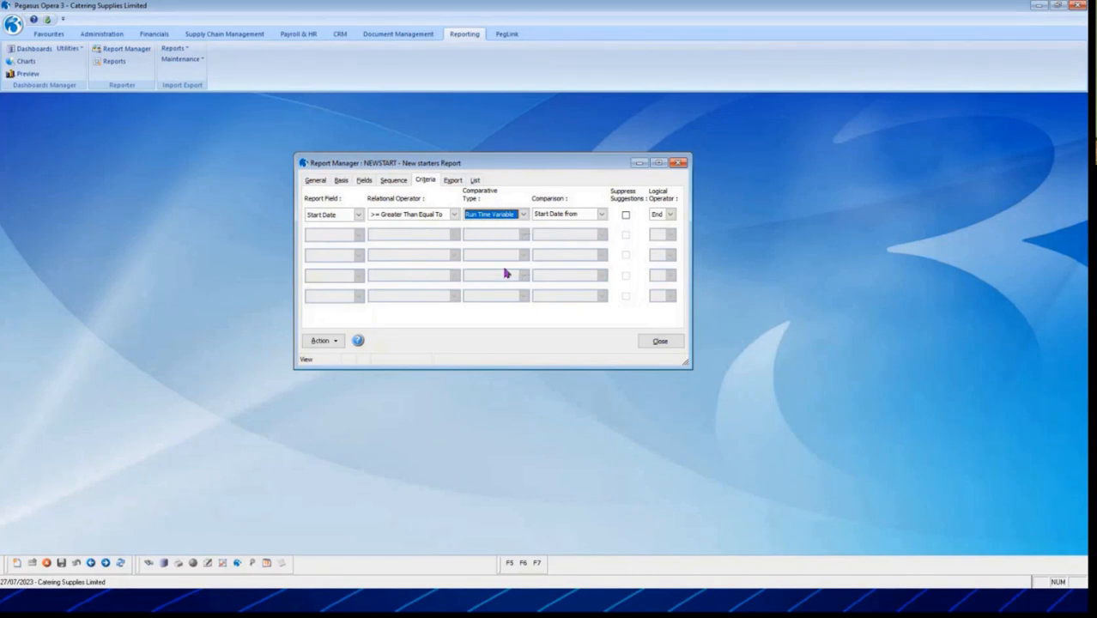
{"action": "key", "text": "Tab"}
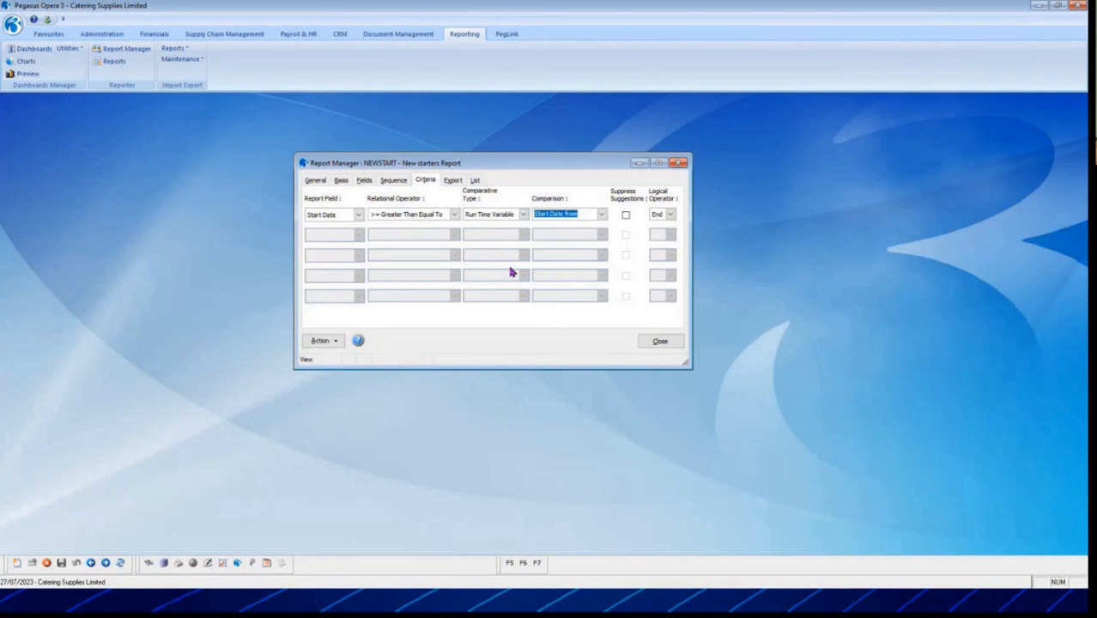
Preview the New starters Report on screen in the Standard Report layout with Start Date from 01/01/2023, and close the preview
{"action": "left_click", "coordinate": [325, 341]}
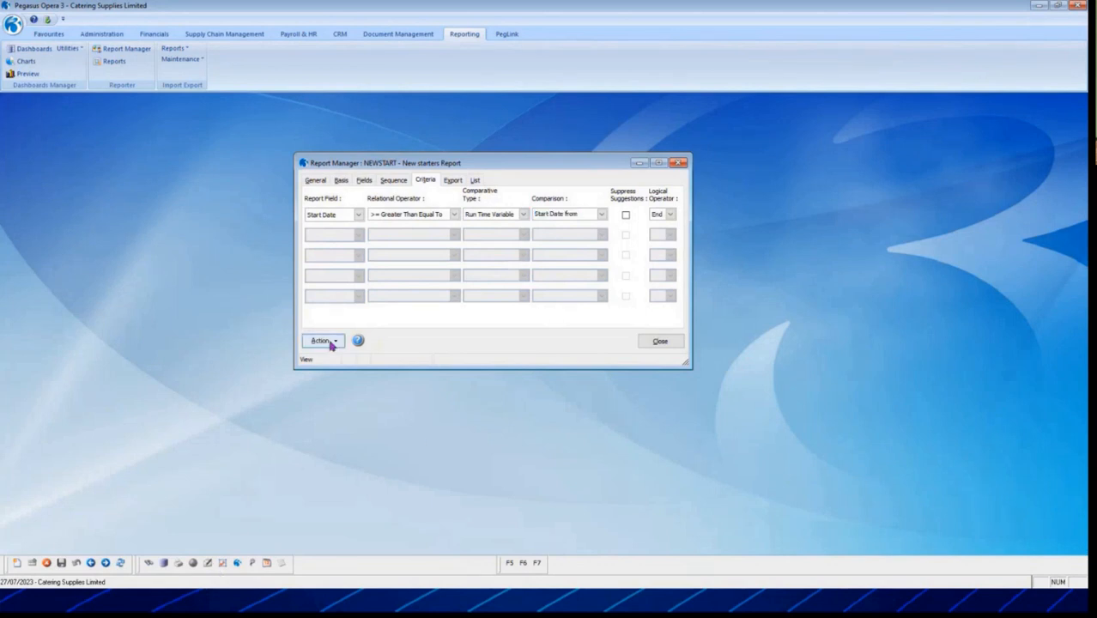
{"action": "left_click", "coordinate": [381, 350]}
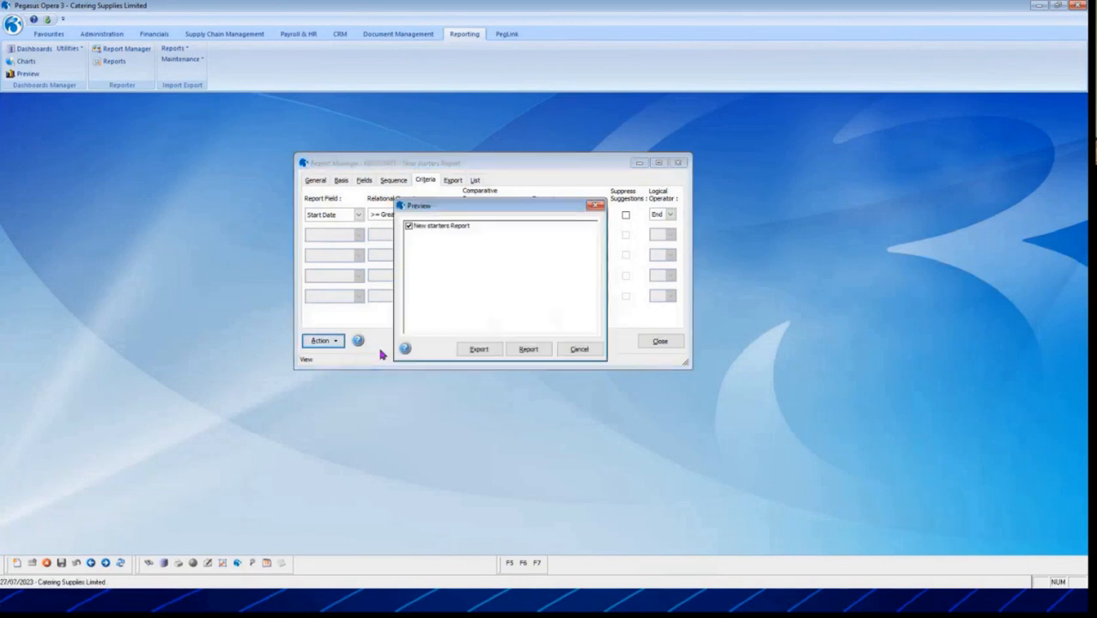
{"action": "left_click", "coordinate": [527, 350]}
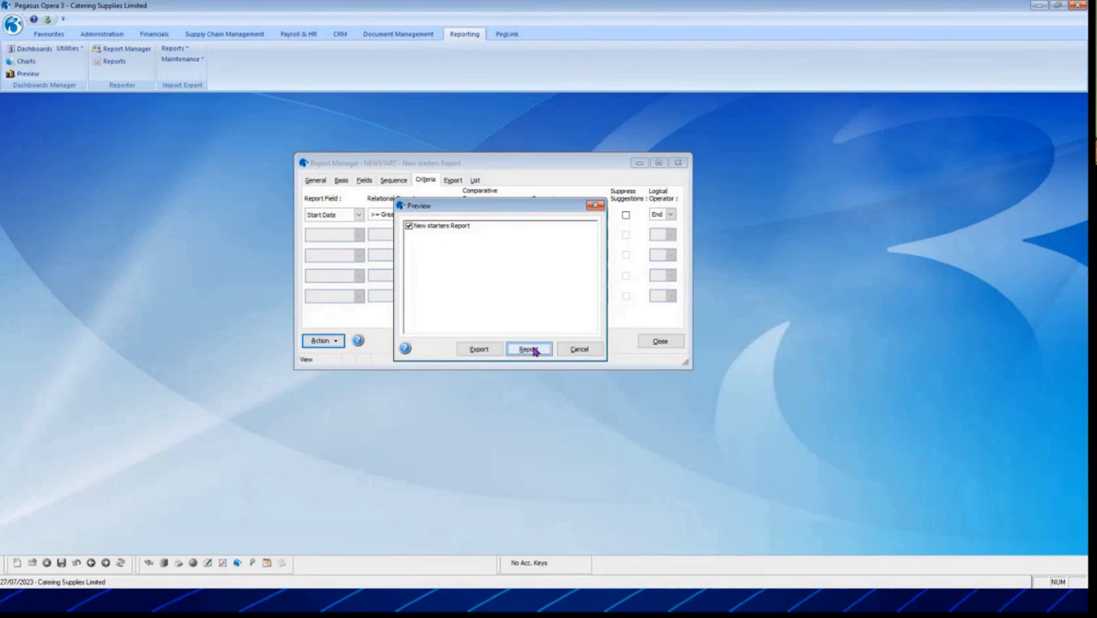
{"action": "left_click_drag", "start_coordinate": [473, 206], "coordinate": [470, 238]}
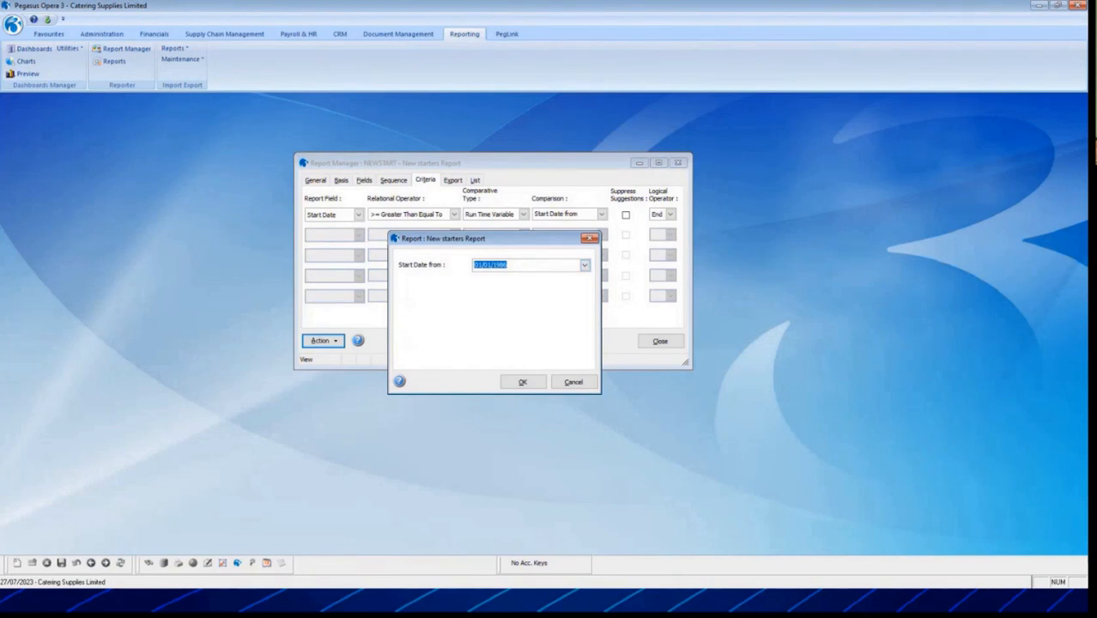
{"action": "type", "text": "01/01/2023"}
{"action": "left_click", "coordinate": [524, 380]}
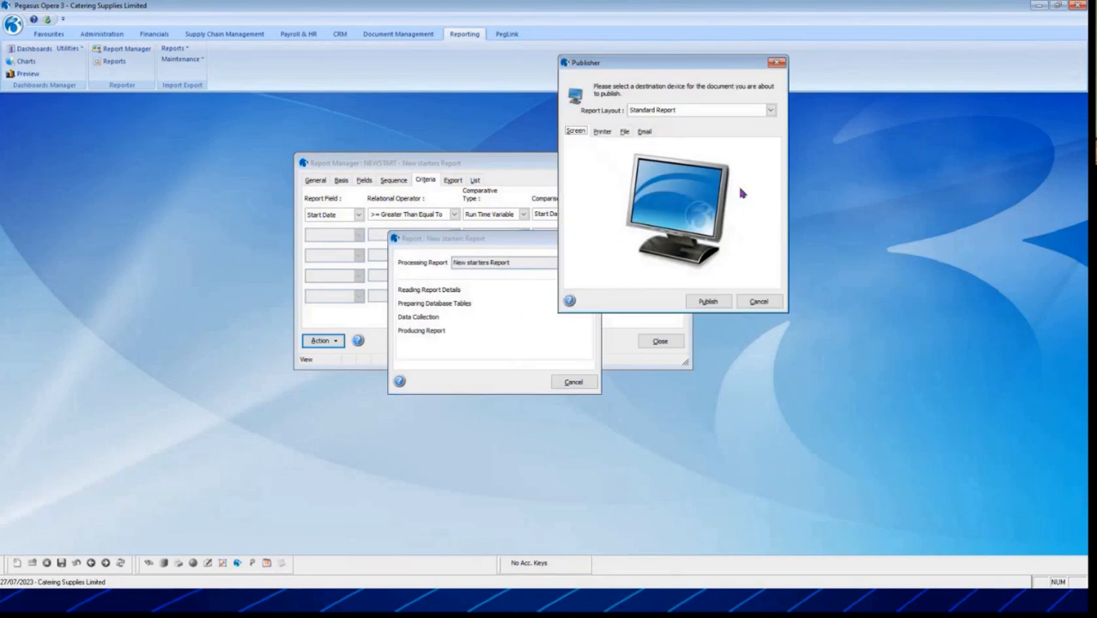
{"action": "left_click", "coordinate": [680, 112]}
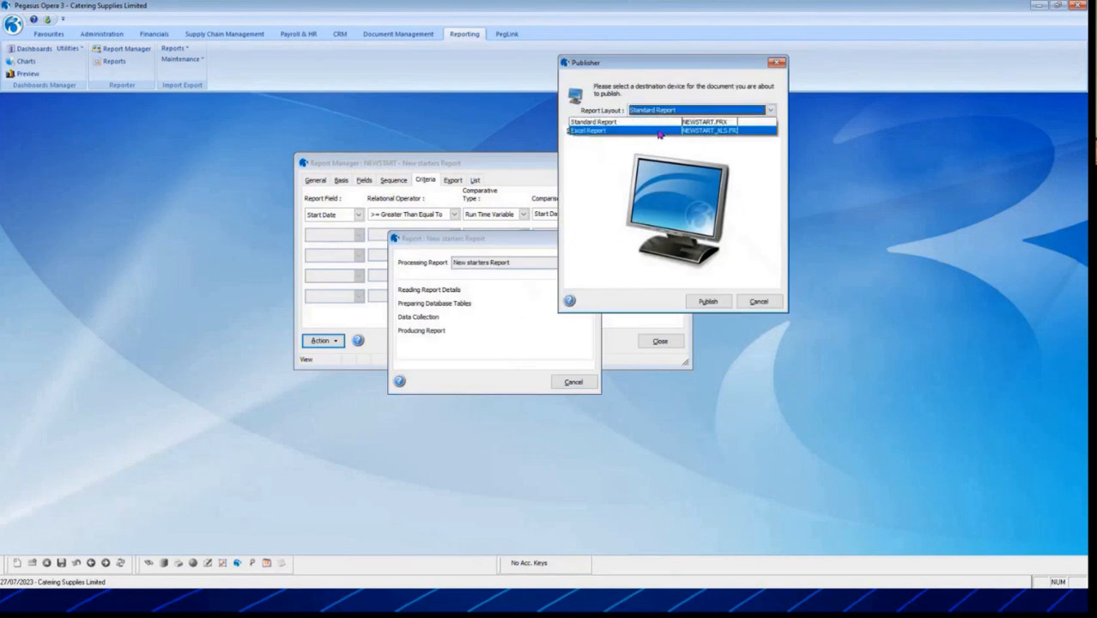
{"action": "left_click", "coordinate": [655, 108]}
{"action": "left_click", "coordinate": [699, 301]}
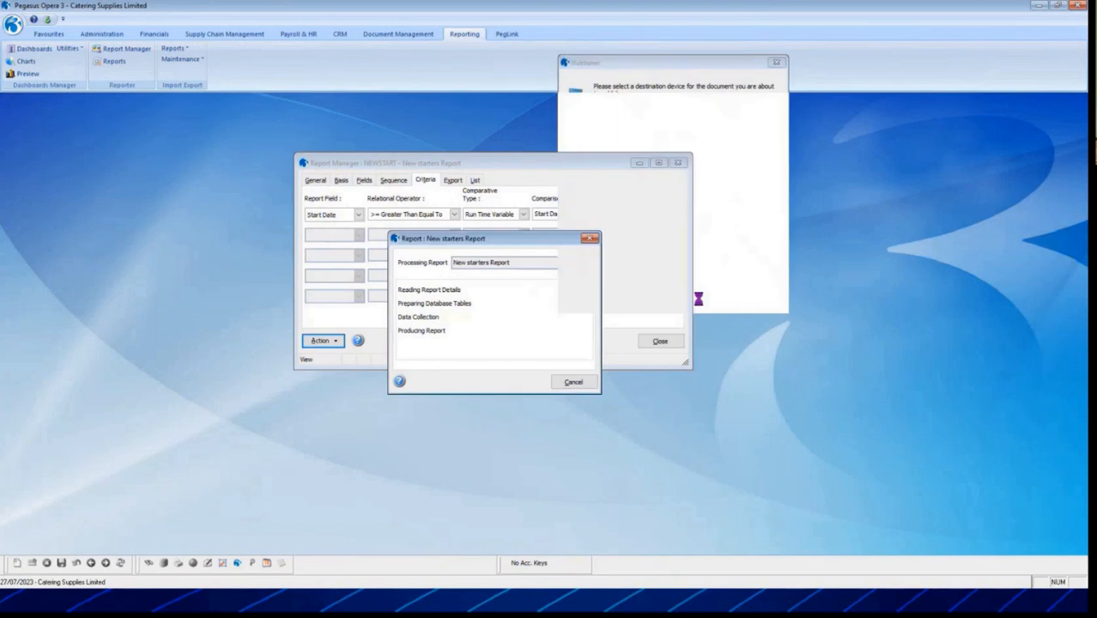
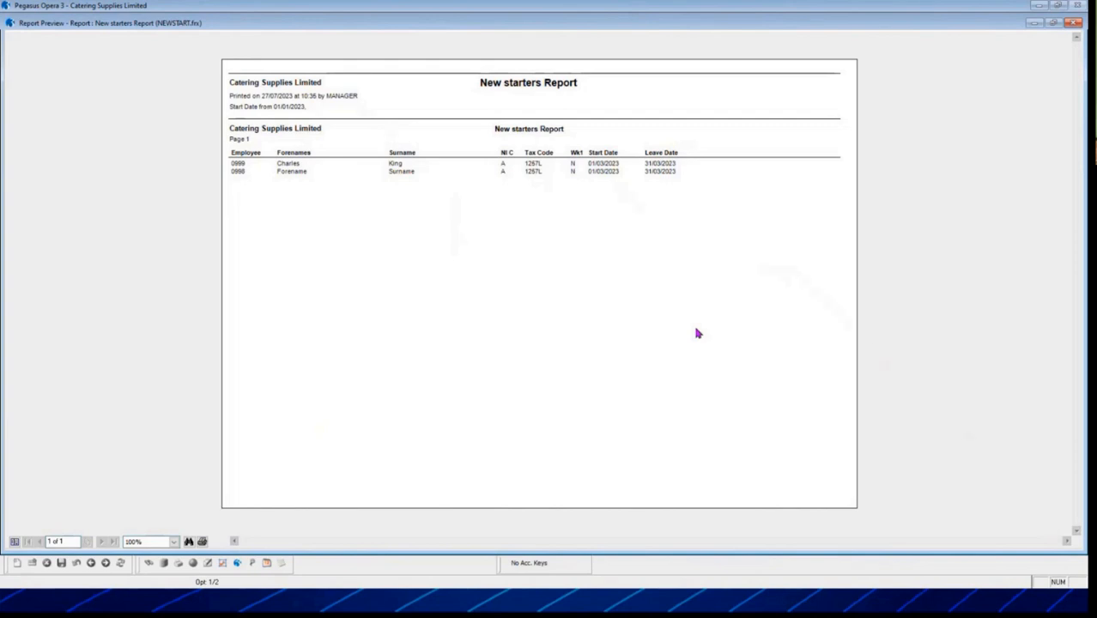
{"action": "left_click", "coordinate": [1073, 22]}
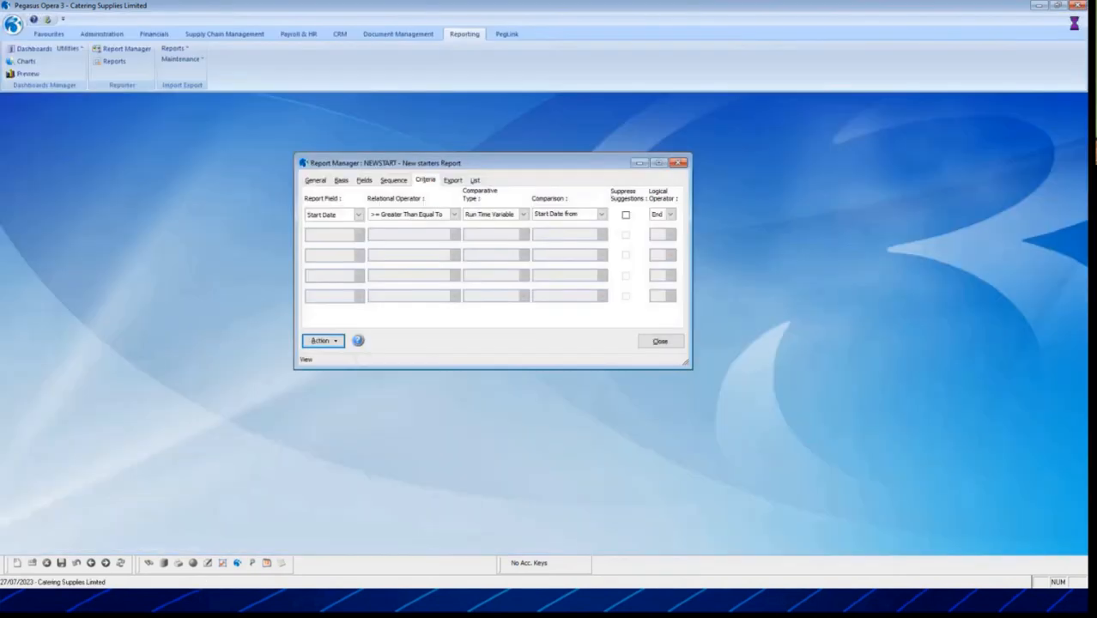
Preview the New starters Report on screen with Start Date from 01/01/2010, check its second page and close it
{"action": "left_click", "coordinate": [313, 343]}
{"action": "left_click", "coordinate": [368, 350]}
{"action": "left_click", "coordinate": [513, 380]}
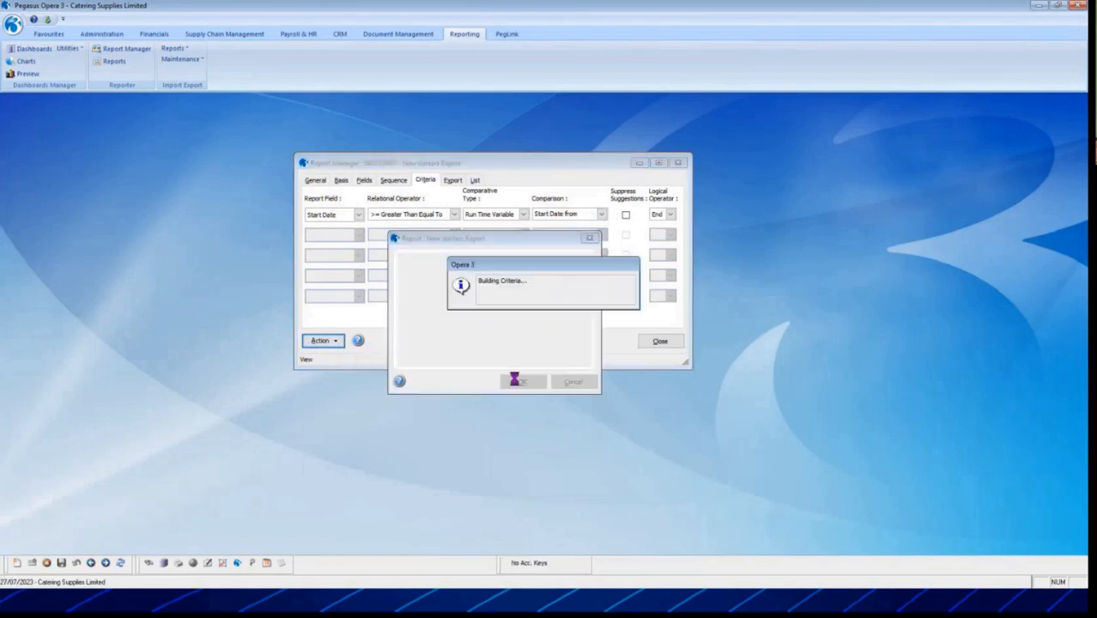
{"action": "type", "text": "01/01"}
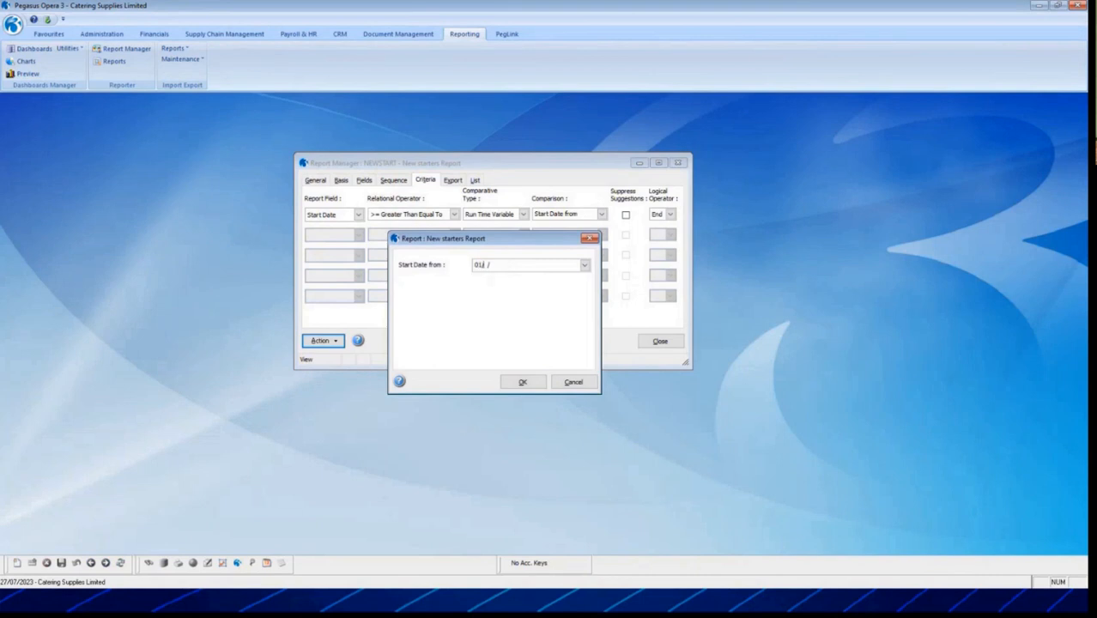
{"action": "type", "text": "/2023"}
{"action": "left_click", "coordinate": [521, 383]}
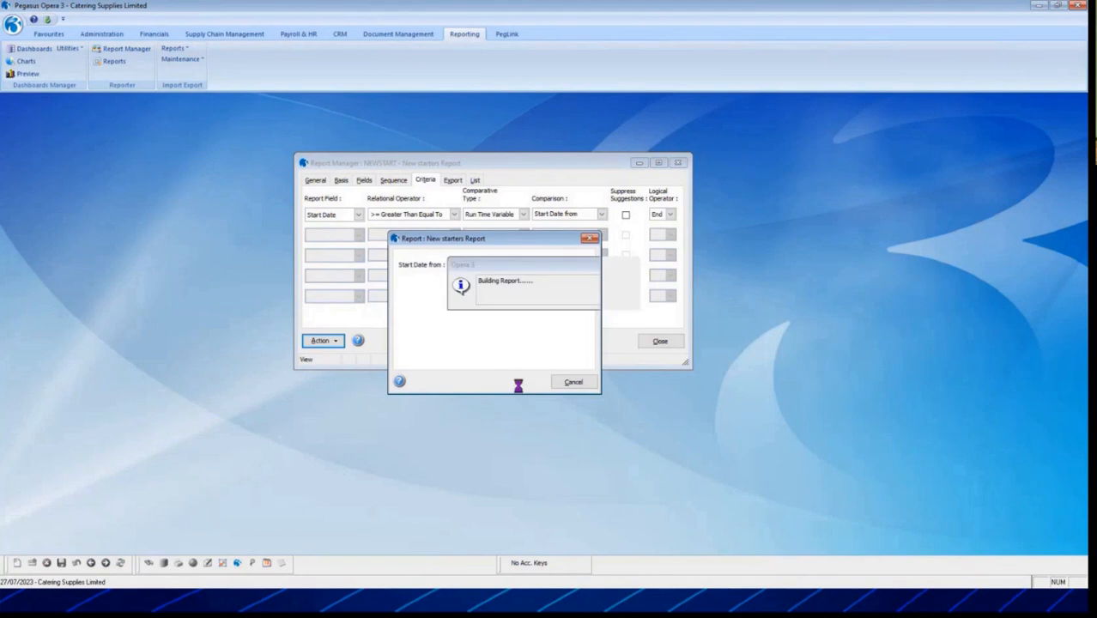
{"action": "left_click", "coordinate": [705, 300]}
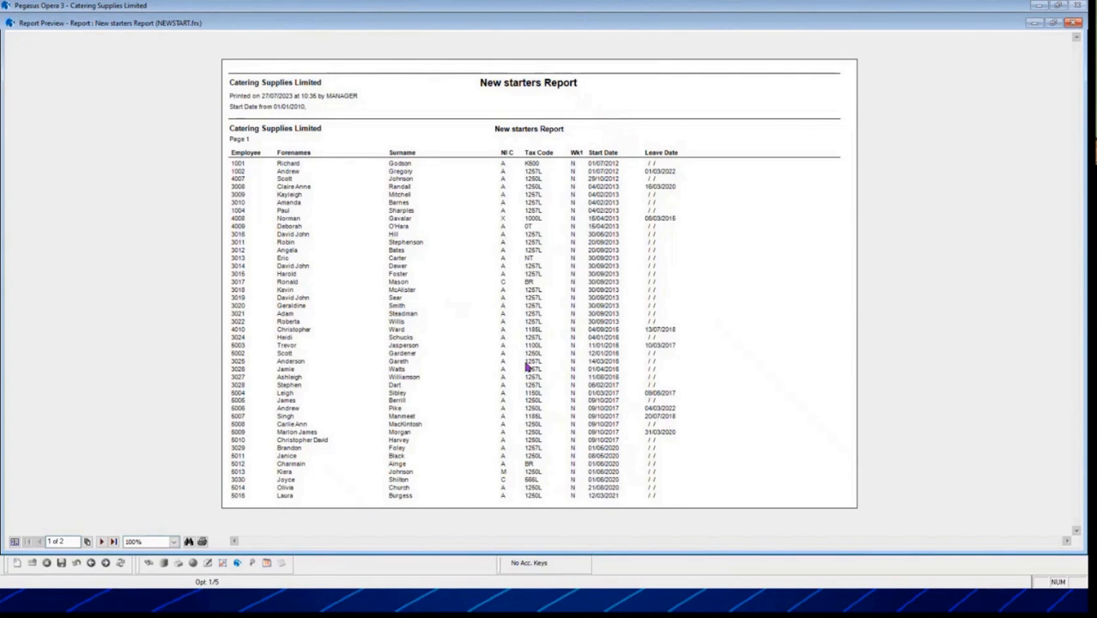
{"action": "left_click", "coordinate": [101, 542]}
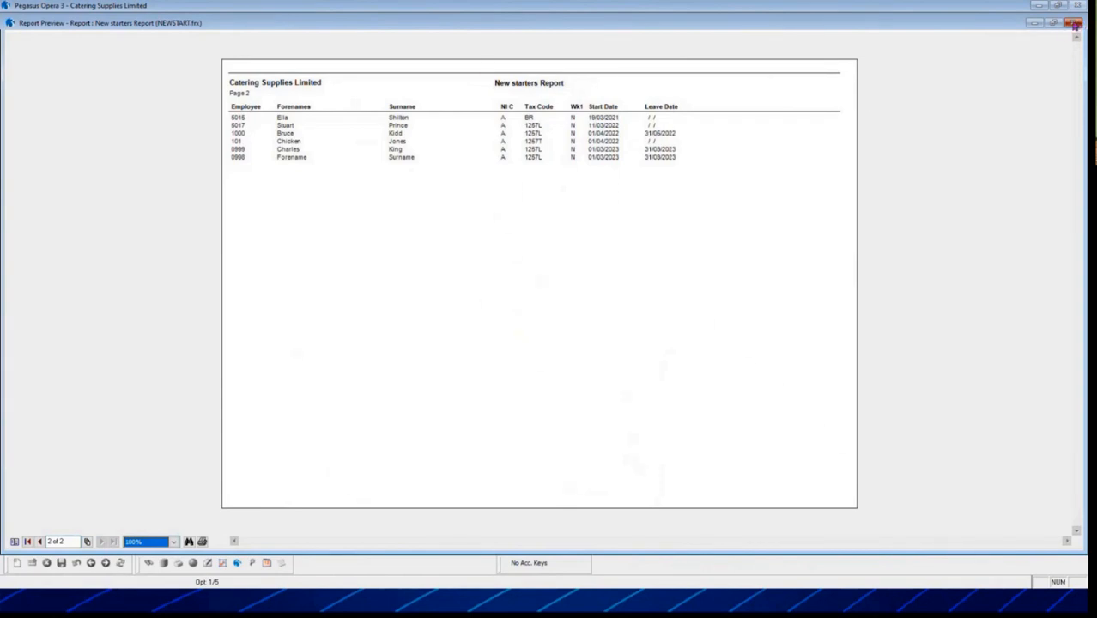
{"action": "left_click", "coordinate": [1075, 24]}
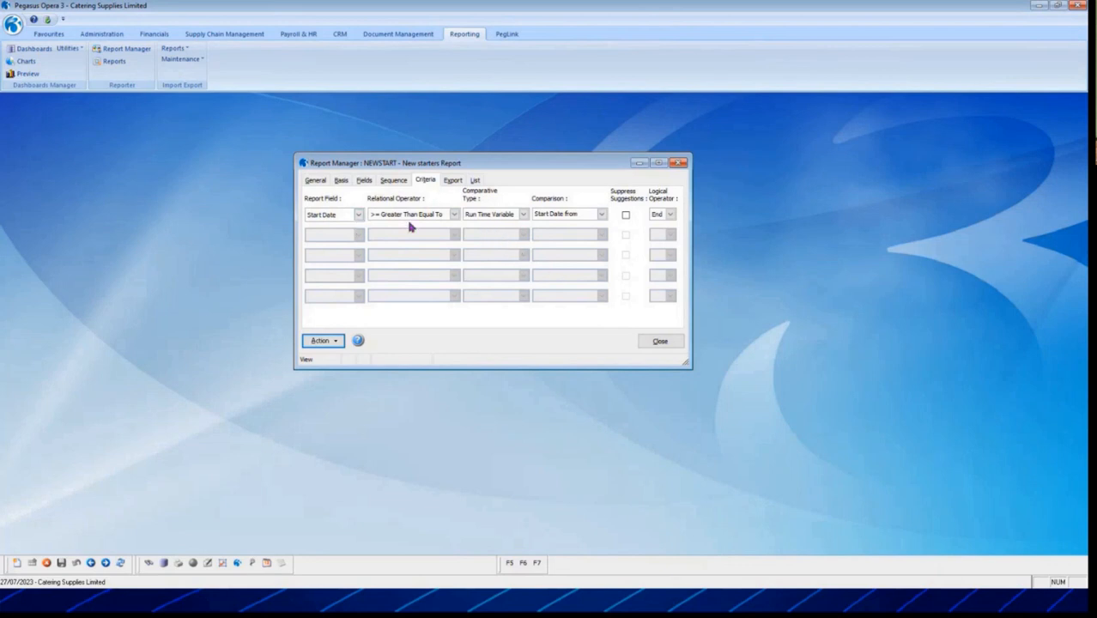
Join a second criterion to the first with And, using the Start Date field and the <= Less Than Equal To operator
{"action": "left_click", "coordinate": [670, 215]}
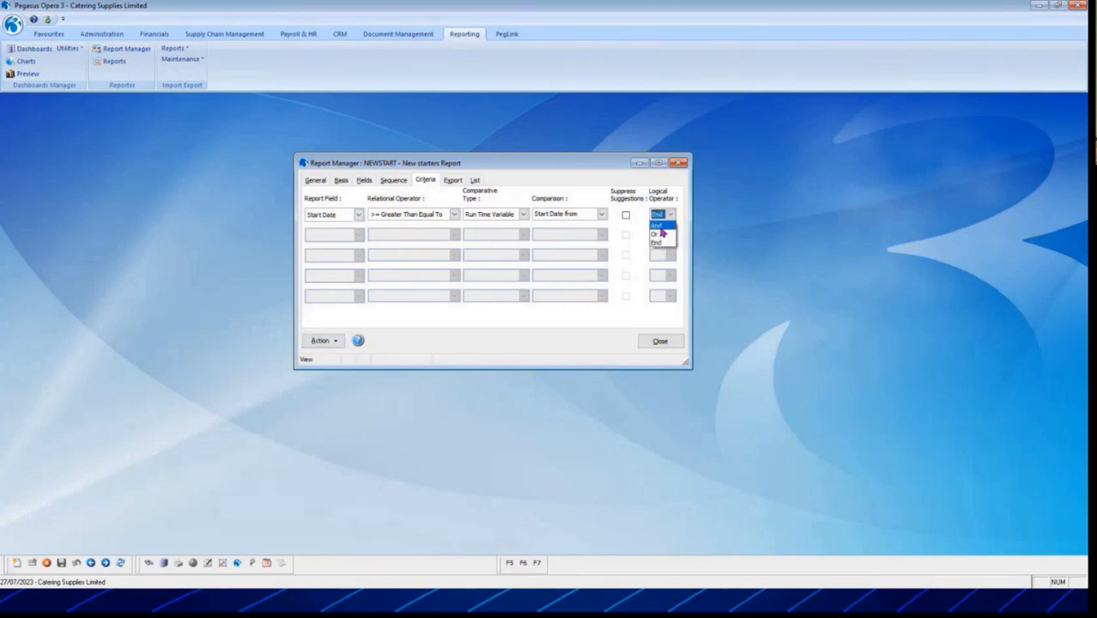
{"action": "left_click", "coordinate": [659, 225]}
{"action": "left_click", "coordinate": [358, 236]}
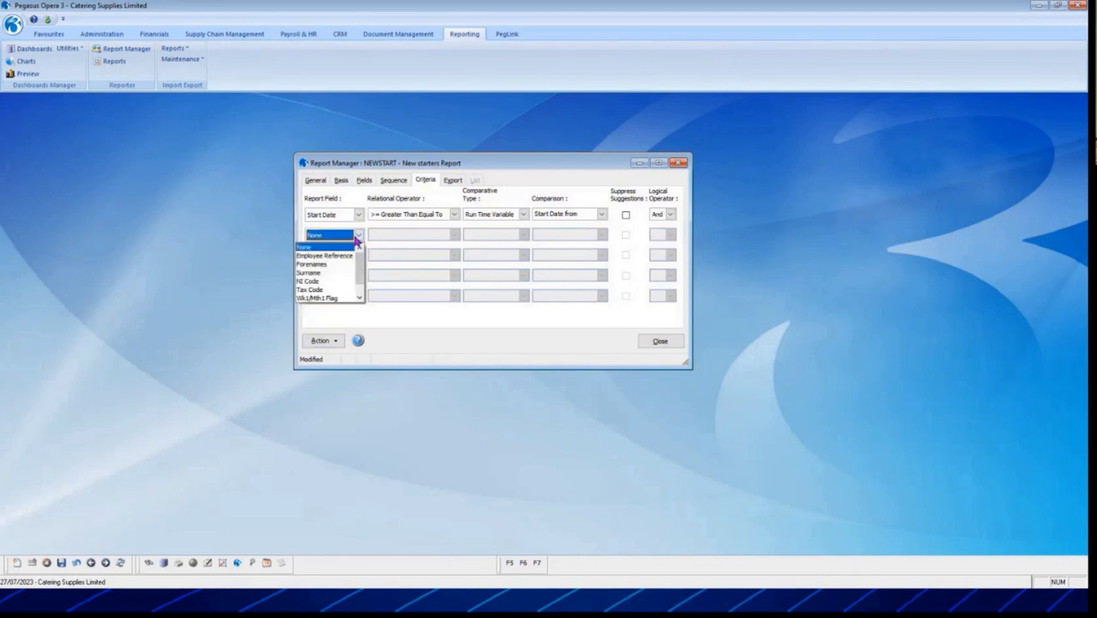
{"action": "left_click", "coordinate": [362, 297]}
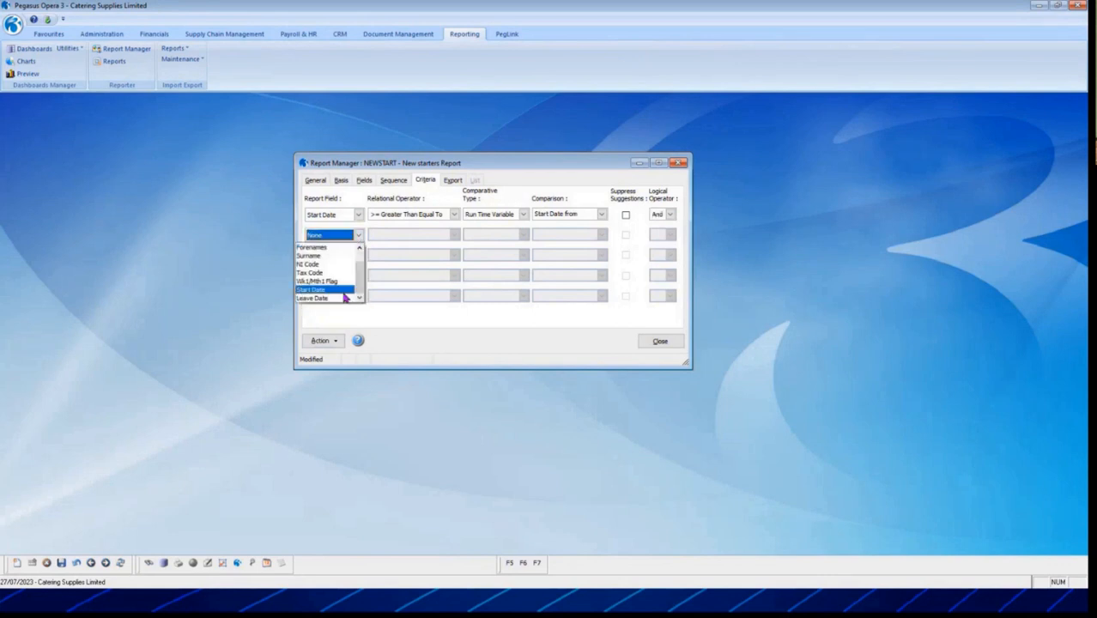
{"action": "left_click", "coordinate": [333, 290]}
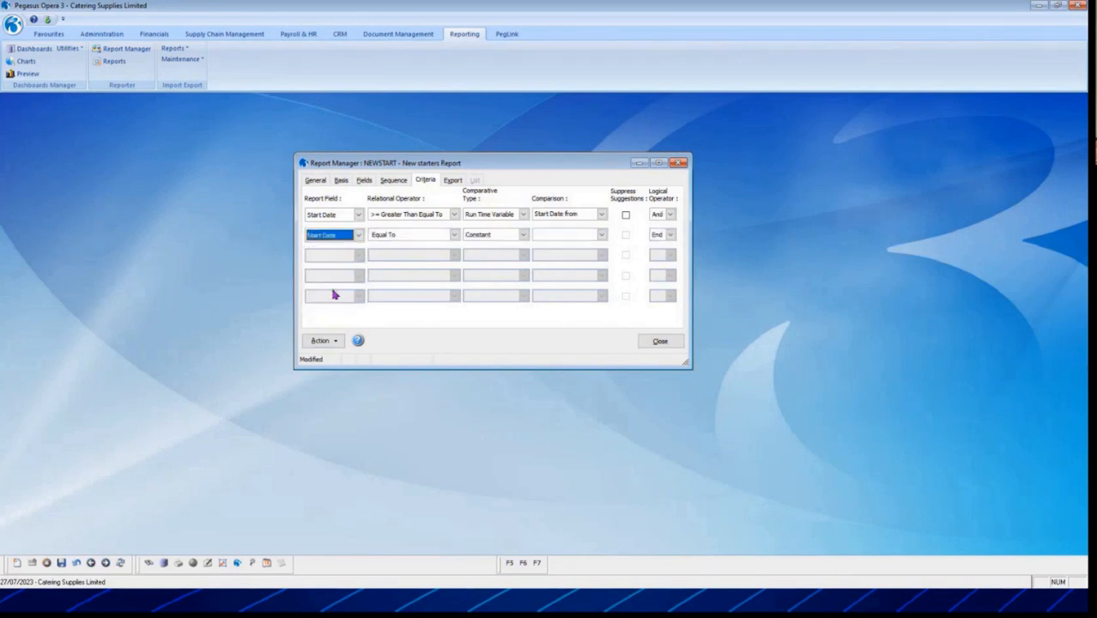
{"action": "left_click", "coordinate": [446, 239]}
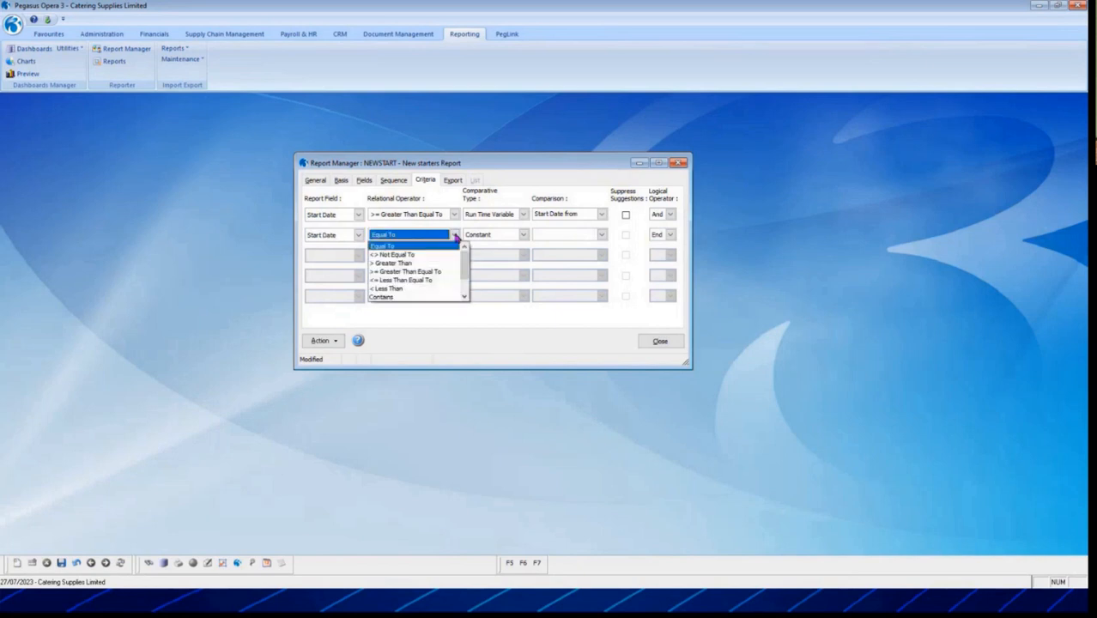
{"action": "left_click", "coordinate": [439, 281]}
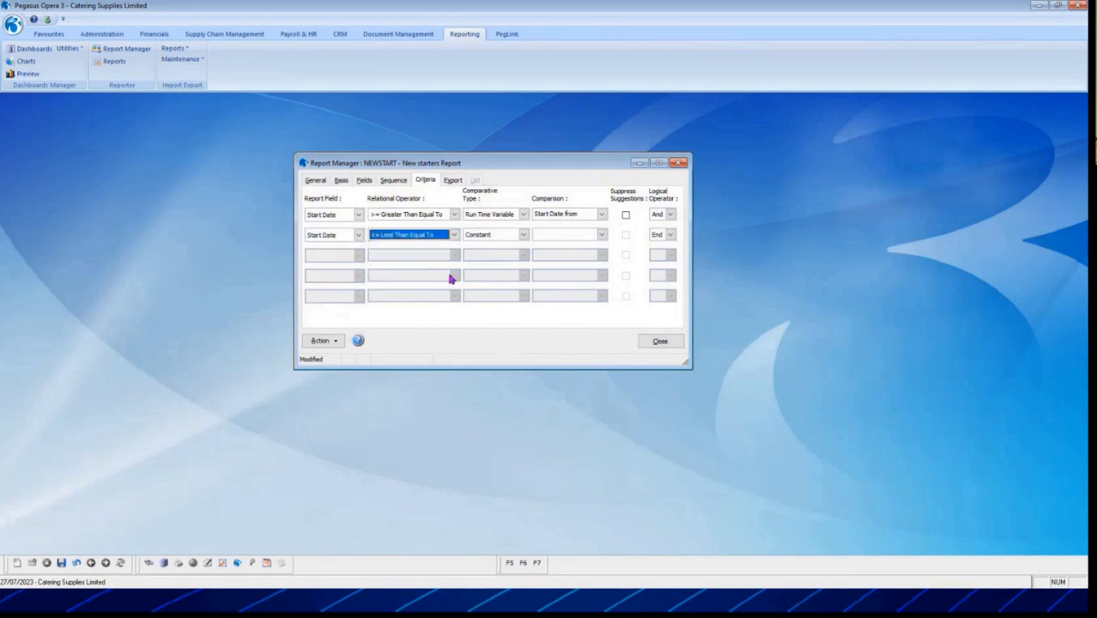
Make the second criterion a Run Time Variable with the comparison prompt "Start Date to?" and save the report
{"action": "left_click", "coordinate": [523, 235]}
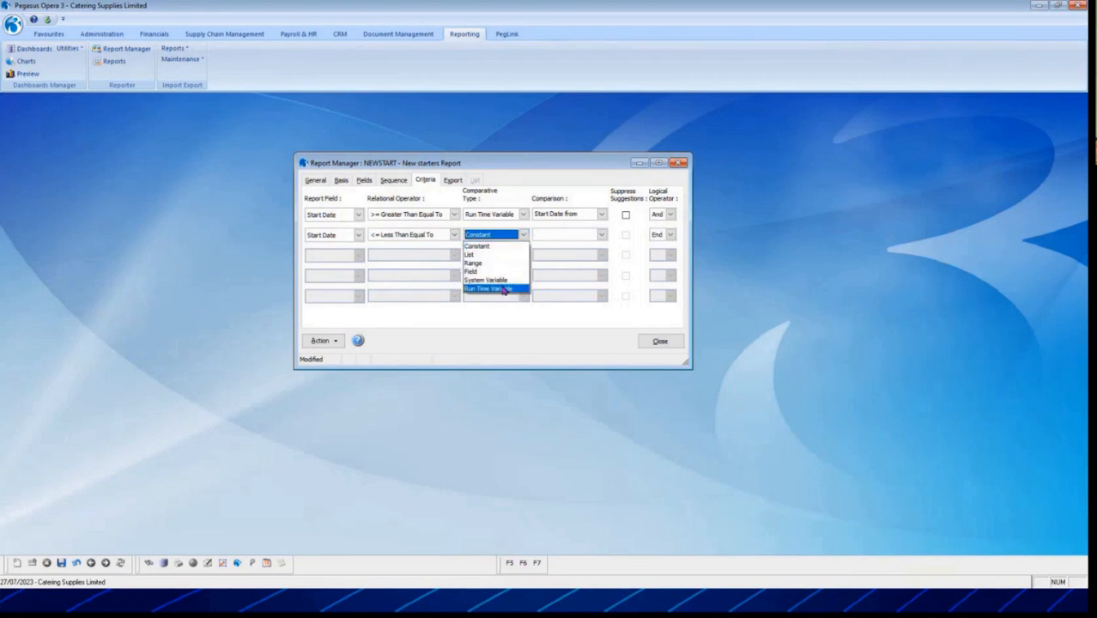
{"action": "left_click", "coordinate": [503, 288]}
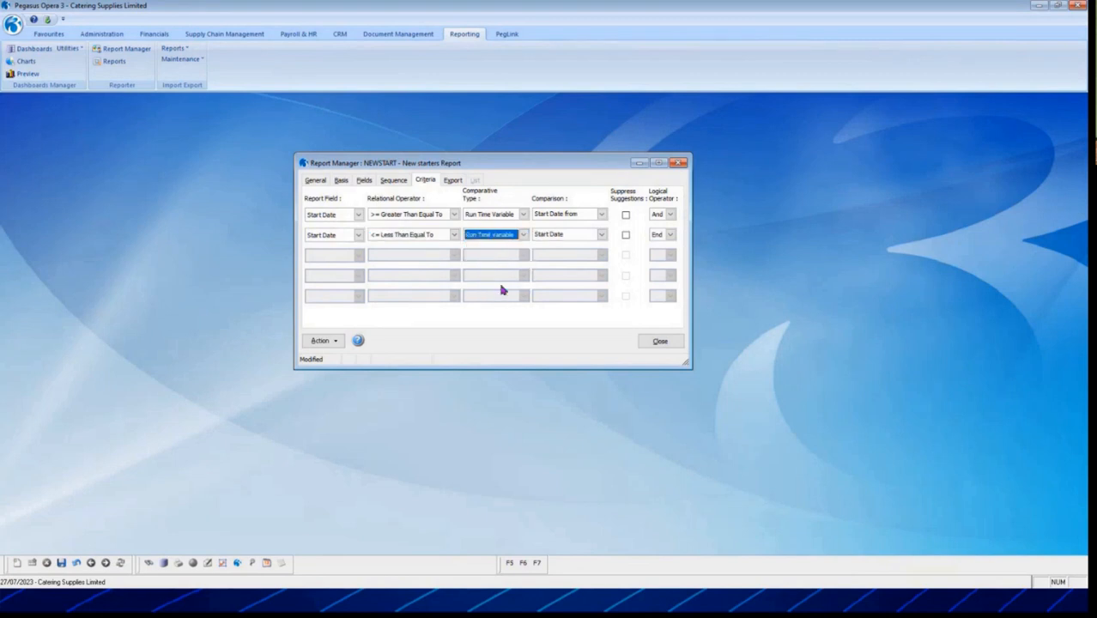
{"action": "left_click", "coordinate": [569, 235]}
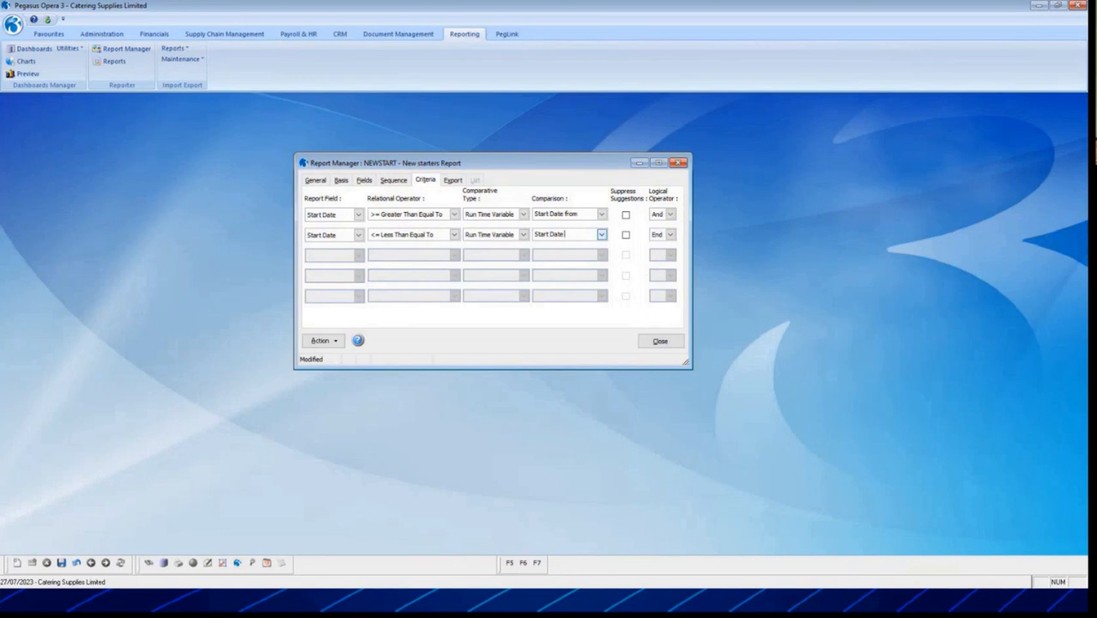
{"action": "type", "text": "to?"}
{"action": "left_click", "coordinate": [62, 562]}
Preview the New starters Report on screen for start dates from 01/01/2010 to 31/12/2022, and close the preview
{"action": "left_click", "coordinate": [337, 343]}
{"action": "left_click", "coordinate": [383, 350]}
{"action": "left_click", "coordinate": [523, 382]}
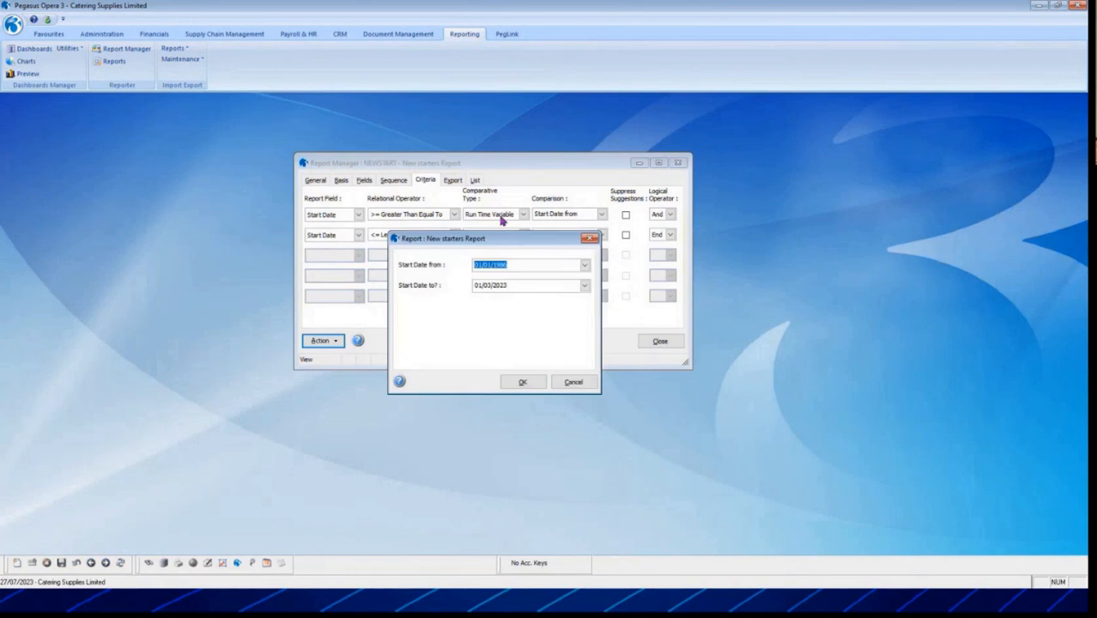
{"action": "left_click_drag", "start_coordinate": [491, 242], "coordinate": [756, 199]}
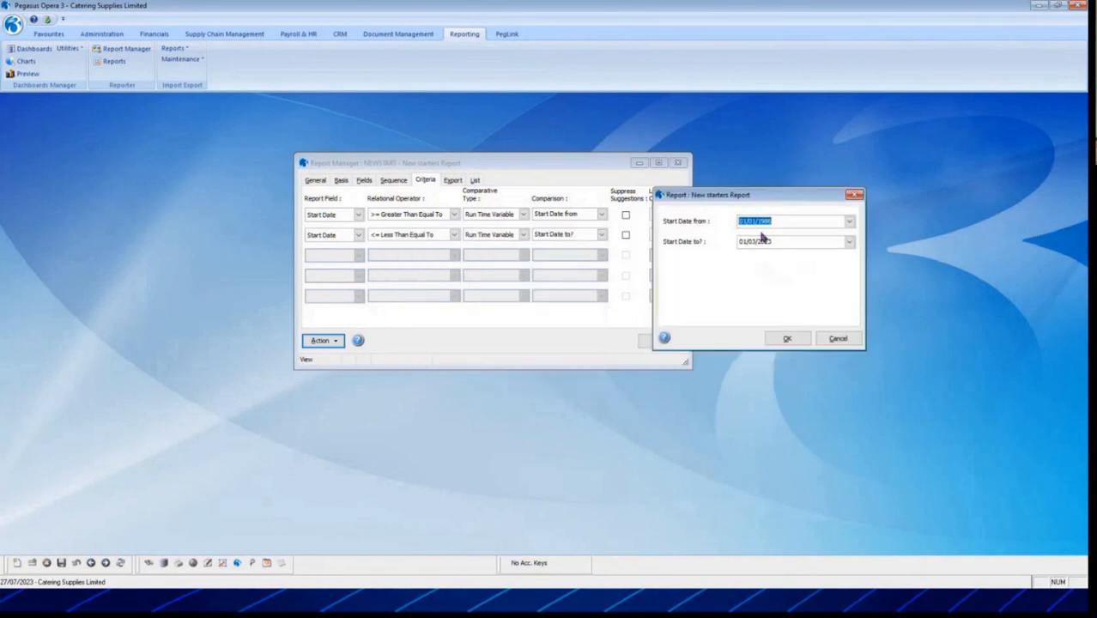
{"action": "type", "text": "01/01"}
{"action": "key", "text": "Tab"}
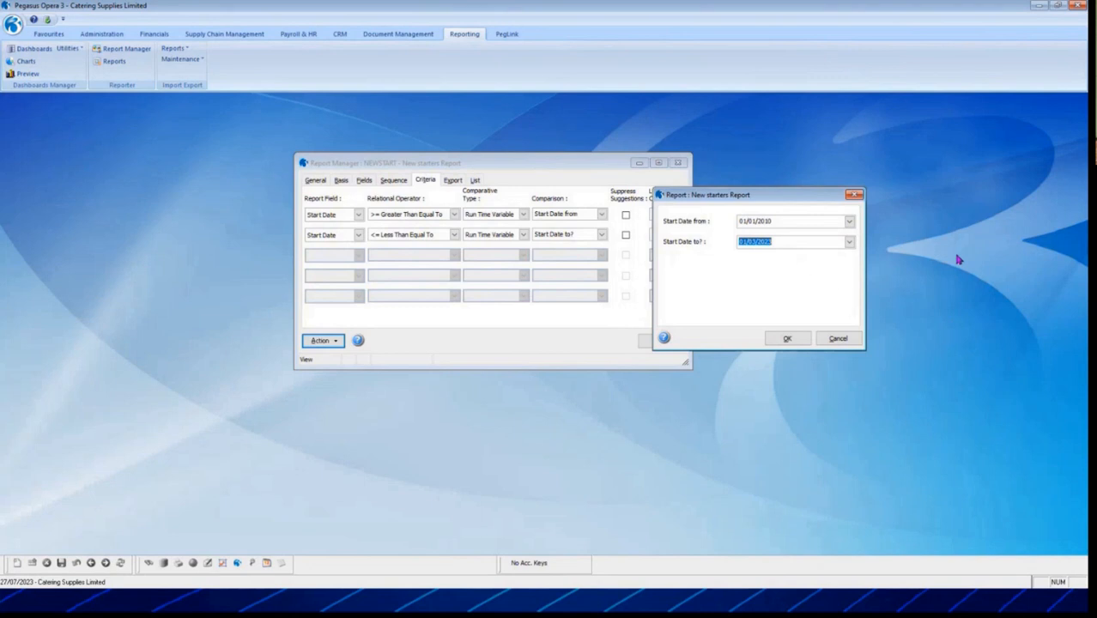
{"action": "type", "text": "31/12/2022"}
{"action": "left_click", "coordinate": [787, 338]}
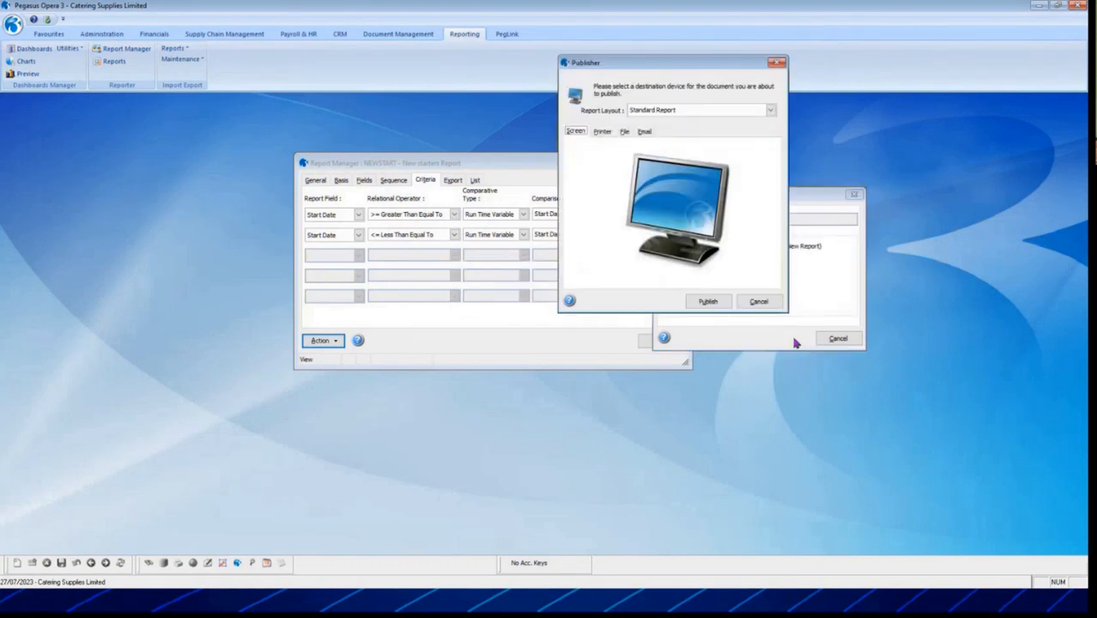
{"action": "left_click", "coordinate": [706, 302]}
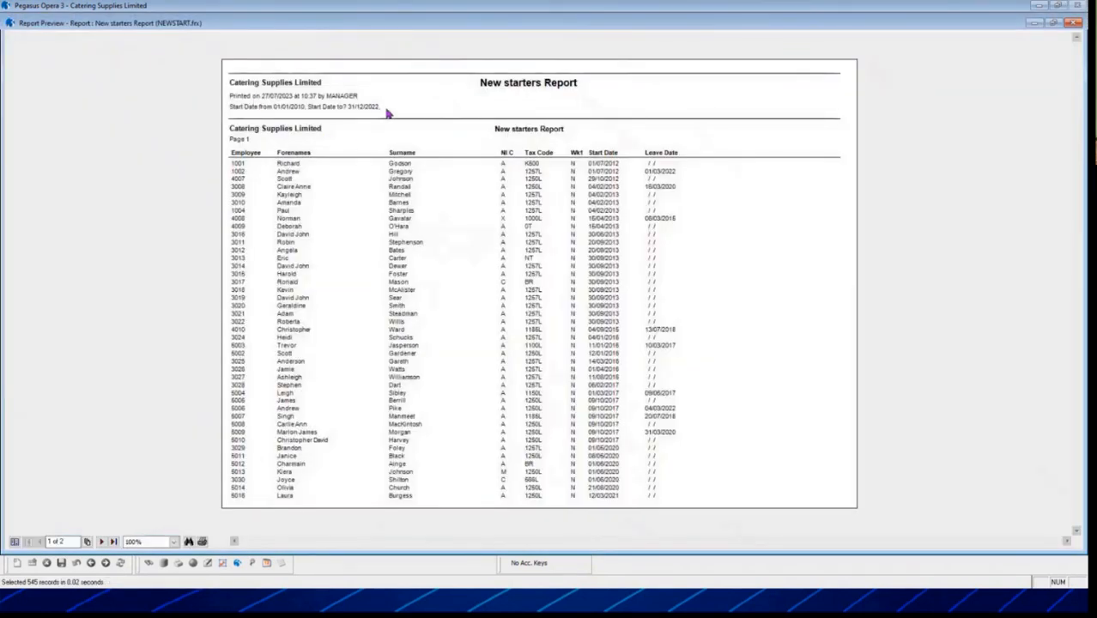
{"action": "left_click", "coordinate": [1075, 25]}
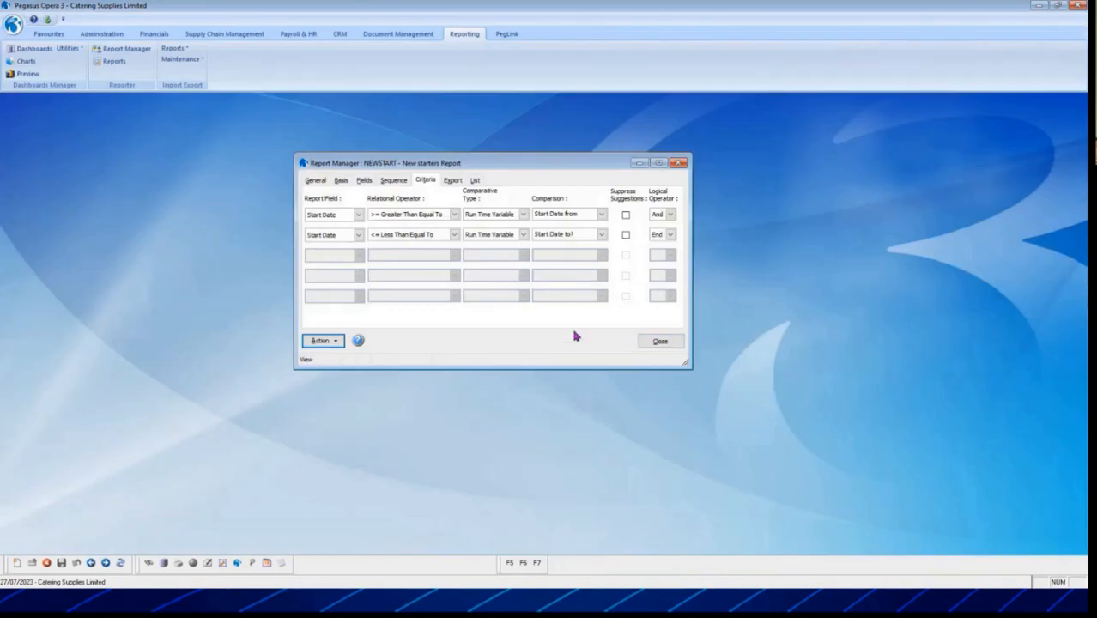
{"action": "left_click", "coordinate": [321, 340]}
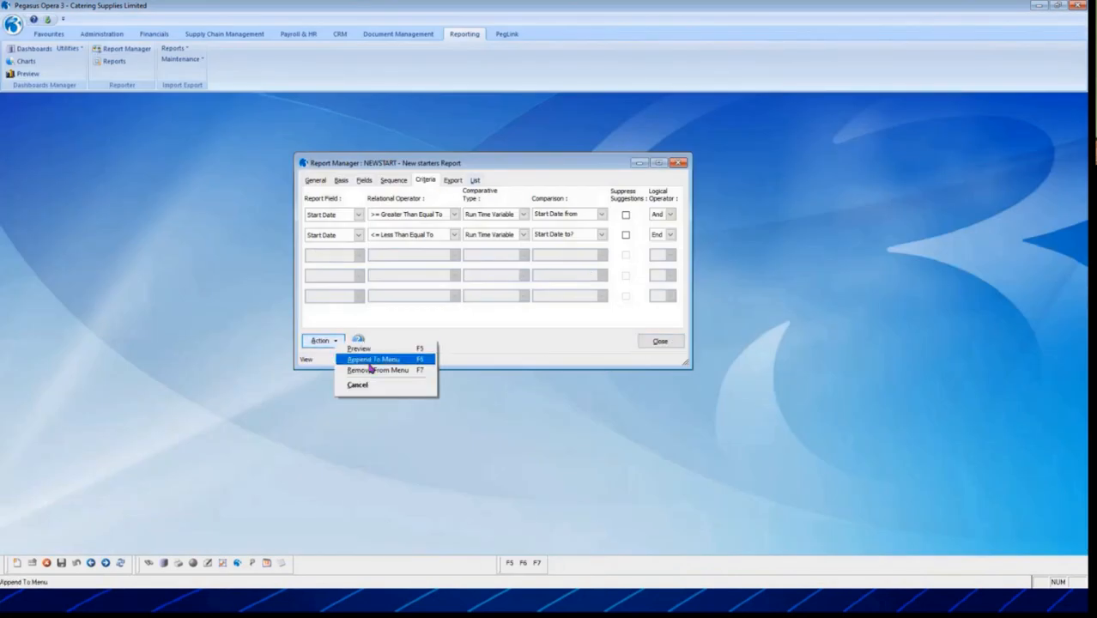
{"action": "left_click", "coordinate": [352, 130]}
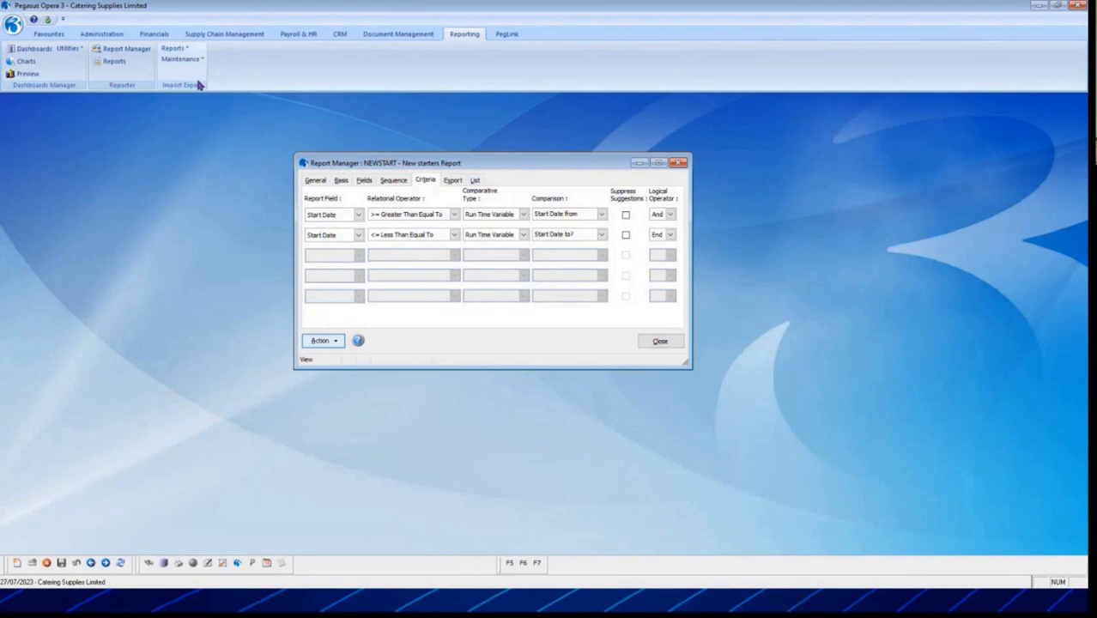
Run the Sales budget report from the Nominal ledger's reports, producing it as a report rather than an export
{"action": "left_click", "coordinate": [160, 35]}
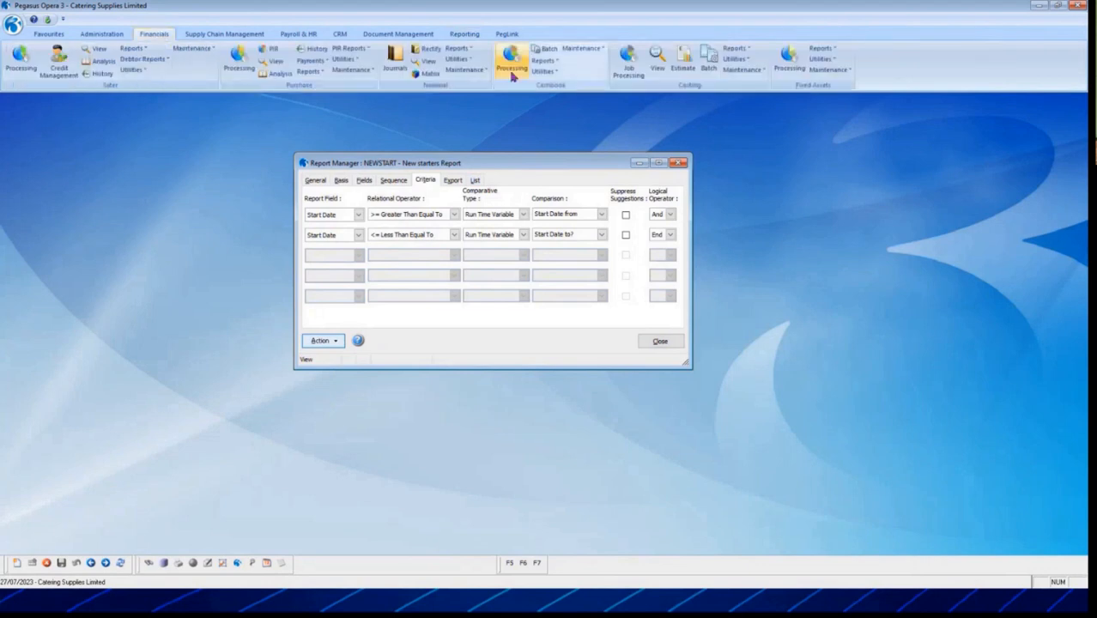
{"action": "left_click", "coordinate": [458, 49]}
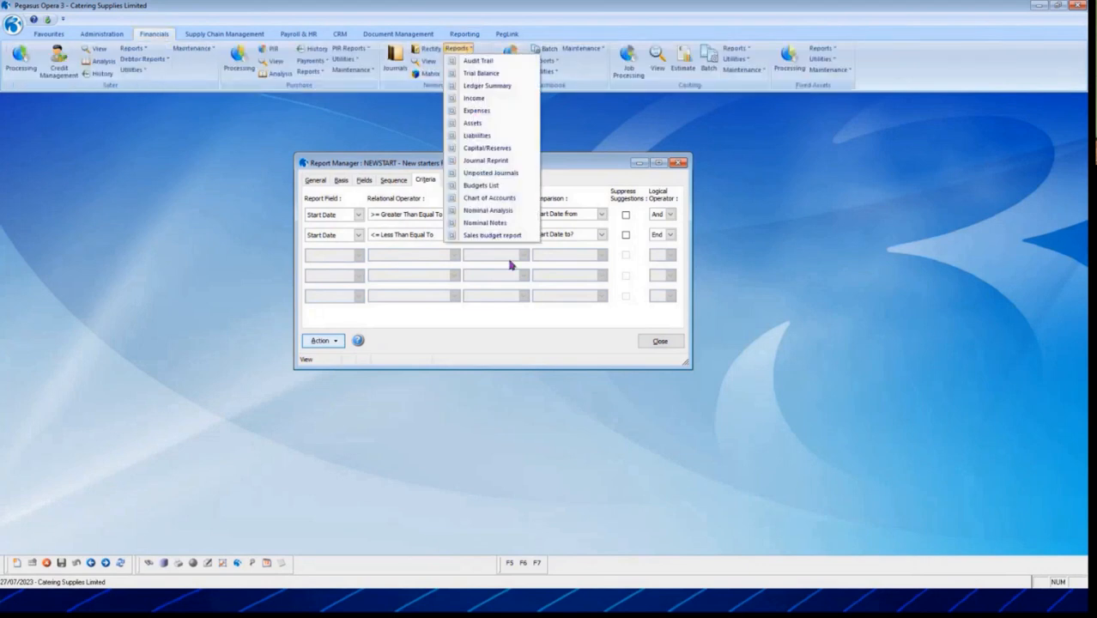
{"action": "left_click", "coordinate": [502, 241]}
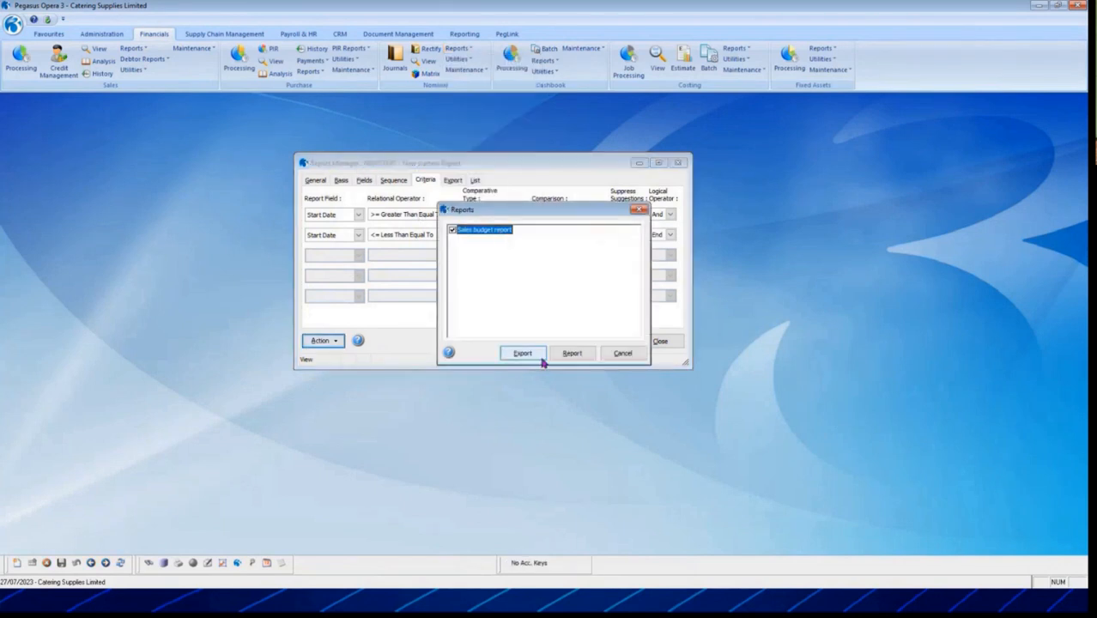
{"action": "left_click", "coordinate": [574, 355]}
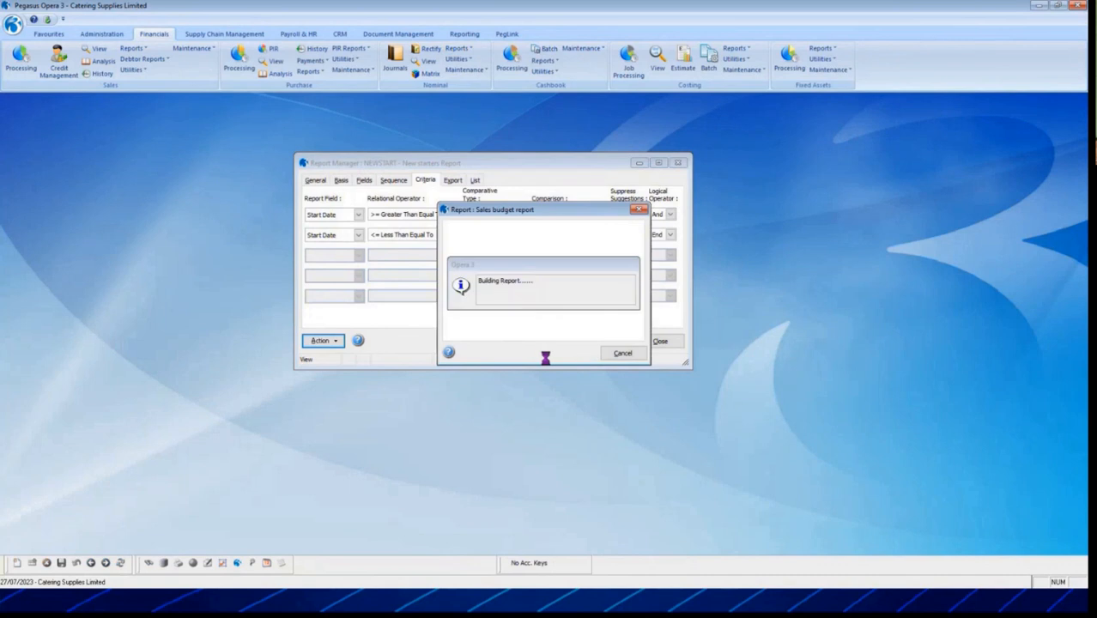
Publish the Sales budget report with the Excel Report layout under the file name BUDGET1, overwriting the existing file
{"action": "left_click", "coordinate": [685, 110]}
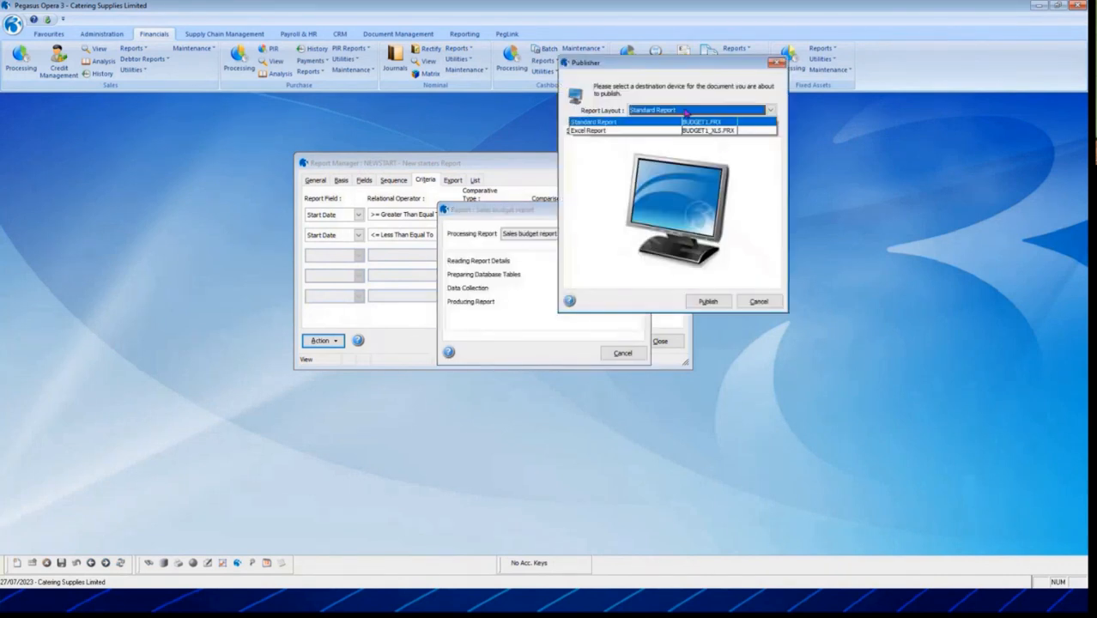
{"action": "left_click", "coordinate": [658, 120]}
{"action": "left_click", "coordinate": [662, 110]}
{"action": "left_click", "coordinate": [653, 132]}
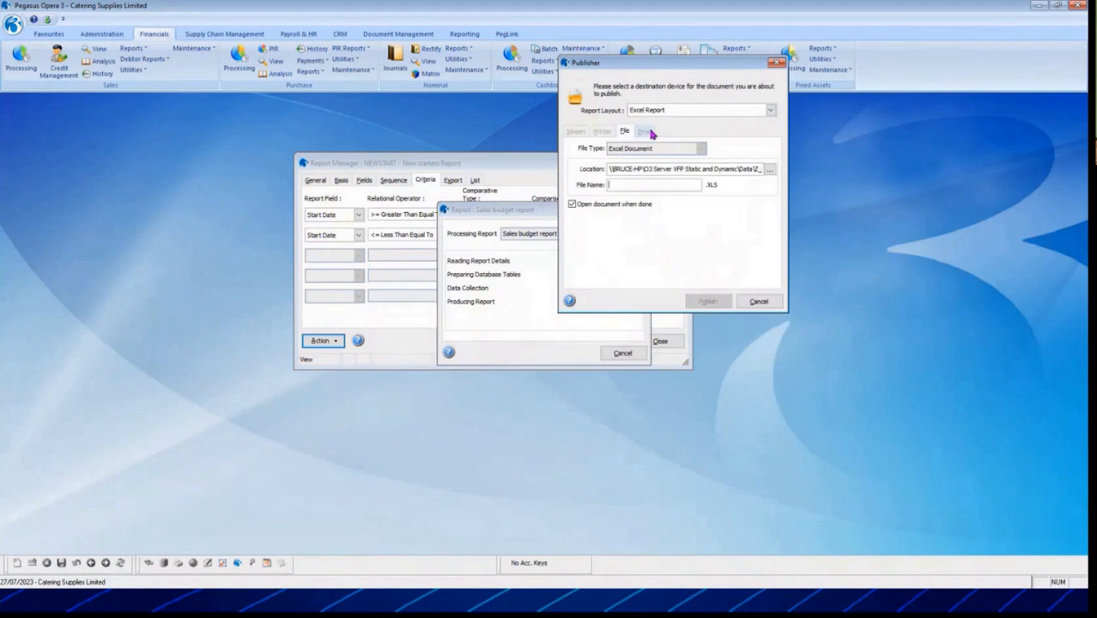
{"action": "type", "text": "BUDGET1"}
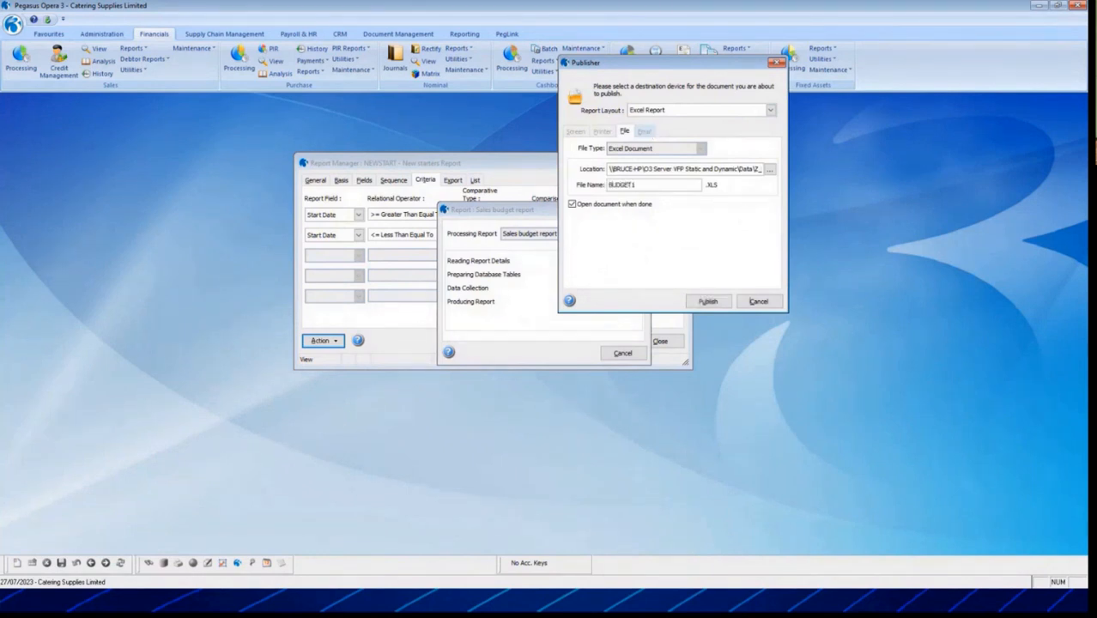
{"action": "key", "text": "Return"}
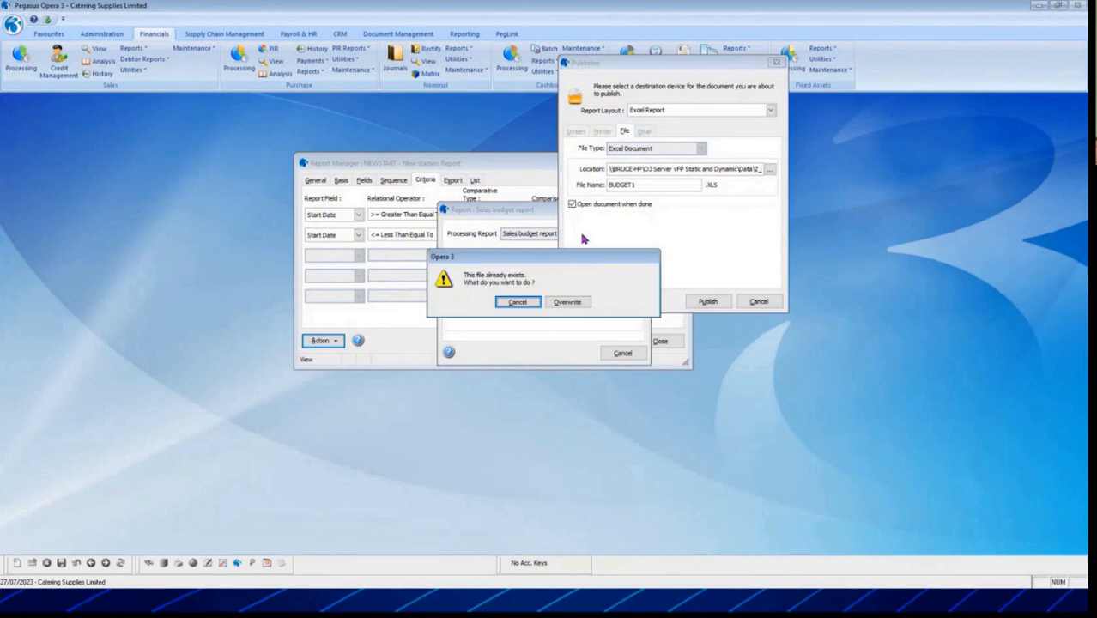
{"action": "left_click", "coordinate": [569, 301]}
{"action": "left_click", "coordinate": [707, 302]}
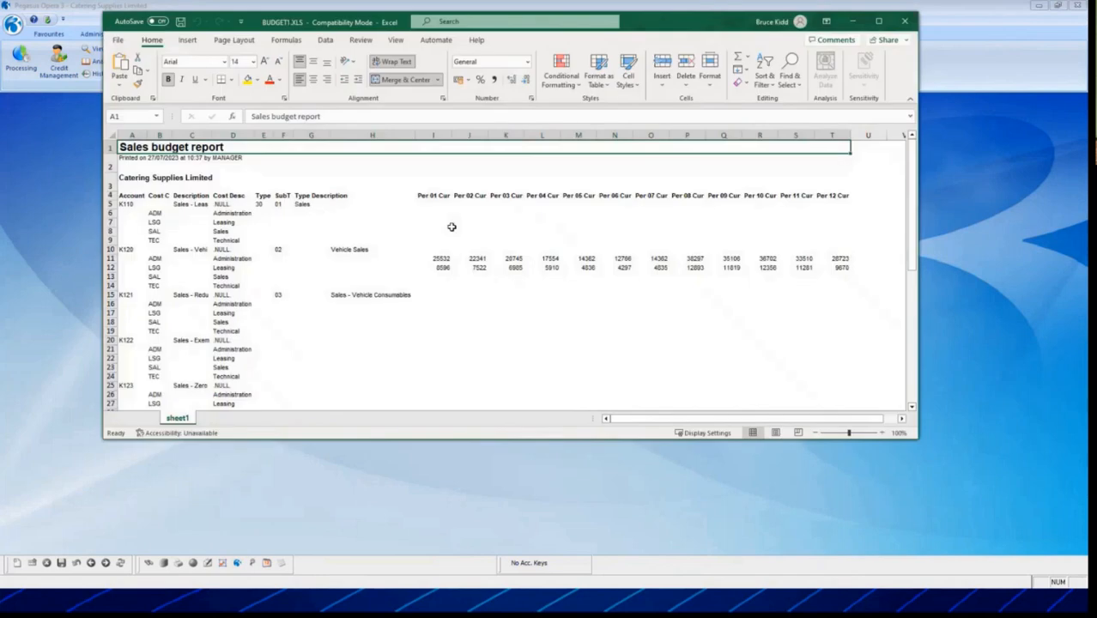
Examine the period budget figures and the account and cost centre columns in the maximized BUDGET1.XLS workbook, and close it
{"action": "left_click", "coordinate": [878, 21]}
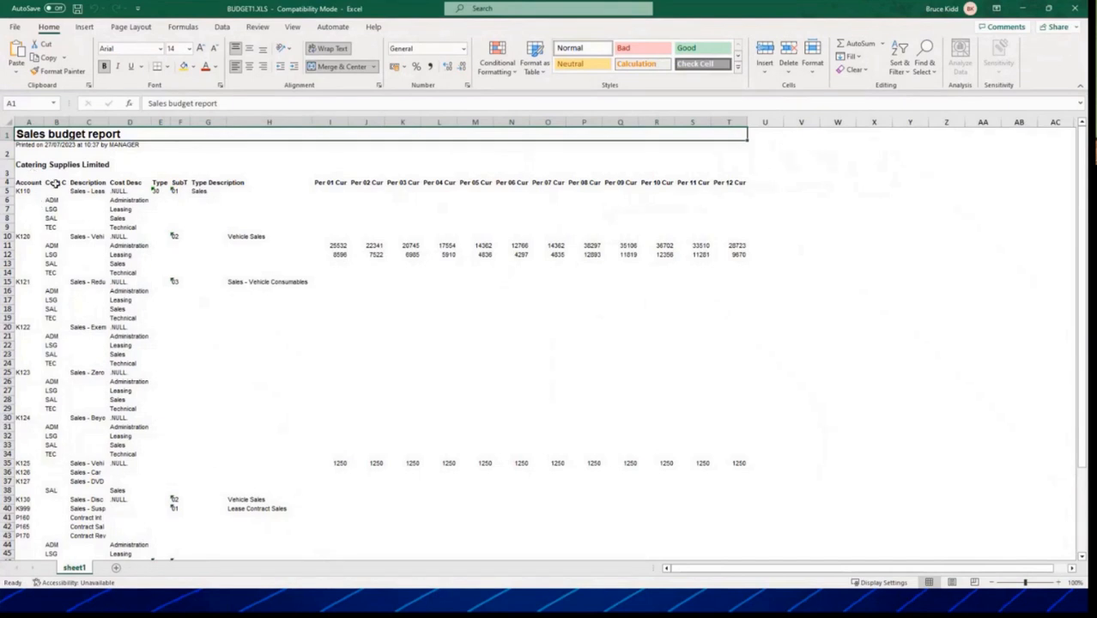
{"action": "left_click_drag", "start_coordinate": [325, 237], "coordinate": [789, 255]}
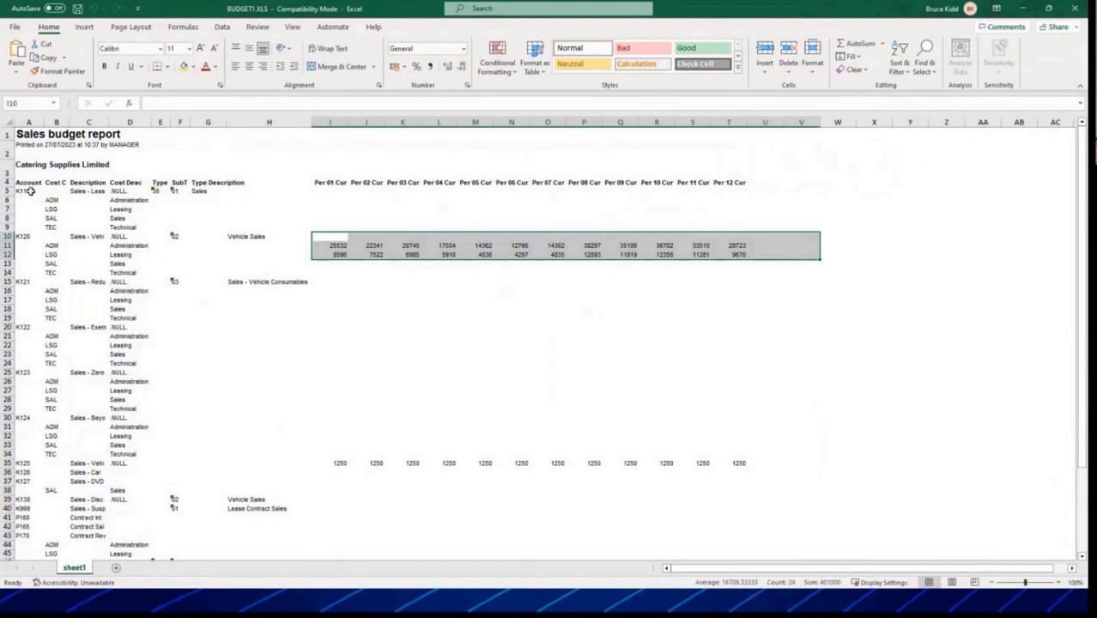
{"action": "left_click_drag", "start_coordinate": [30, 191], "coordinate": [65, 489]}
{"action": "scroll", "coordinate": [66, 480], "scroll_direction": "down", "scroll_amount": 8}
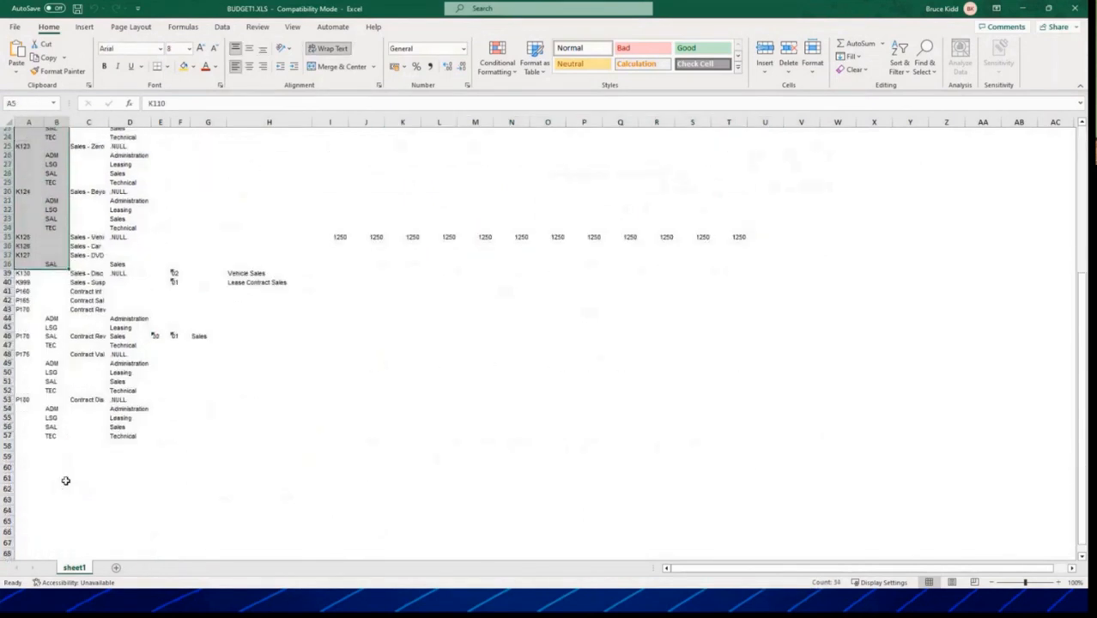
{"action": "scroll", "coordinate": [66, 481], "scroll_direction": "up", "scroll_amount": 8}
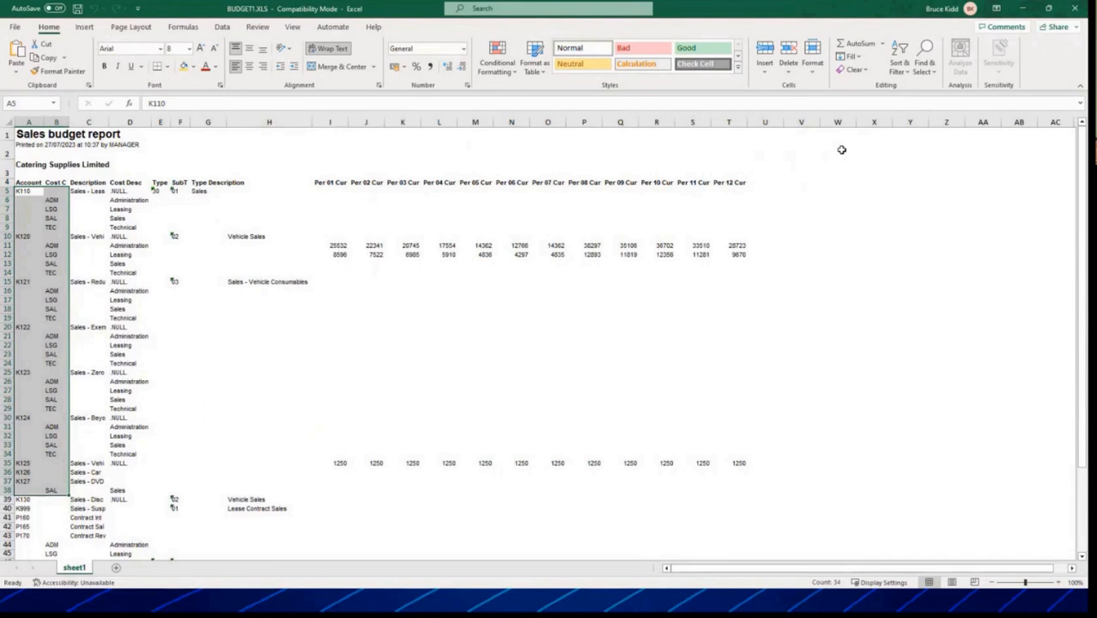
{"action": "left_click", "coordinate": [1076, 8]}
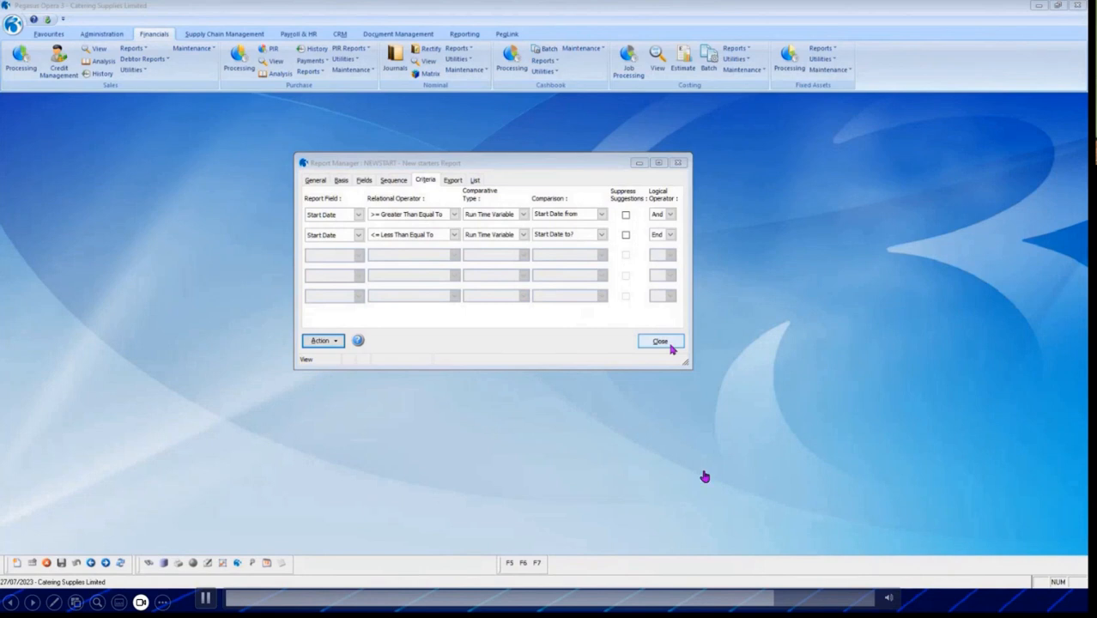
{"action": "key", "text": "Right"}
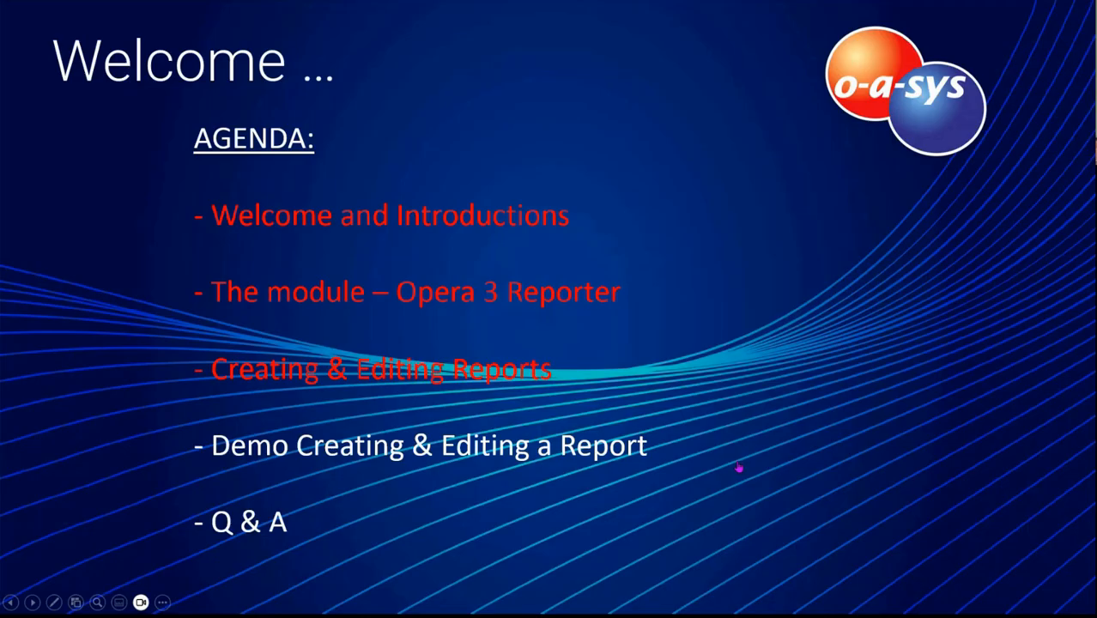